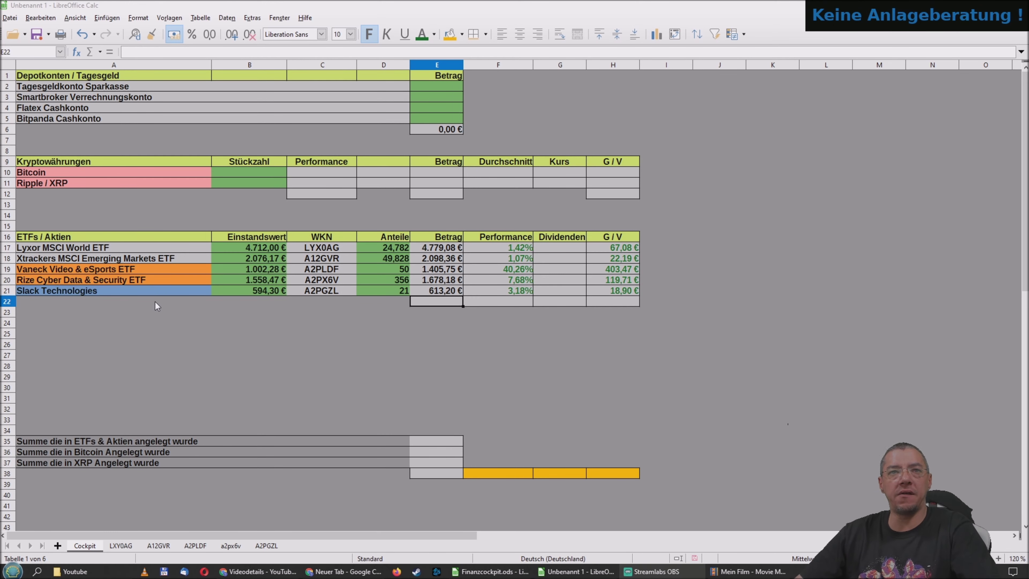
Enter =SUMME(E17:E21) in E22 to total the five ETF and stock Betrag amounts
{"action": "left_click", "coordinate": [131, 258]}
{"action": "left_click", "coordinate": [127, 269]}
{"action": "left_click", "coordinate": [436, 301]}
{"action": "type", "text": "=SUMME("}
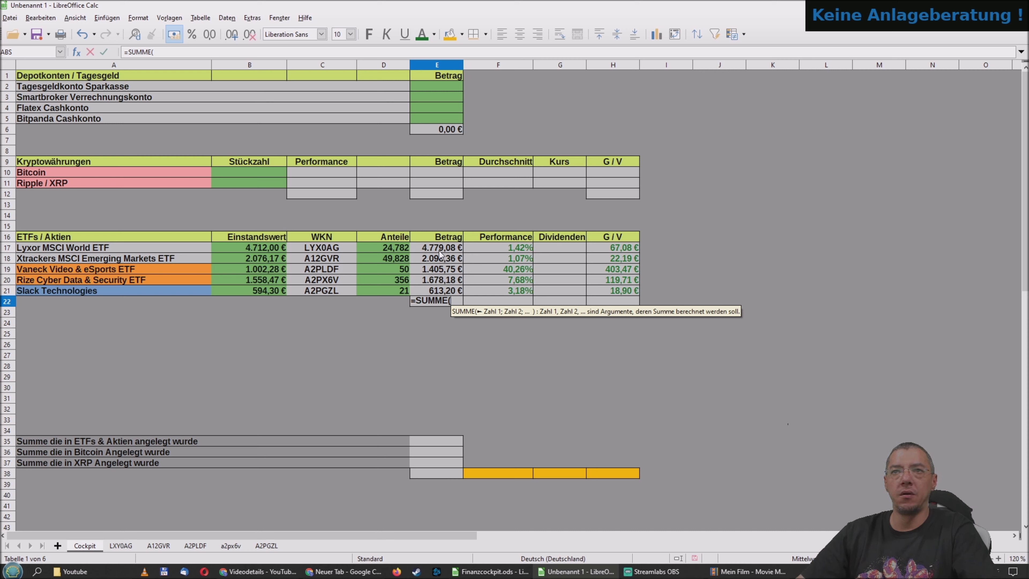
{"action": "left_click", "coordinate": [439, 250]}
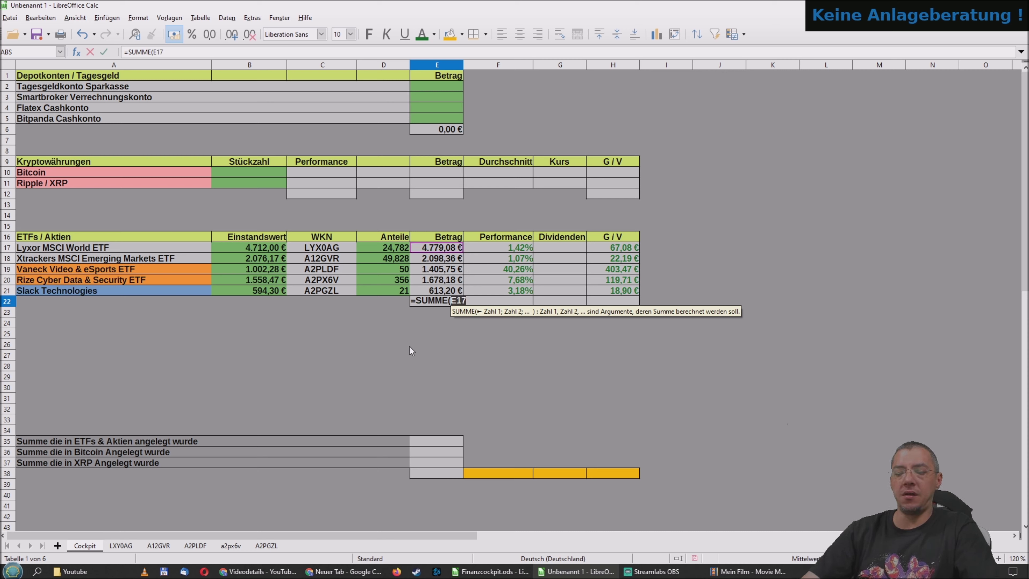
{"action": "type", "text": ":"}
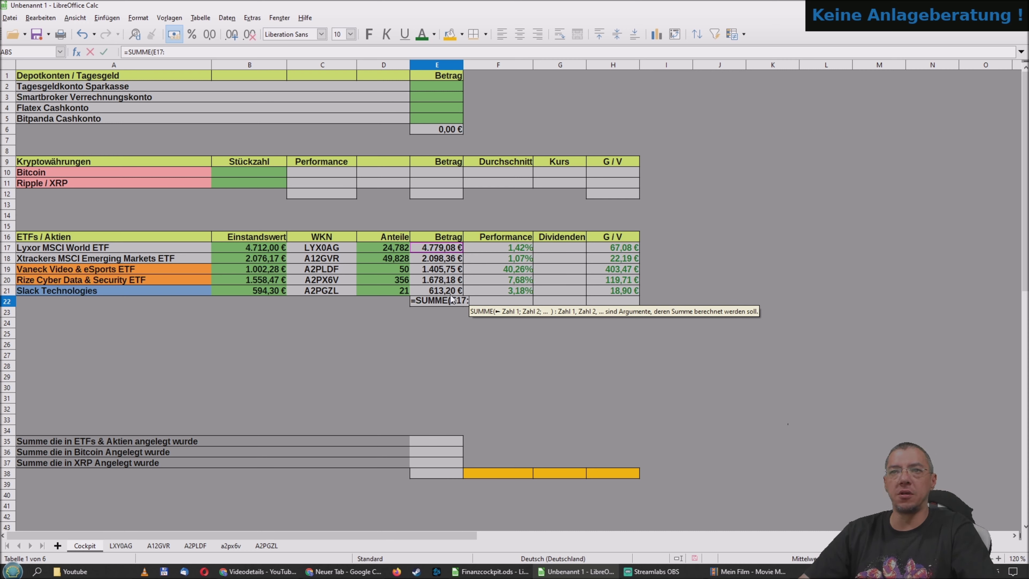
{"action": "left_click", "coordinate": [442, 291]}
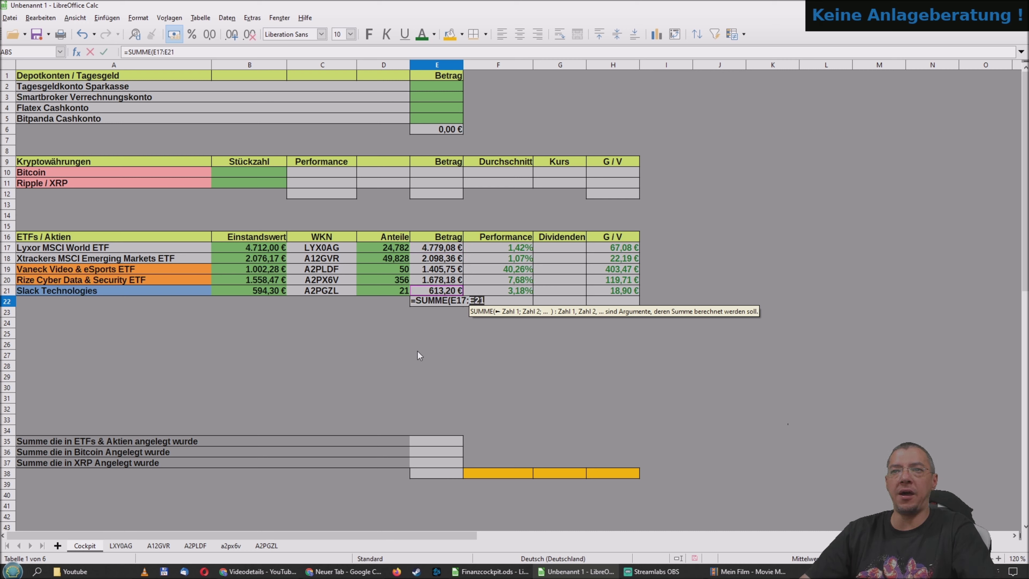
{"action": "type", "text": ")"}
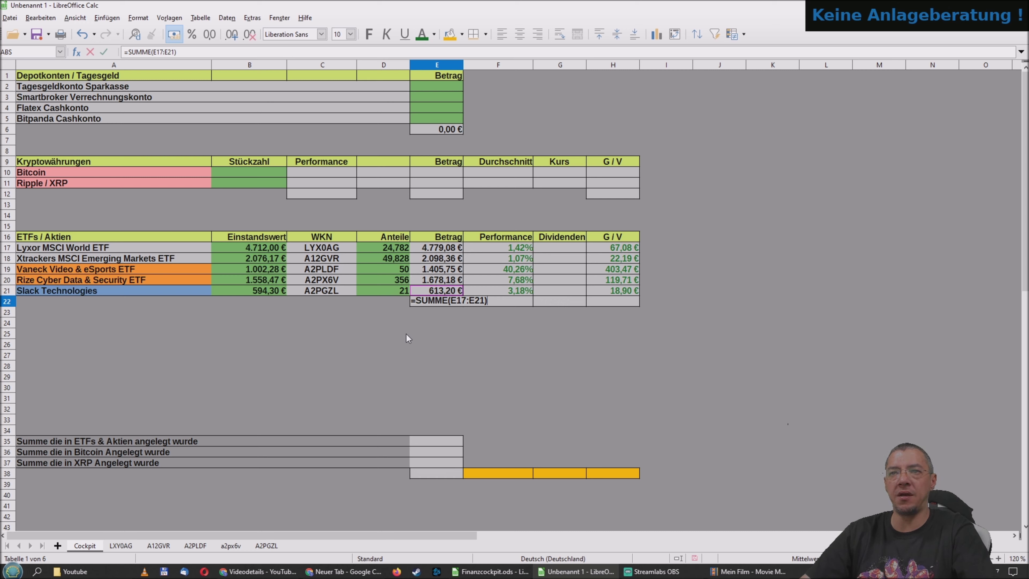
{"action": "key", "text": "Return"}
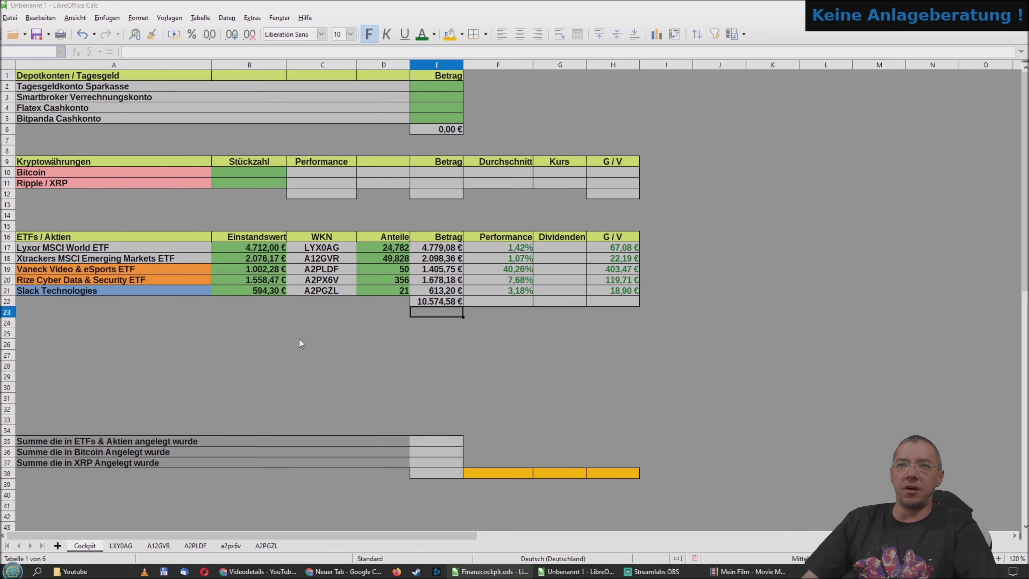
{"action": "left_click", "coordinate": [495, 301]}
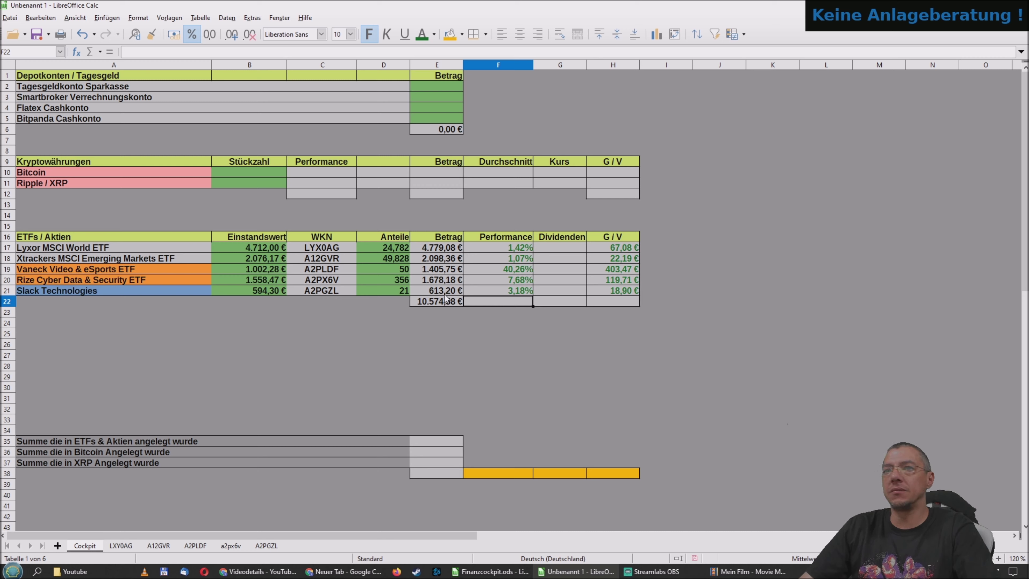
{"action": "left_click", "coordinate": [442, 301]}
{"action": "left_click", "coordinate": [491, 301]}
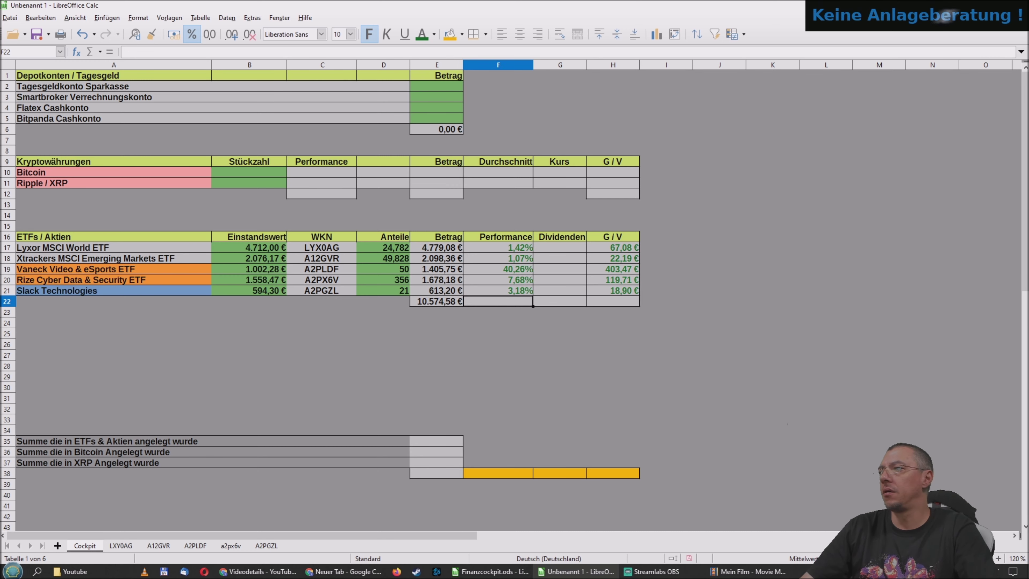
{"action": "key", "text": "alt+Tab"}
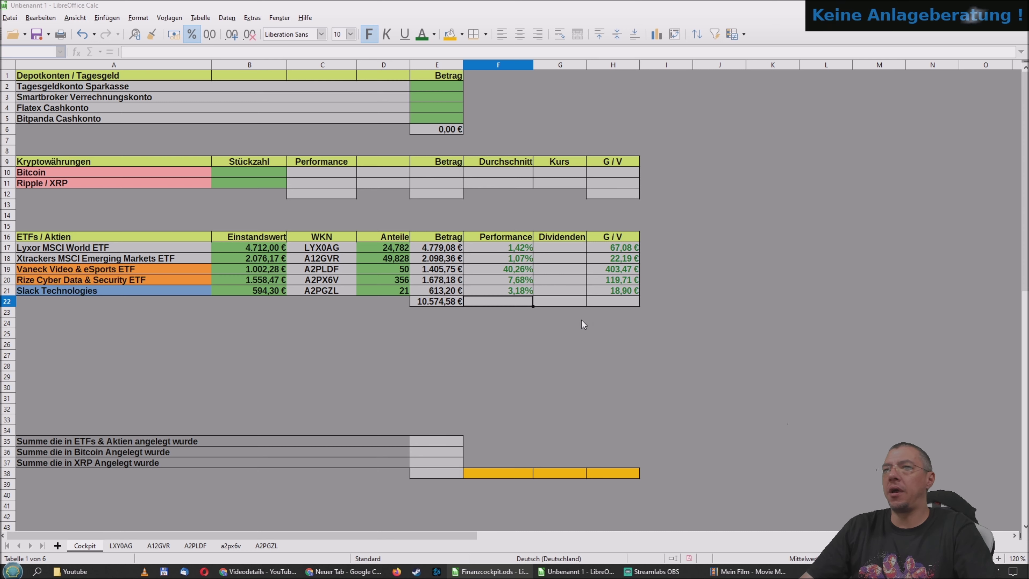
{"action": "left_click", "coordinate": [494, 303]}
{"action": "right_click", "coordinate": [493, 302]}
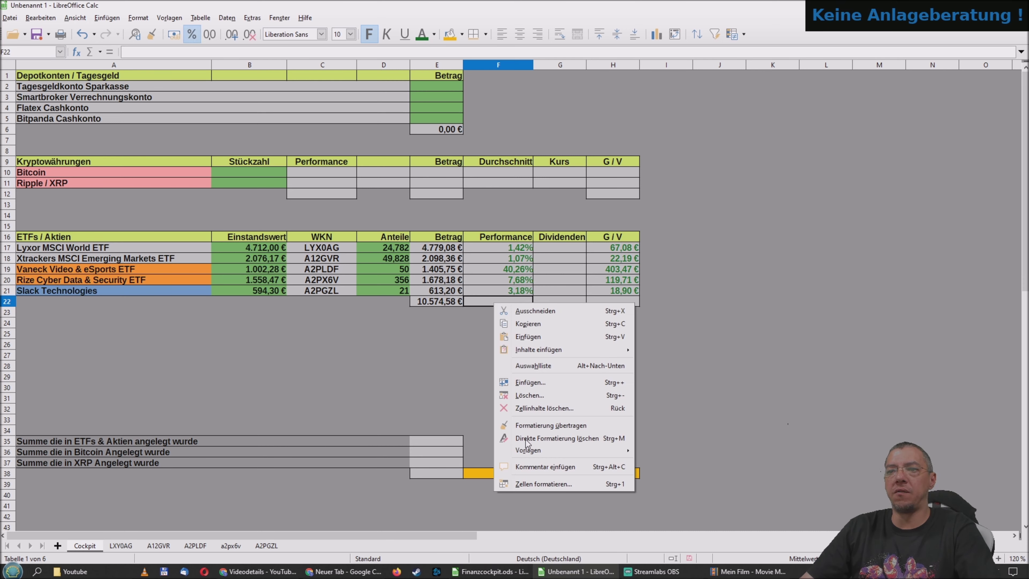
{"action": "left_click", "coordinate": [535, 484]}
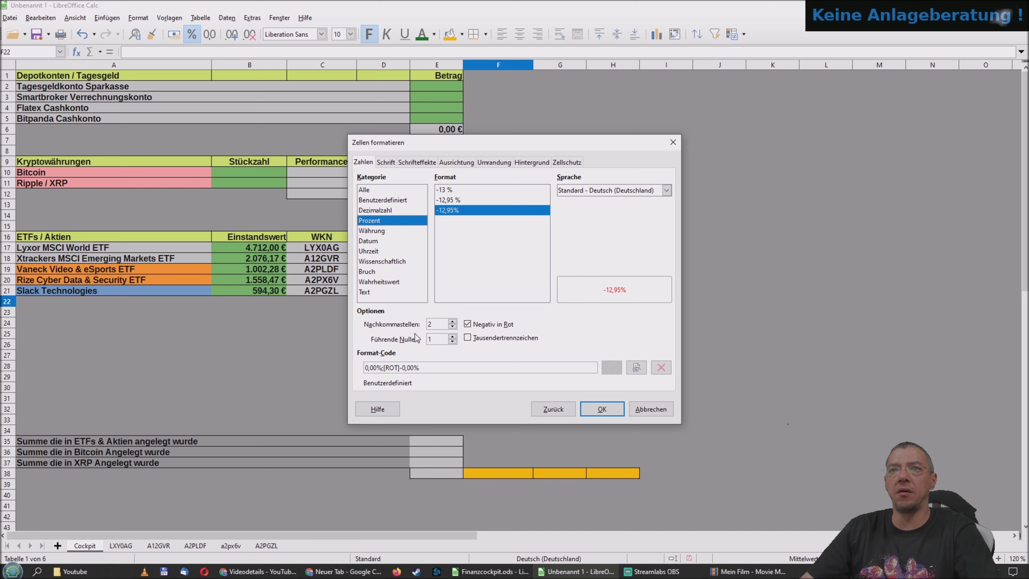
{"action": "left_click", "coordinate": [602, 409]}
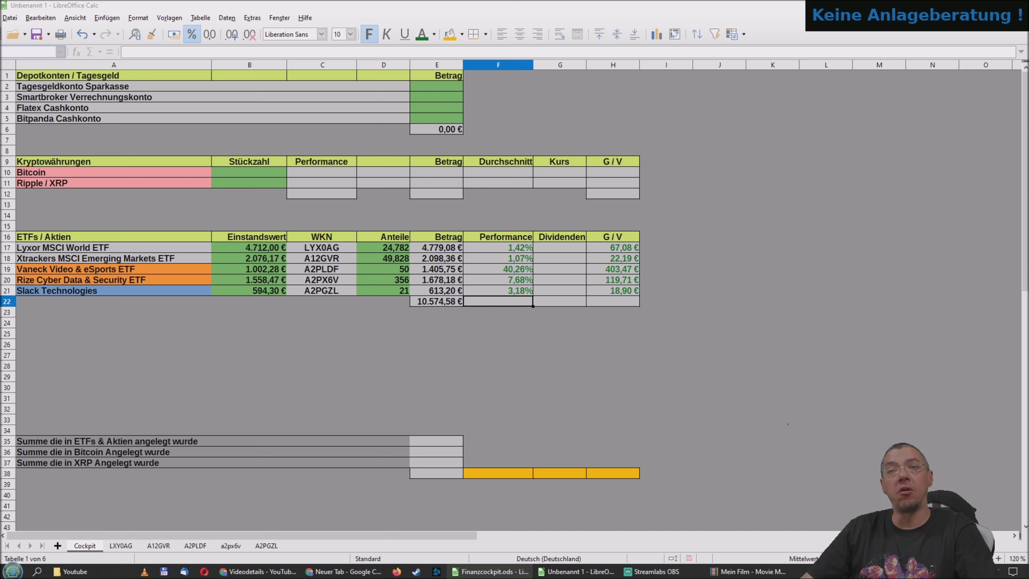
Set E35 to =E22 so the ETF & Aktien investment sum shows 10.574,58 €
{"action": "left_click", "coordinate": [279, 359]}
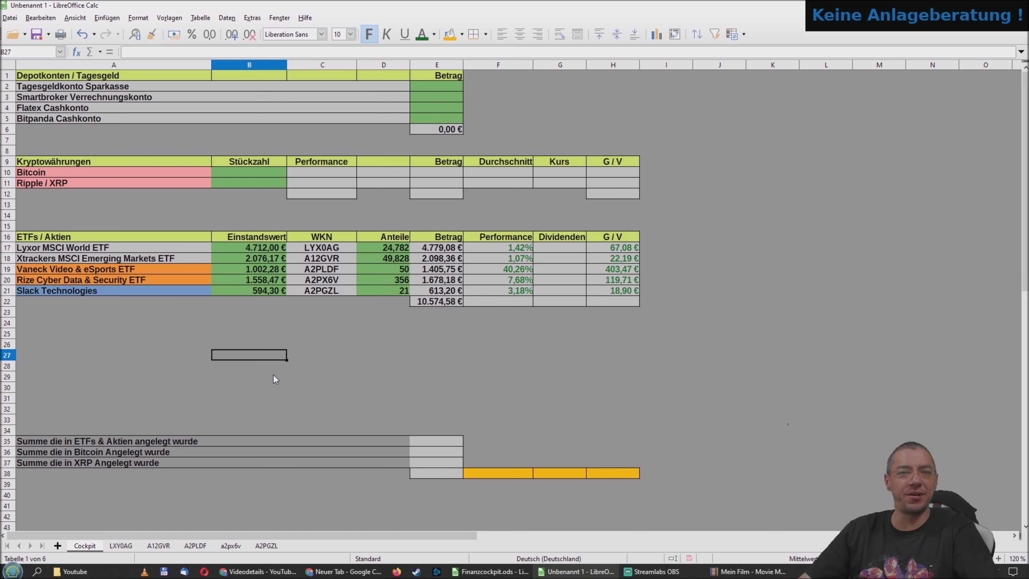
{"action": "left_click", "coordinate": [90, 444]}
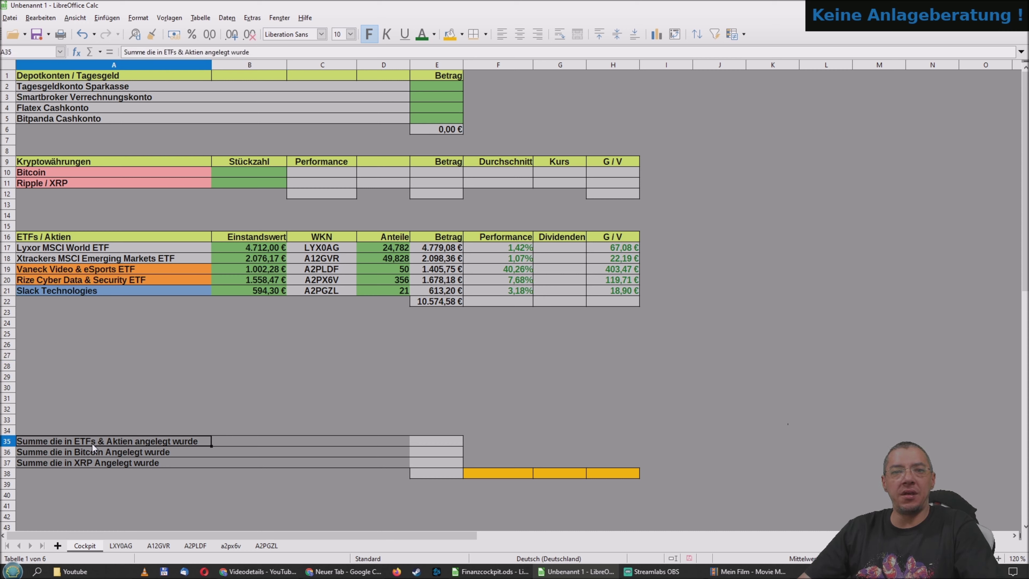
{"action": "left_click", "coordinate": [440, 301]}
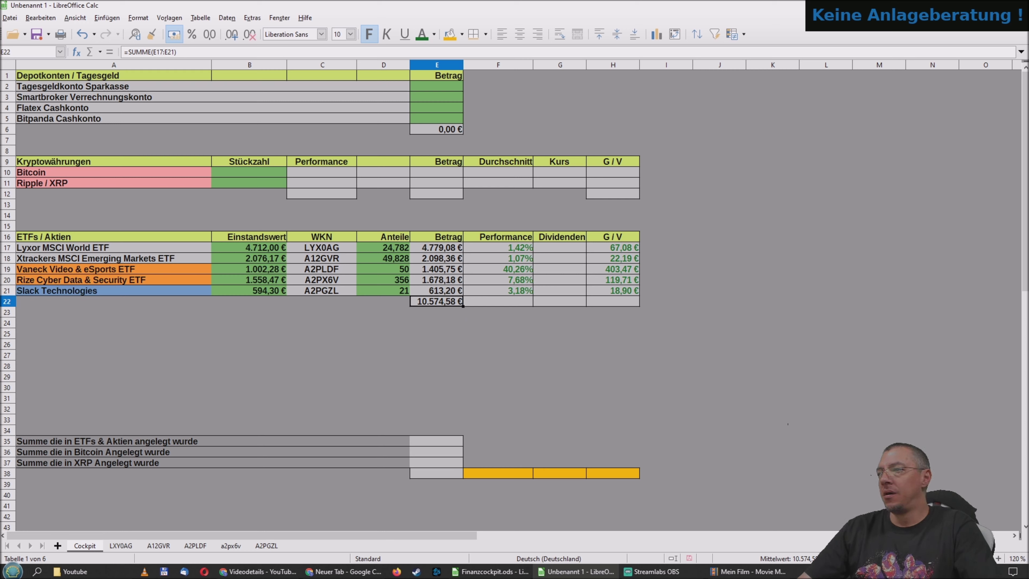
{"action": "key", "text": "alt+Tab"}
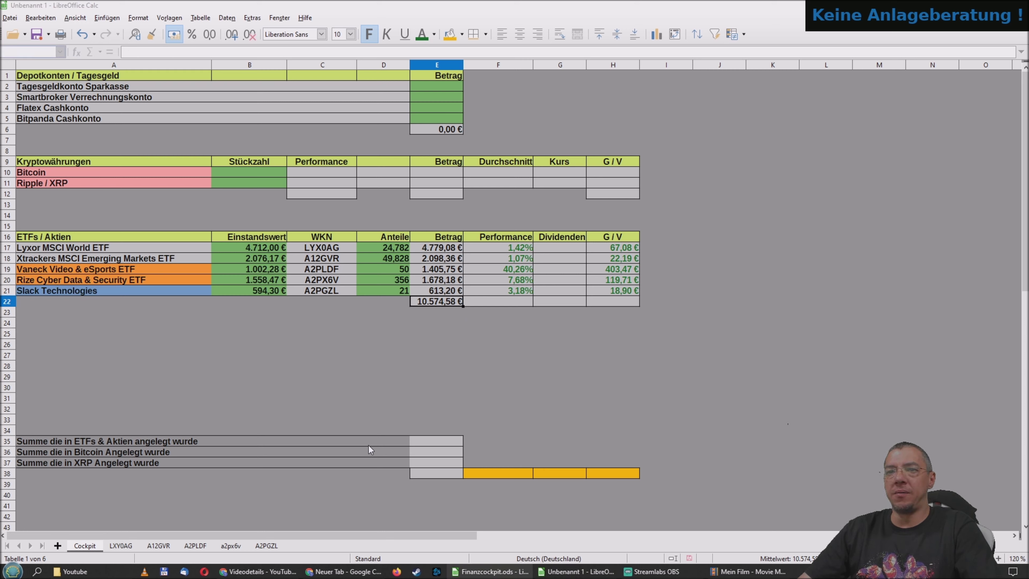
{"action": "left_click", "coordinate": [438, 441]}
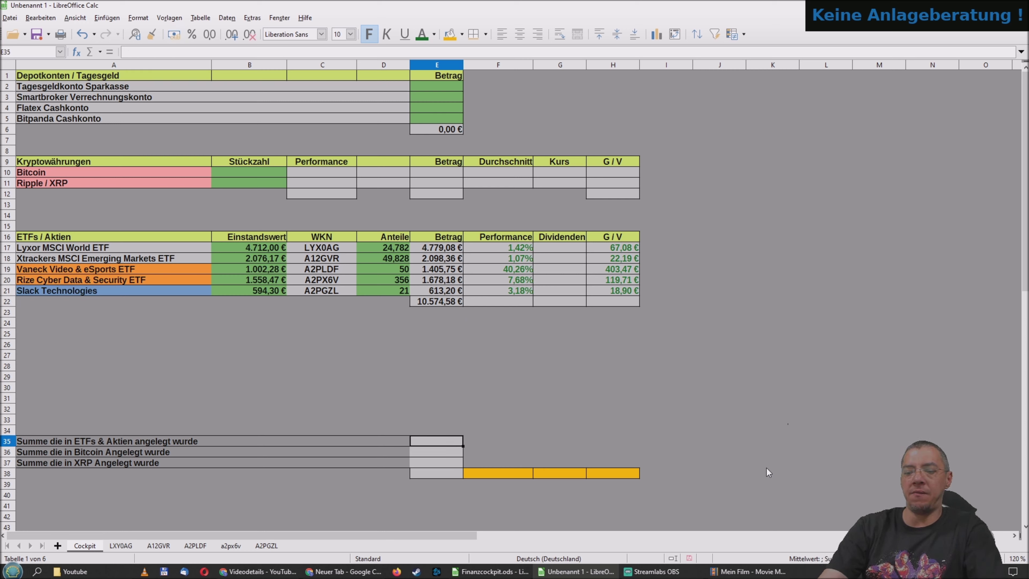
{"action": "type", "text": "="}
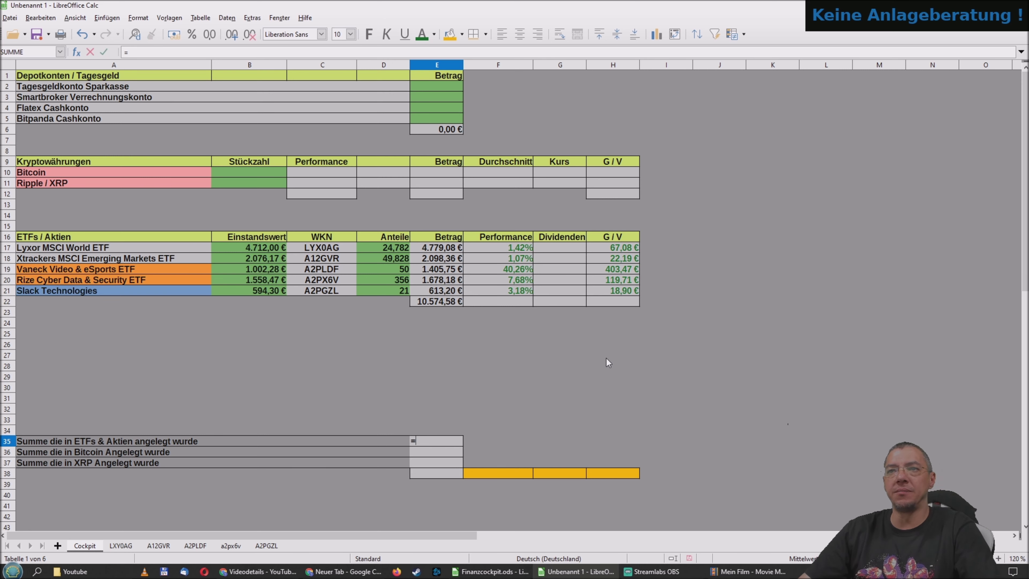
{"action": "left_click", "coordinate": [451, 302]}
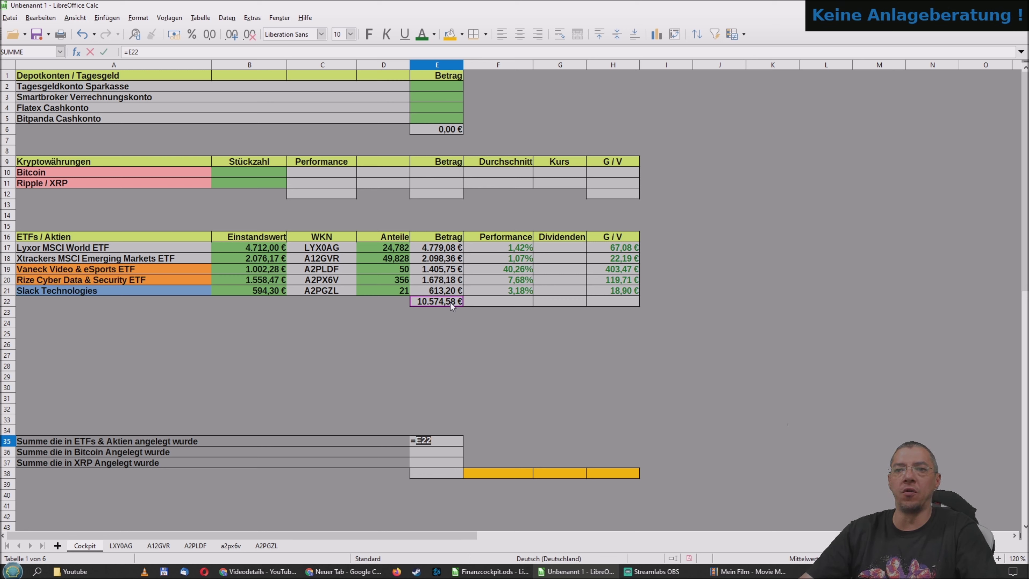
{"action": "key", "text": "Return"}
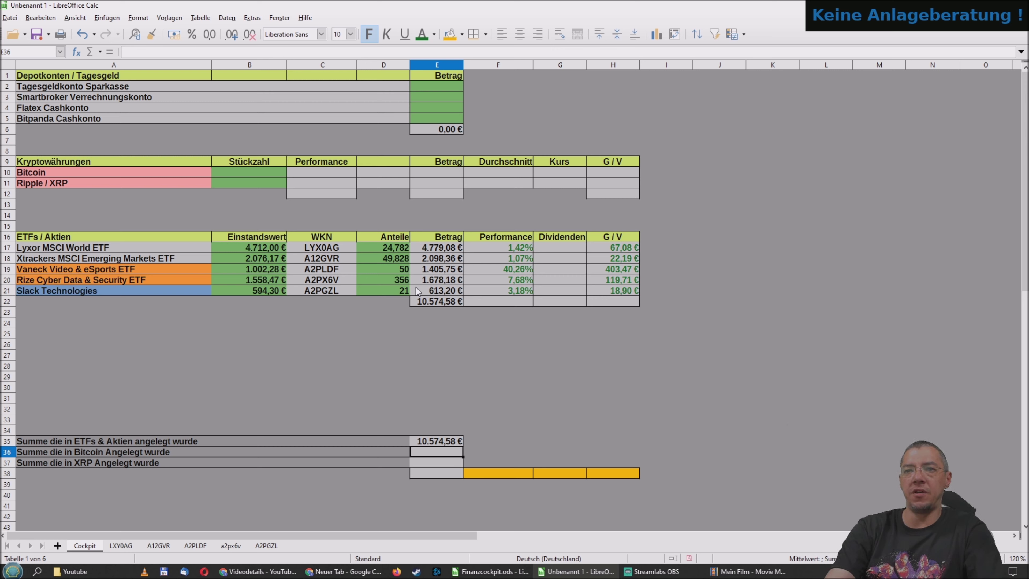
Start a formula in E36, then cancel it and leave E36 empty
{"action": "type", "text": "="}
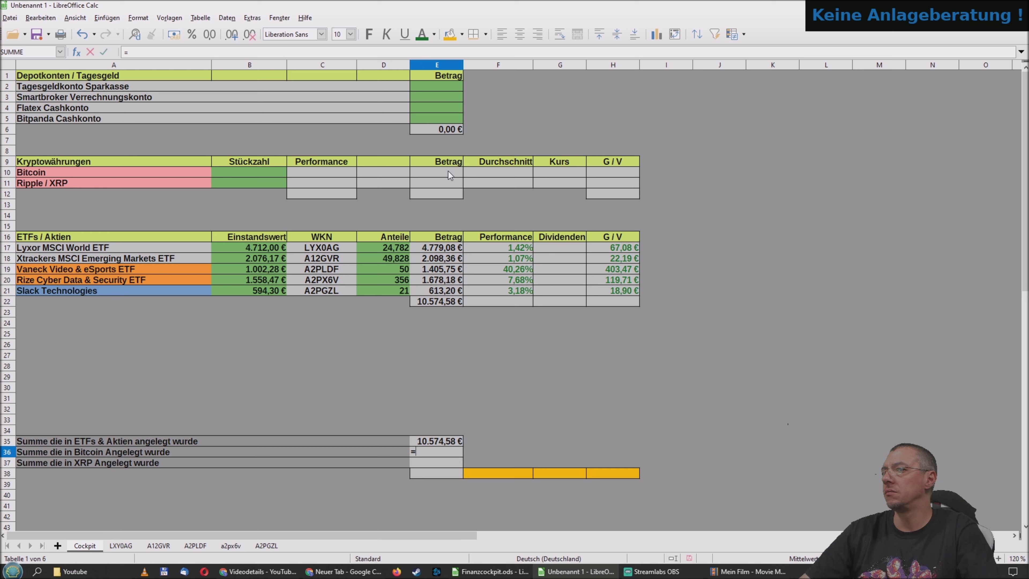
{"action": "key", "text": "BackSpace"}
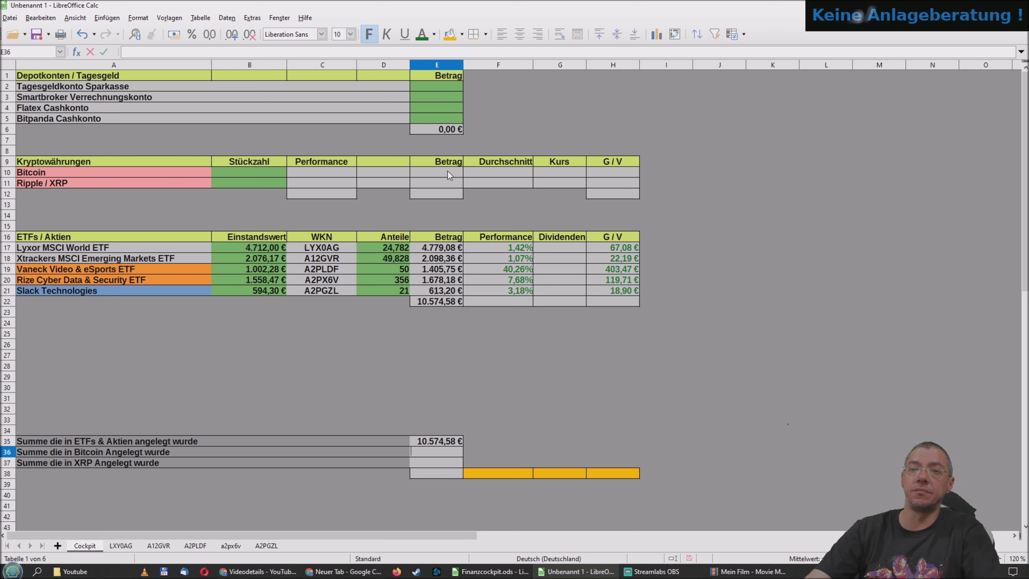
{"action": "key", "text": "Return"}
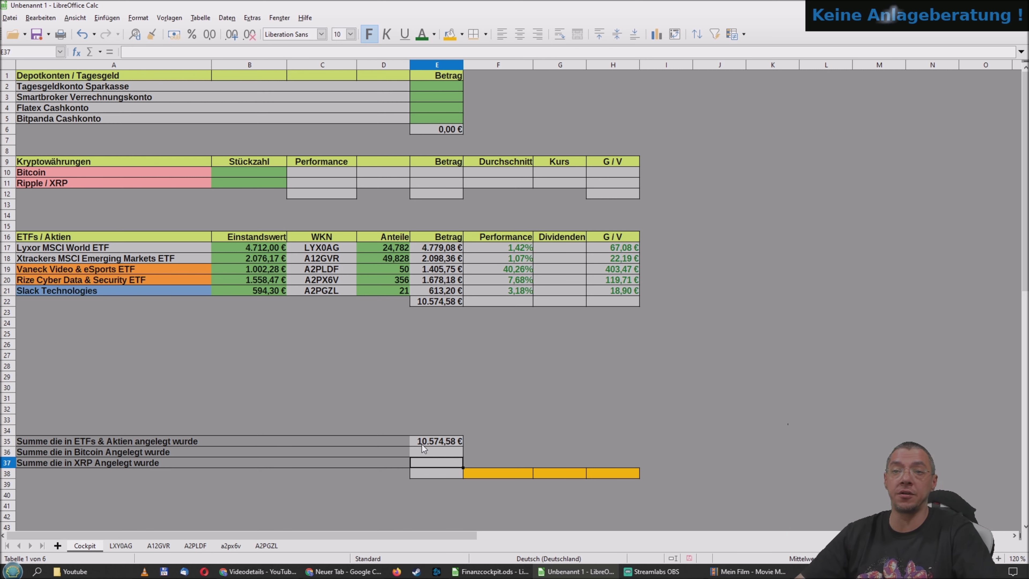
{"action": "left_click", "coordinate": [427, 449]}
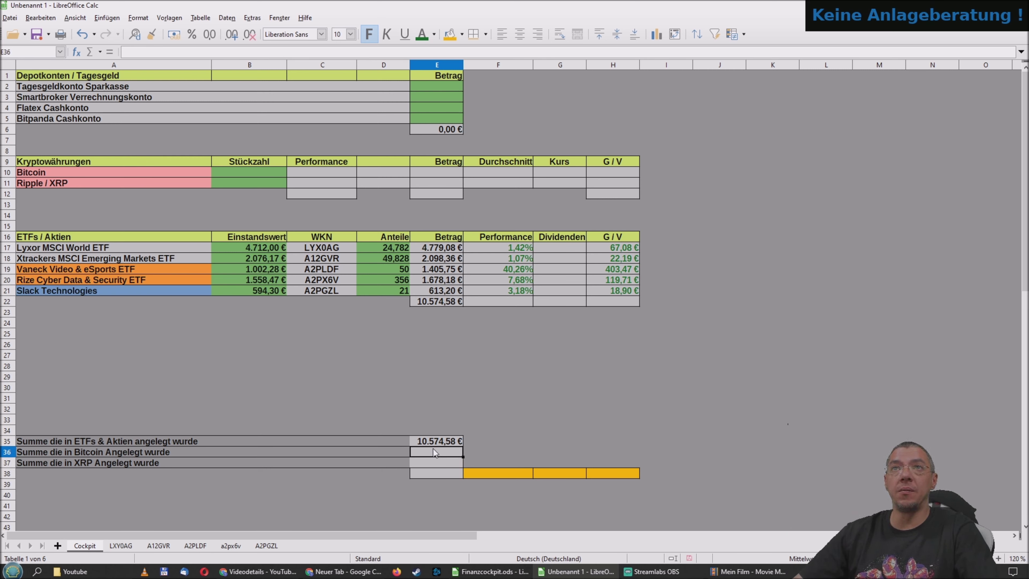
Make the text in the Bitcoin and XRP sum cells E36:E37 black
{"action": "left_click_drag", "start_coordinate": [451, 455], "coordinate": [449, 463]}
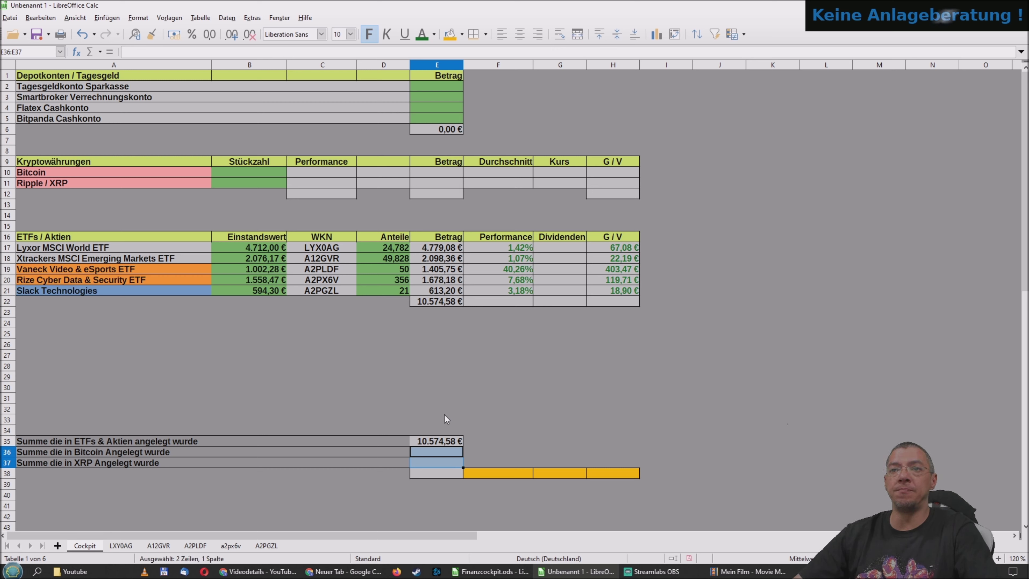
{"action": "left_click", "coordinate": [446, 462]}
{"action": "left_click_drag", "start_coordinate": [445, 461], "coordinate": [444, 454]}
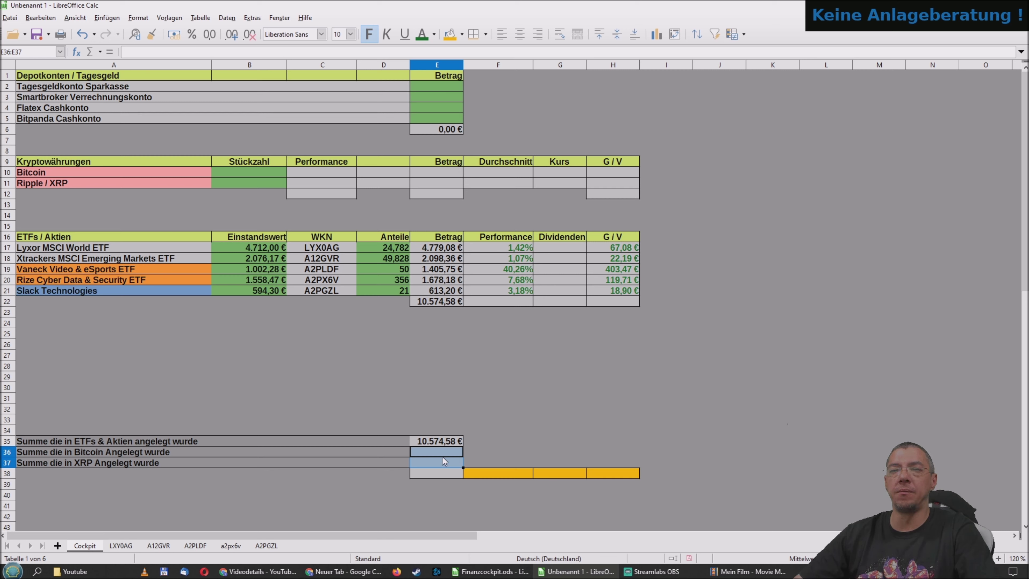
{"action": "left_click", "coordinate": [434, 35]}
{"action": "left_click", "coordinate": [422, 100]}
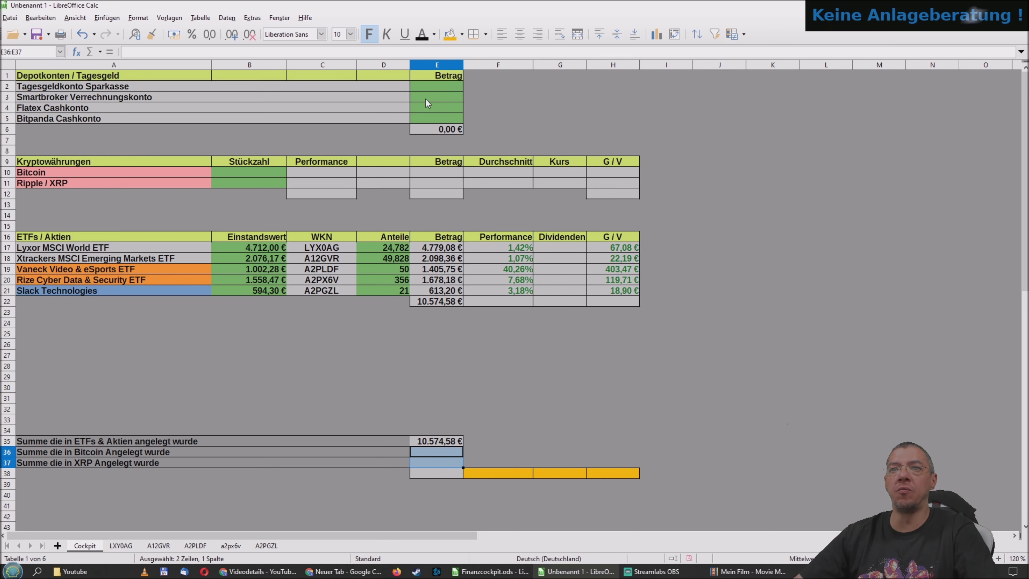
Fill E36:E37 with a green background to mark them as input fields
{"action": "left_click", "coordinate": [384, 376]}
{"action": "left_click_drag", "start_coordinate": [430, 446], "coordinate": [435, 458]}
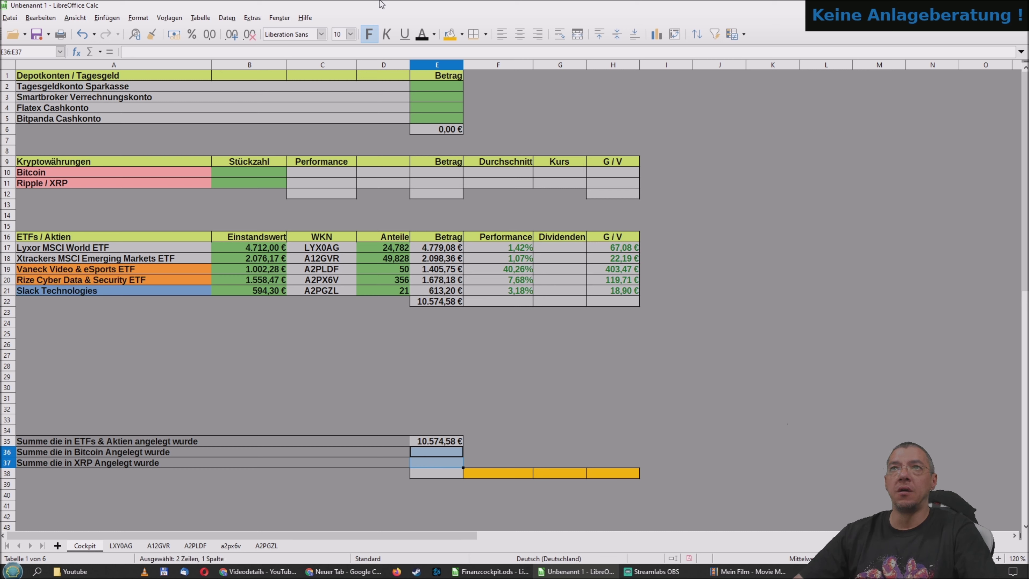
{"action": "left_click", "coordinate": [462, 35]}
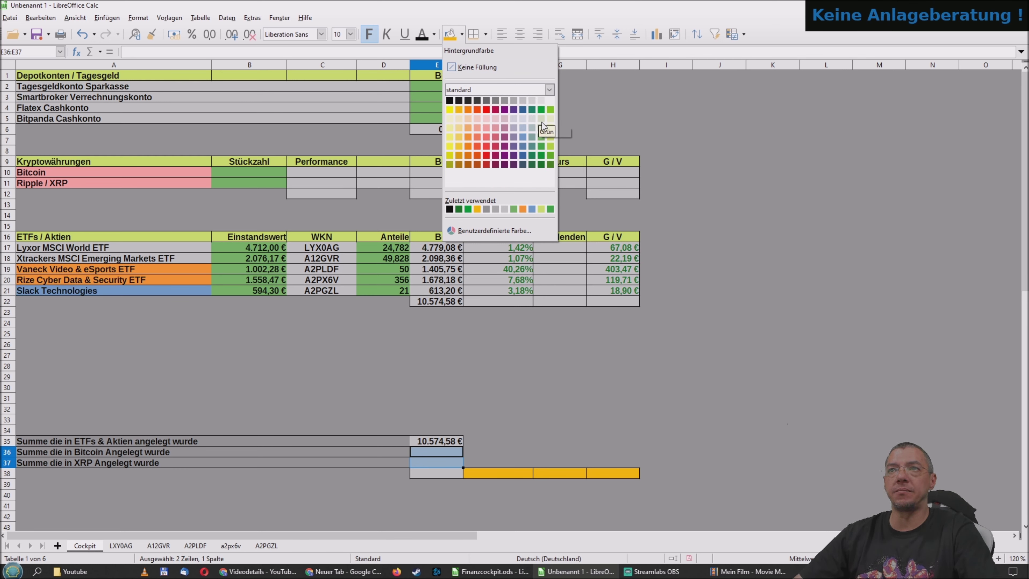
{"action": "left_click", "coordinate": [543, 141]}
{"action": "left_click", "coordinate": [361, 312]}
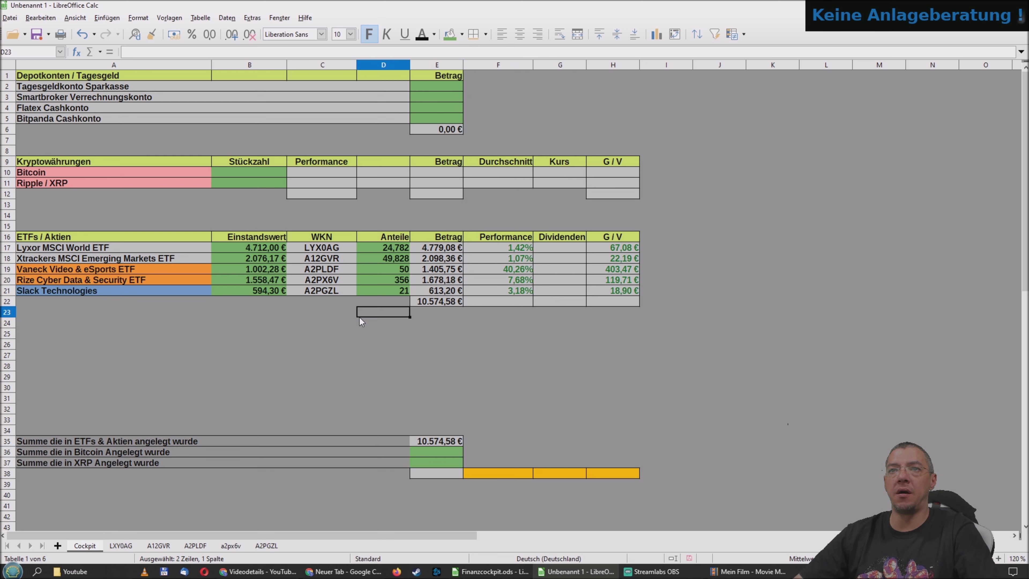
{"action": "left_click", "coordinate": [378, 400]}
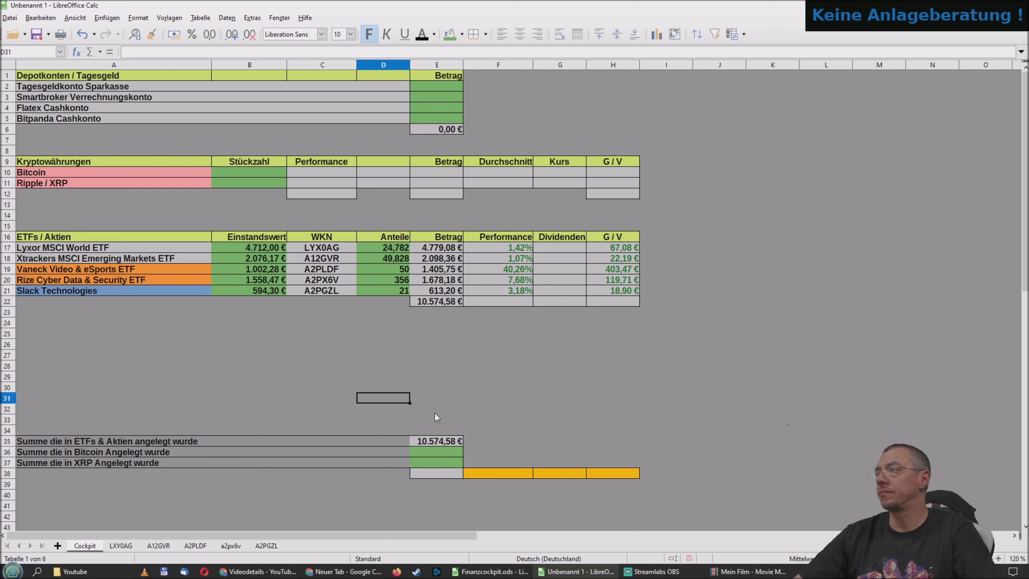
{"action": "left_click", "coordinate": [444, 477]}
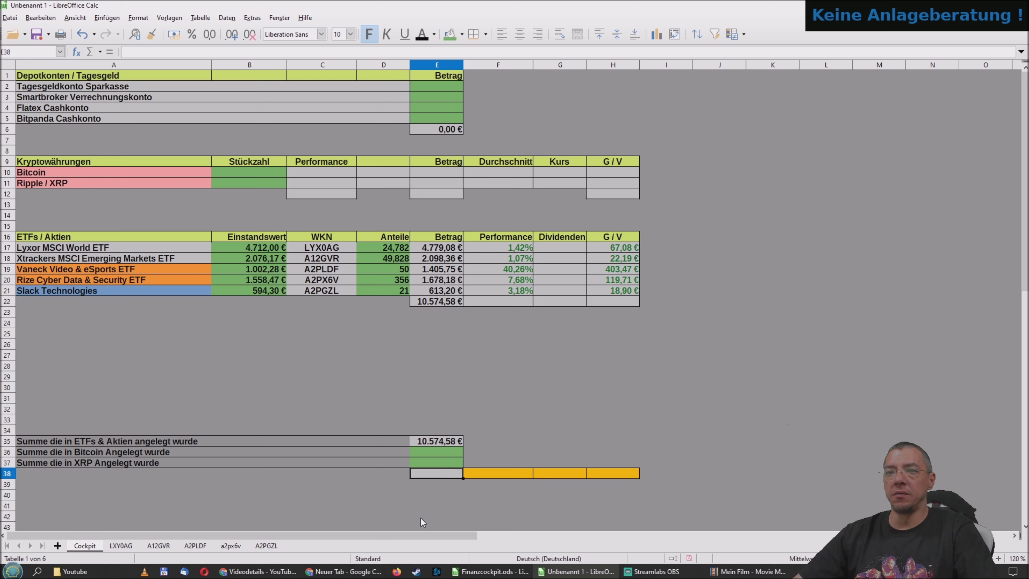
Enter =SUMME(E35:E37) in E38, giving the grand total 10574,57553
{"action": "type", "text": "="}
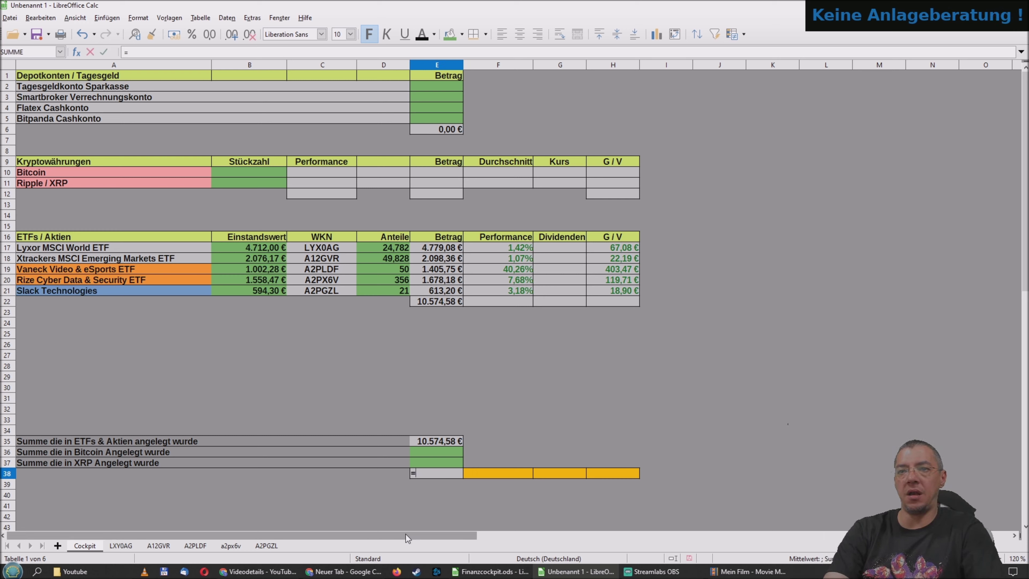
{"action": "type", "text": "SUMM"}
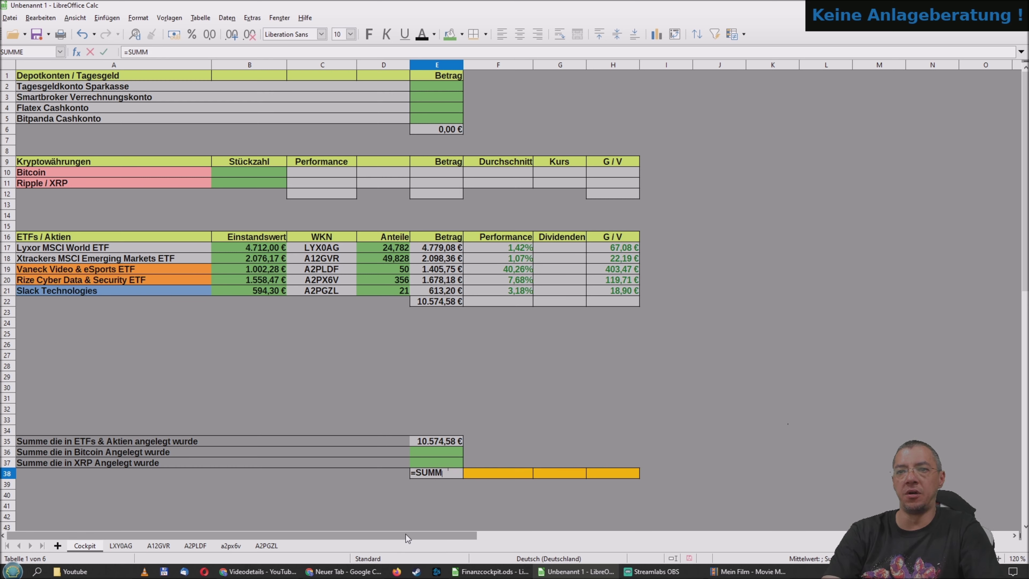
{"action": "type", "text": "E("}
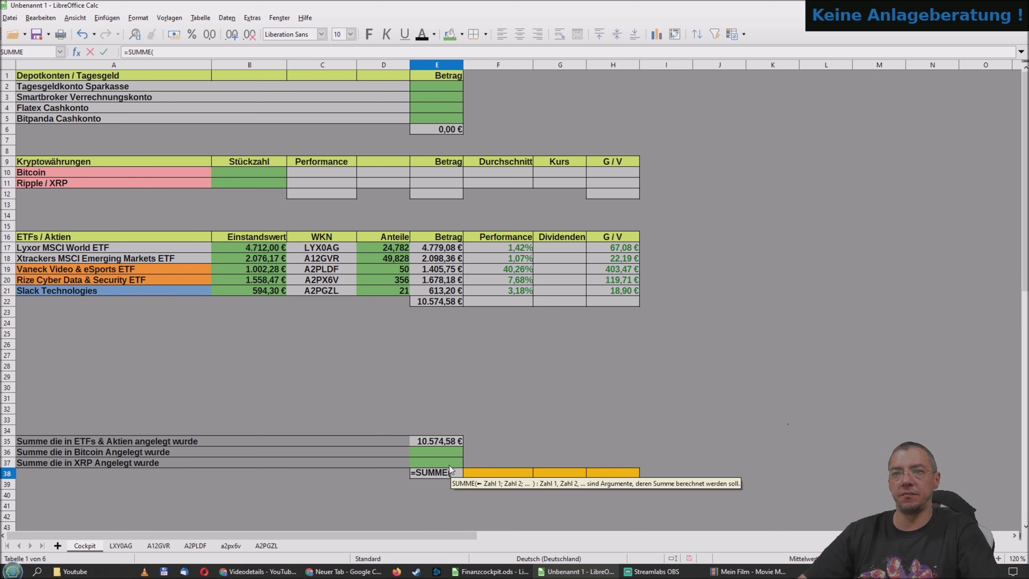
{"action": "left_click", "coordinate": [454, 441]}
{"action": "type", "text": ":"}
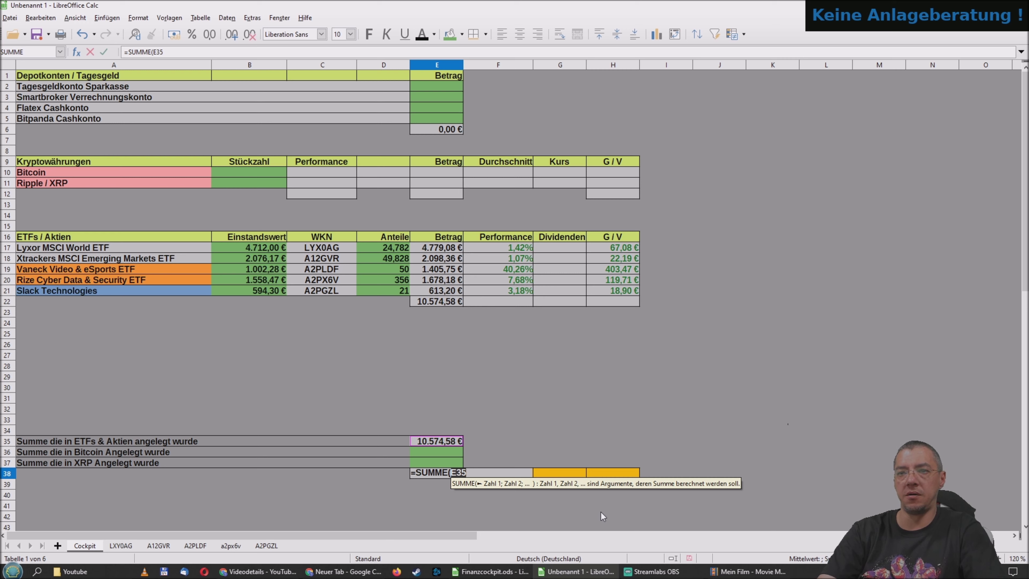
{"action": "left_click", "coordinate": [430, 461]}
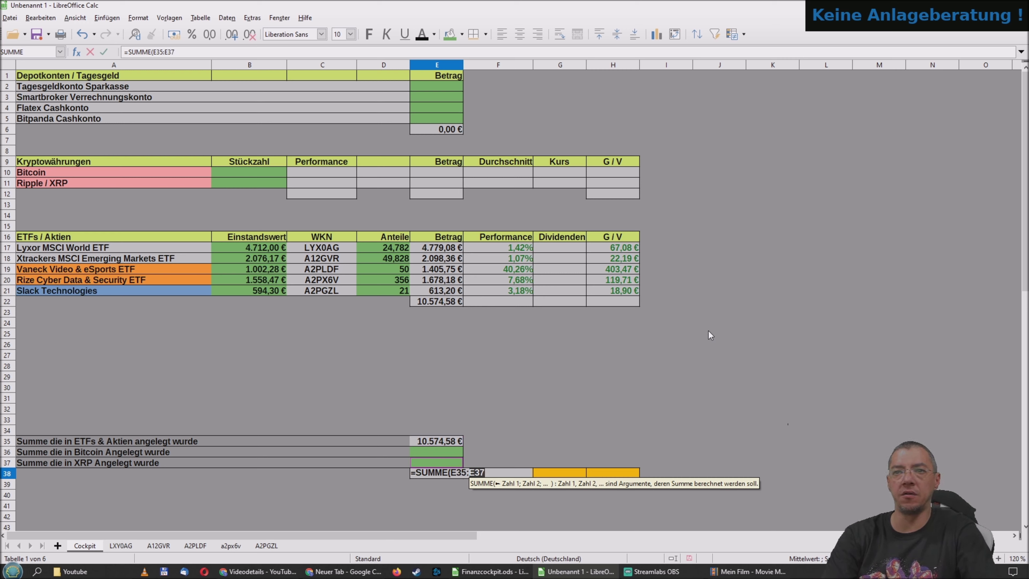
{"action": "type", "text": ")"}
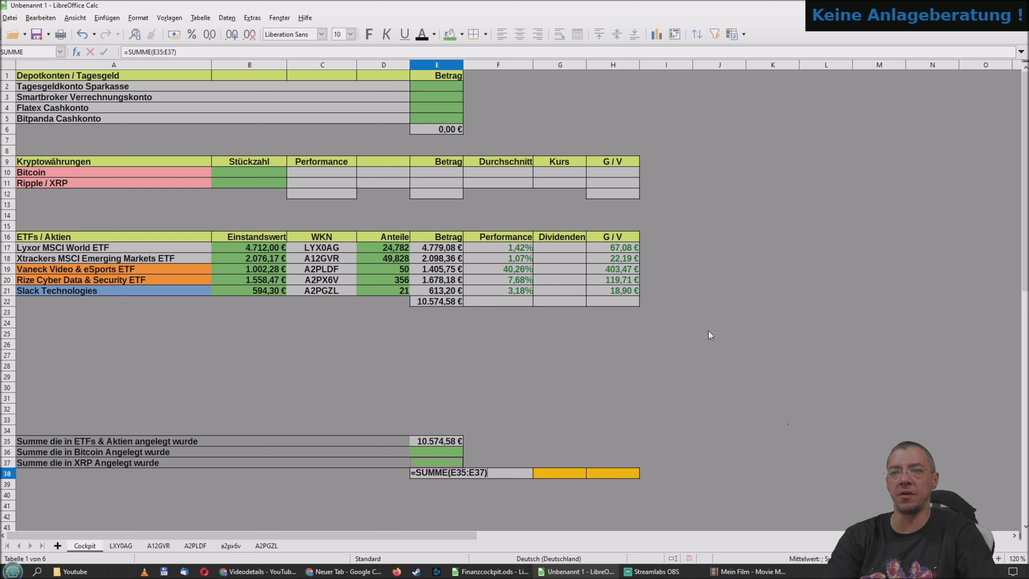
{"action": "key", "text": "Return"}
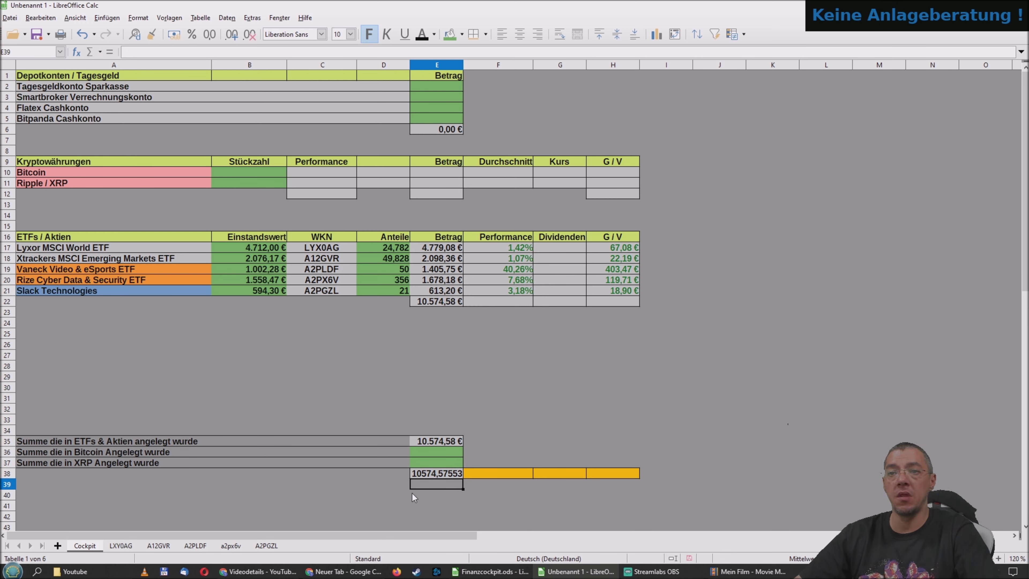
Format E38 with the Währung category so the total reads 10.574,58 €
{"action": "right_click", "coordinate": [433, 475]}
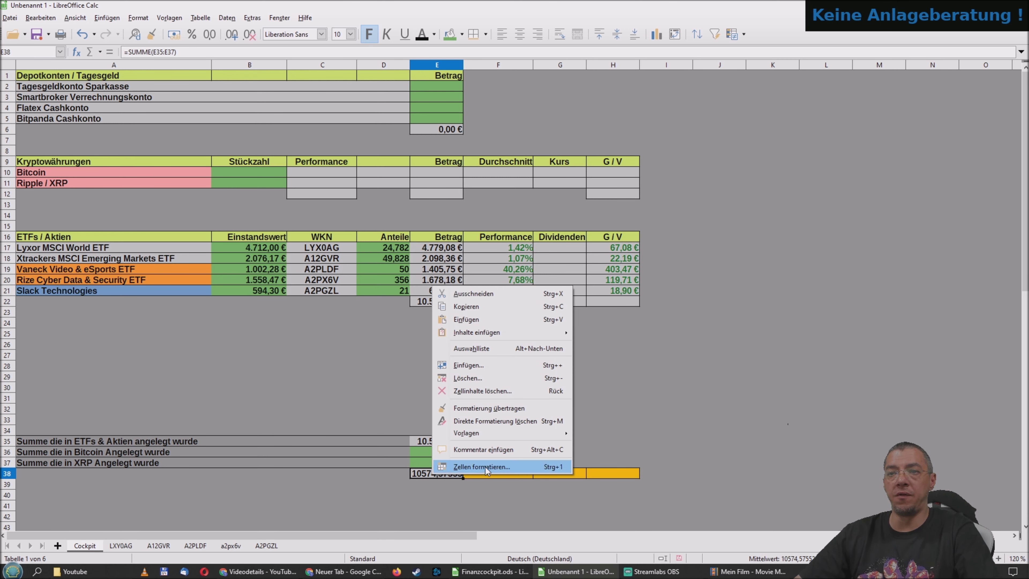
{"action": "left_click", "coordinate": [486, 466]}
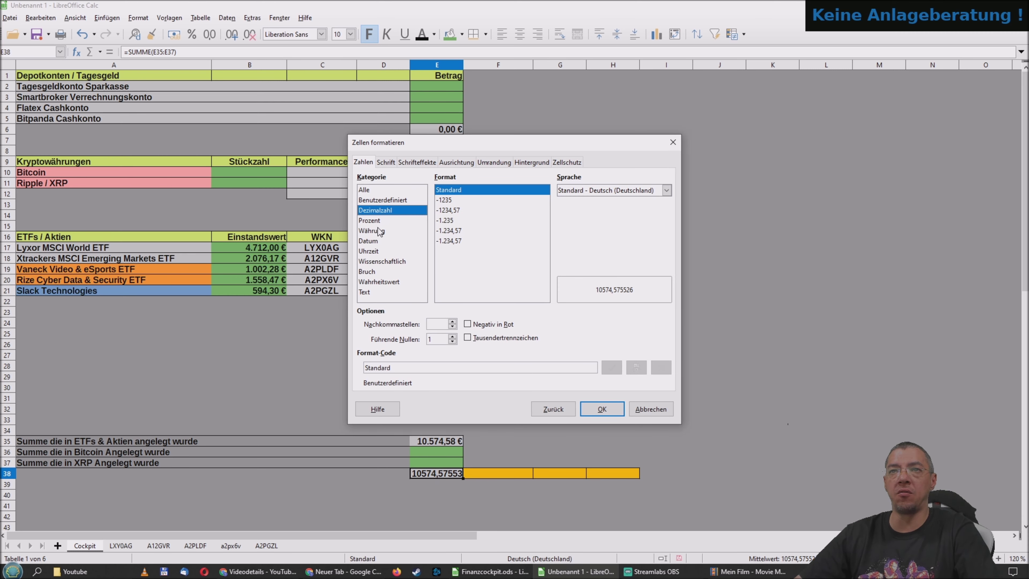
{"action": "left_click", "coordinate": [379, 229]}
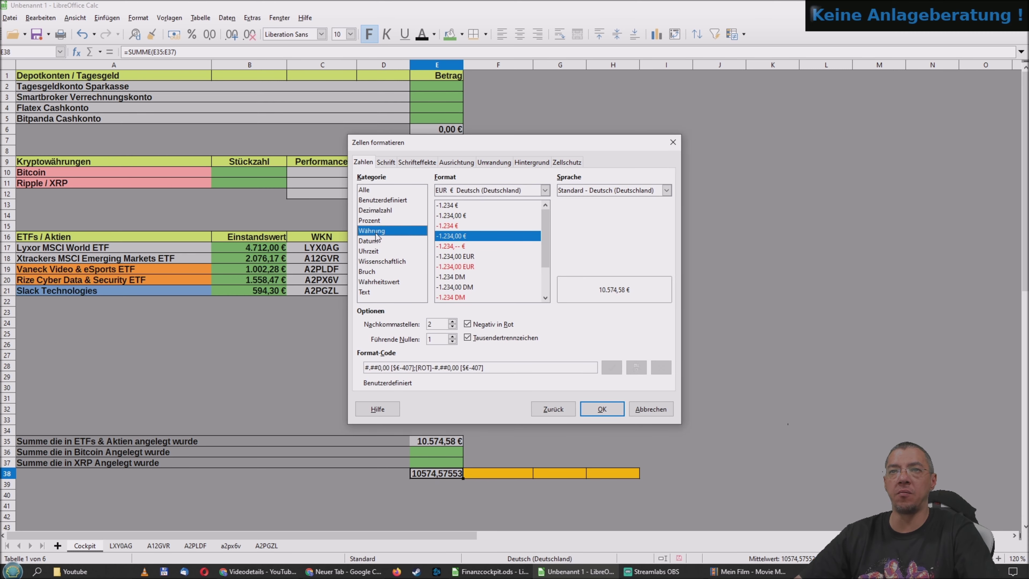
{"action": "left_click", "coordinate": [594, 409]}
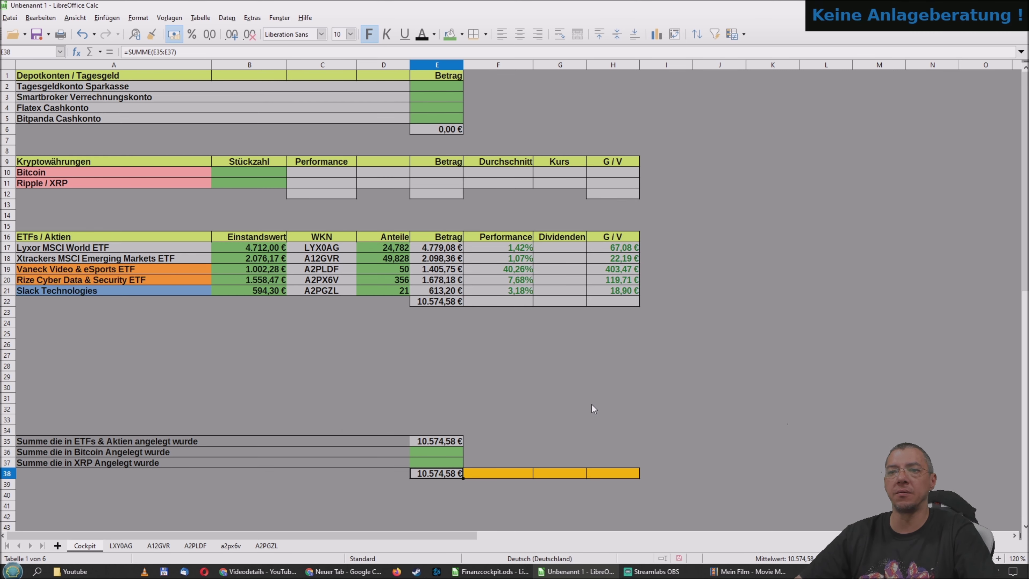
Open the cell formatting for E36:E37 and close it without changes
{"action": "left_click", "coordinate": [439, 449]}
{"action": "right_click", "coordinate": [440, 458]}
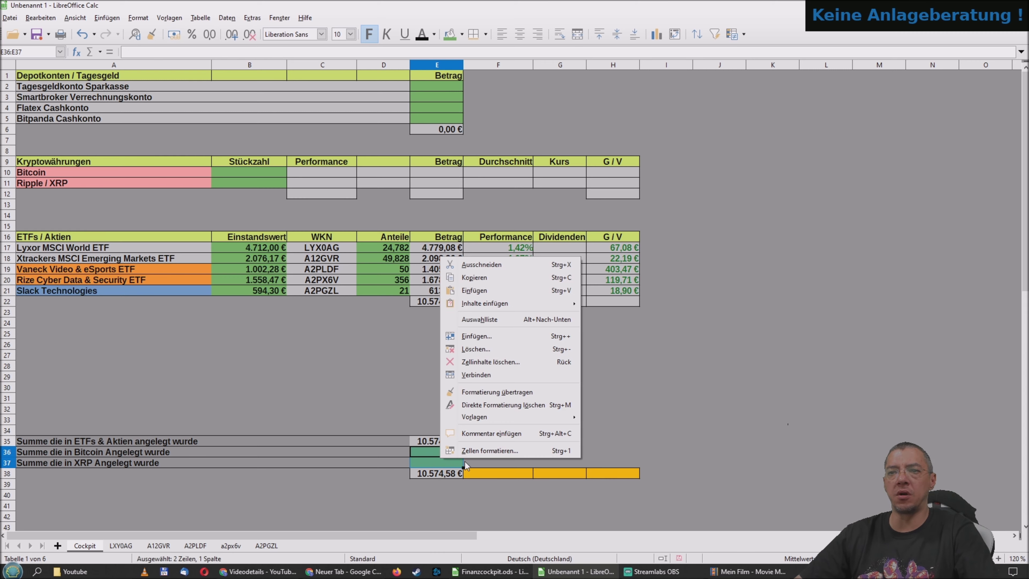
{"action": "left_click", "coordinate": [470, 453]}
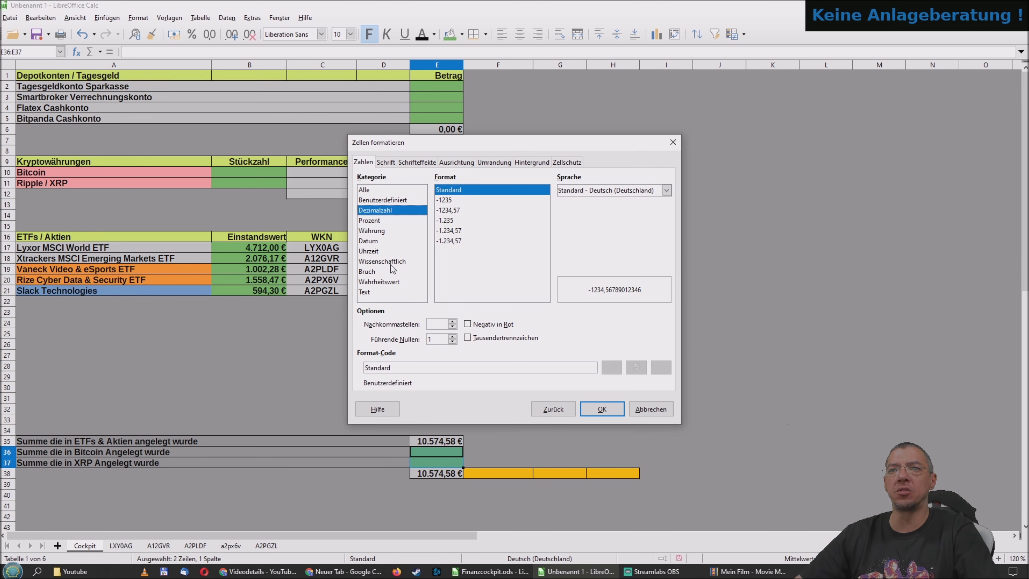
{"action": "left_click", "coordinate": [371, 231]}
{"action": "left_click", "coordinate": [639, 408]}
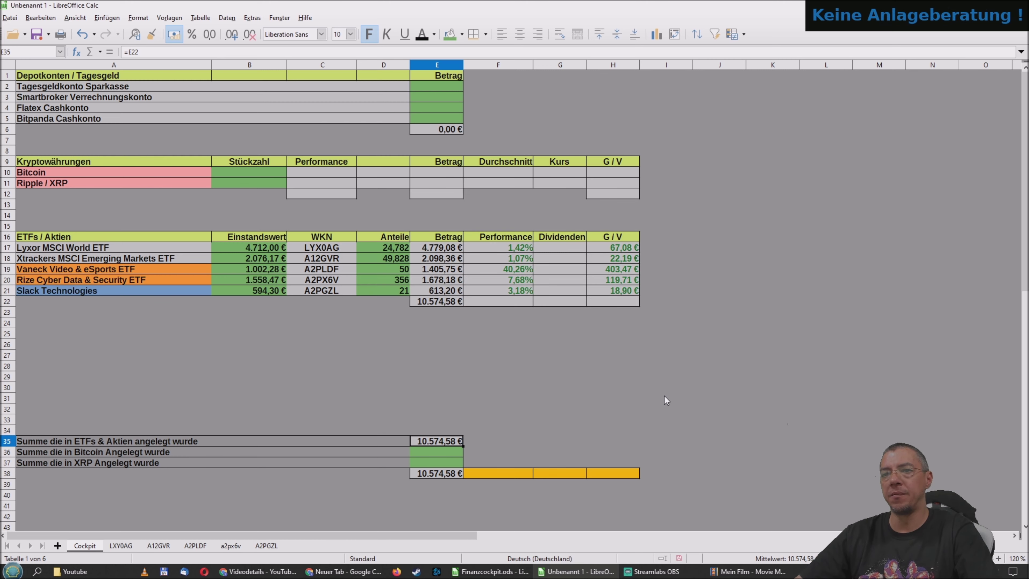
{"action": "left_click", "coordinate": [664, 396]}
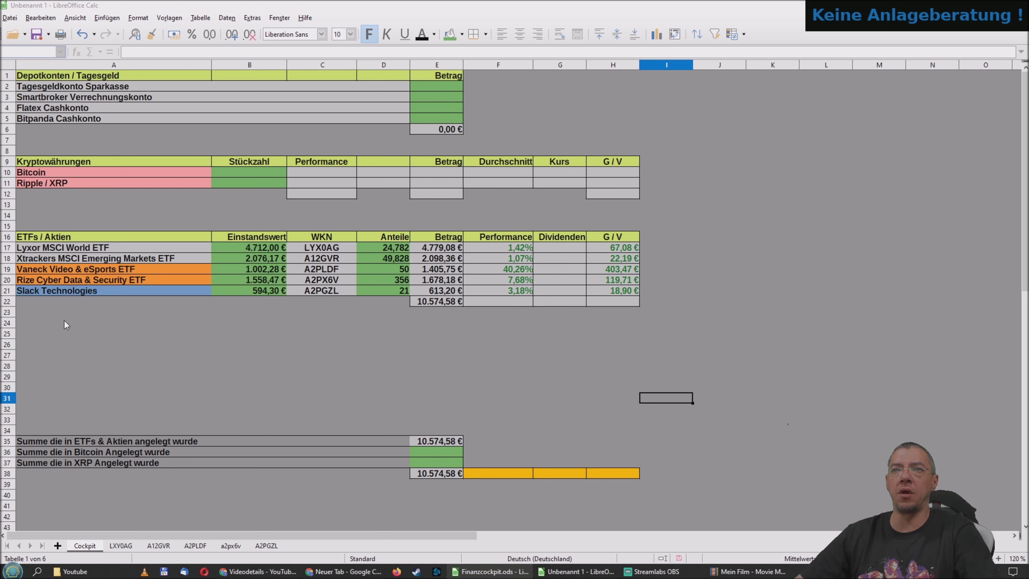
Give F38 the Währung currency format and begin a formula in it with =
{"action": "left_click", "coordinate": [486, 392]}
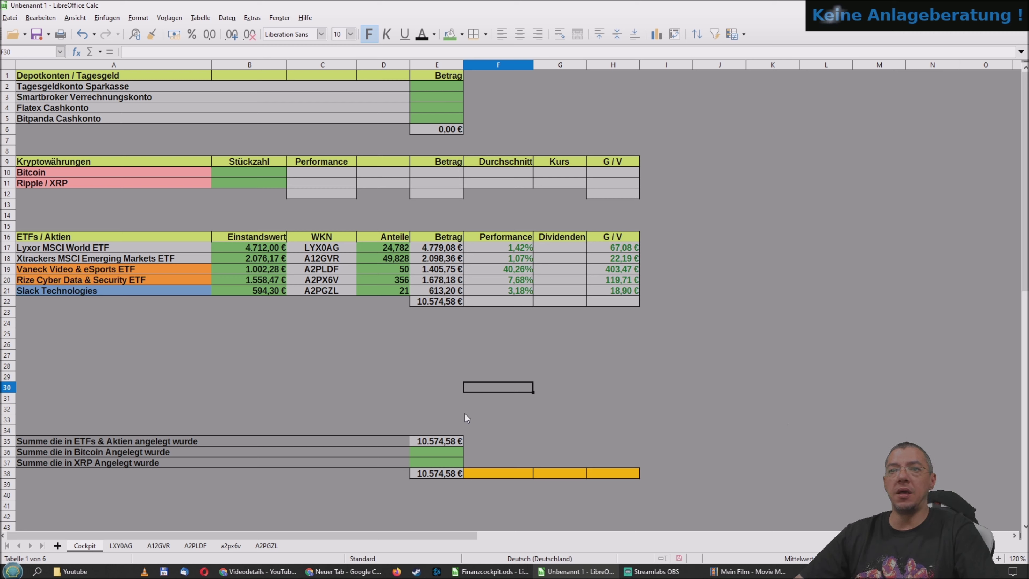
{"action": "right_click", "coordinate": [485, 472]}
{"action": "left_click", "coordinate": [522, 463]}
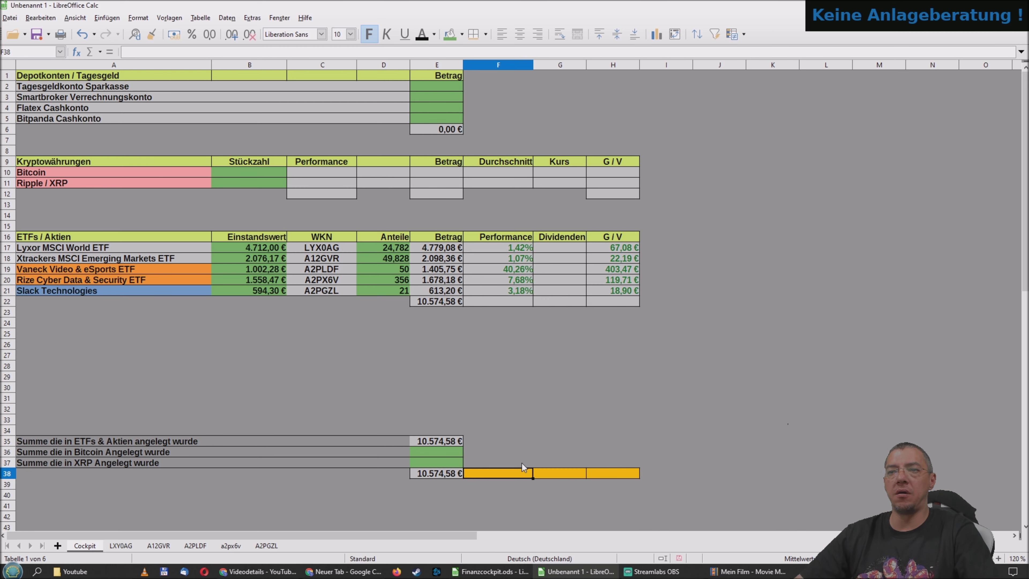
{"action": "left_click", "coordinate": [372, 230]}
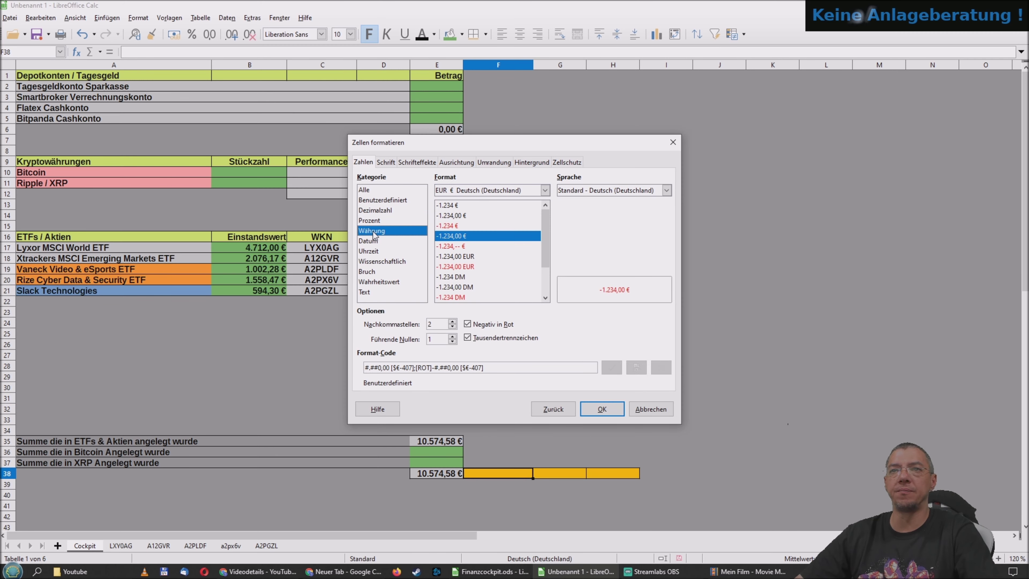
{"action": "left_click", "coordinate": [580, 408]}
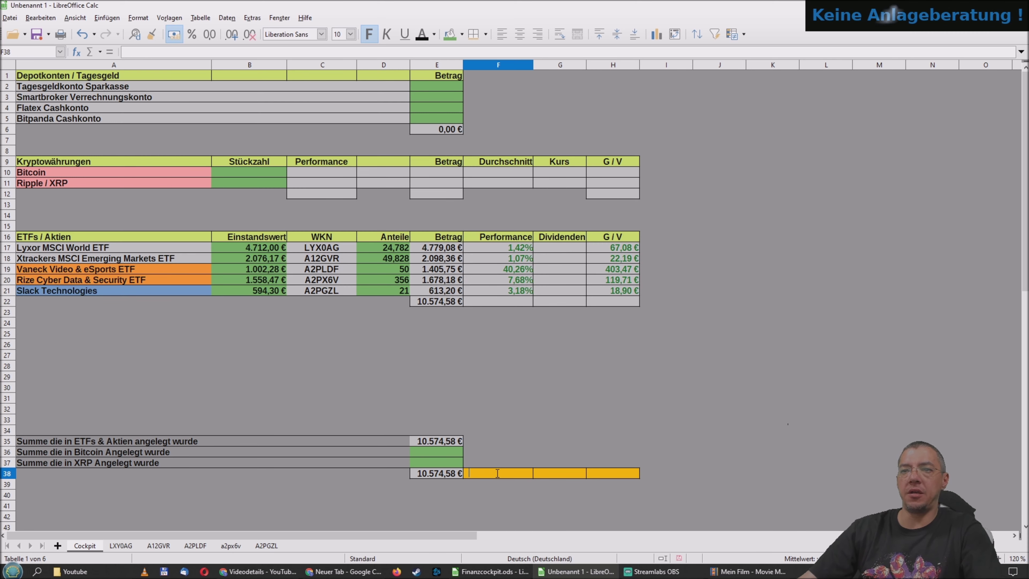
{"action": "type", "text": "="}
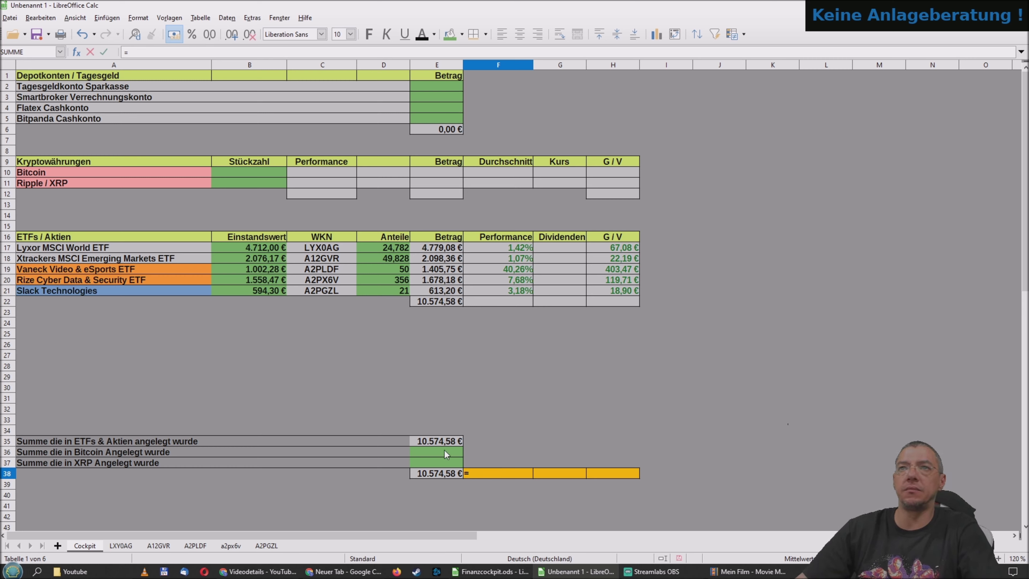
Complete F38 as =E12+E22, showing the portfolio value 10.574,58 €
{"action": "left_click", "coordinate": [425, 196]}
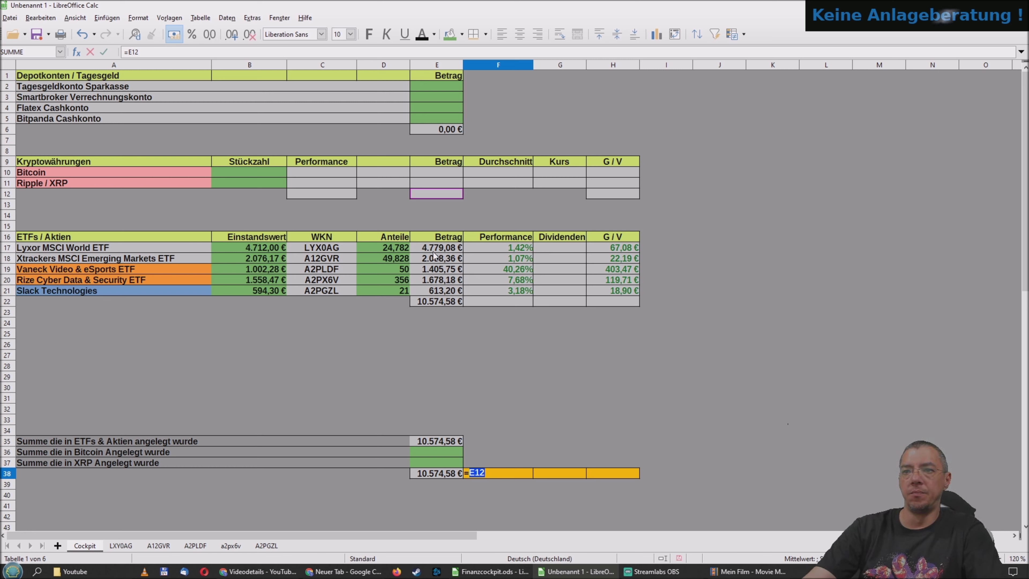
{"action": "type", "text": "+"}
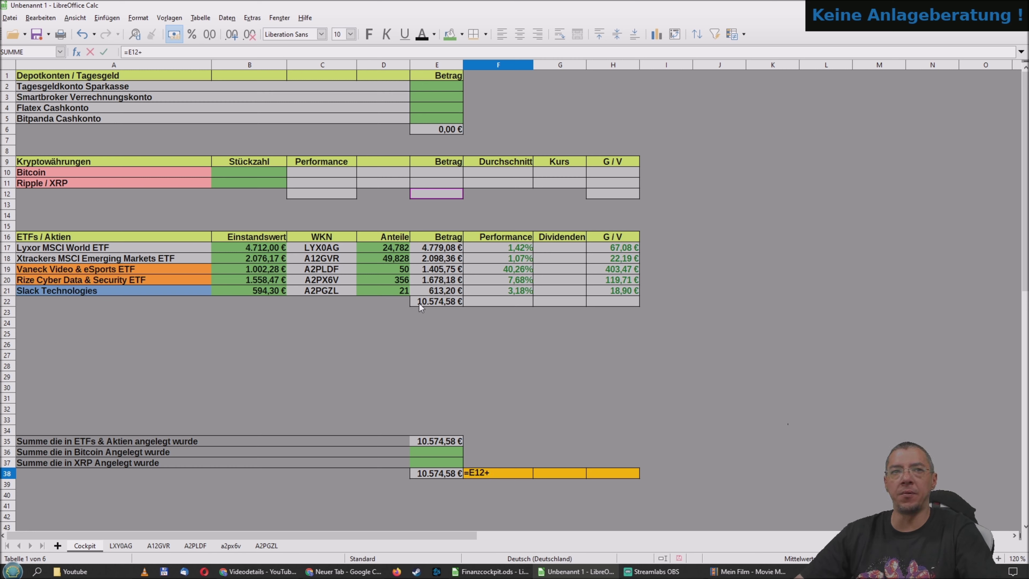
{"action": "left_click", "coordinate": [419, 303]}
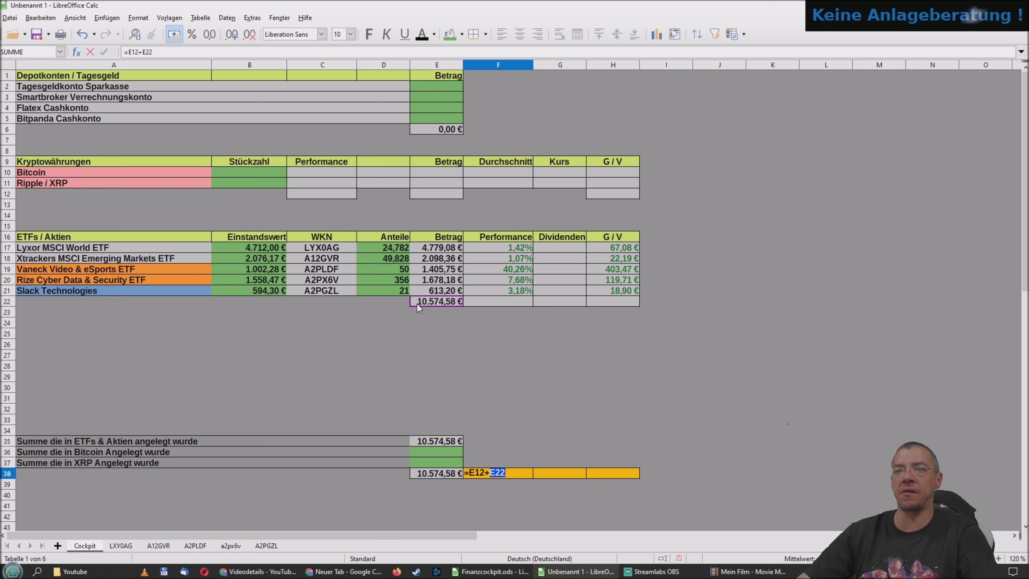
{"action": "key", "text": "Return"}
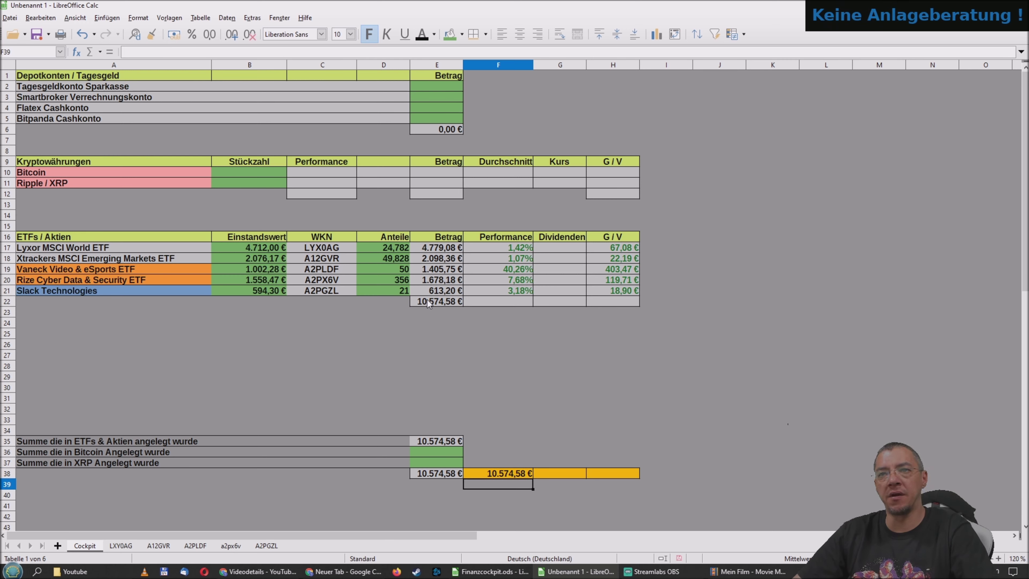
{"action": "left_click", "coordinate": [427, 300]}
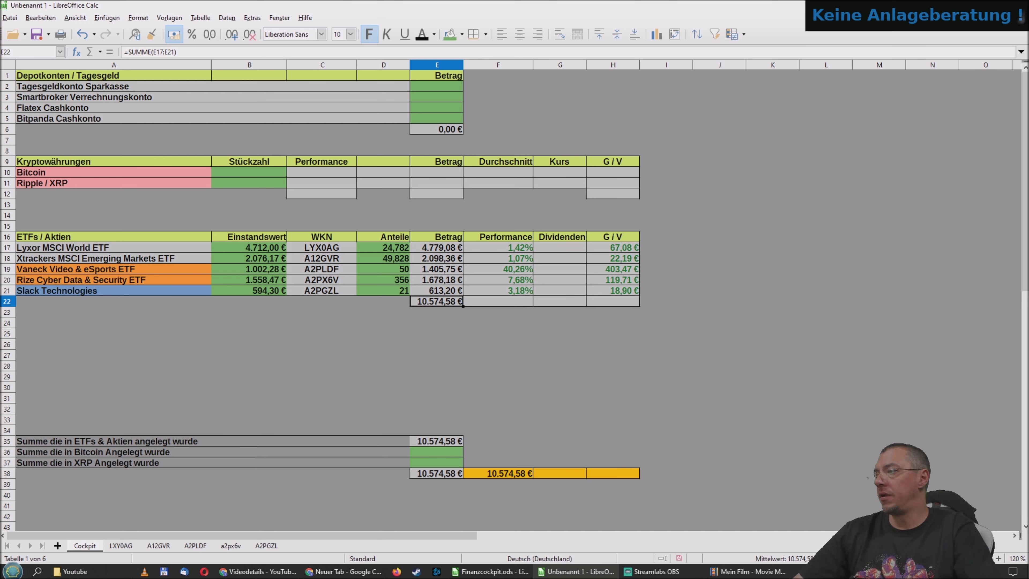
{"action": "left_click", "coordinate": [490, 572]}
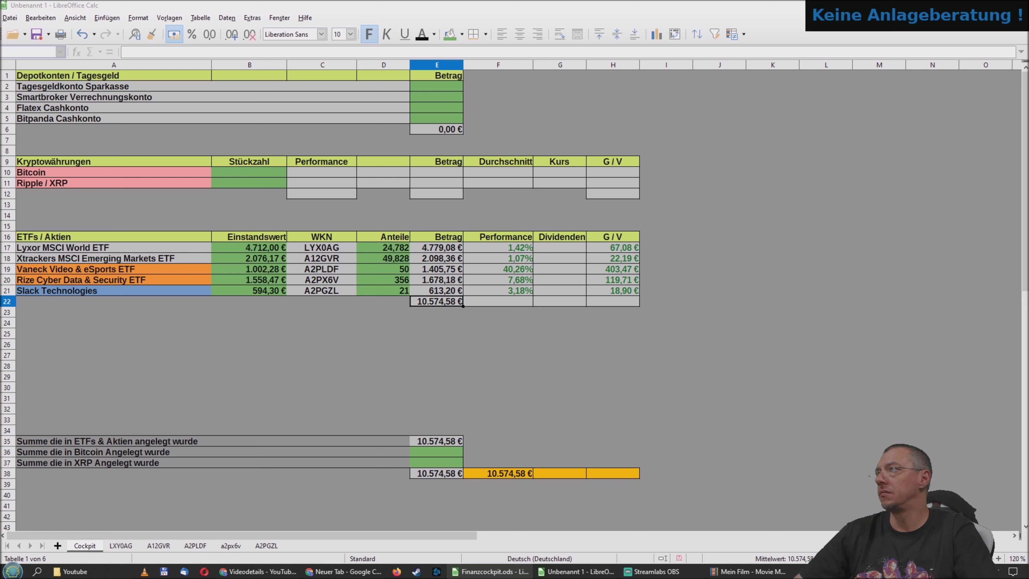
Format the G / V total cell H38 as euro currency (Währung)
{"action": "left_click", "coordinate": [504, 387]}
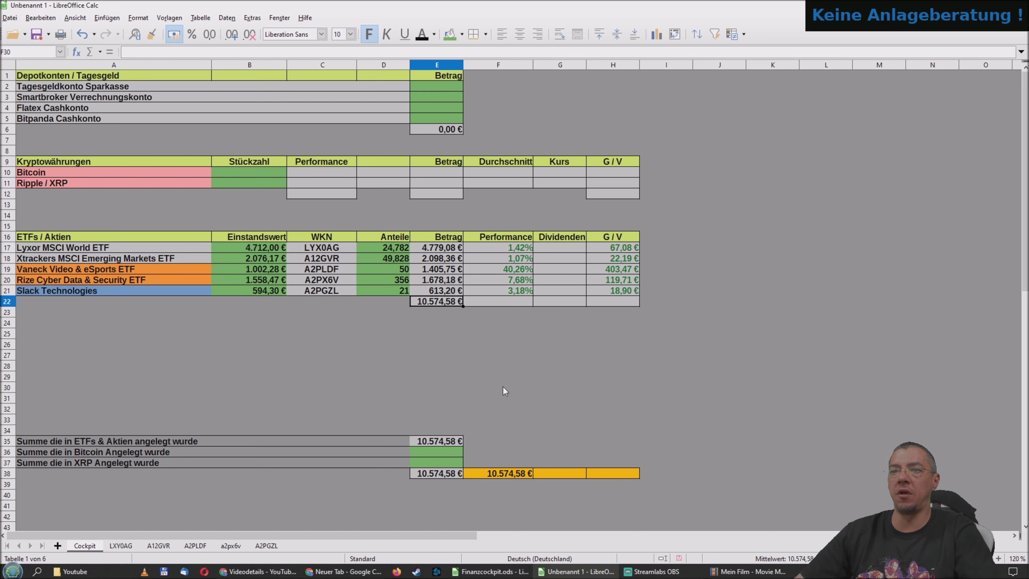
{"action": "left_click", "coordinate": [626, 473]}
{"action": "right_click", "coordinate": [632, 474]}
{"action": "left_click", "coordinate": [651, 465]}
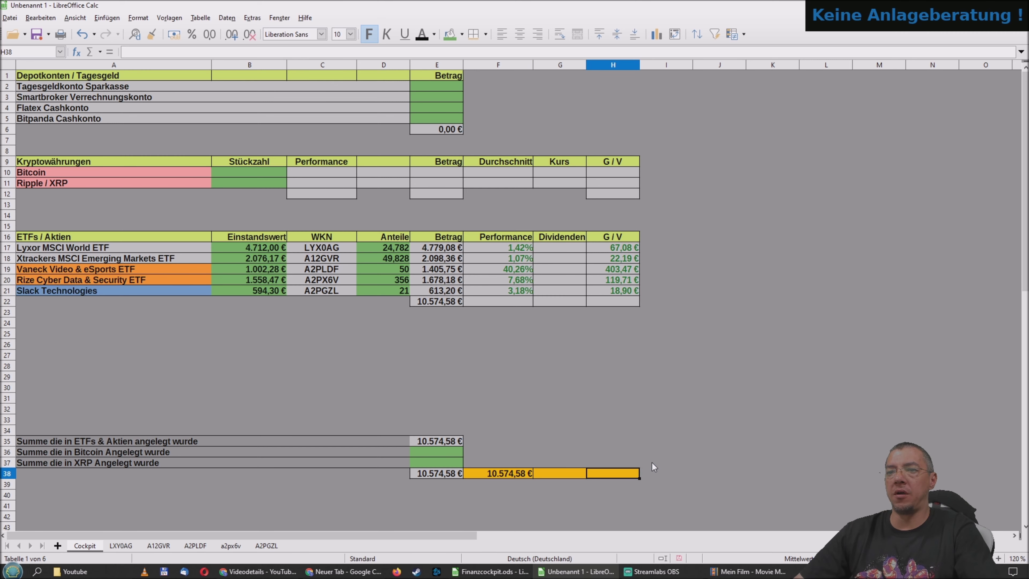
{"action": "left_click", "coordinate": [365, 231]}
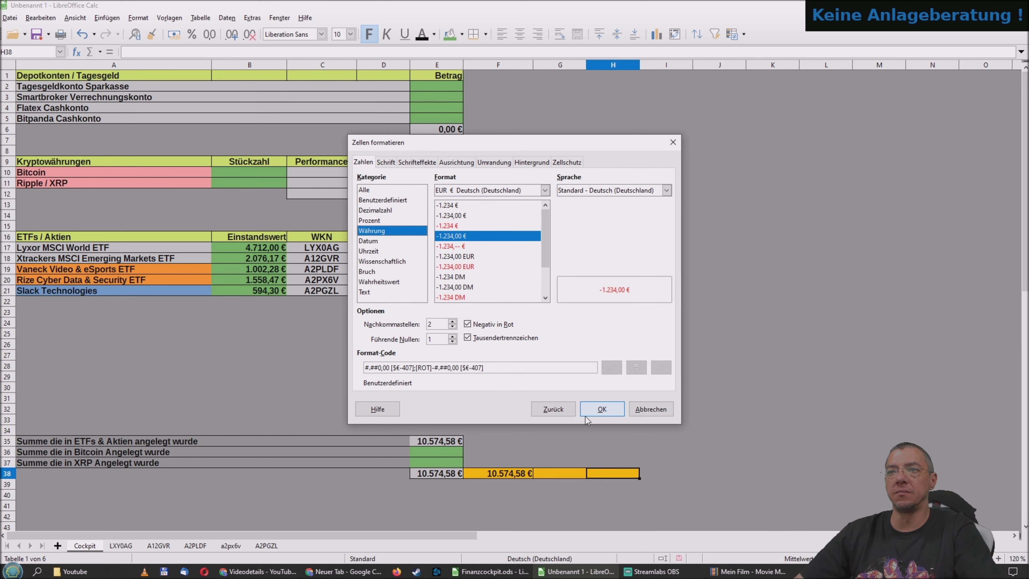
{"action": "left_click", "coordinate": [597, 411]}
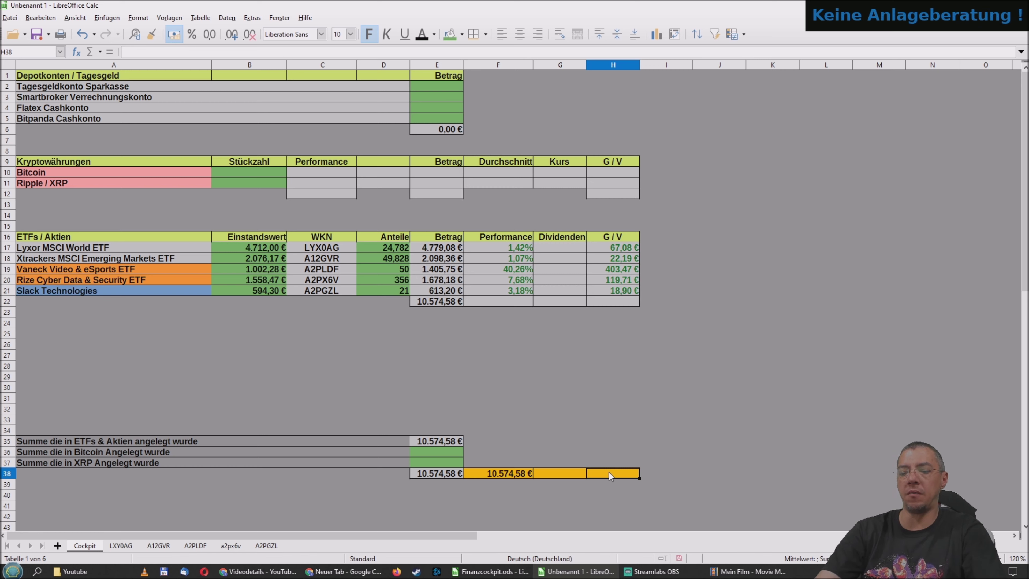
Enter =F38-E38 in H38, showing a gain/loss of 0,00 €
{"action": "type", "text": "="}
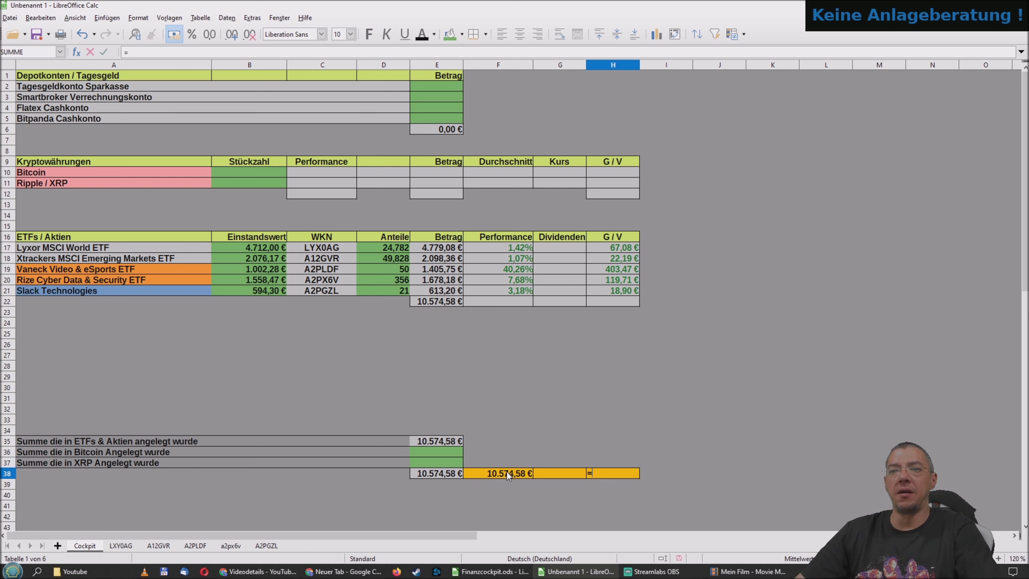
{"action": "left_click", "coordinate": [506, 473]}
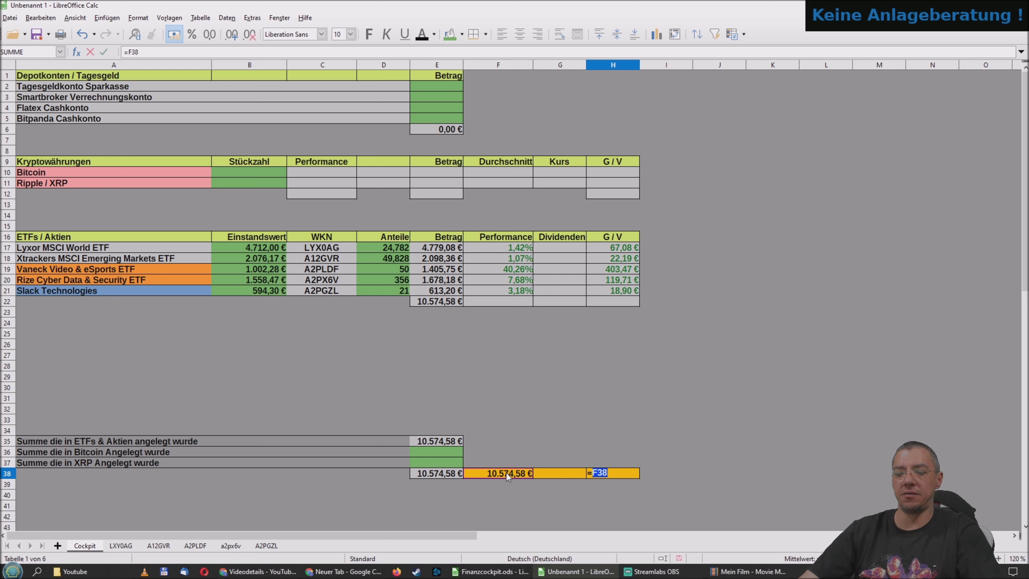
{"action": "type", "text": "-"}
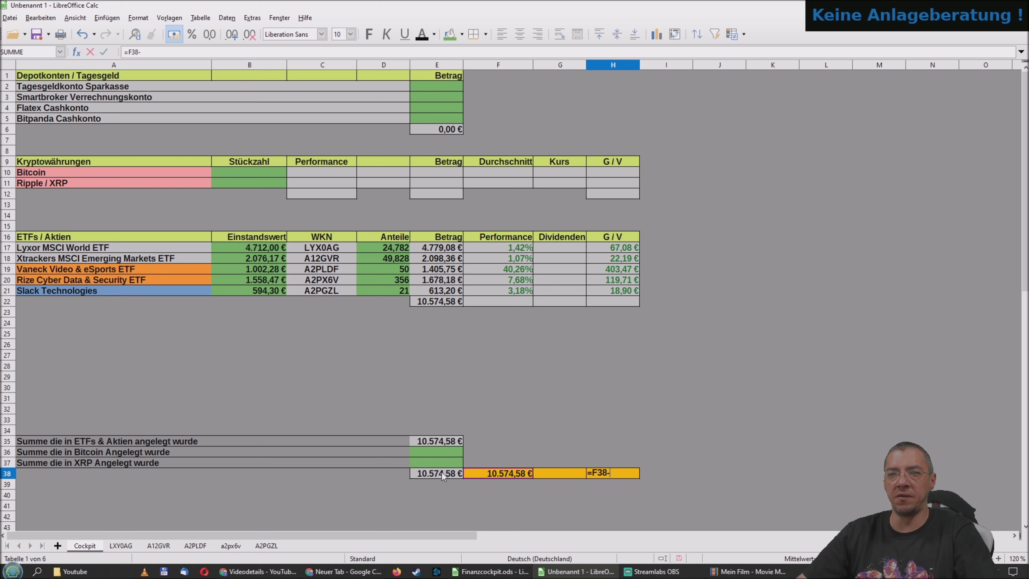
{"action": "left_click", "coordinate": [441, 477]}
{"action": "key", "text": "Return"}
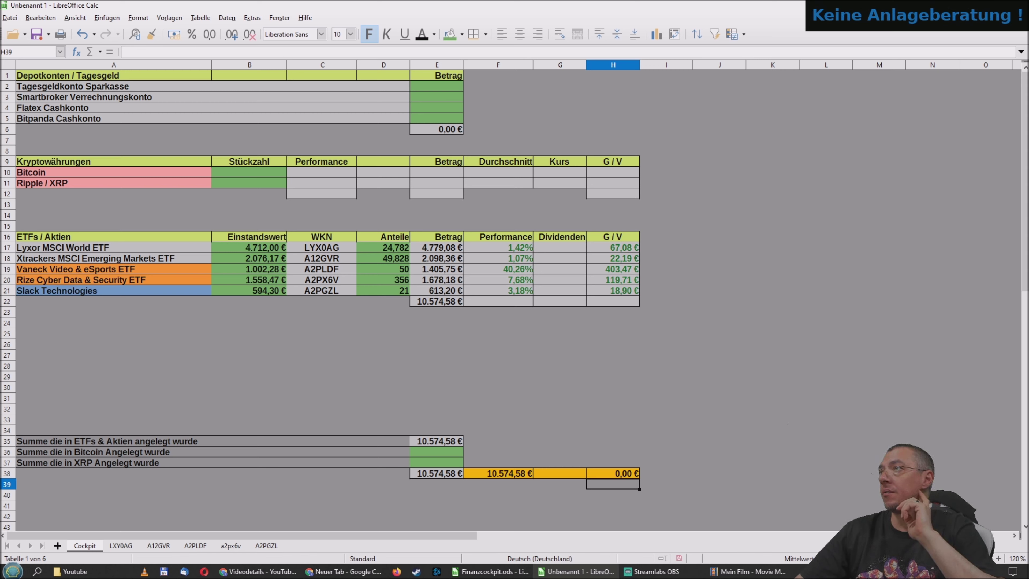
{"action": "key", "text": "alt+Tab"}
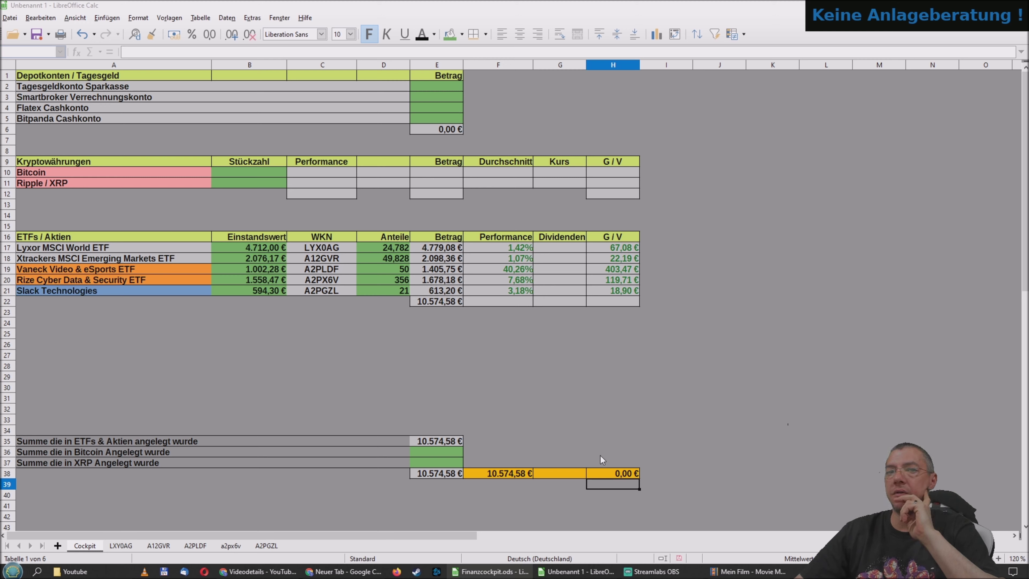
{"action": "left_click", "coordinate": [522, 471]}
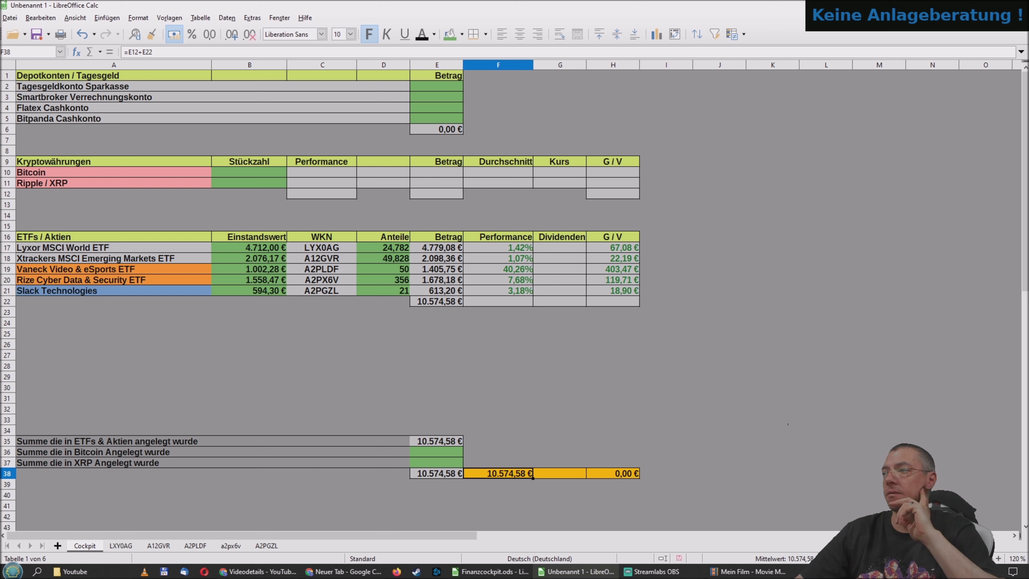
Delete F38's =E12+E22 formula so H38 shows -10.574,58 € in red
{"action": "left_click", "coordinate": [490, 572]}
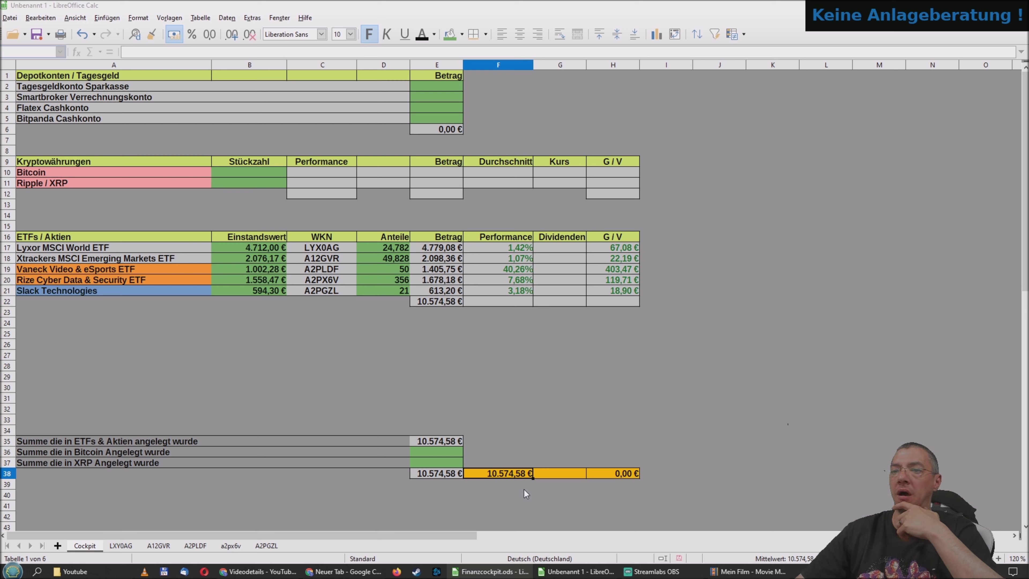
{"action": "left_click", "coordinate": [516, 473]}
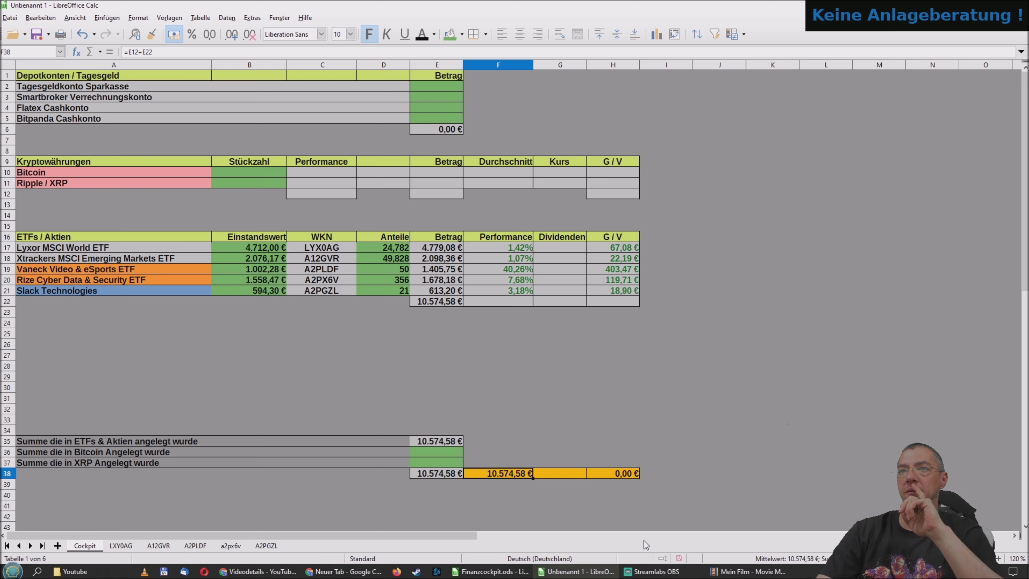
{"action": "key", "text": "Delete"}
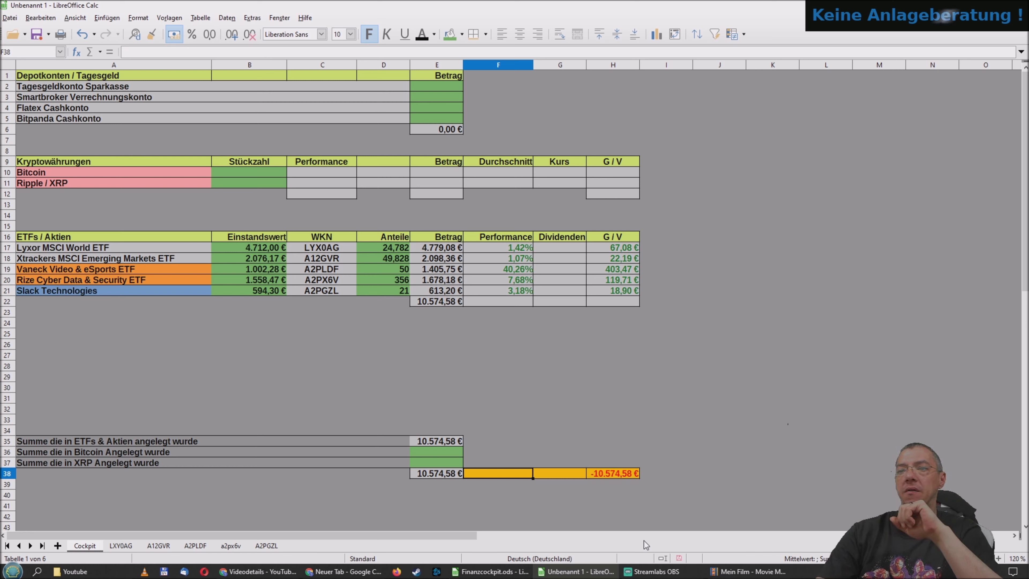
{"action": "key", "text": "Return"}
{"action": "key", "text": "Up"}
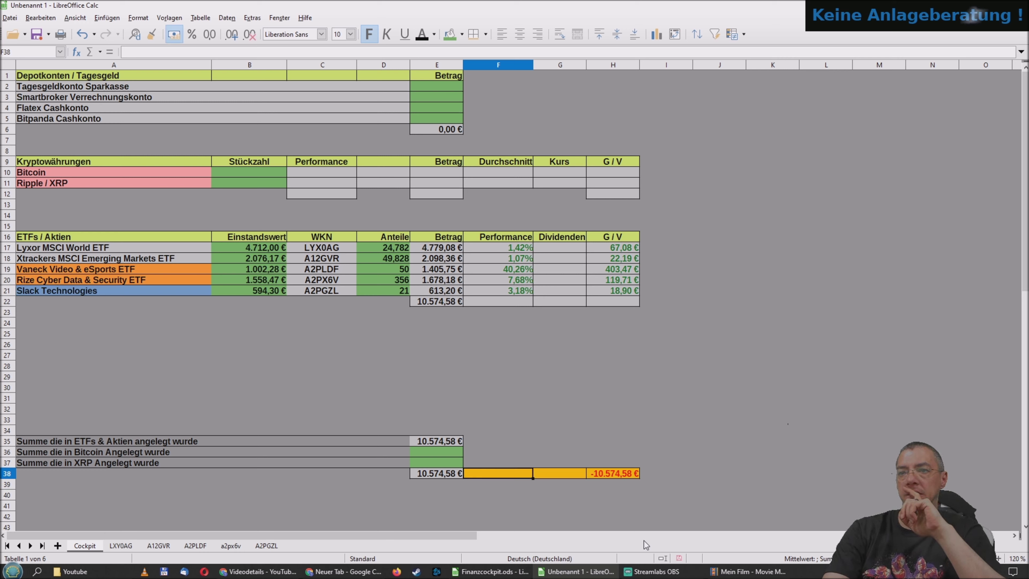
{"action": "type", "text": "="}
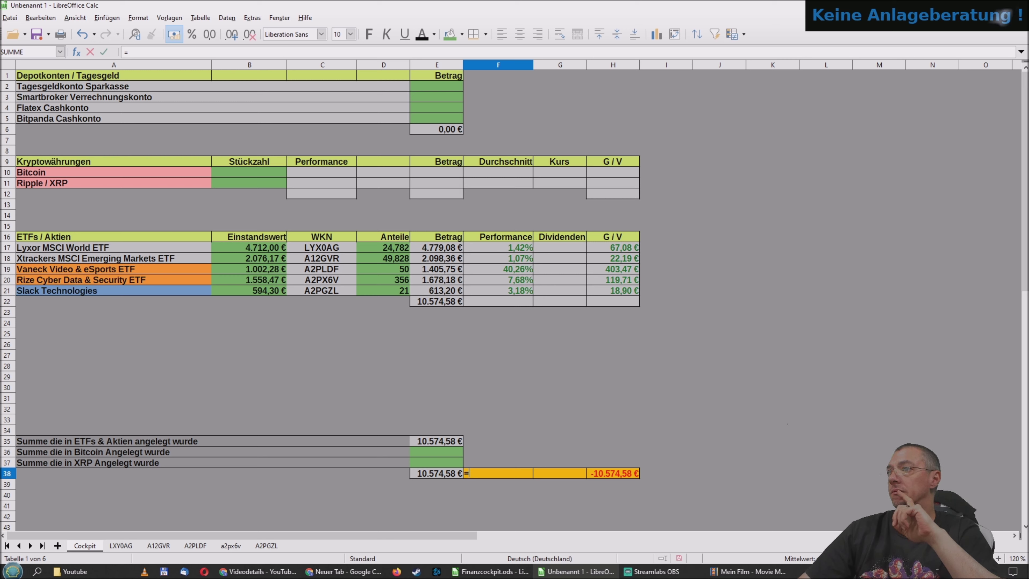
{"action": "key", "text": "Return"}
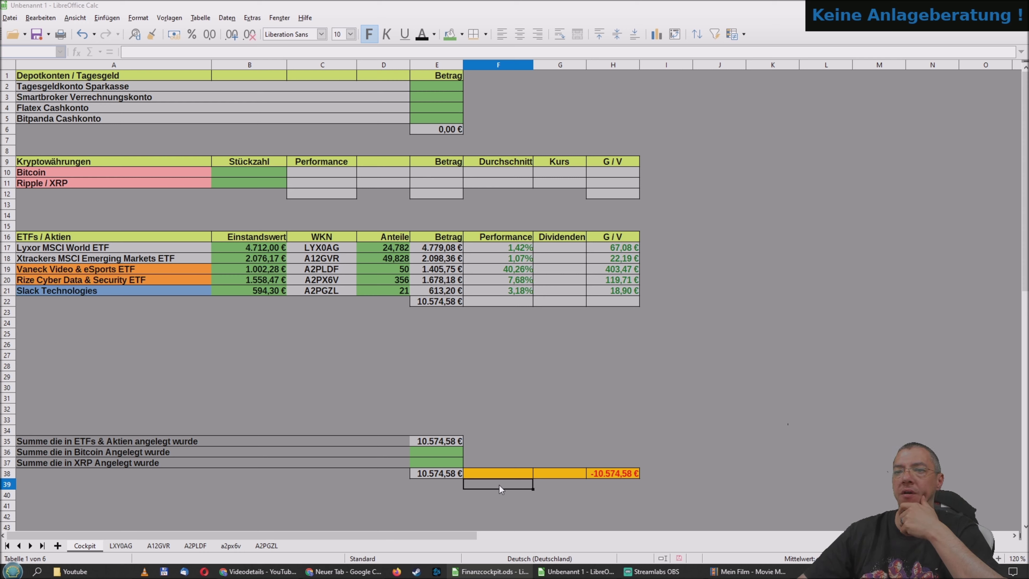
Re-enter =E12+E22 in F38, adding the crypto total E12 and ETF total E22
{"action": "left_click", "coordinate": [502, 471]}
{"action": "type", "text": "="}
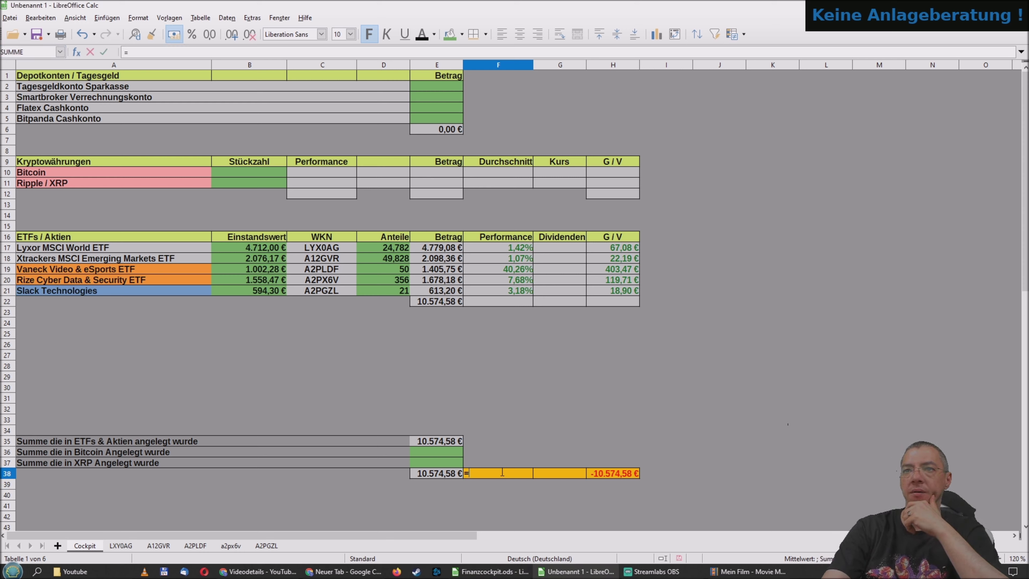
{"action": "left_click", "coordinate": [425, 196]}
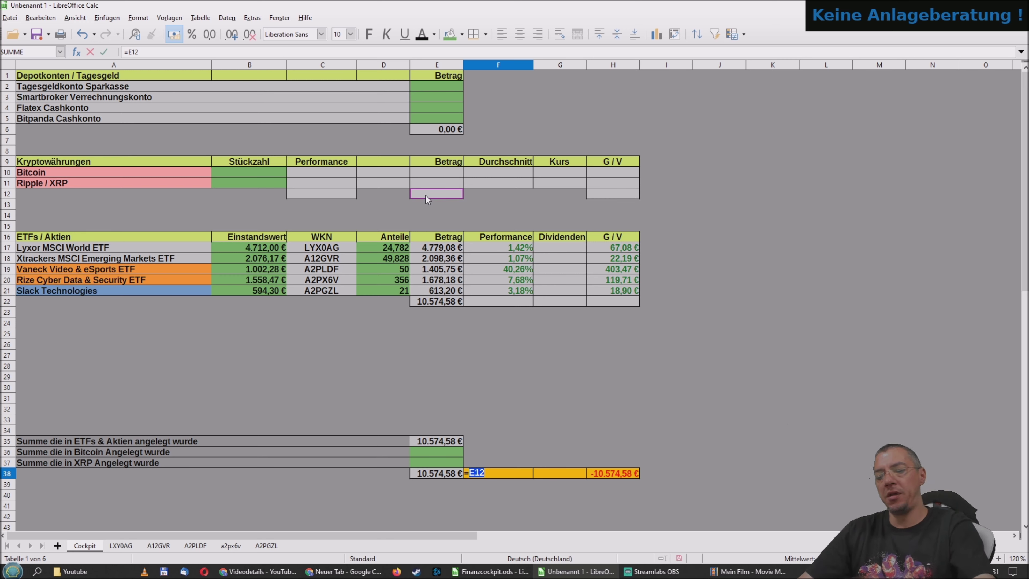
{"action": "type", "text": "+"}
{"action": "left_click", "coordinate": [448, 301]}
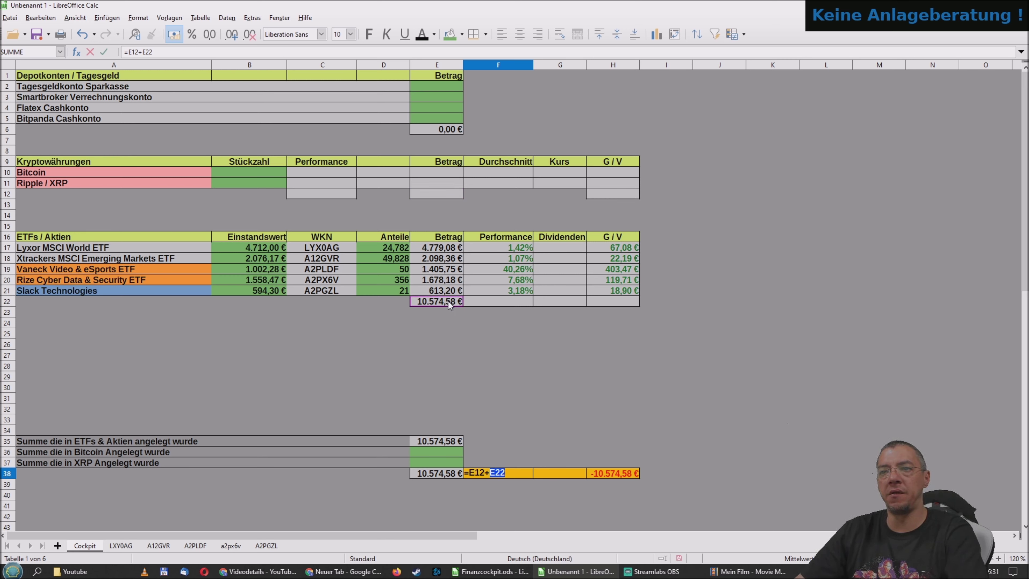
{"action": "key", "text": "Return"}
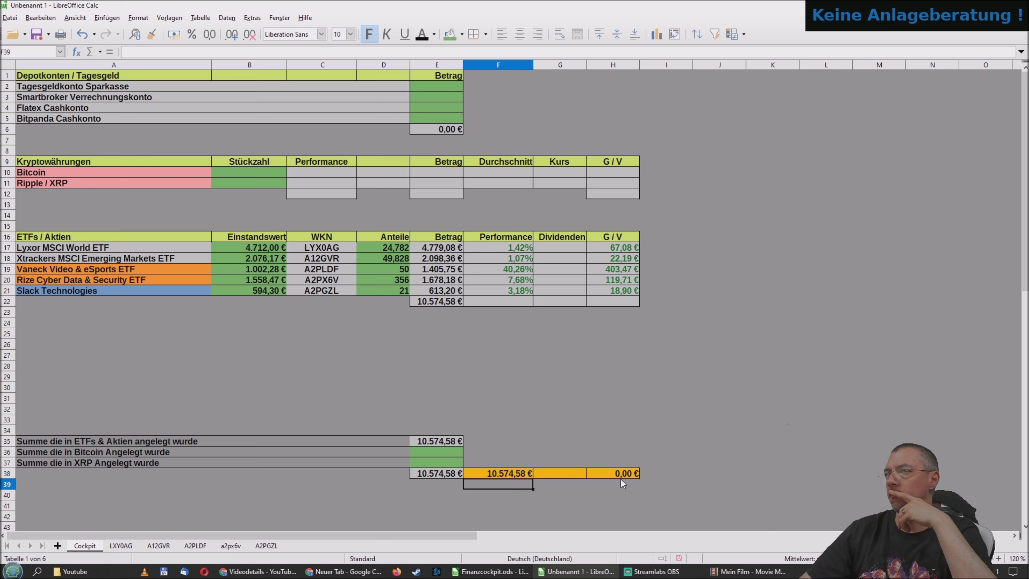
{"action": "left_click", "coordinate": [625, 301]}
{"action": "right_click", "coordinate": [626, 300]}
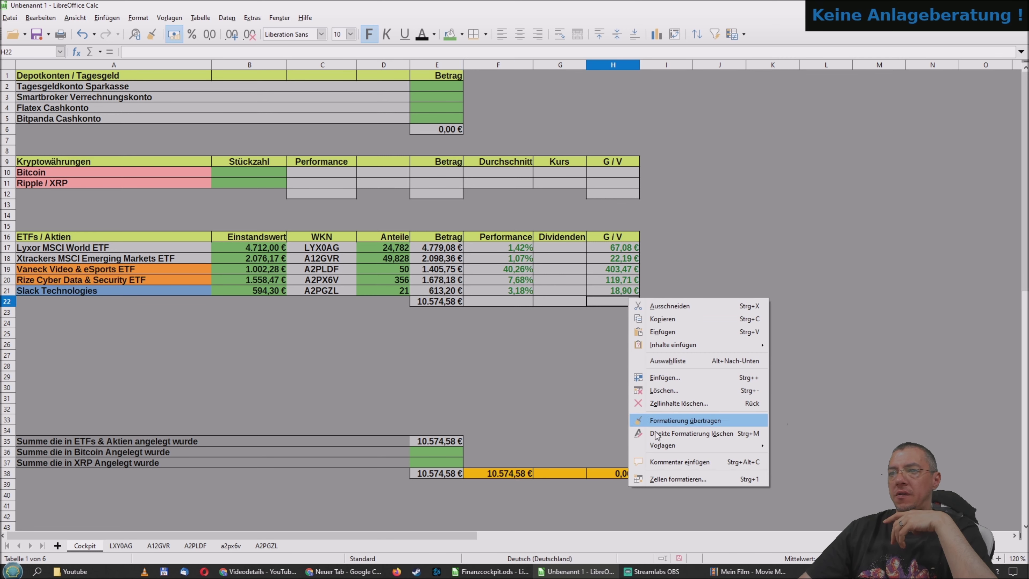
{"action": "left_click", "coordinate": [669, 478]}
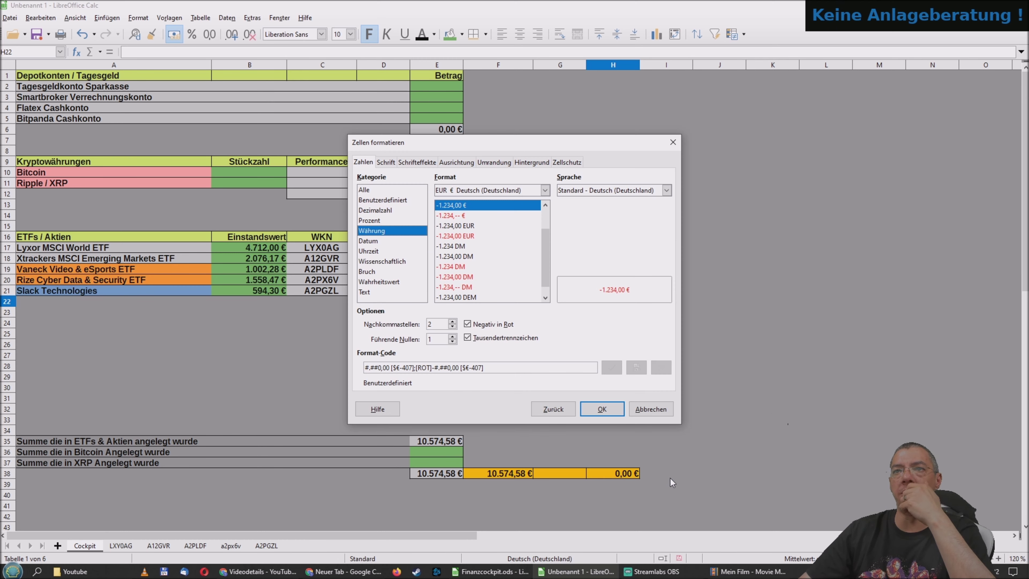
{"action": "left_click", "coordinate": [601, 407]}
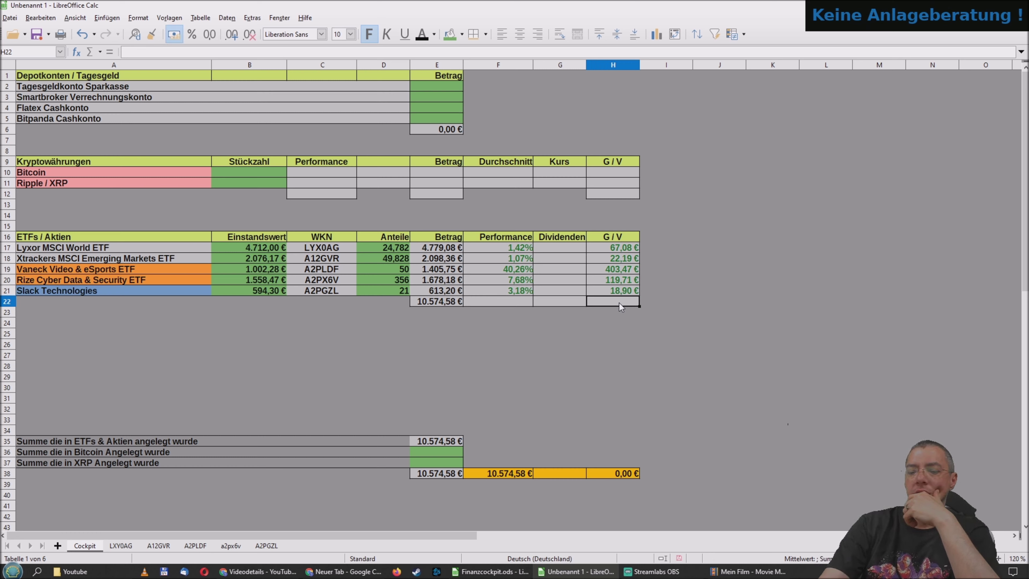
{"action": "type", "text": "="}
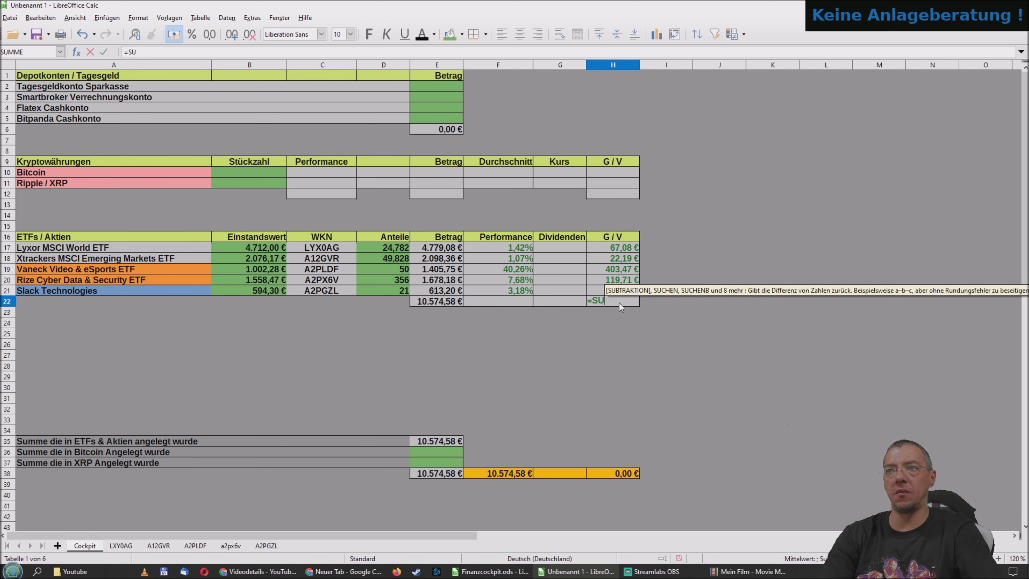
{"action": "type", "text": "sum"}
{"action": "key", "text": "Return"}
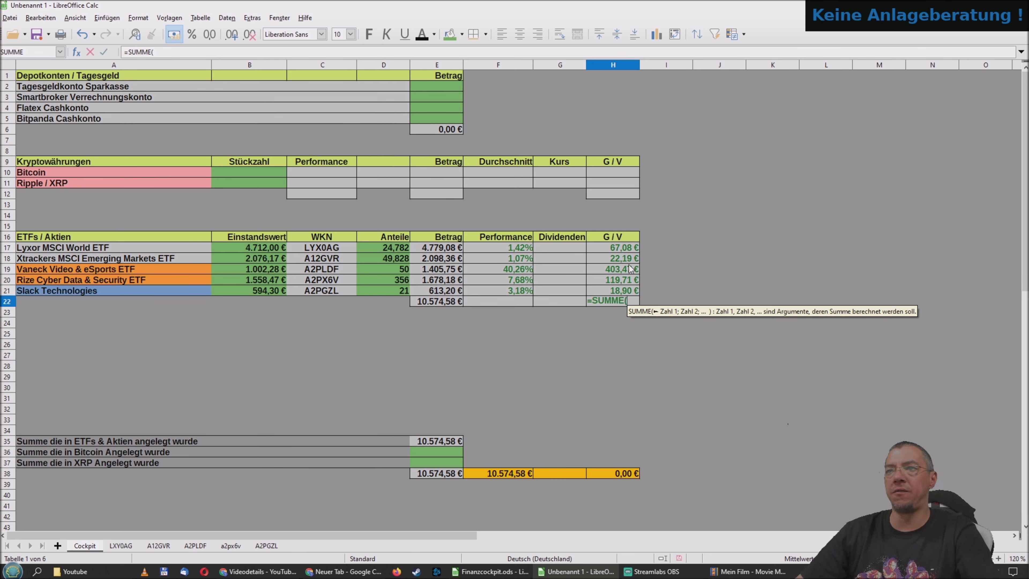
{"action": "left_click", "coordinate": [626, 250]}
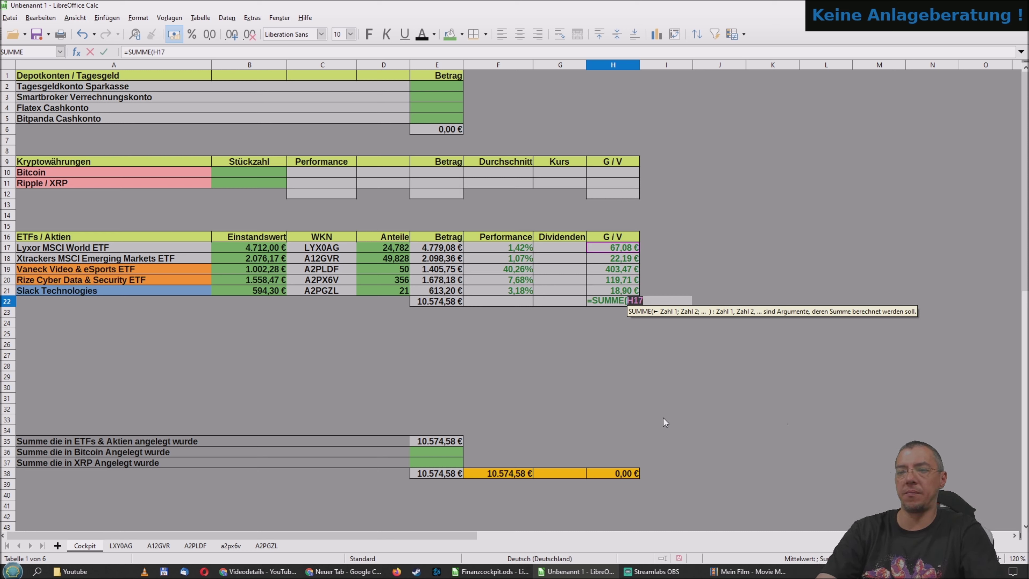
{"action": "type", "text": ":"}
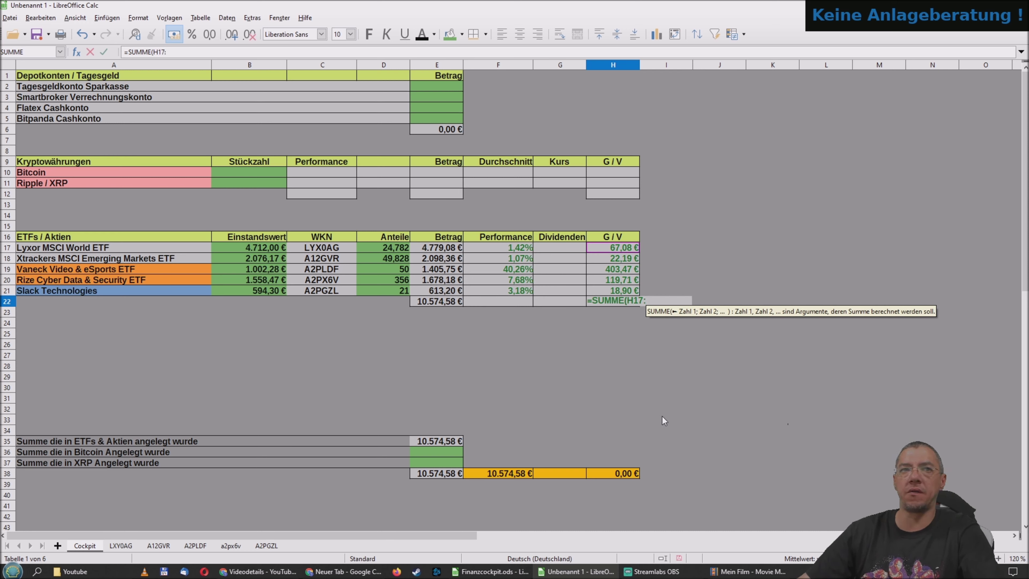
{"action": "left_click", "coordinate": [604, 289]}
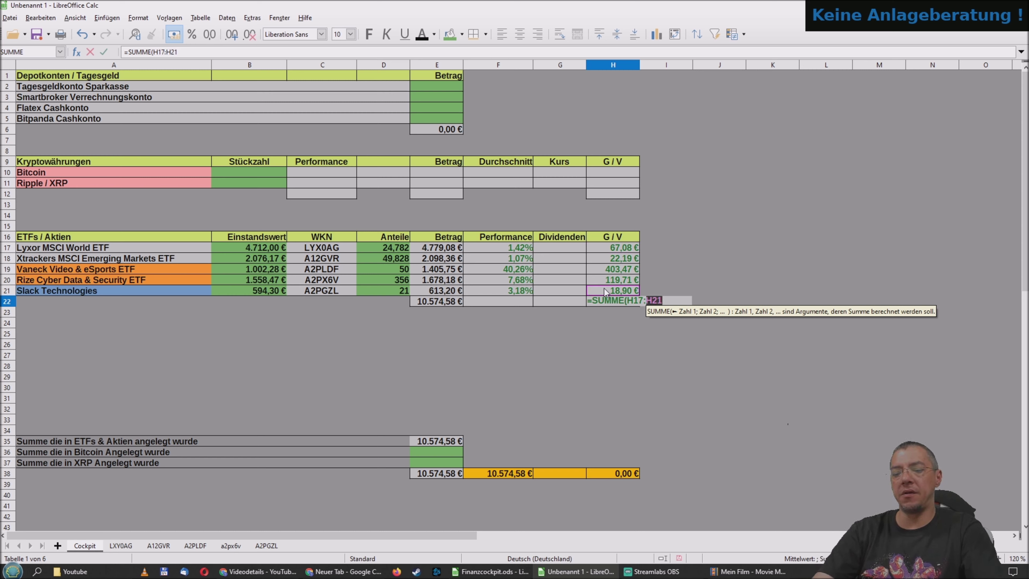
{"action": "type", "text": ")"}
{"action": "key", "text": "Return"}
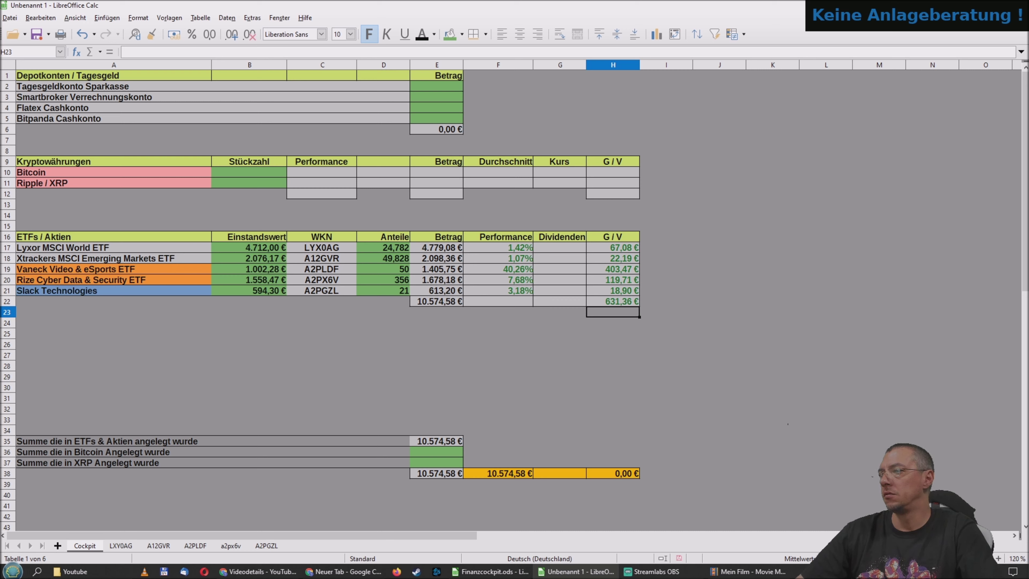
{"action": "key", "text": "alt+Tab"}
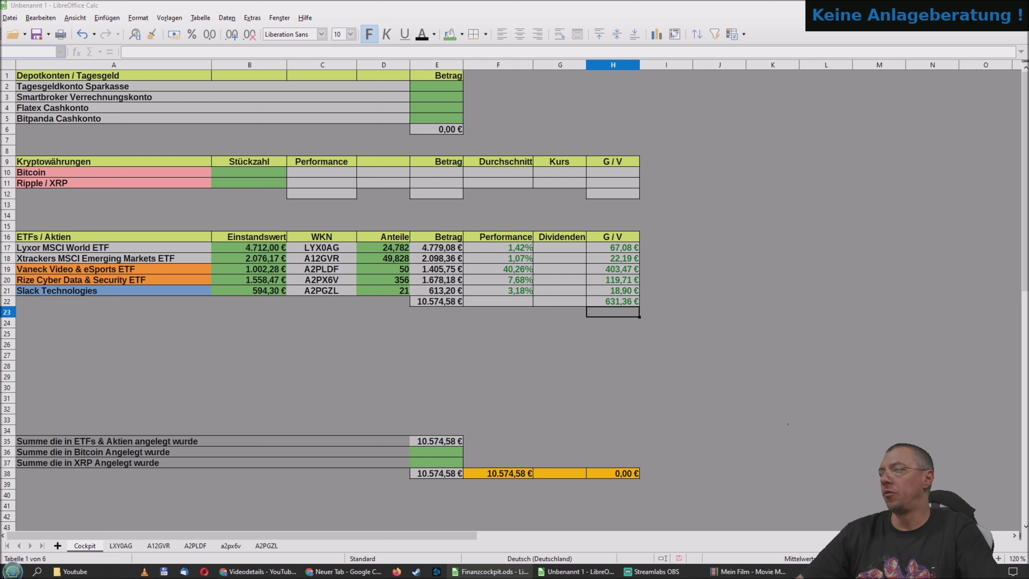
Replace E35's =E22 with =SUMME(B17:B21), so the invested total shows 9.943,22 €
{"action": "left_click", "coordinate": [492, 412]}
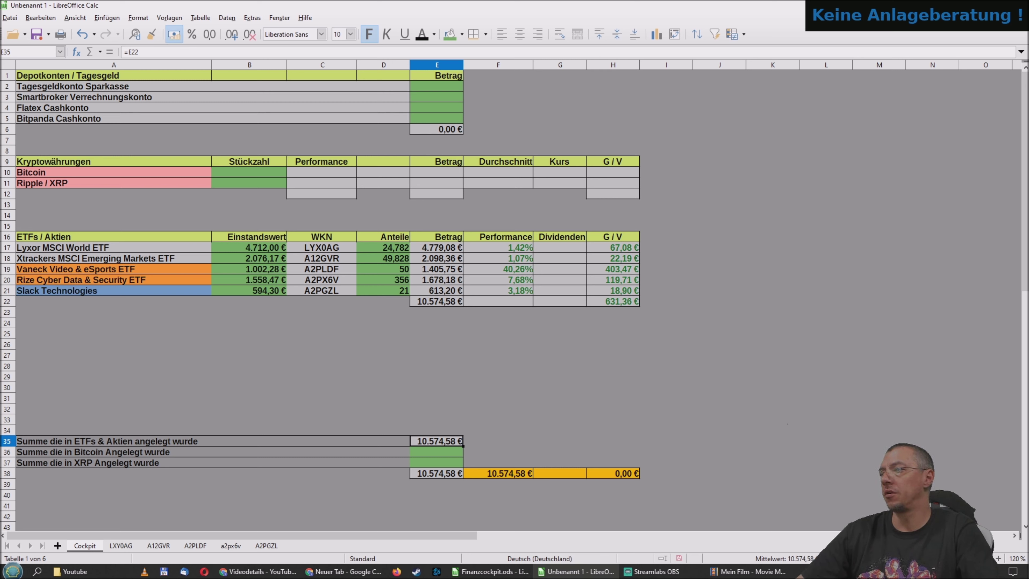
{"action": "key", "text": "alt+Tab"}
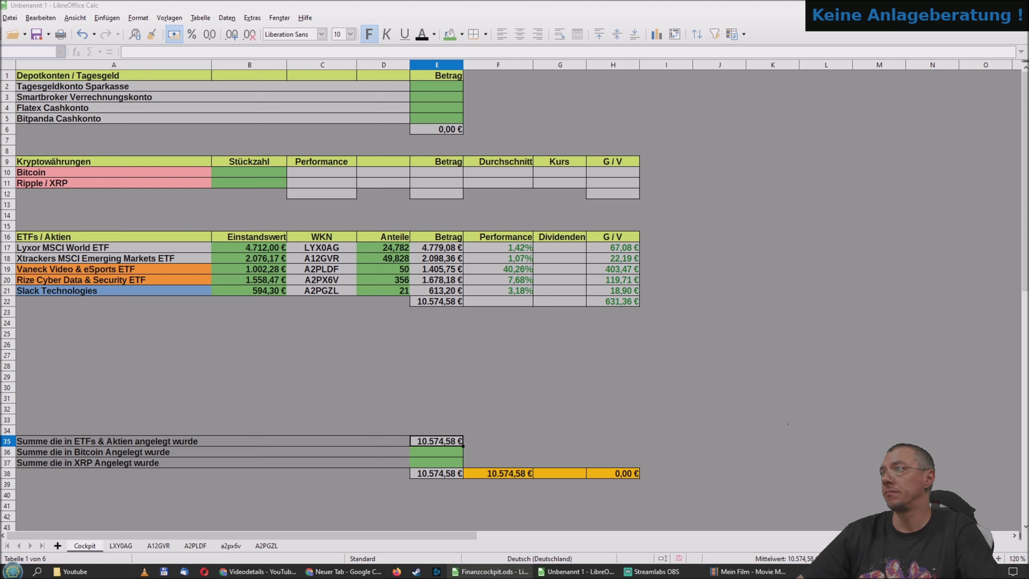
{"action": "key", "text": "alt+Tab"}
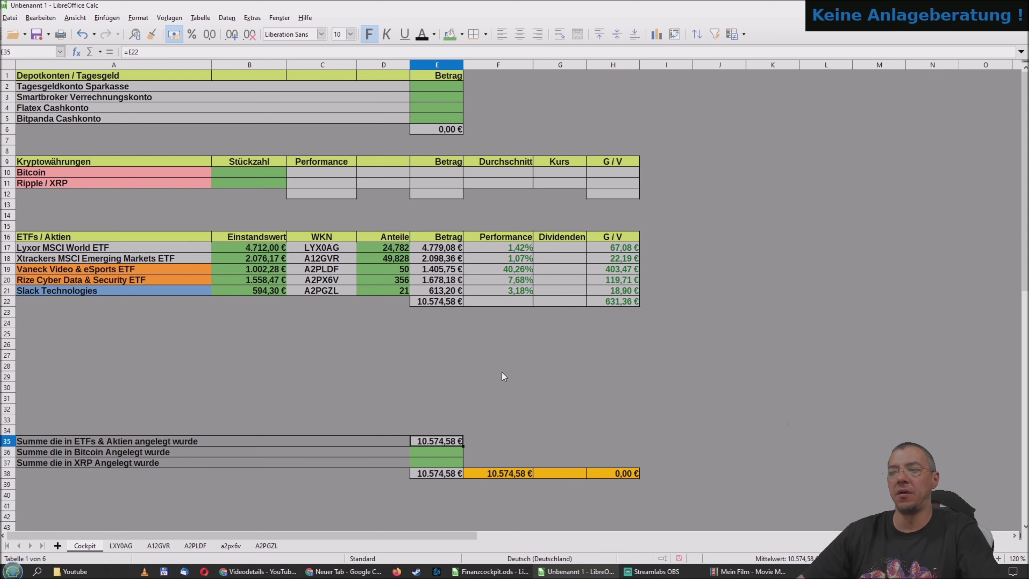
{"action": "left_click", "coordinate": [516, 367]}
{"action": "left_click", "coordinate": [448, 439]}
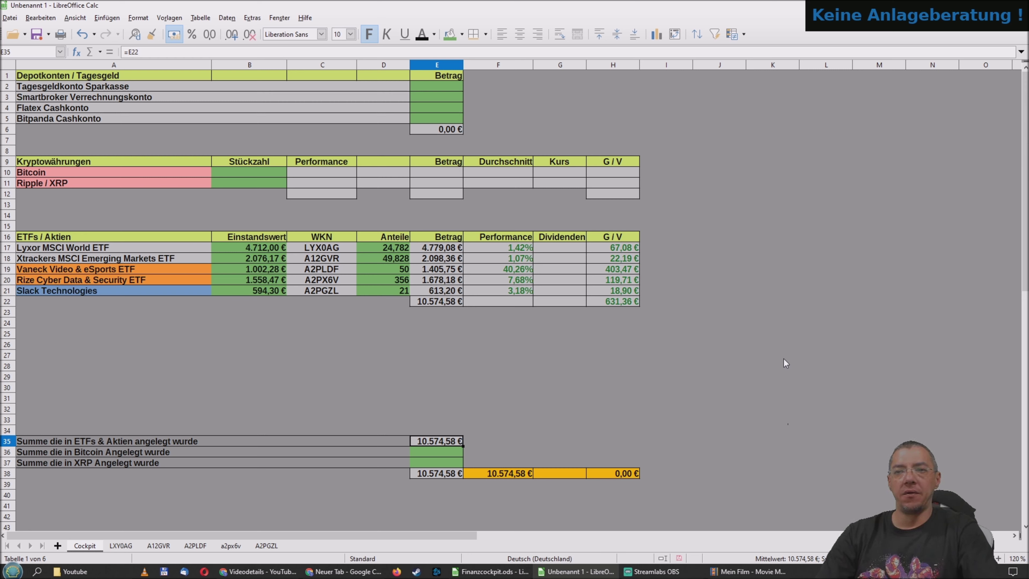
{"action": "key", "text": "Delete"}
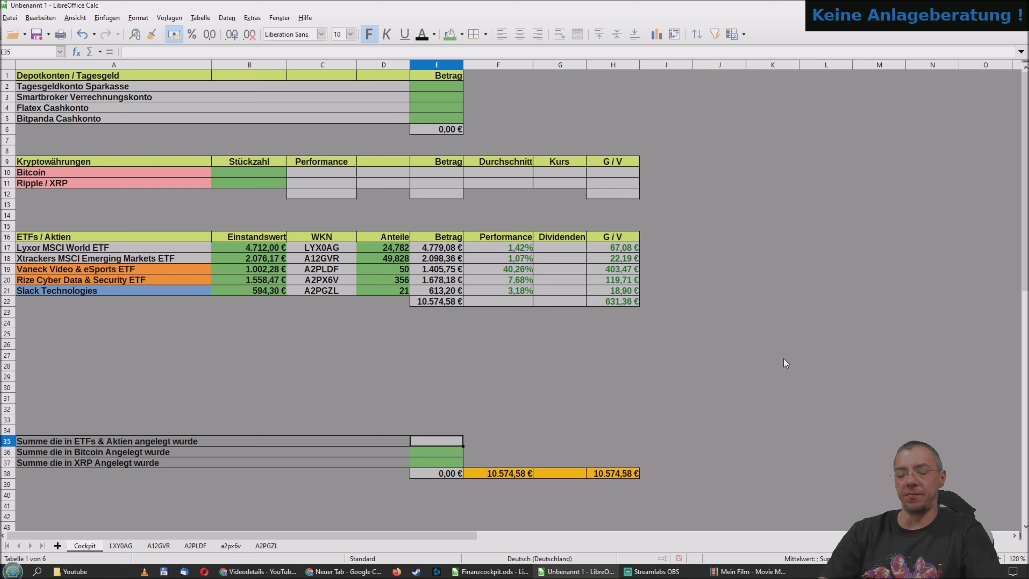
{"action": "type", "text": "="}
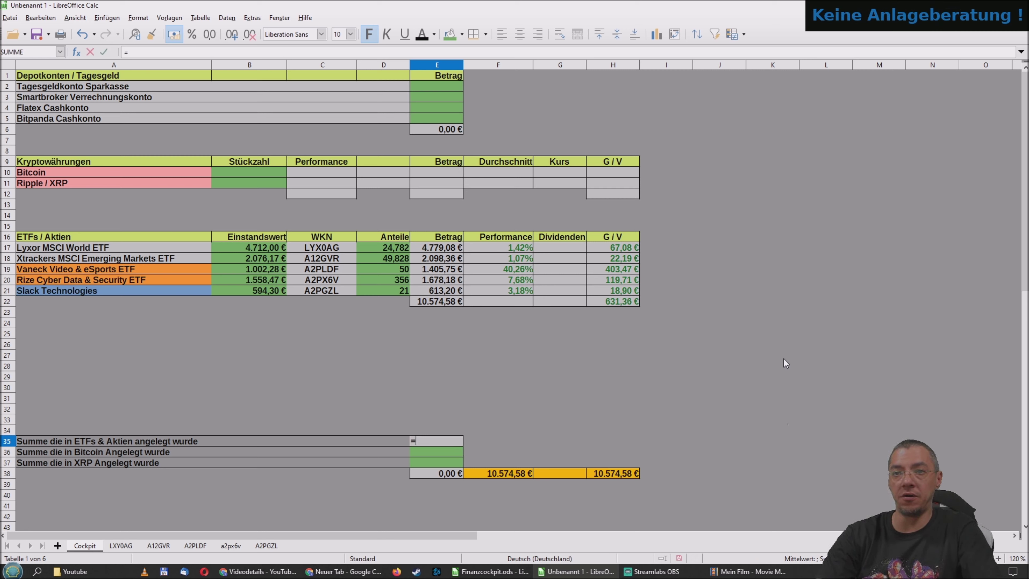
{"action": "type", "text": "SU"}
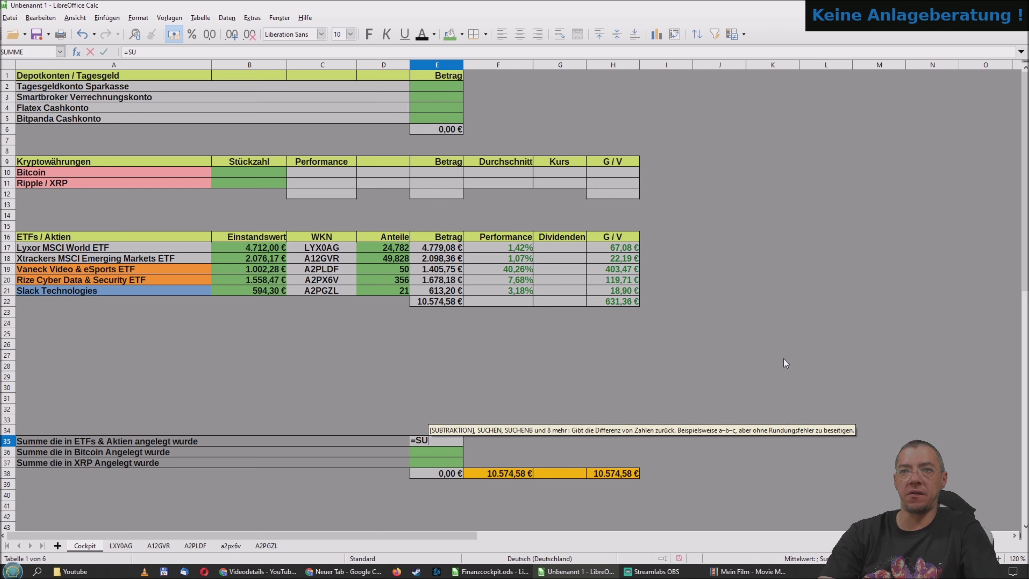
{"action": "type", "text": "MME("}
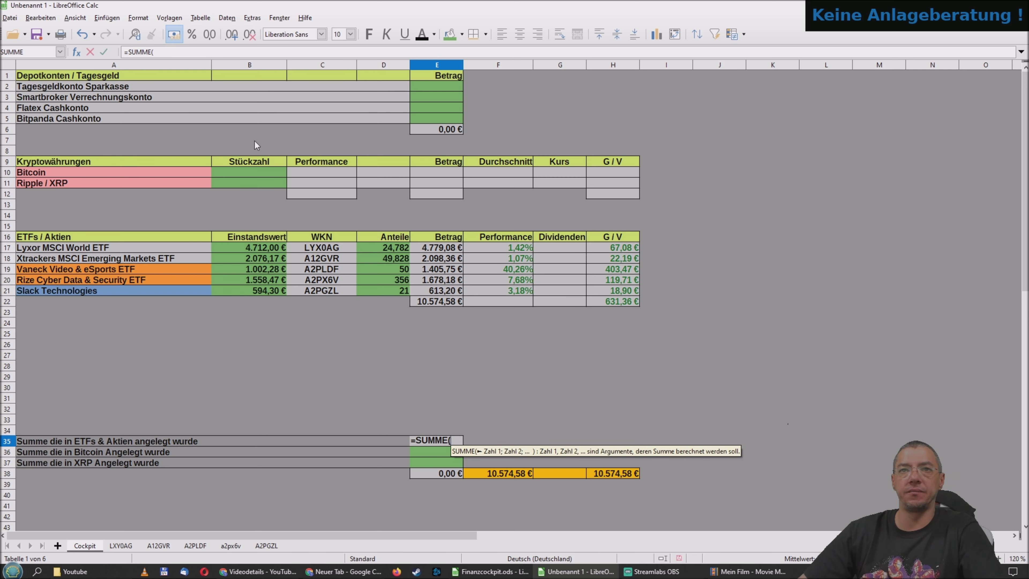
{"action": "left_click", "coordinate": [254, 247]}
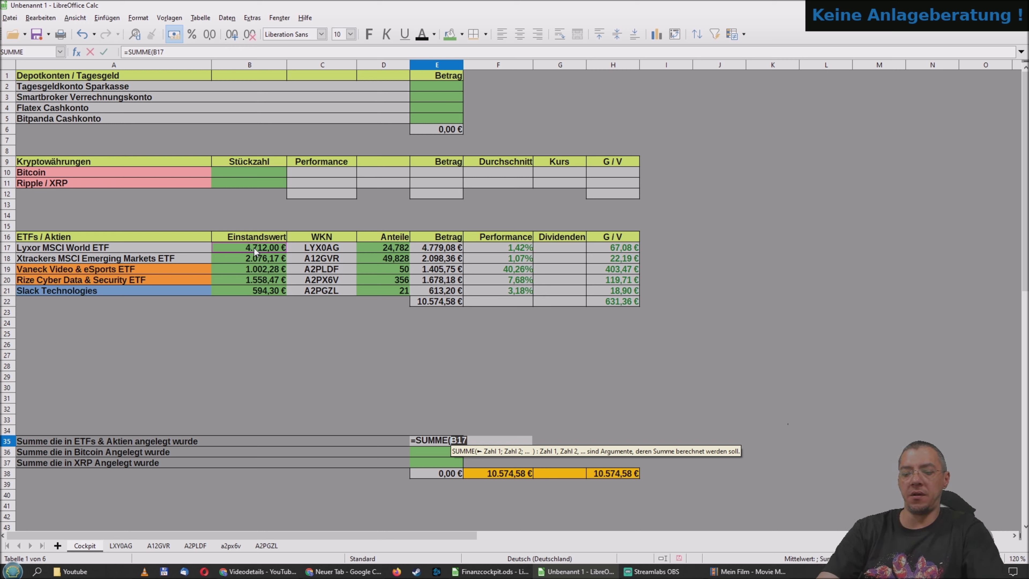
{"action": "type", "text": ":"}
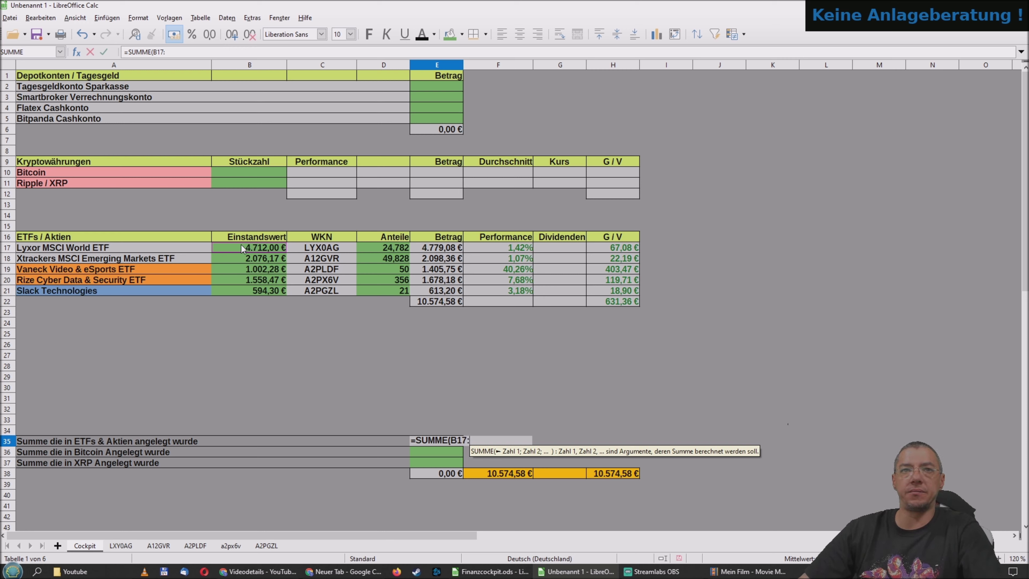
{"action": "left_click", "coordinate": [262, 288]}
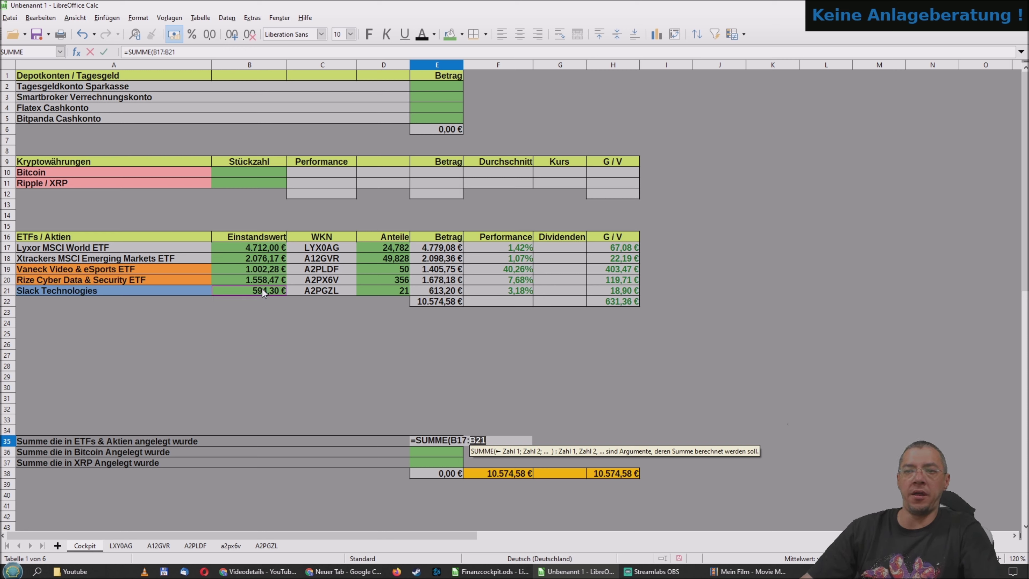
{"action": "type", "text": ")"}
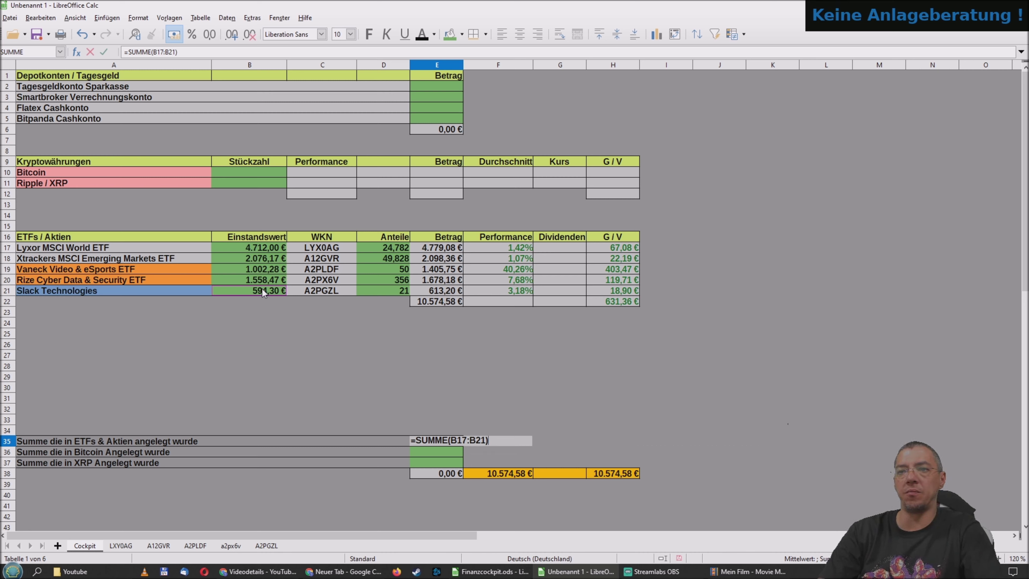
{"action": "key", "text": "Return"}
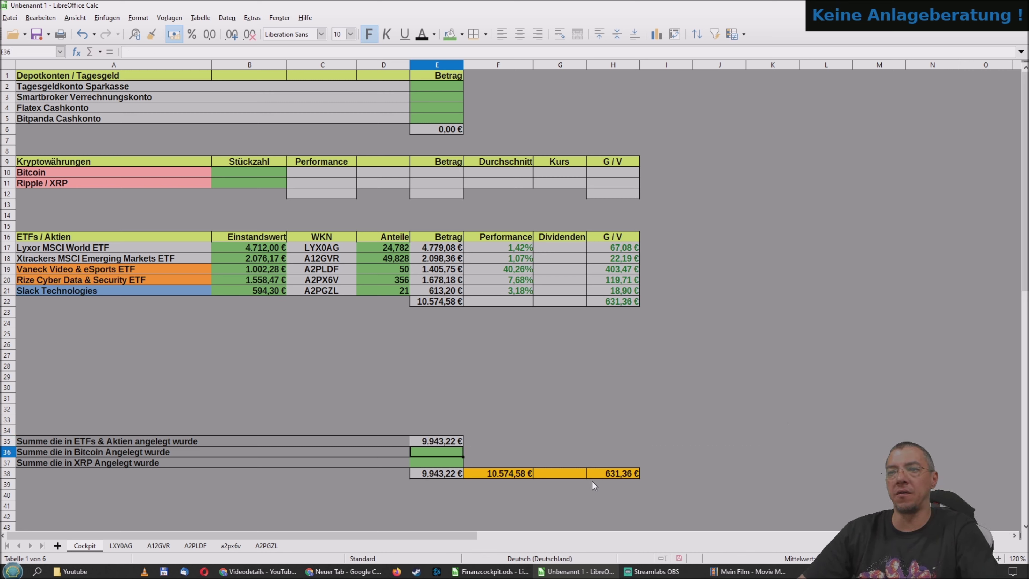
Give the 631,36 € total in H38 a green (Dunkelgrün 2) font colour
{"action": "left_click", "coordinate": [611, 474]}
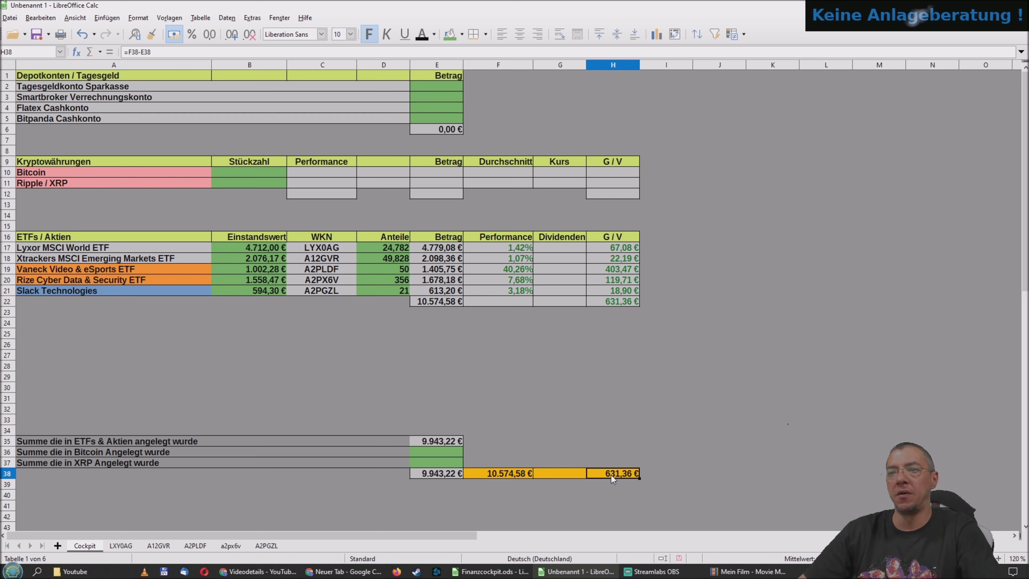
{"action": "left_click", "coordinate": [434, 36]}
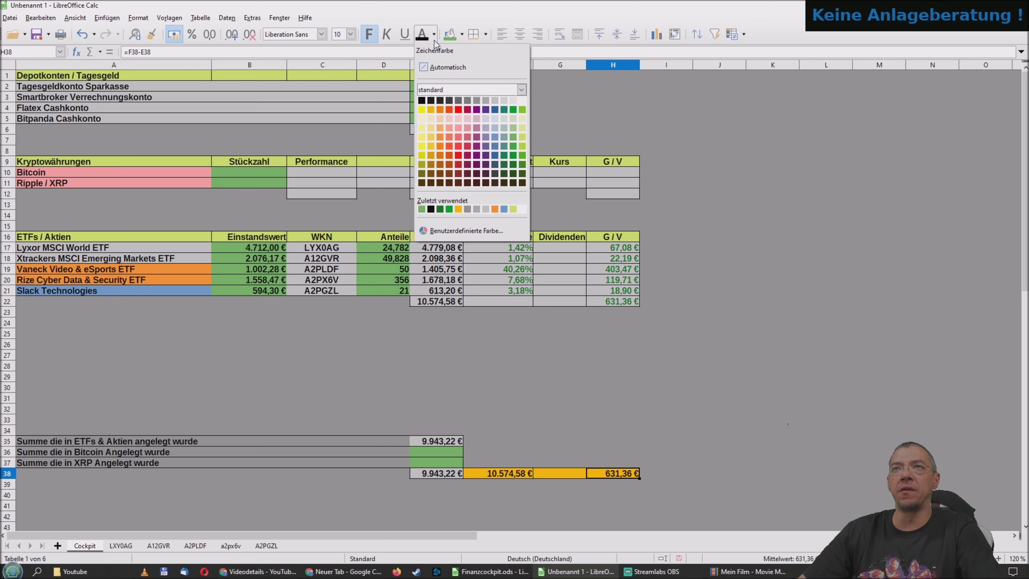
{"action": "left_click", "coordinate": [512, 110]}
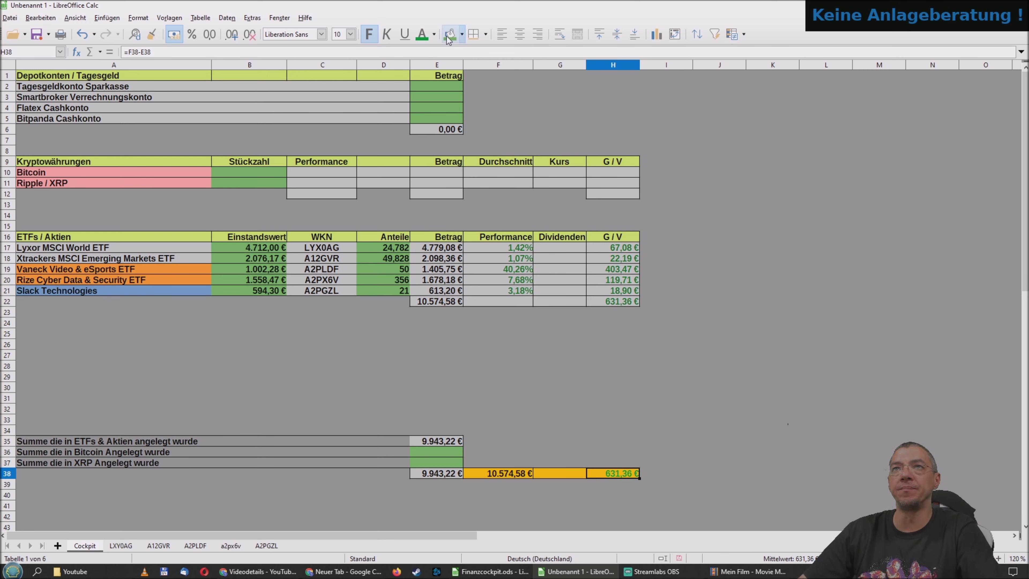
{"action": "left_click", "coordinate": [434, 34]}
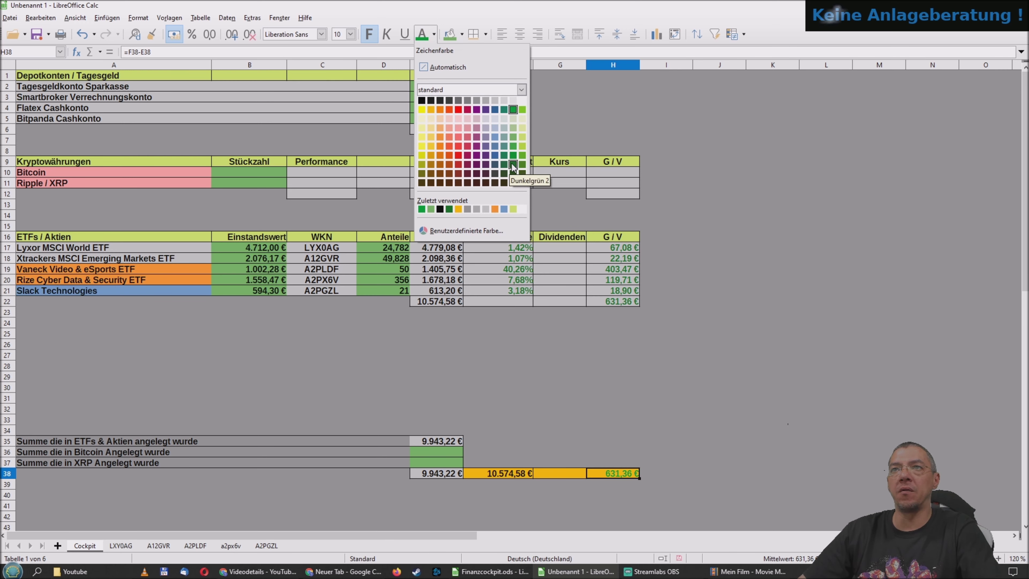
{"action": "left_click", "coordinate": [522, 375]}
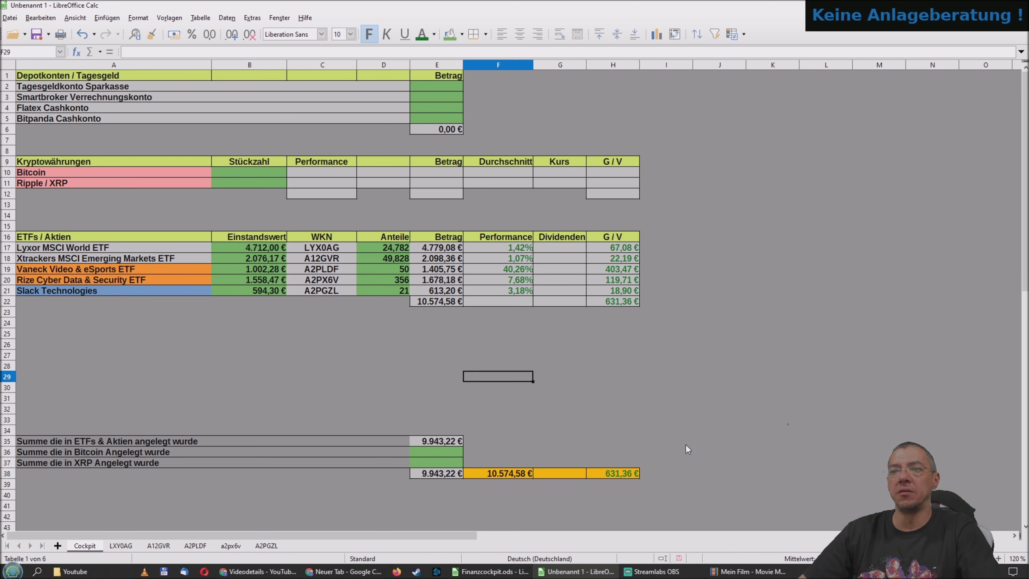
{"action": "left_click", "coordinate": [609, 470]}
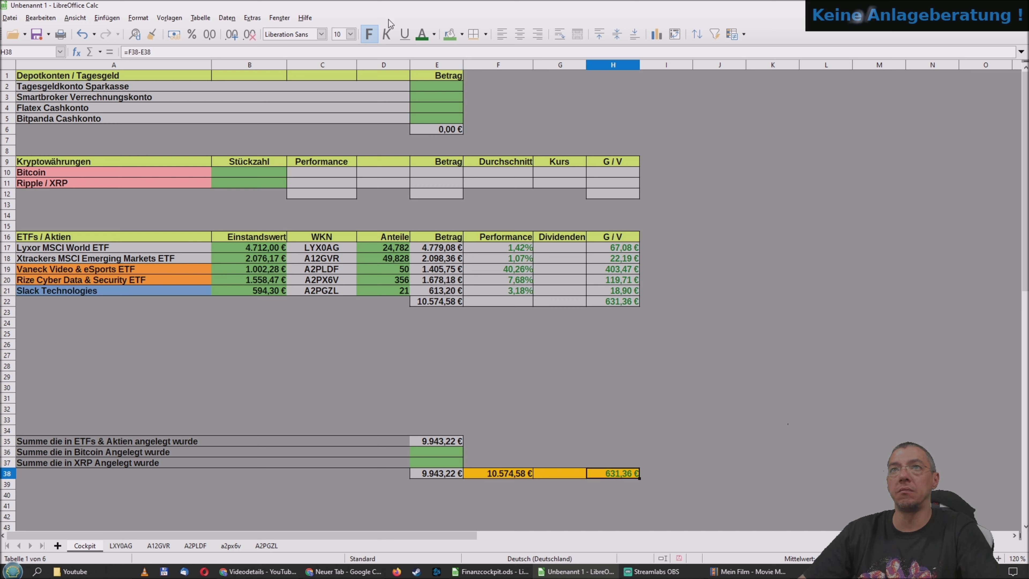
{"action": "left_click", "coordinate": [434, 35]}
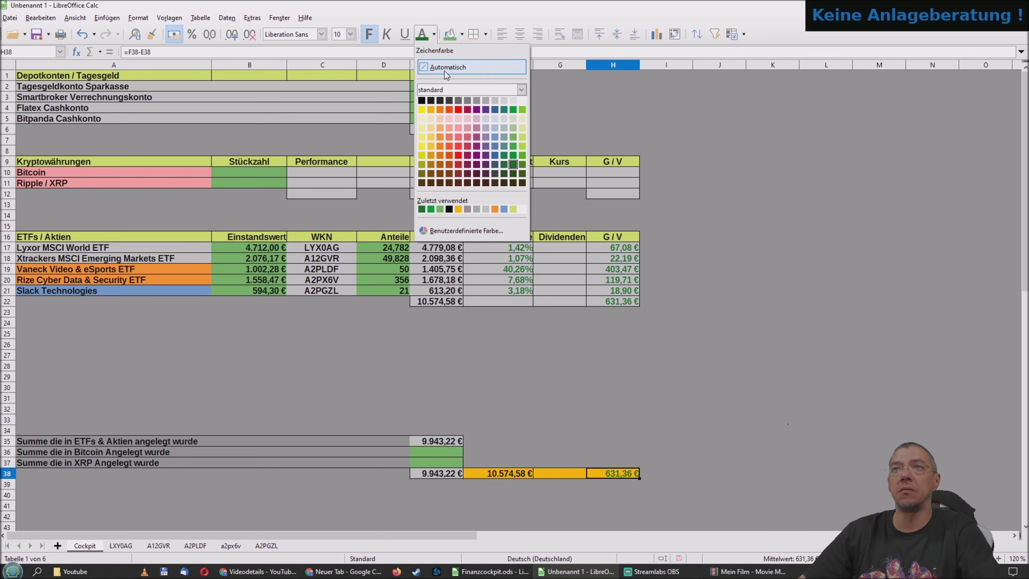
{"action": "left_click", "coordinate": [514, 170]}
{"action": "left_click", "coordinate": [586, 357]}
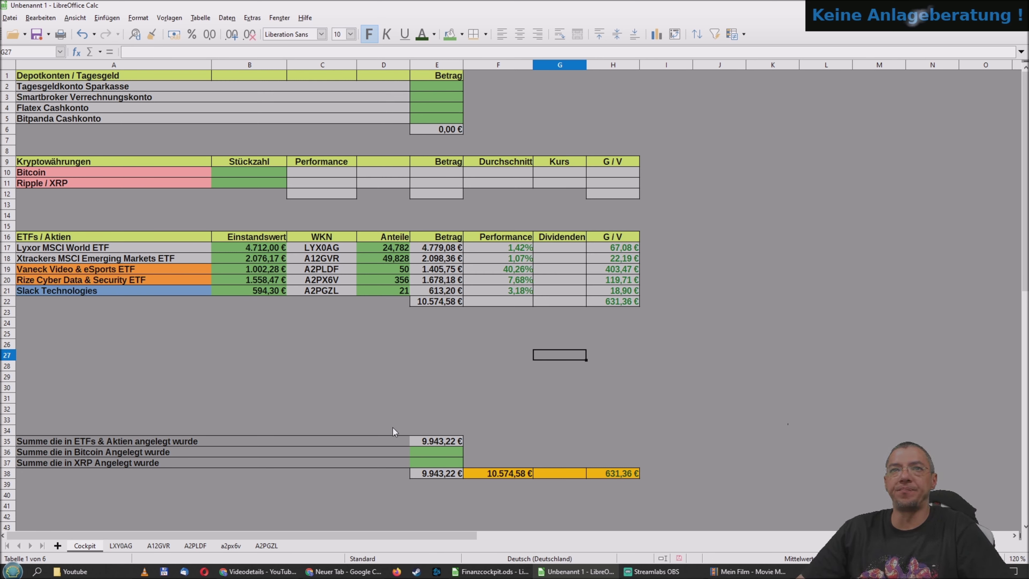
{"action": "left_click", "coordinate": [270, 249]}
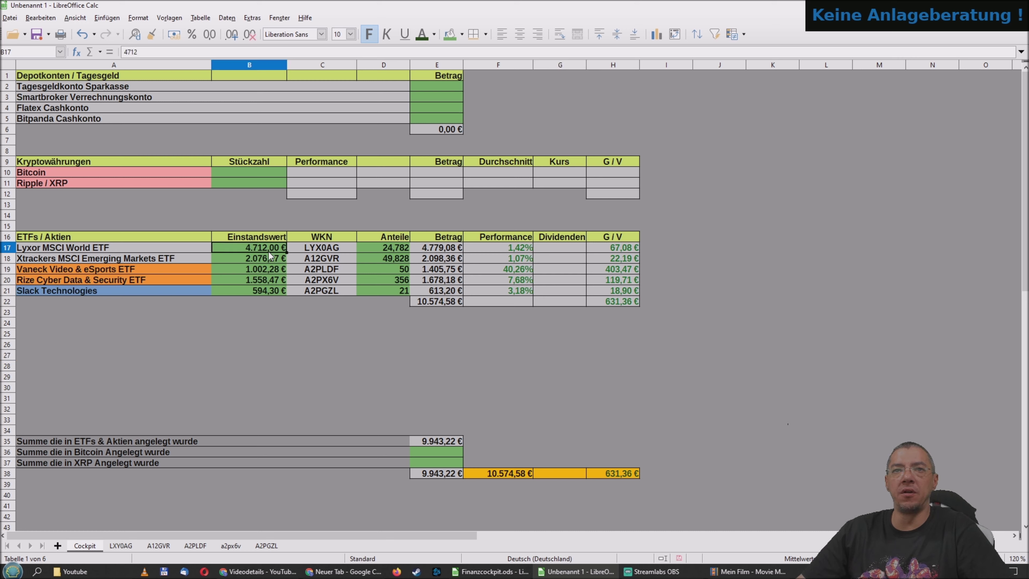
{"action": "type", "text": "1"}
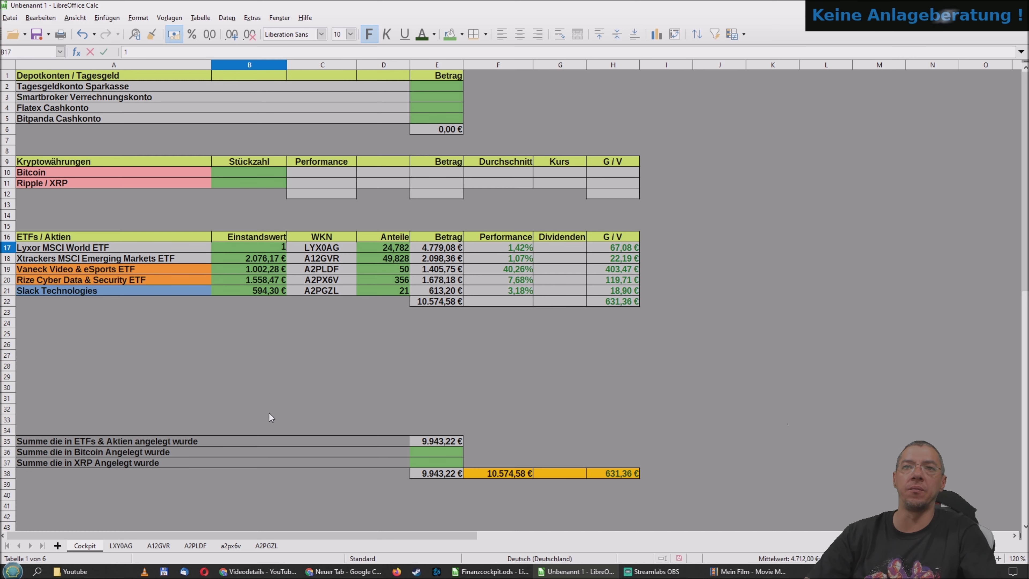
{"action": "type", "text": "00"}
{"action": "key", "text": "Return"}
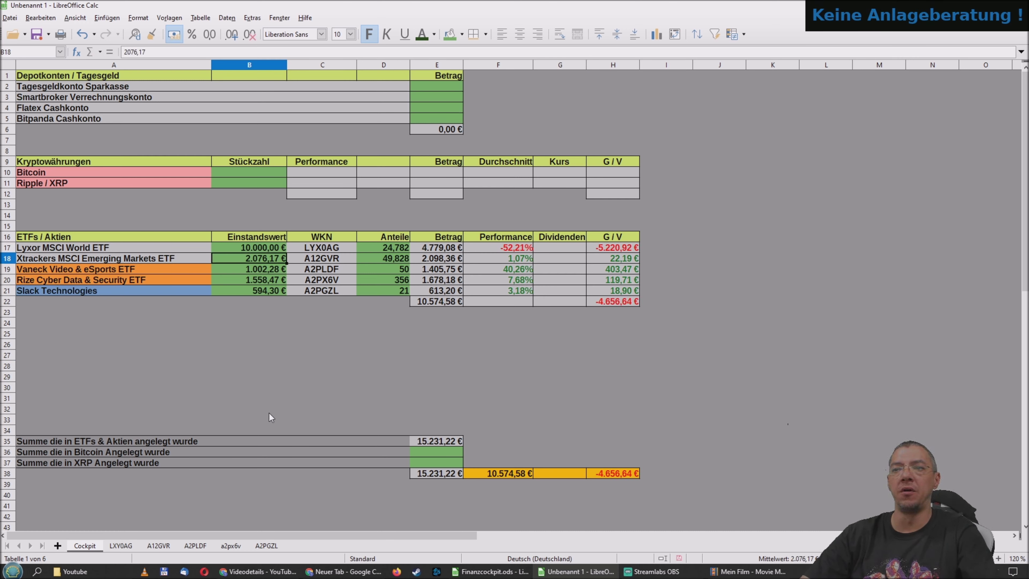
{"action": "key", "text": "Up"}
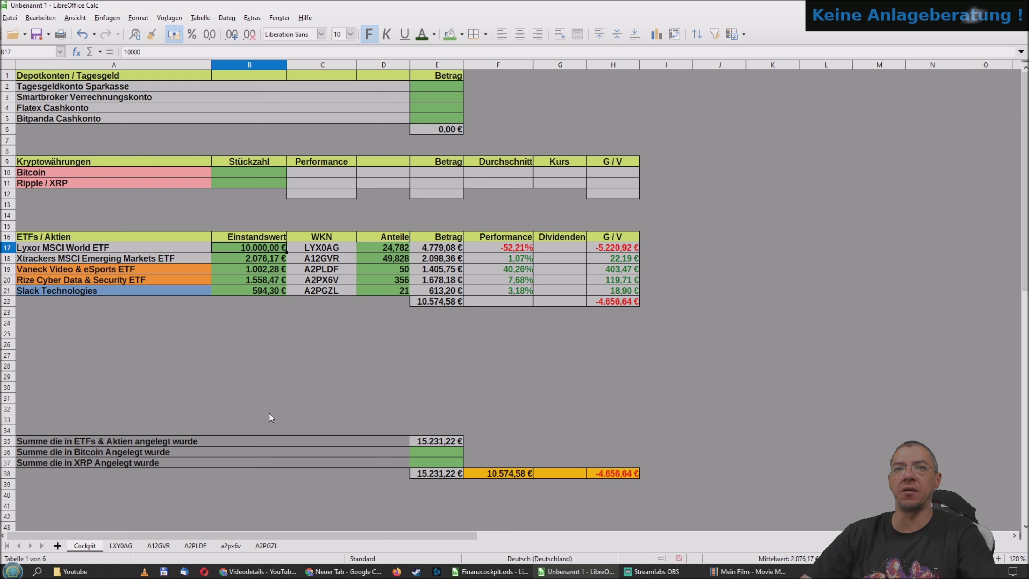
{"action": "type", "text": "4712"}
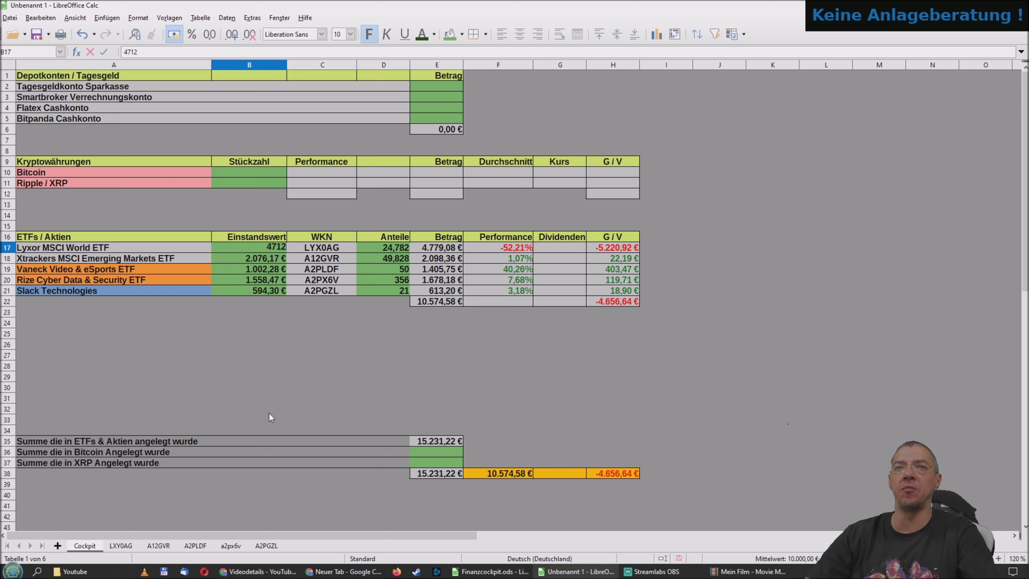
{"action": "key", "text": "Return"}
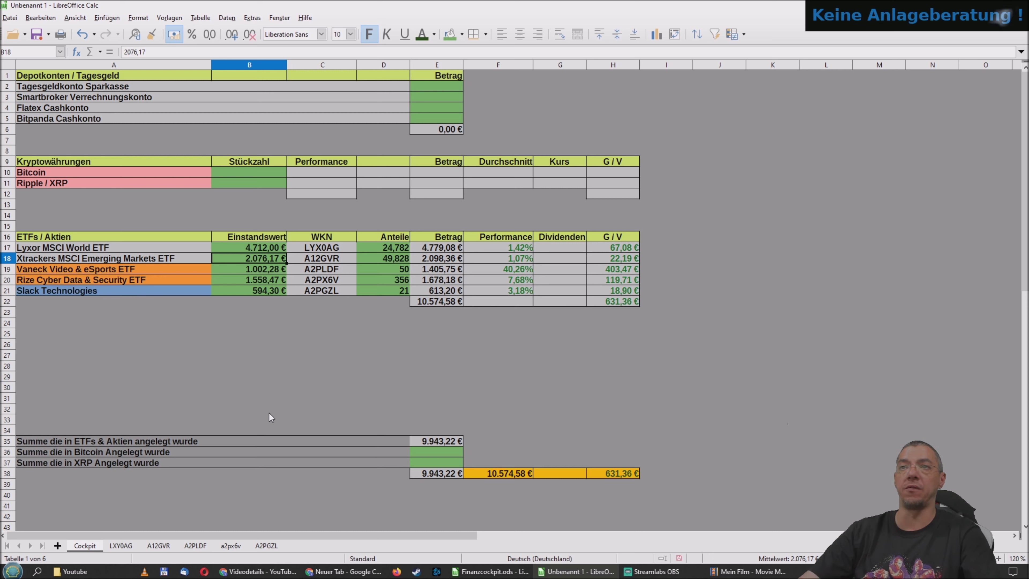
{"action": "left_click", "coordinate": [355, 401]}
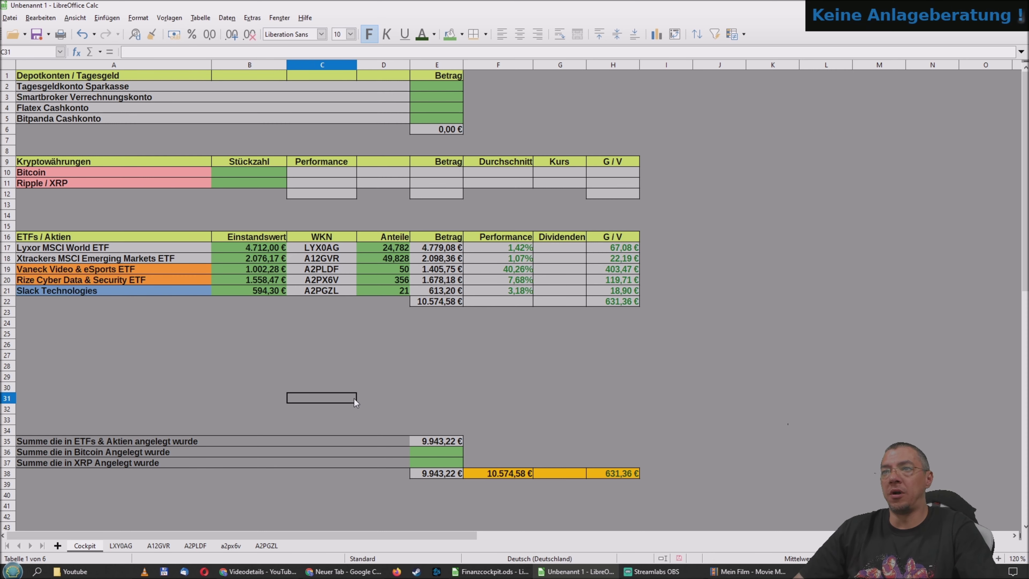
Zoom the Cockpit sheet out to 110% and select cell F22
{"action": "scroll", "coordinate": [788, 424], "scroll_direction": "down", "scroll_amount": 1, "text": "ctrl"}
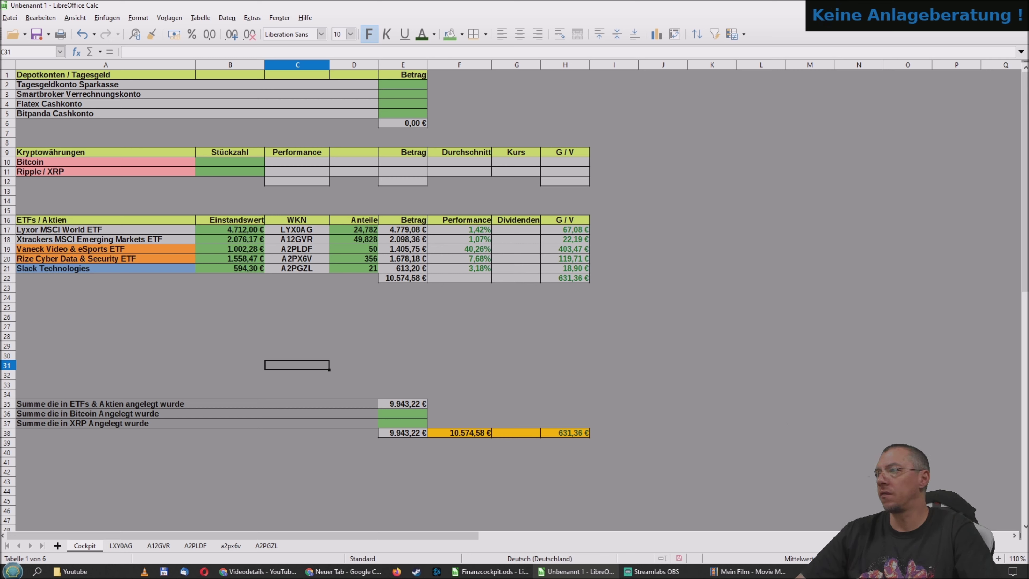
{"action": "key", "text": "alt+Tab"}
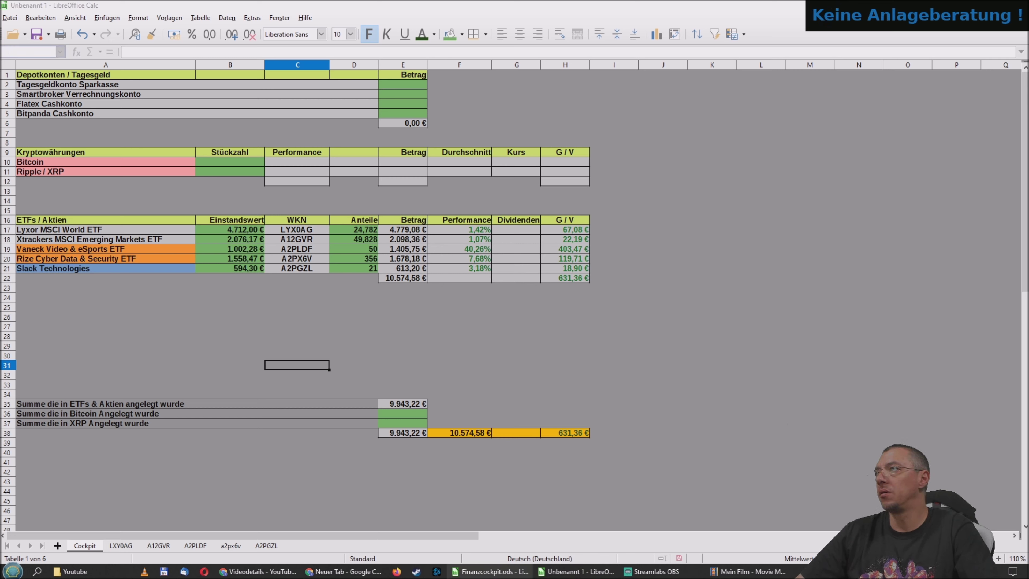
{"action": "left_click", "coordinate": [471, 280]}
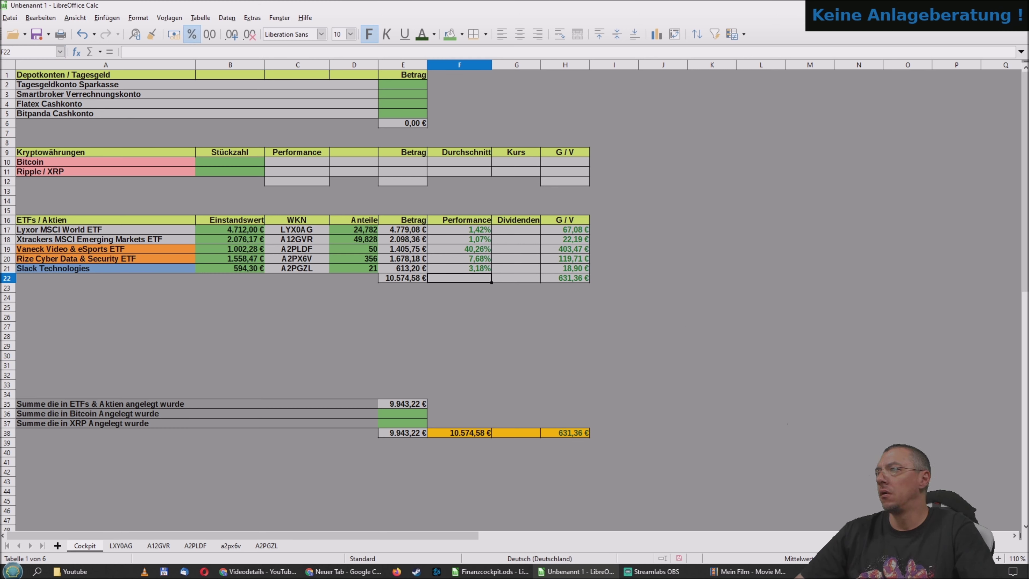
{"action": "key", "text": "alt+Tab"}
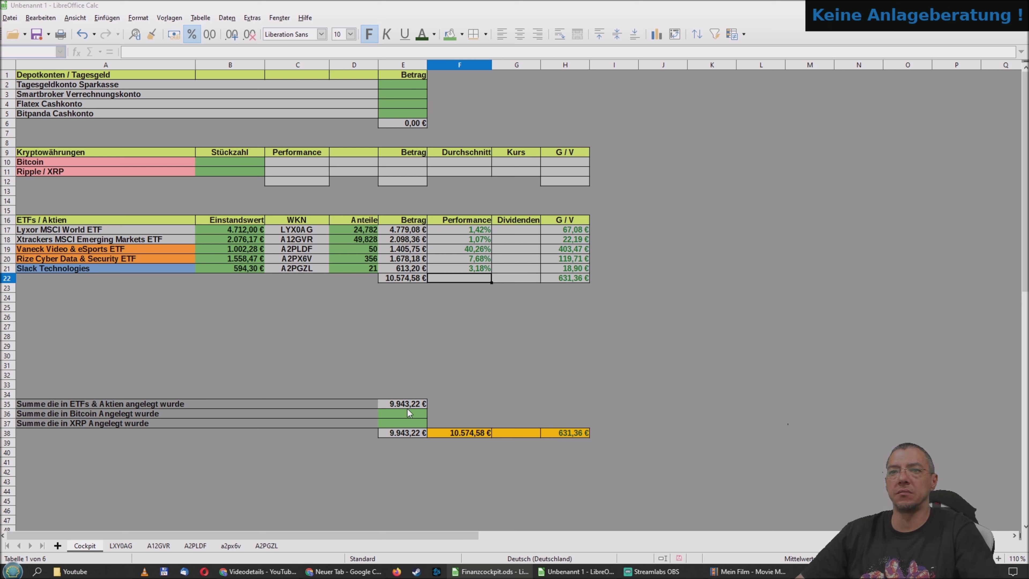
{"action": "left_click", "coordinate": [477, 280]}
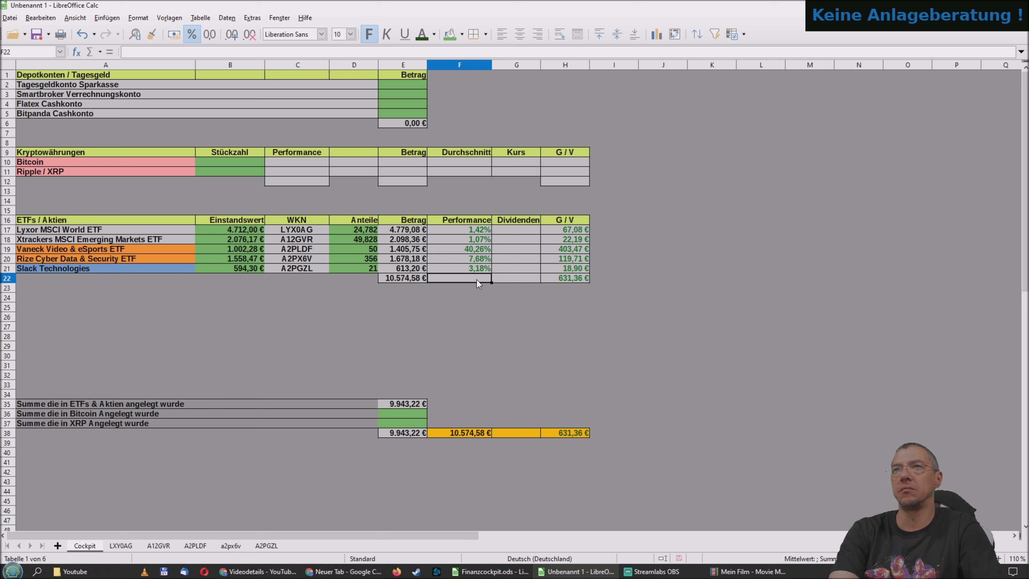
Enter =(E22-E35) in F22 as the gain over the invested sum
{"action": "type", "text": "=("}
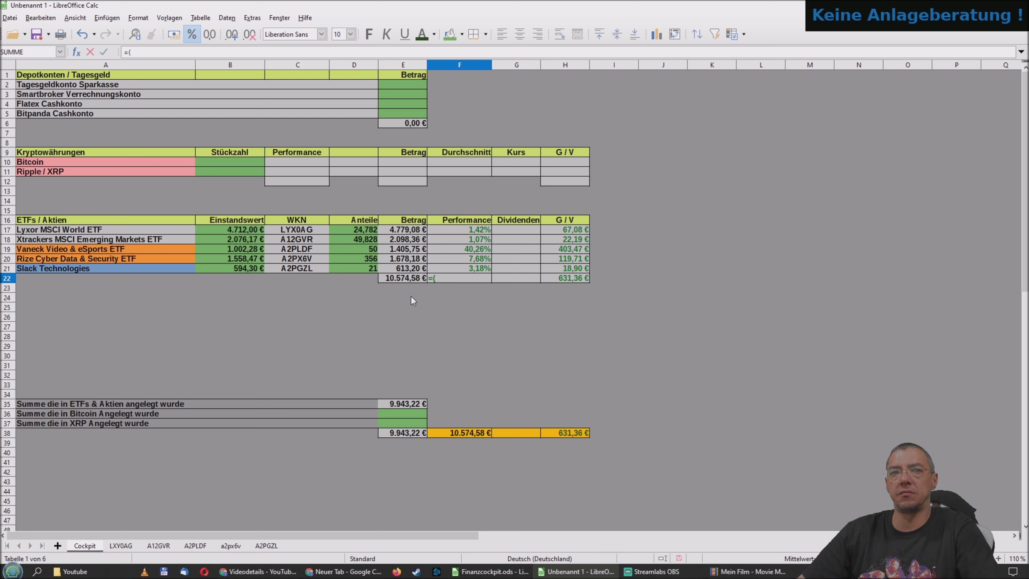
{"action": "left_click", "coordinate": [409, 278]}
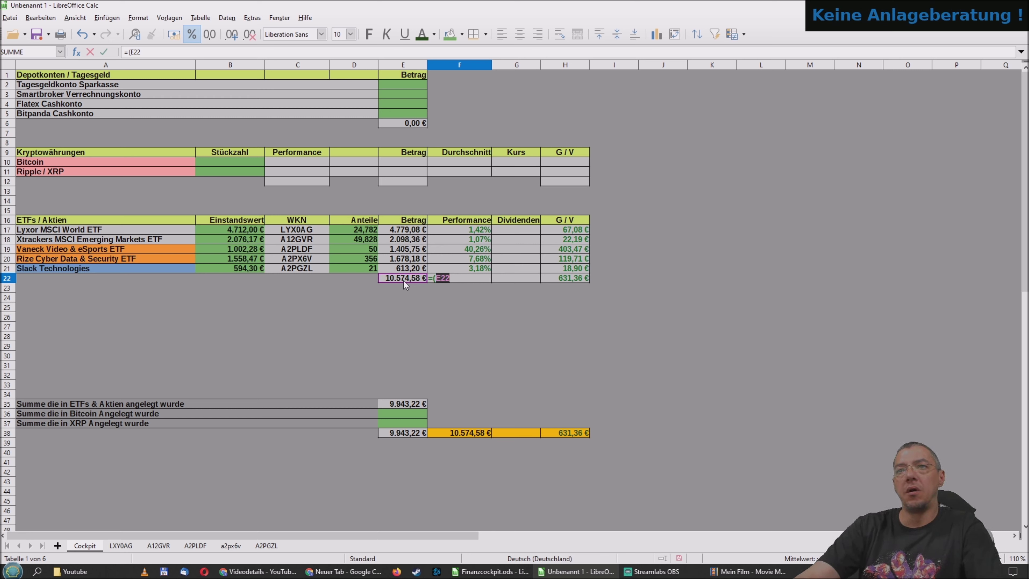
{"action": "type", "text": "-"}
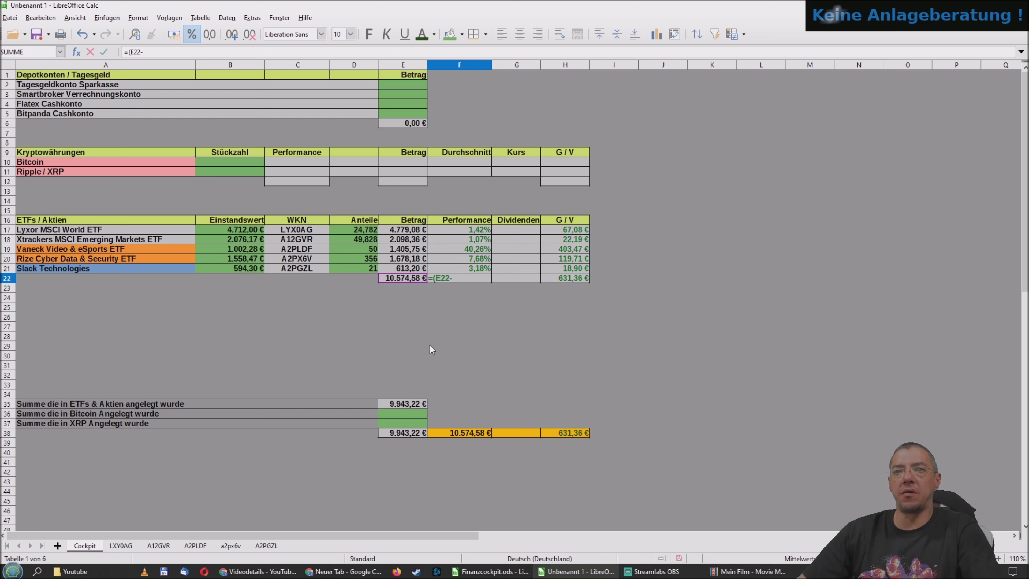
{"action": "left_click", "coordinate": [411, 404]}
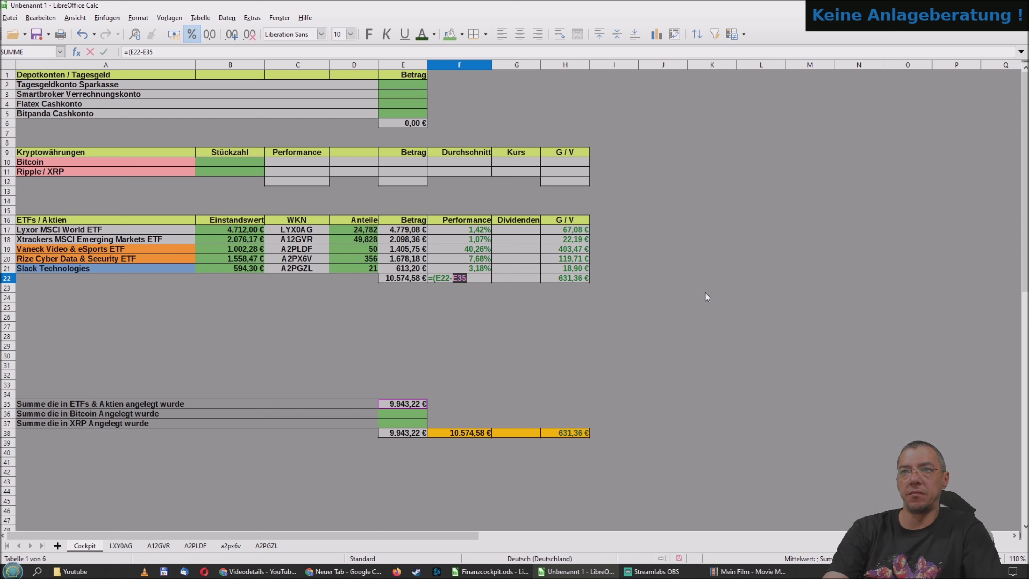
{"action": "type", "text": ")"}
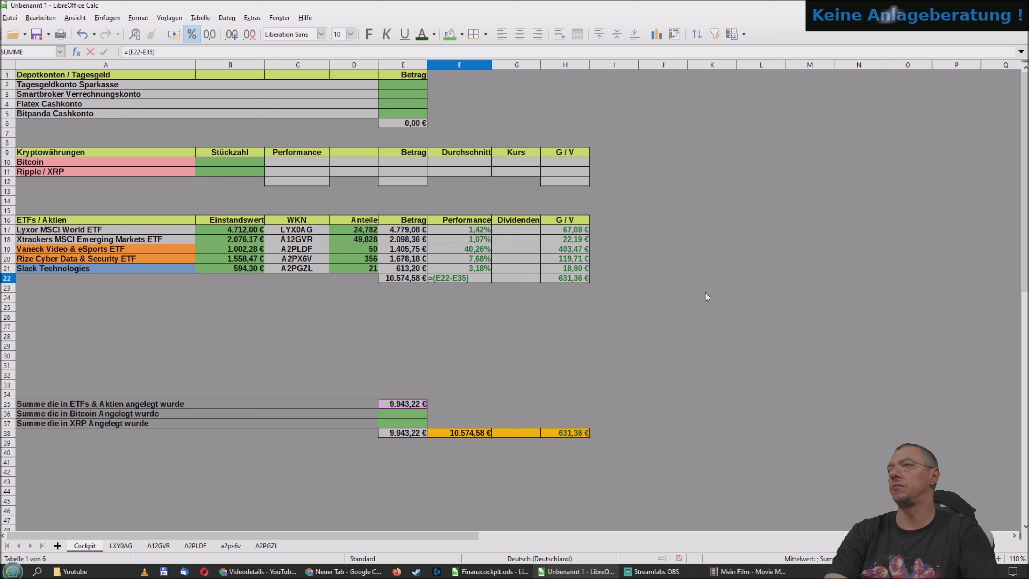
{"action": "key", "text": "Return"}
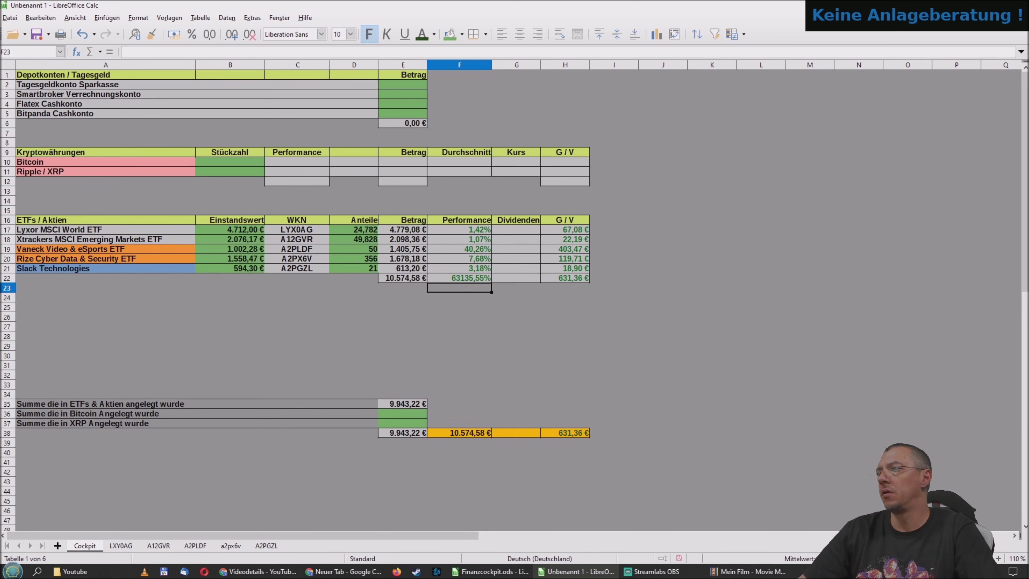
Extend F22's formula to =(E22-E35)/ABS(E35), showing 6,35% performance
{"action": "left_click", "coordinate": [490, 572]}
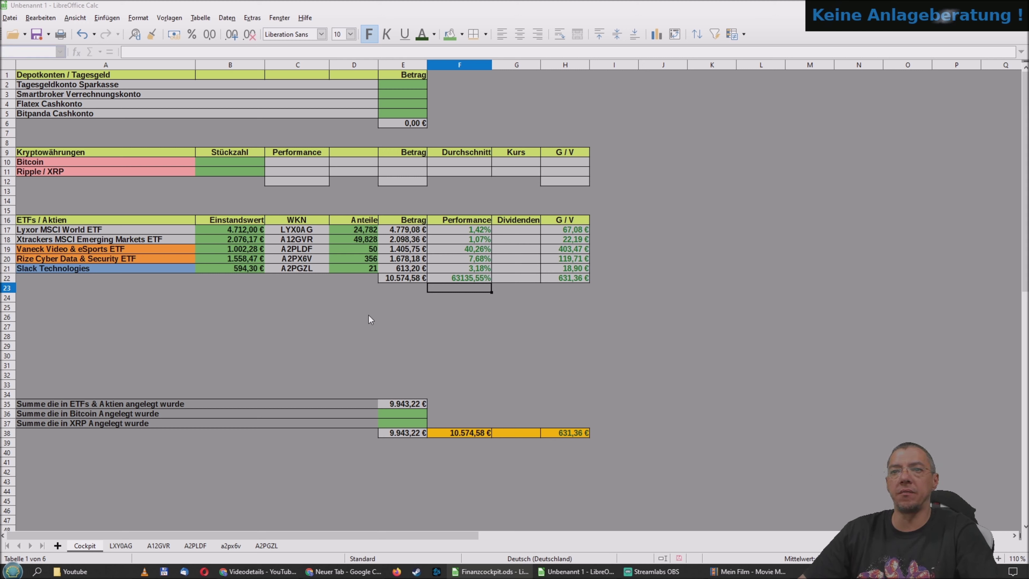
{"action": "left_click", "coordinate": [466, 275]}
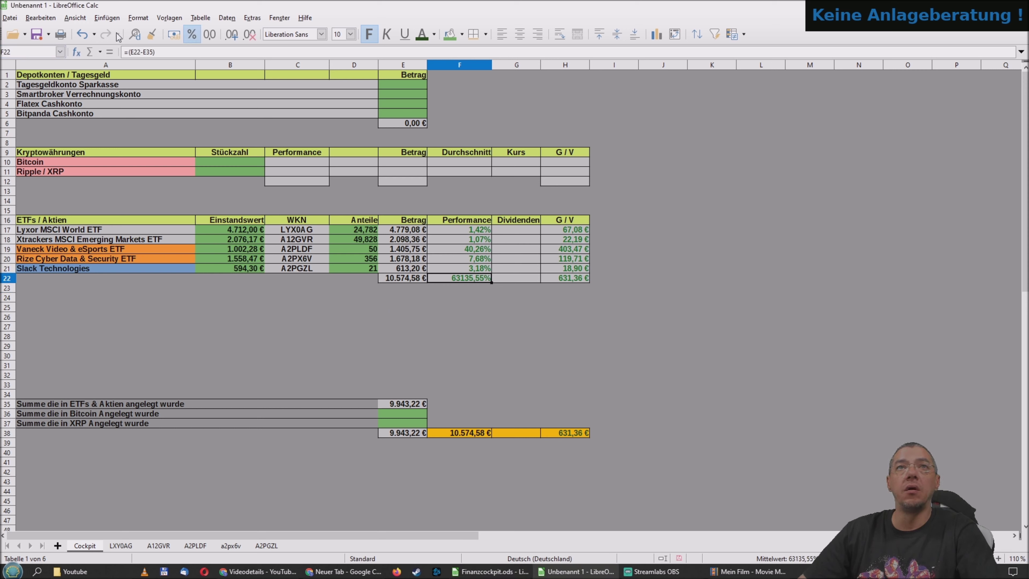
{"action": "left_click", "coordinate": [169, 50]}
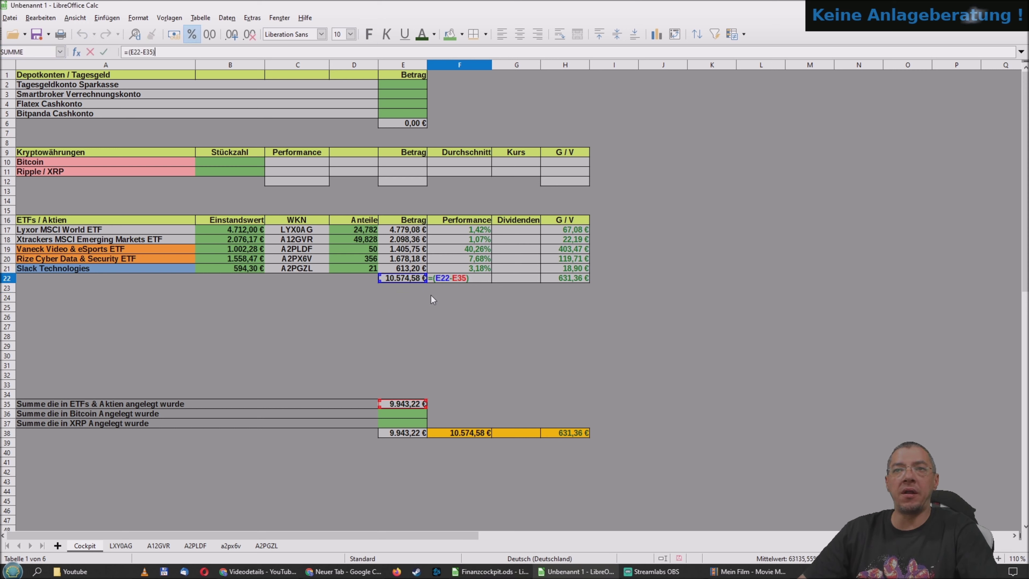
{"action": "key", "text": "Return"}
{"action": "left_click", "coordinate": [442, 326]}
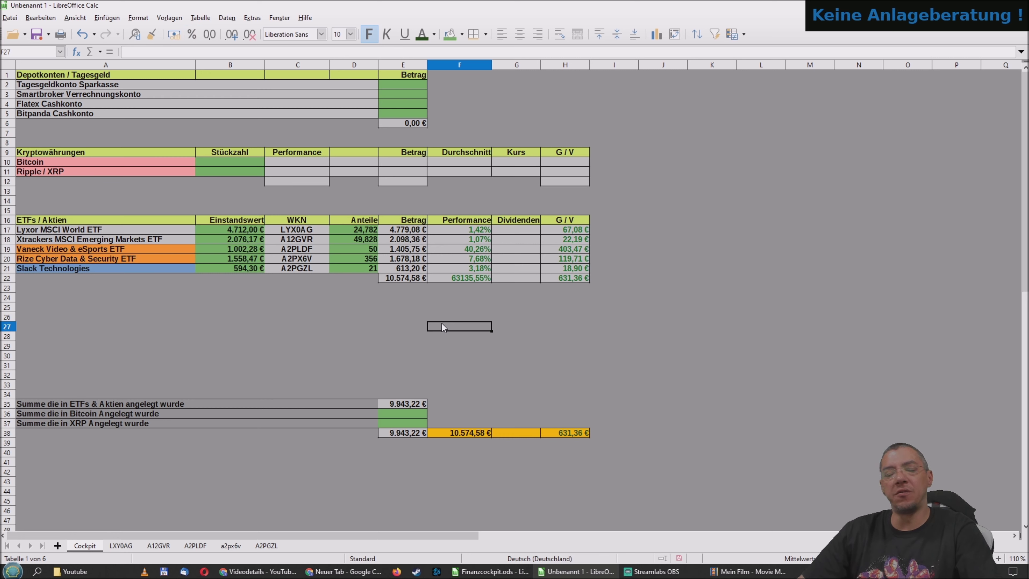
{"action": "left_click", "coordinate": [460, 281]}
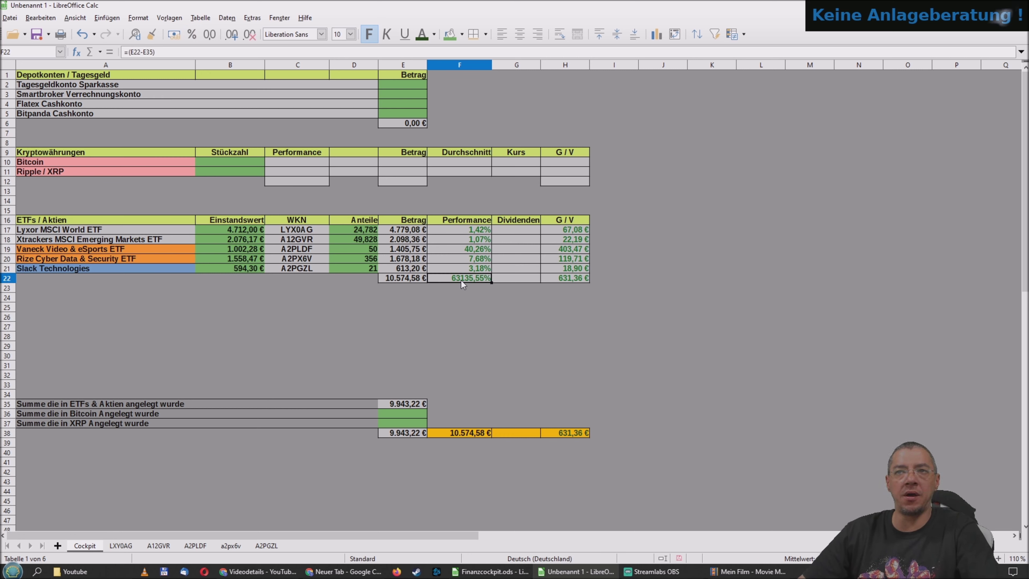
{"action": "left_click", "coordinate": [164, 53]}
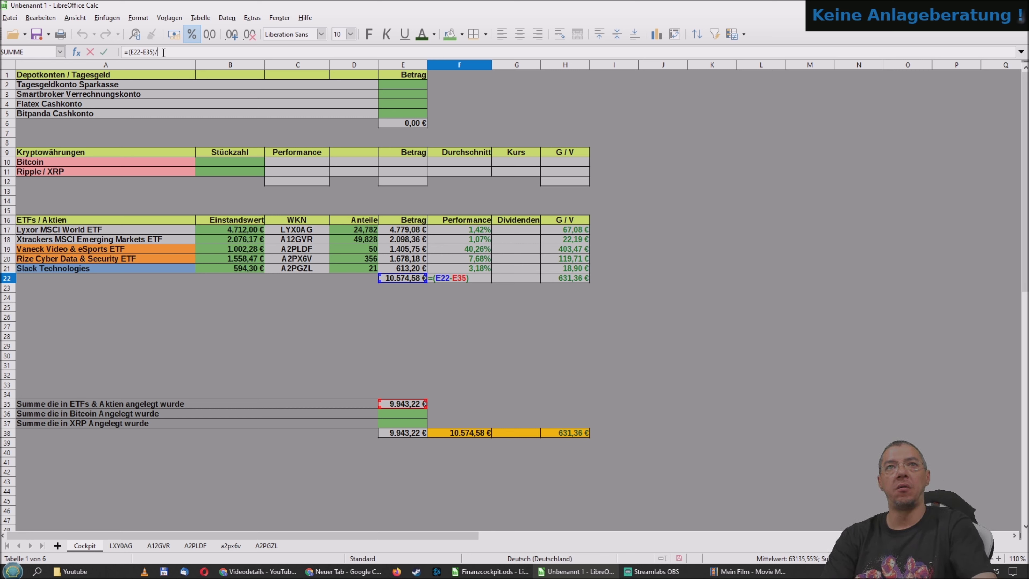
{"action": "type", "text": "/AB"}
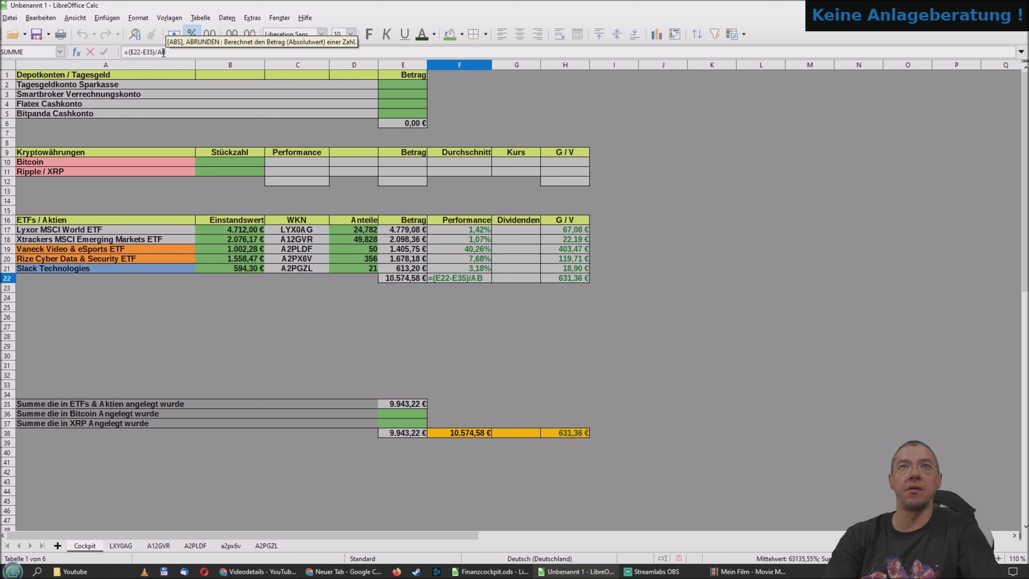
{"action": "type", "text": "S(E"}
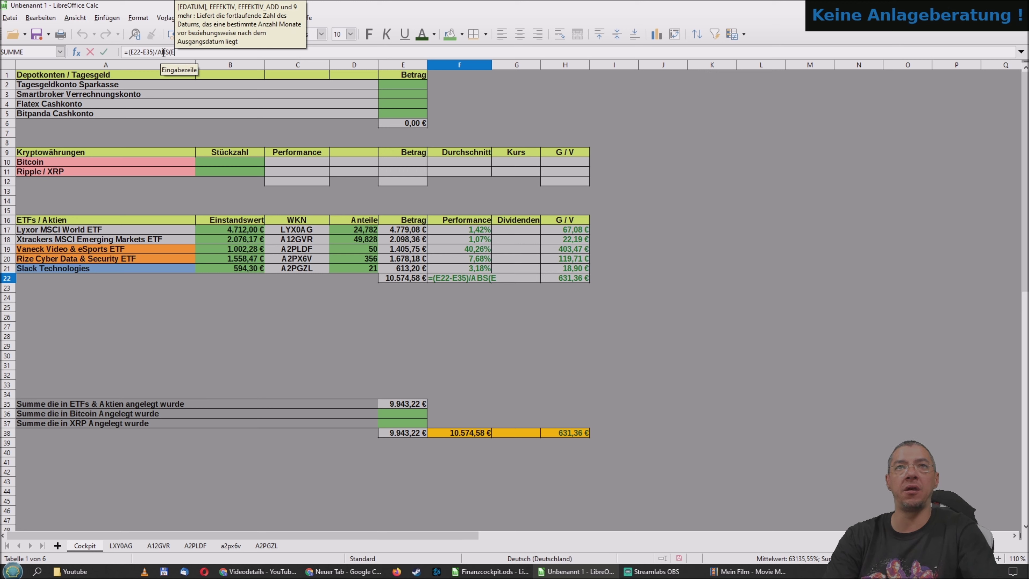
{"action": "type", "text": "35)"}
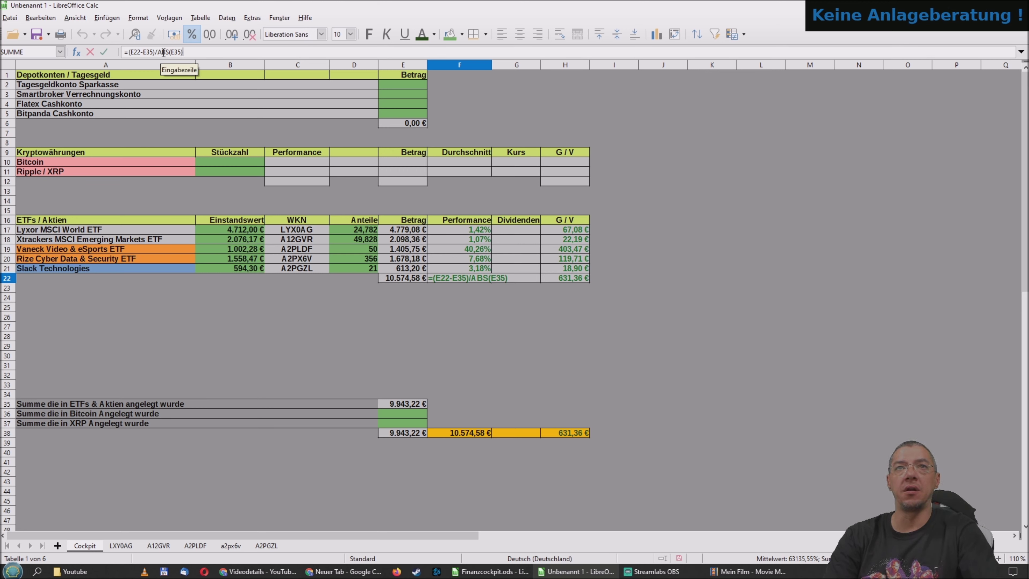
{"action": "key", "text": "Return"}
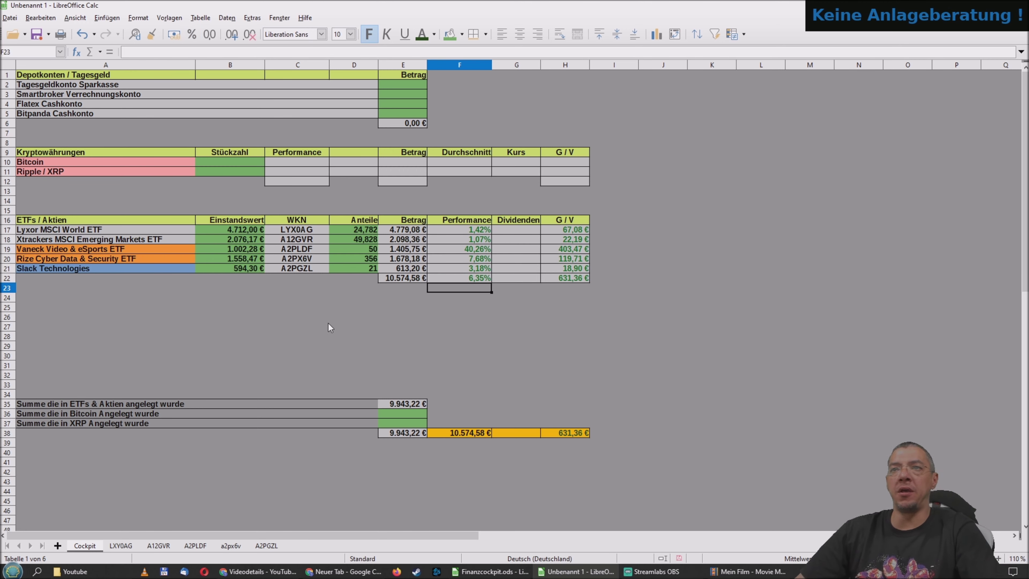
{"action": "left_click", "coordinate": [478, 281]}
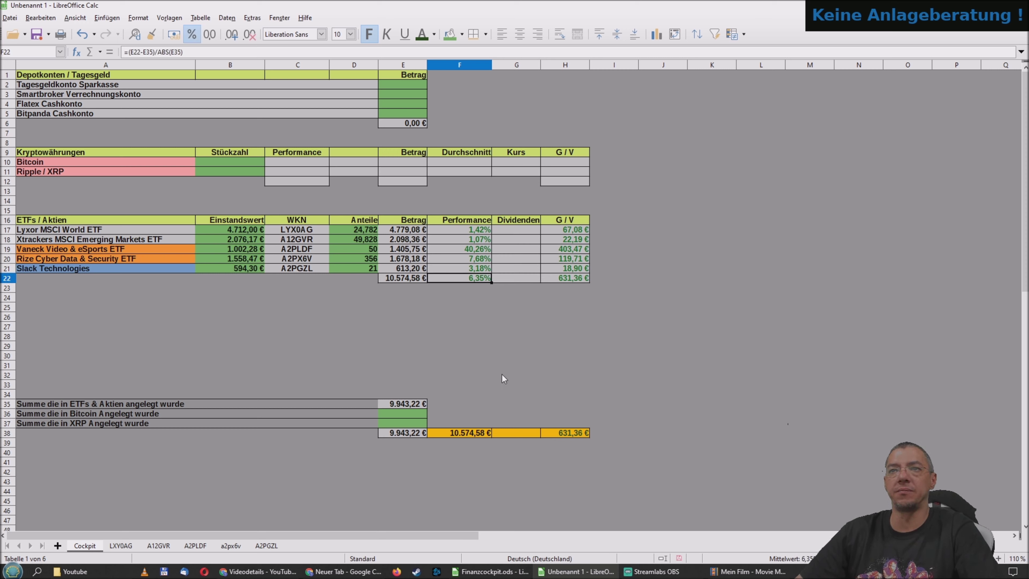
{"action": "left_click", "coordinate": [498, 335]}
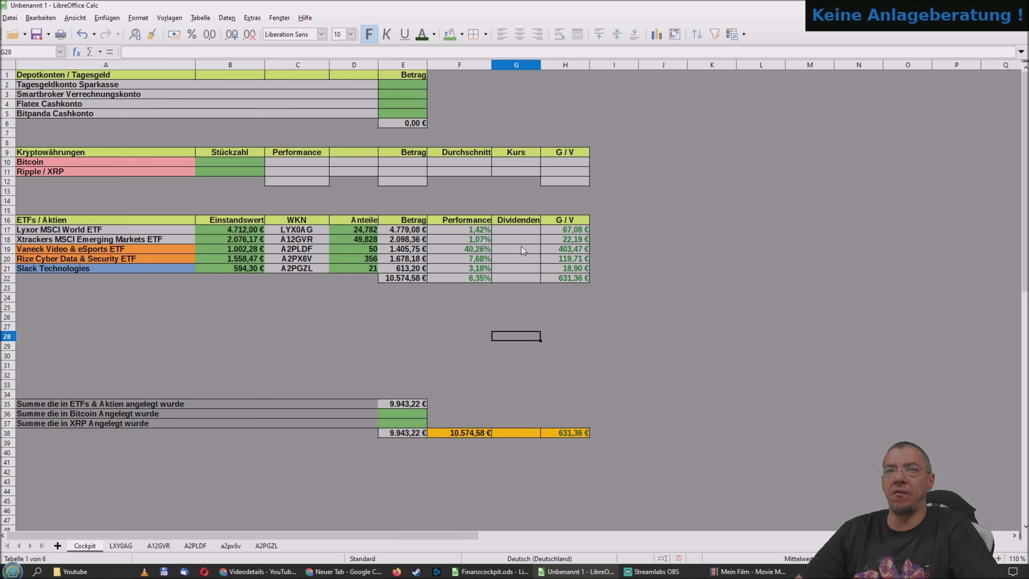
{"action": "left_click_drag", "start_coordinate": [519, 232], "coordinate": [518, 267]}
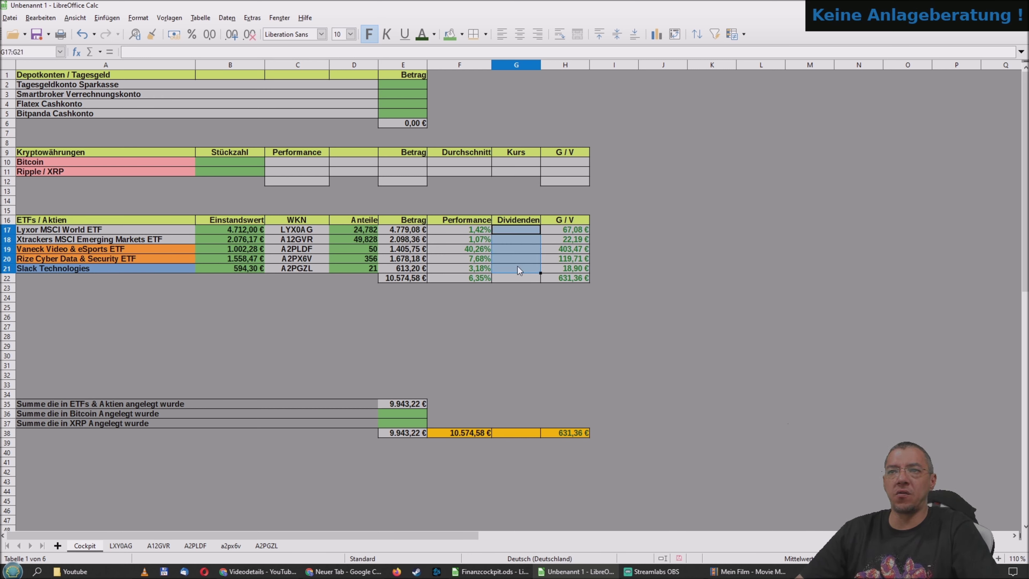
{"action": "left_click", "coordinate": [489, 344]}
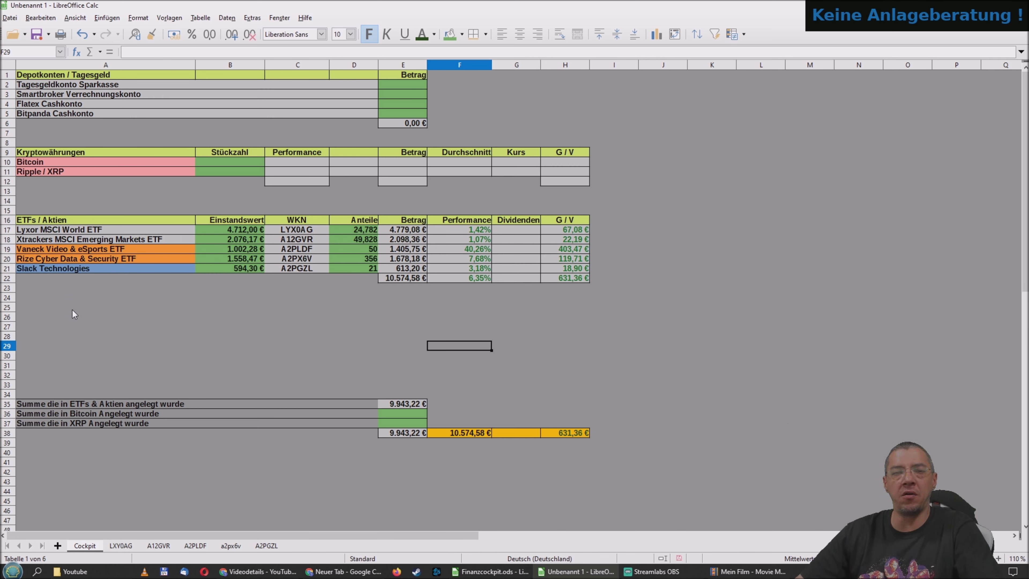
Browse the ETF price data sheets and hide the A2PGZL sheet
{"action": "left_click", "coordinate": [119, 546]}
{"action": "left_click", "coordinate": [195, 546]}
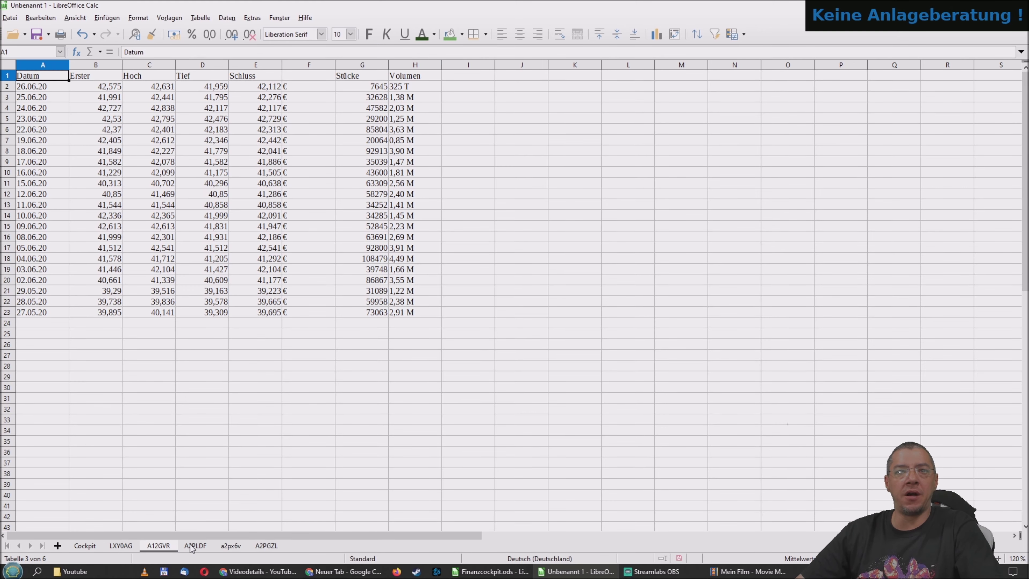
{"action": "left_click", "coordinate": [231, 545]}
{"action": "left_click", "coordinate": [266, 545]}
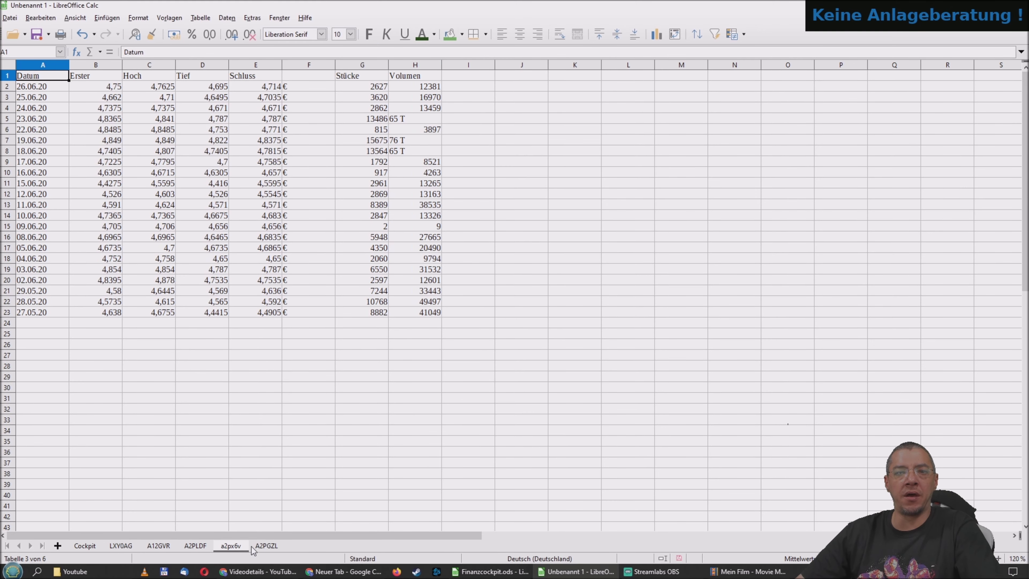
{"action": "left_click", "coordinate": [120, 546]}
{"action": "left_click", "coordinate": [86, 546]}
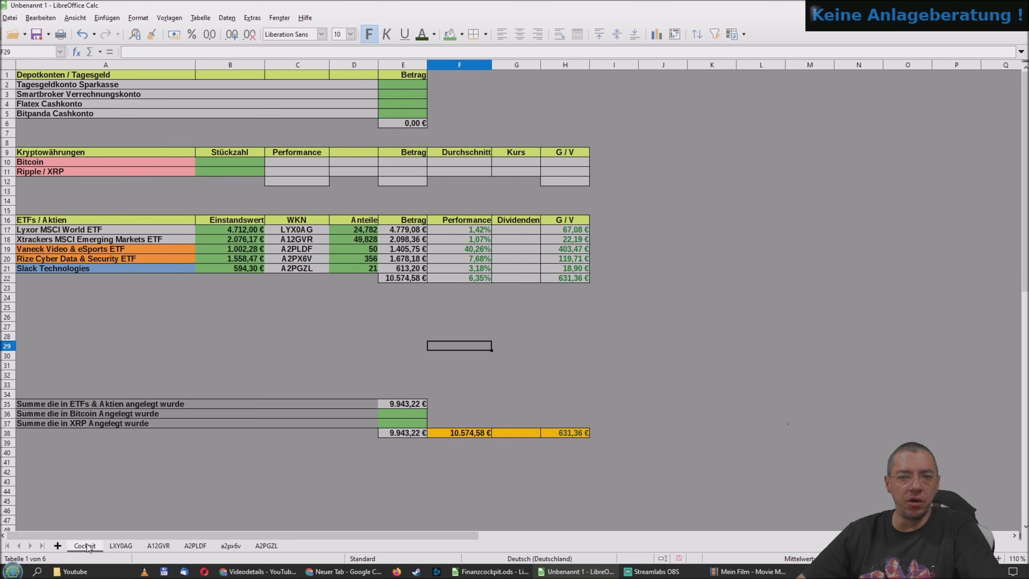
{"action": "left_click", "coordinate": [272, 546]}
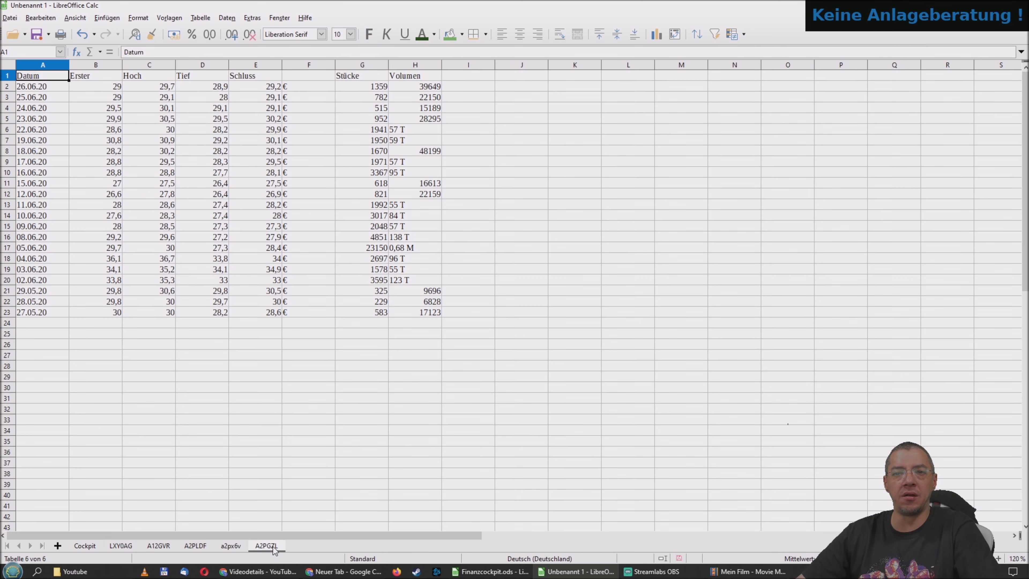
{"action": "left_click", "coordinate": [199, 545]}
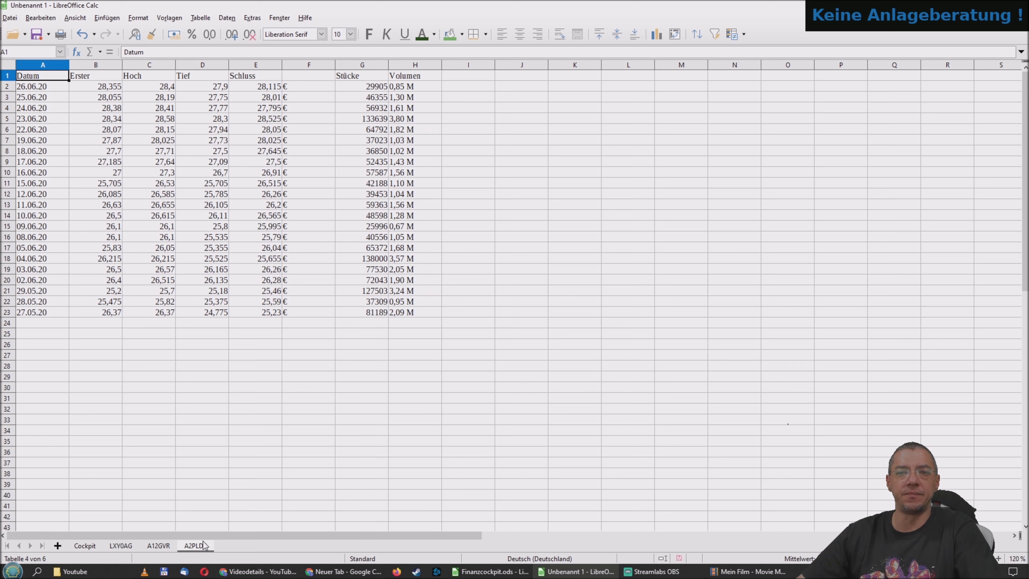
Hide the A2PLDF, A12GVR and LXY0AG sheets, leaving only Cockpit visible
{"action": "right_click", "coordinate": [202, 546]}
{"action": "left_click", "coordinate": [265, 479]}
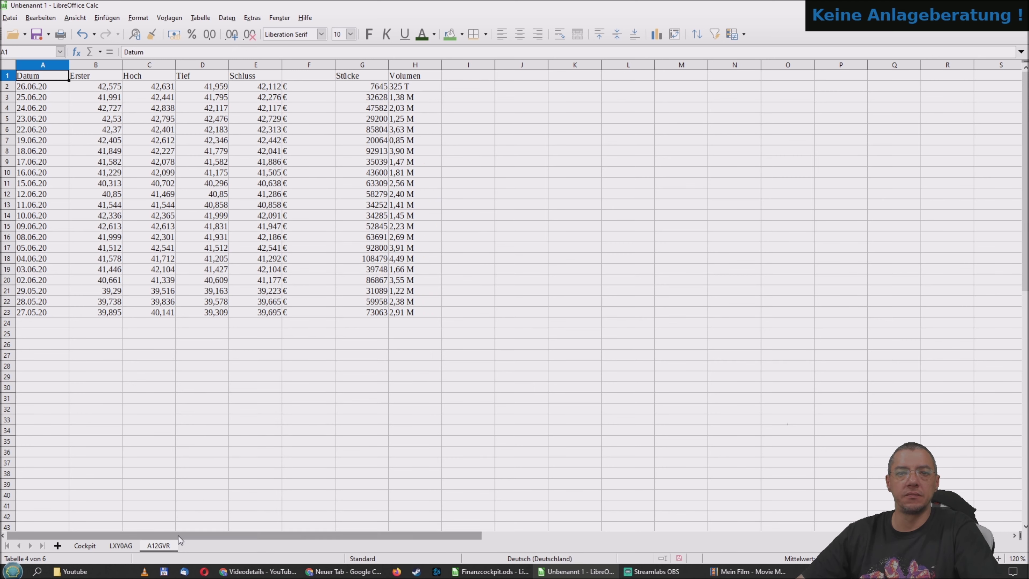
{"action": "right_click", "coordinate": [167, 544]}
{"action": "left_click", "coordinate": [221, 479]}
{"action": "right_click", "coordinate": [128, 544]}
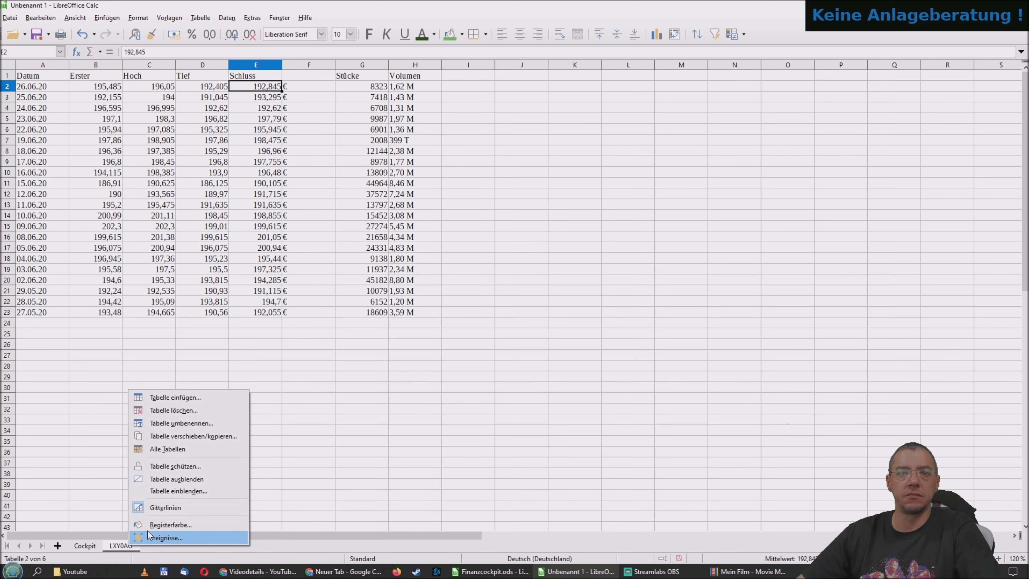
{"action": "left_click", "coordinate": [167, 479]}
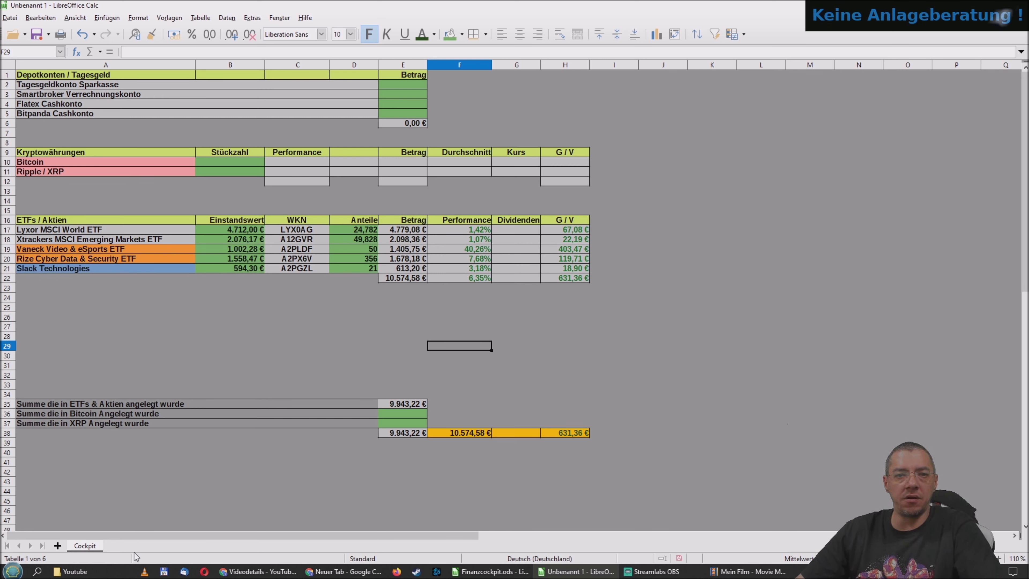
{"action": "right_click", "coordinate": [149, 546]}
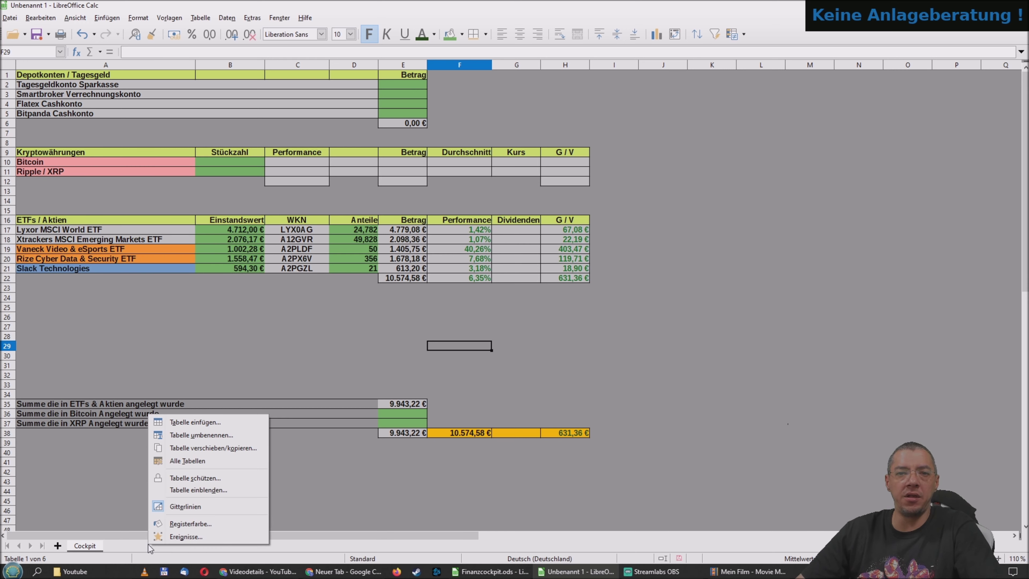
{"action": "left_click", "coordinate": [174, 491]}
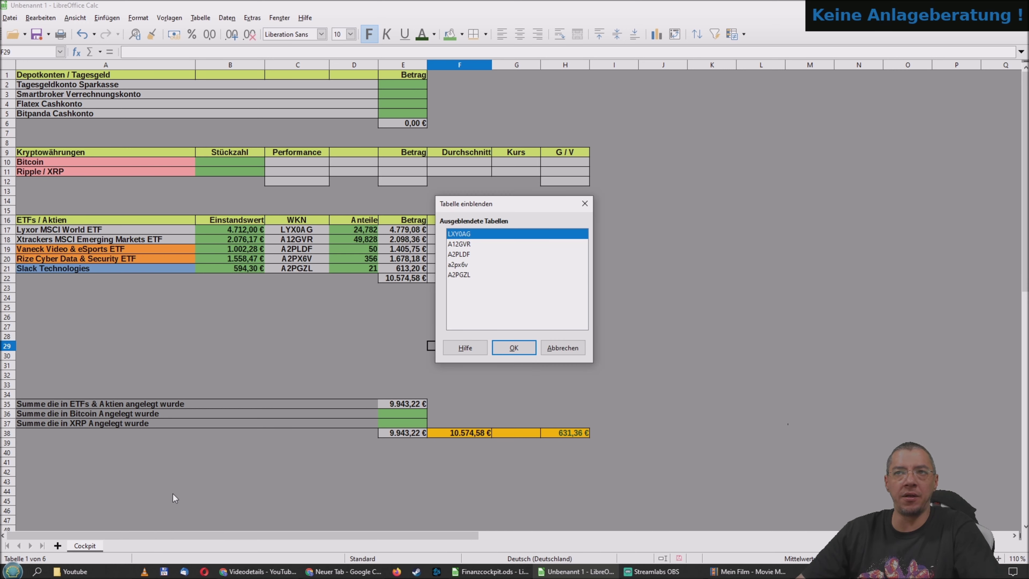
{"action": "left_click", "coordinate": [464, 244]}
{"action": "left_click", "coordinate": [463, 254]}
{"action": "left_click", "coordinate": [461, 264]}
{"action": "left_click", "coordinate": [462, 274]}
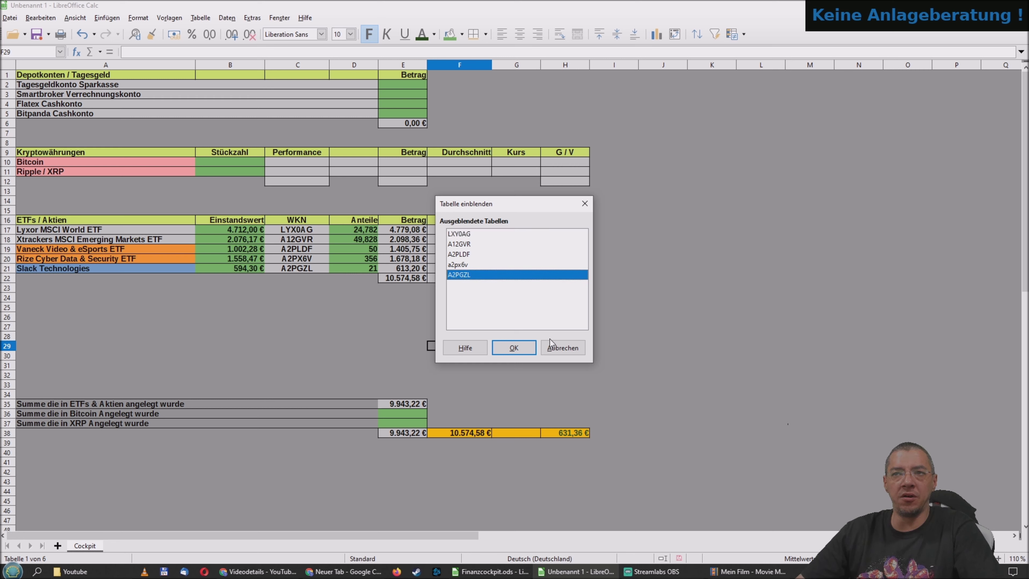
{"action": "left_click", "coordinate": [556, 348]}
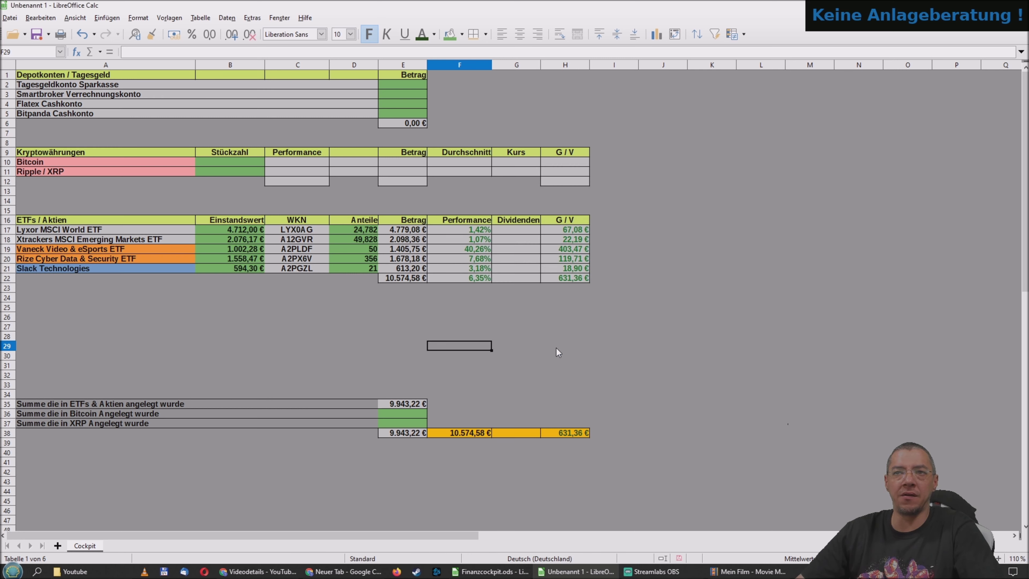
{"action": "left_click", "coordinate": [322, 346]}
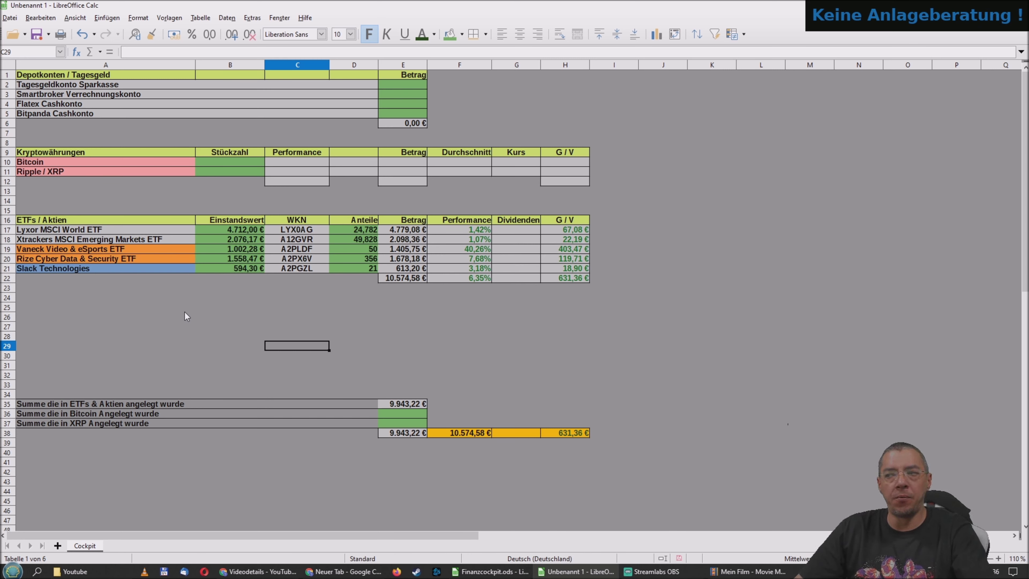
{"action": "key", "text": "alt+Tab"}
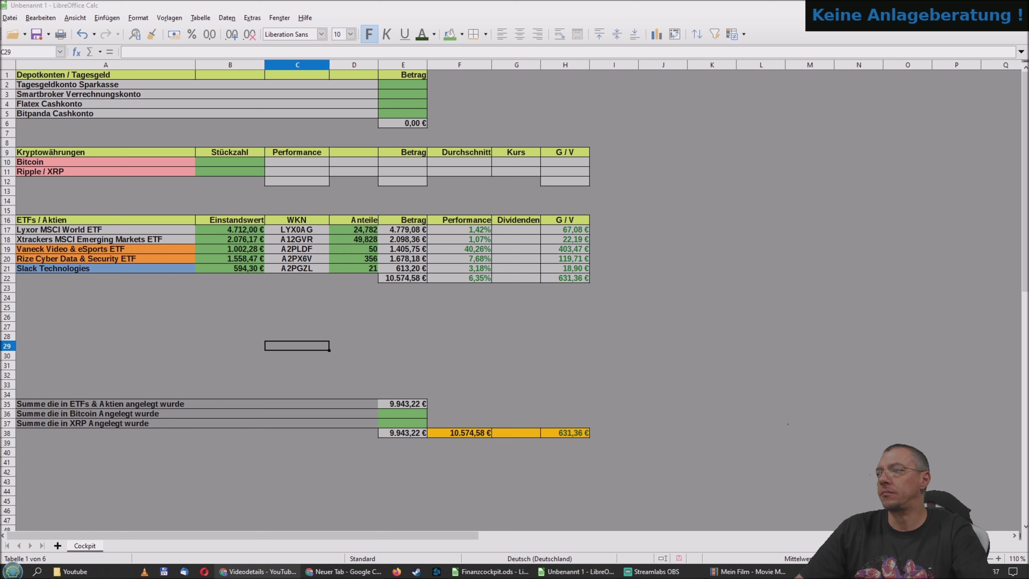
{"action": "key", "text": "alt+Tab"}
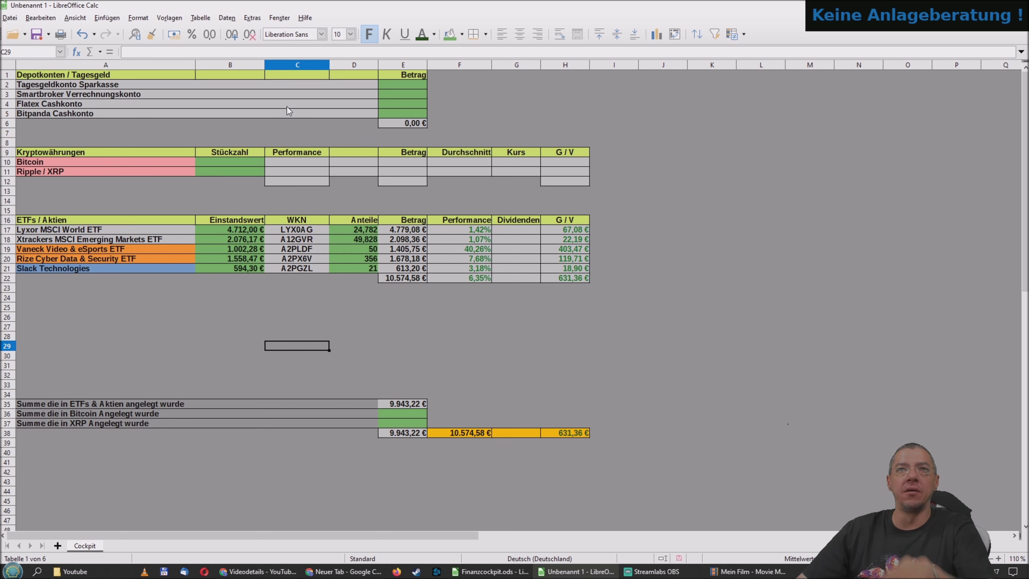
{"action": "left_click", "coordinate": [221, 162]}
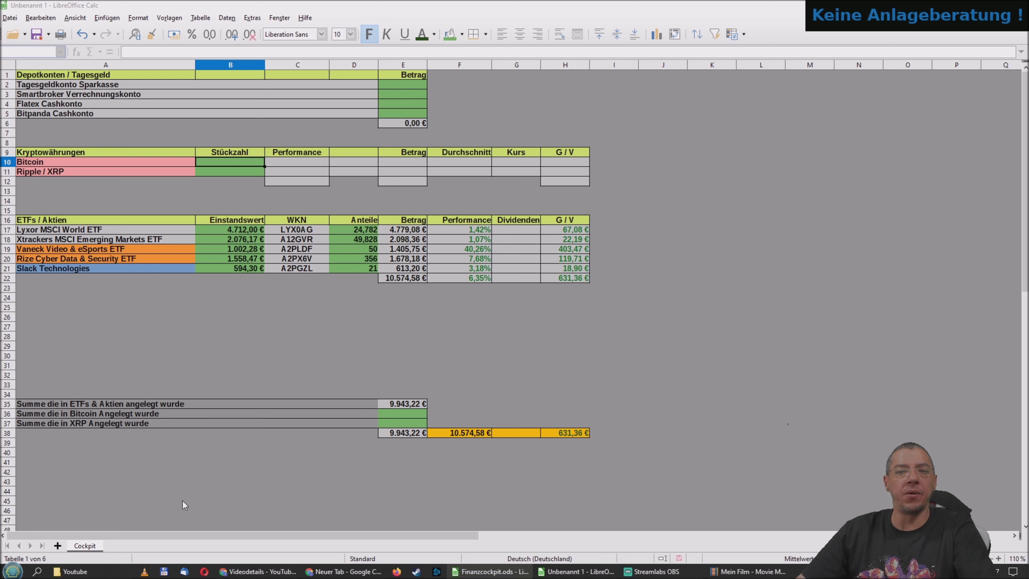
Insert a new sheet and rename it 'Bitpanda' via Tabelle umbenennen
{"action": "left_click", "coordinate": [57, 546]}
{"action": "right_click", "coordinate": [127, 545]}
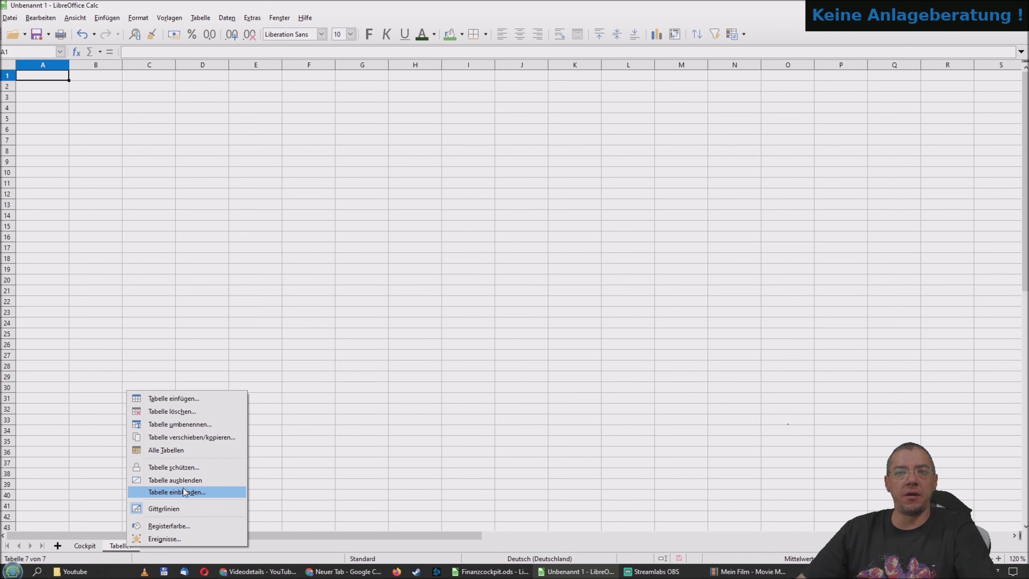
{"action": "left_click", "coordinate": [180, 424]}
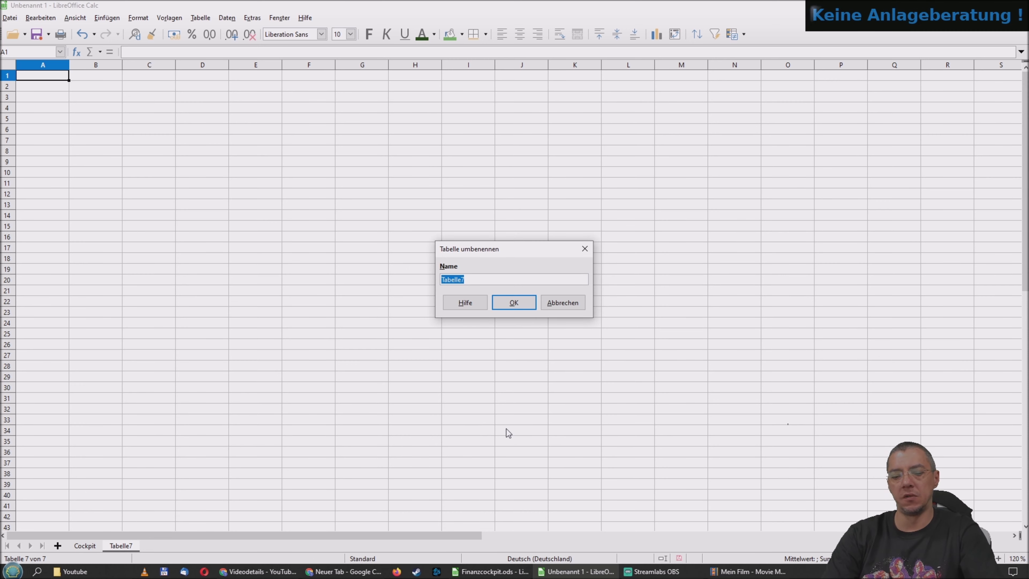
{"action": "type", "text": "Bitp"}
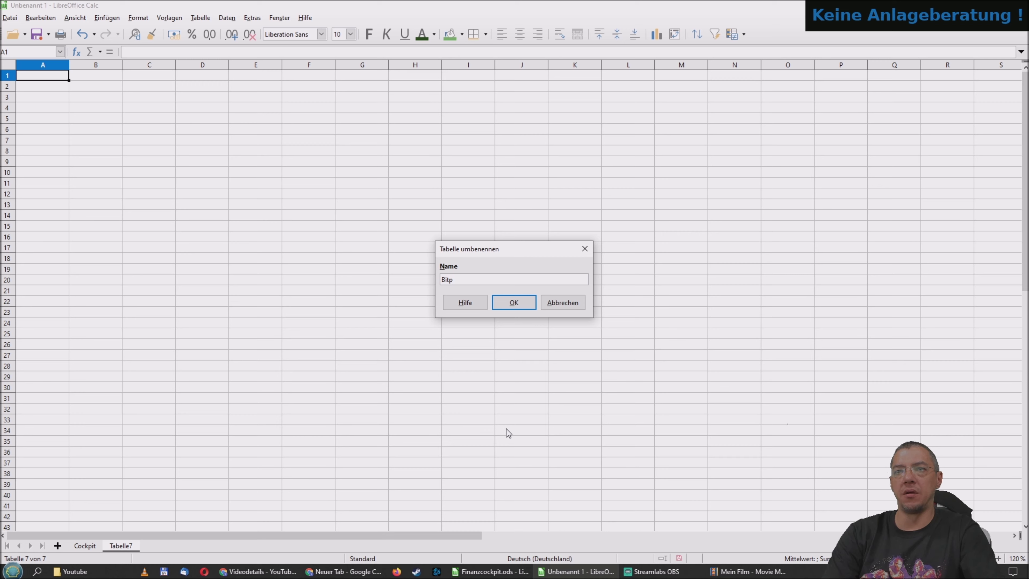
{"action": "type", "text": "anda"}
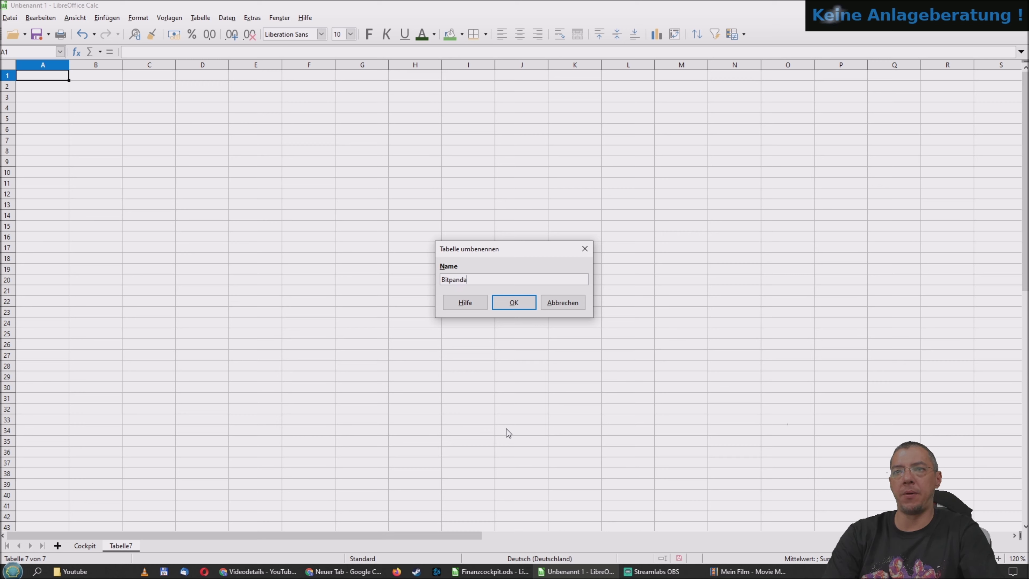
{"action": "left_click", "coordinate": [511, 302]}
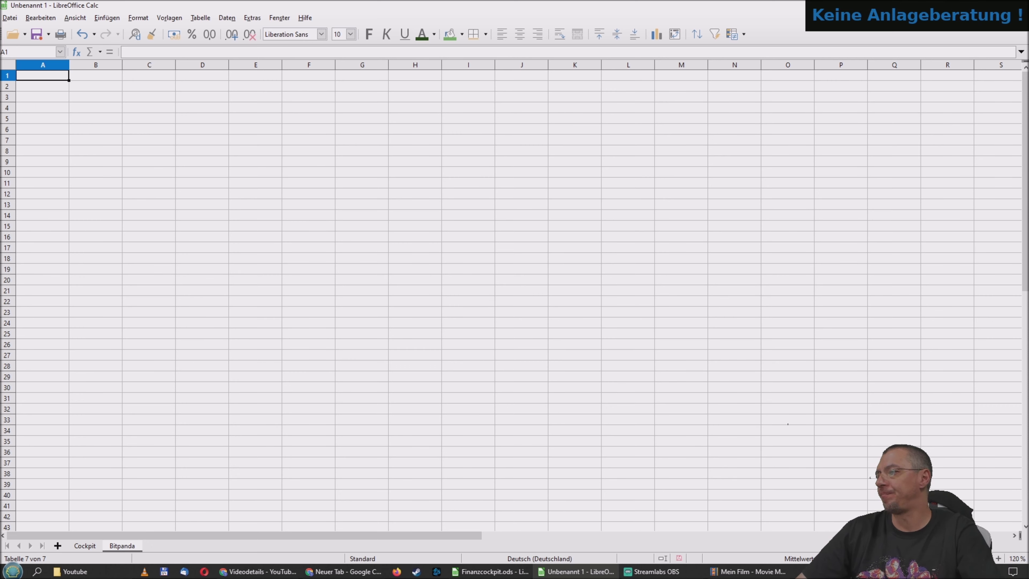
{"action": "key", "text": "alt+Tab"}
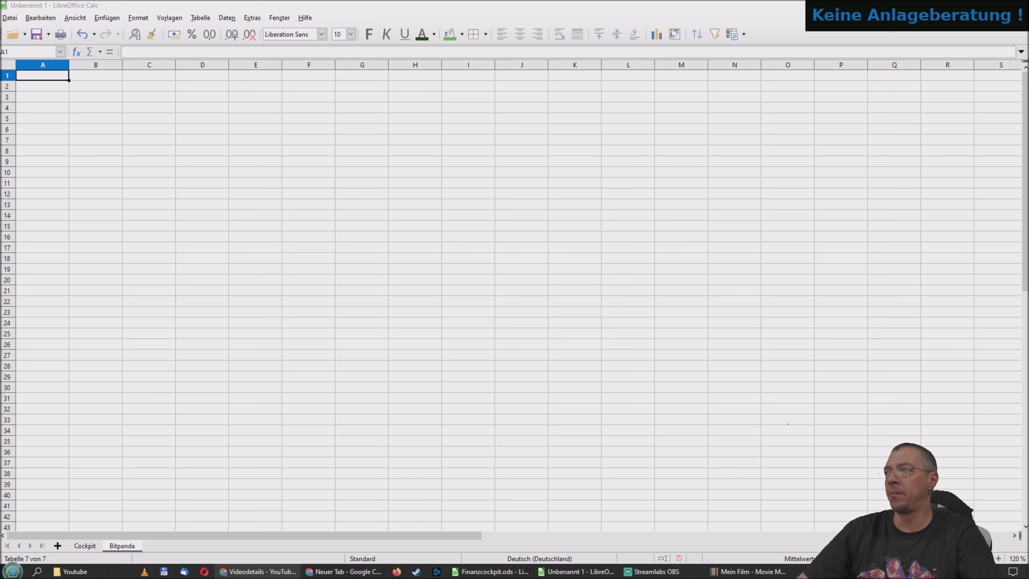
{"action": "key", "text": "alt+Tab"}
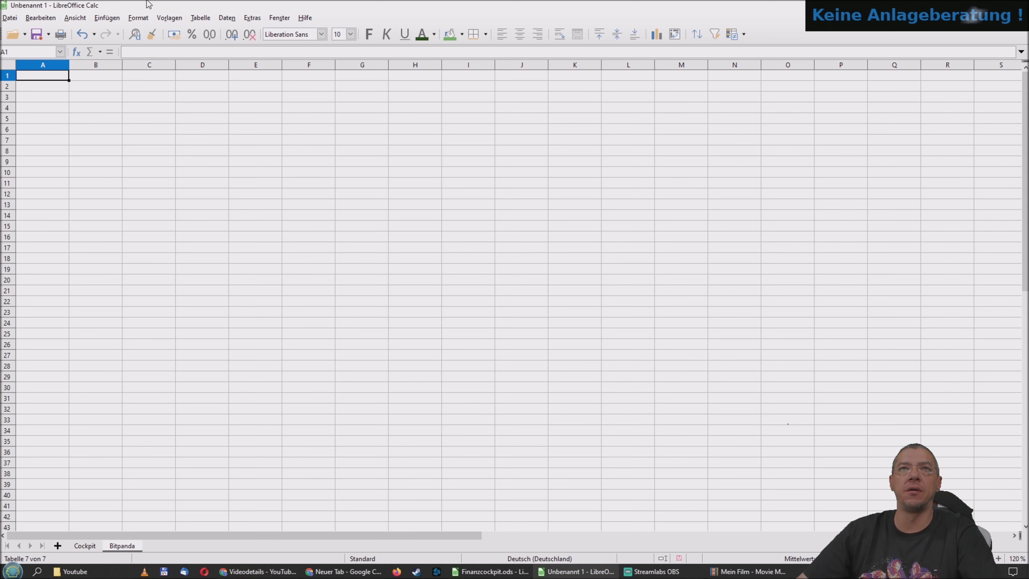
Paste the Bitpanda ticker API URL into Verknüpfung zu externen Daten and load it
{"action": "left_click", "coordinate": [201, 18]}
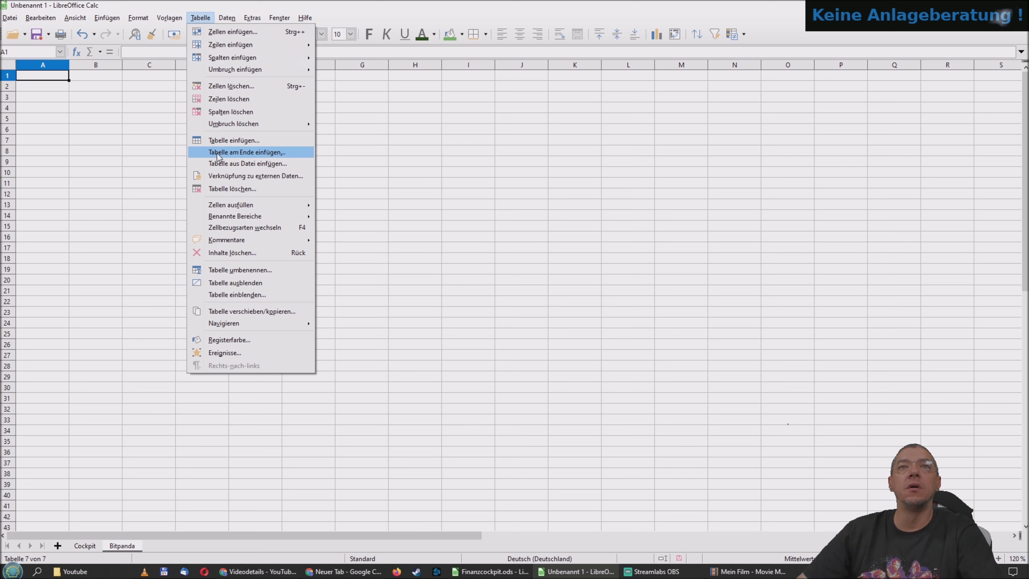
{"action": "left_click", "coordinate": [229, 177]}
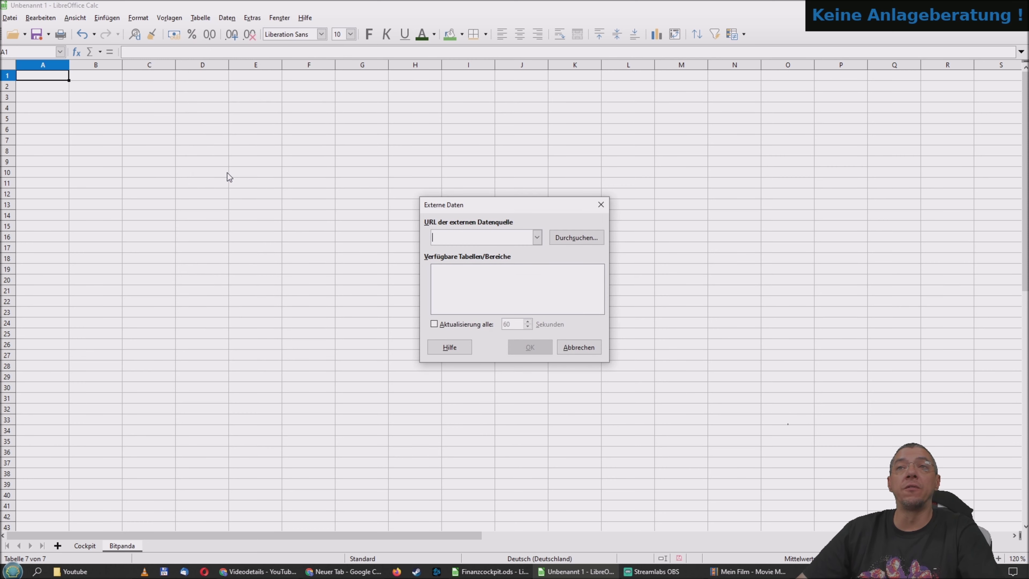
{"action": "right_click", "coordinate": [468, 237]}
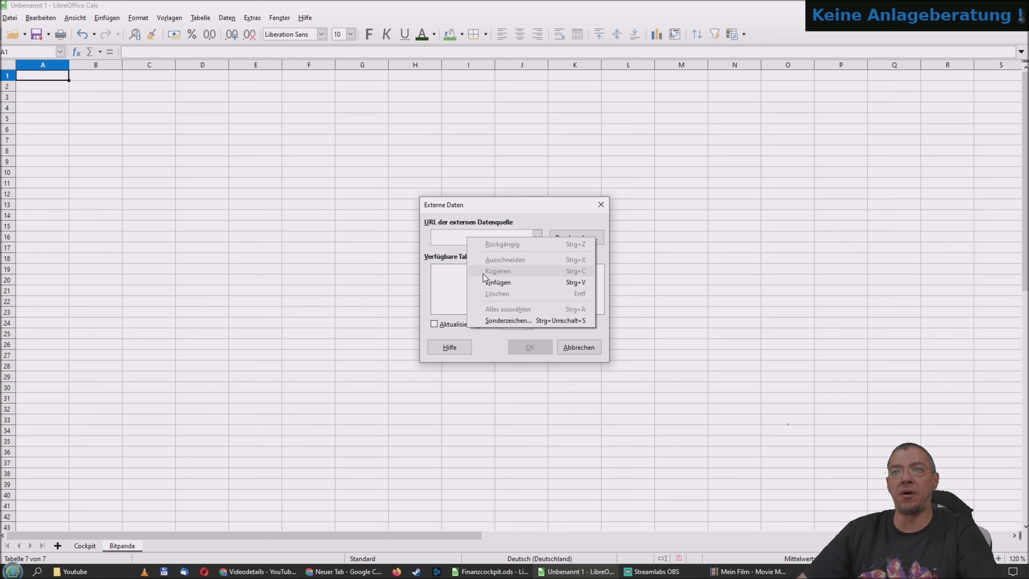
{"action": "left_click", "coordinate": [488, 283]}
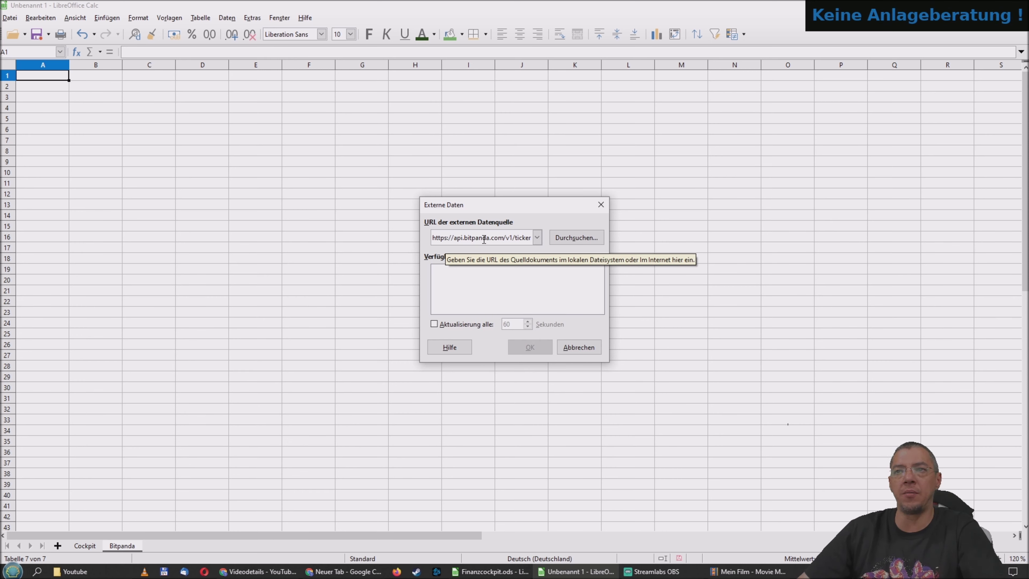
{"action": "key", "text": "Return"}
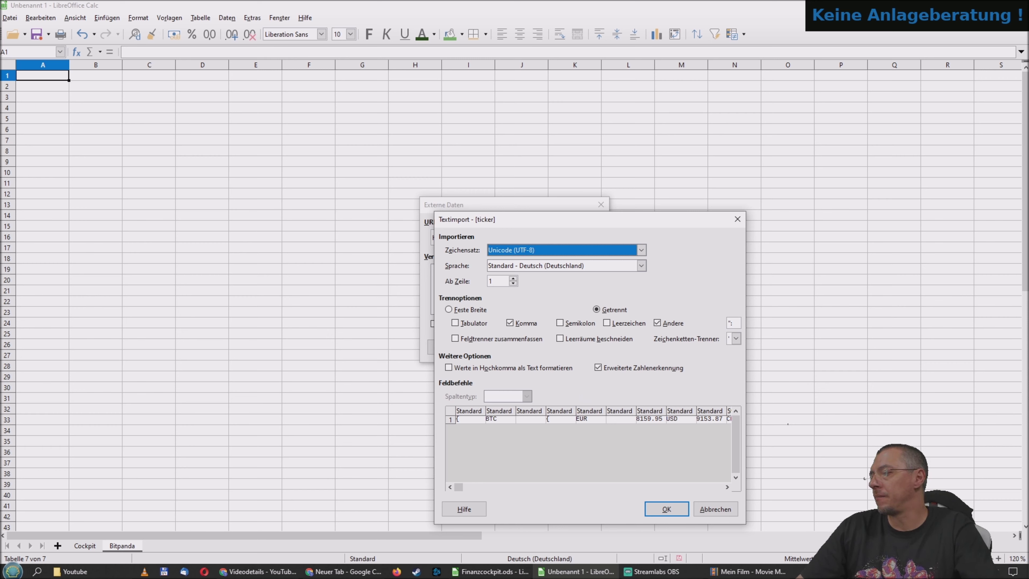
Enter '"{' as the extra Andere separator in the Textimport settings
{"action": "key", "text": "alt+Tab"}
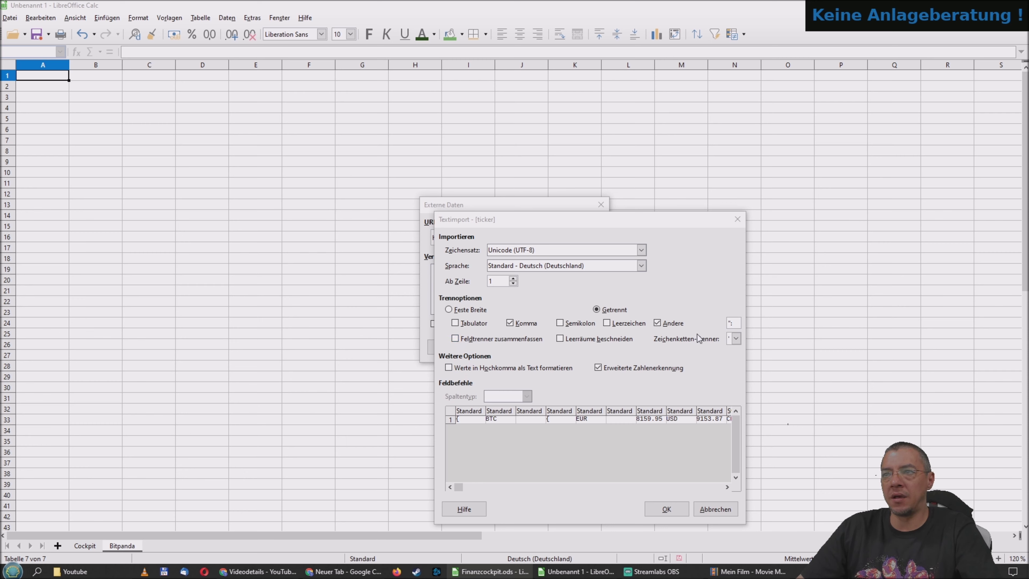
{"action": "left_click", "coordinate": [736, 340]}
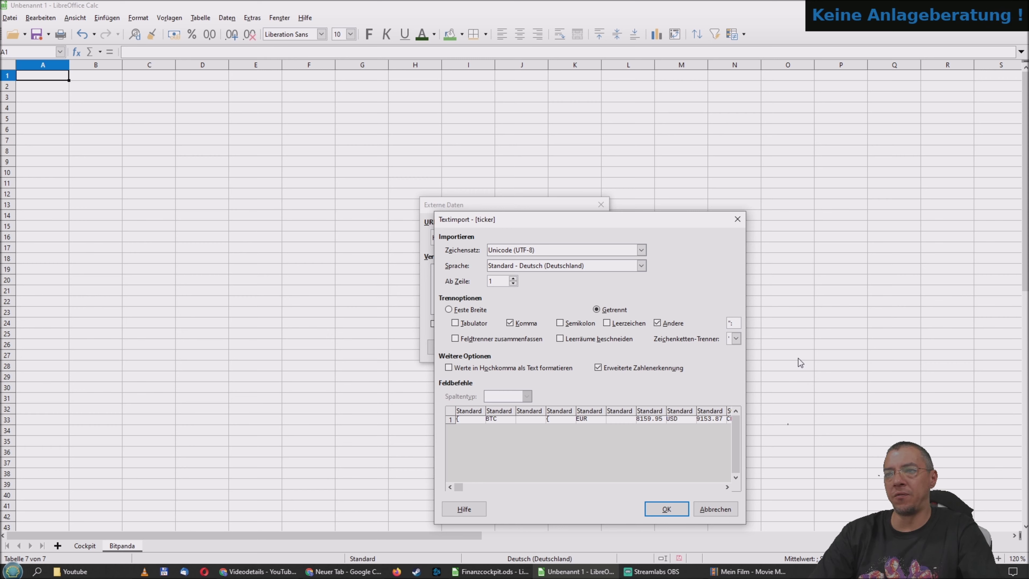
{"action": "type", "text": "\""}
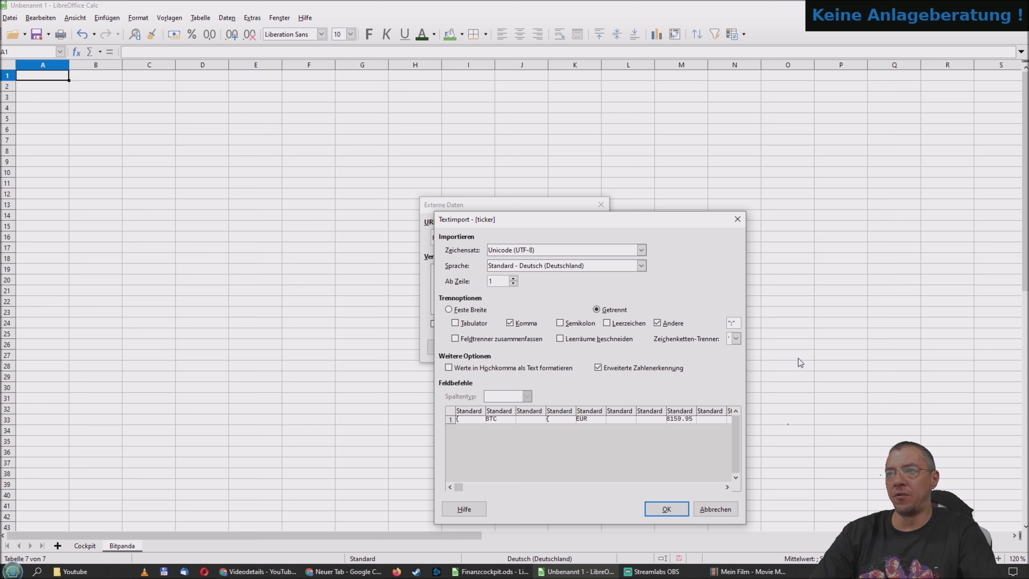
{"action": "key", "text": "BackSpace"}
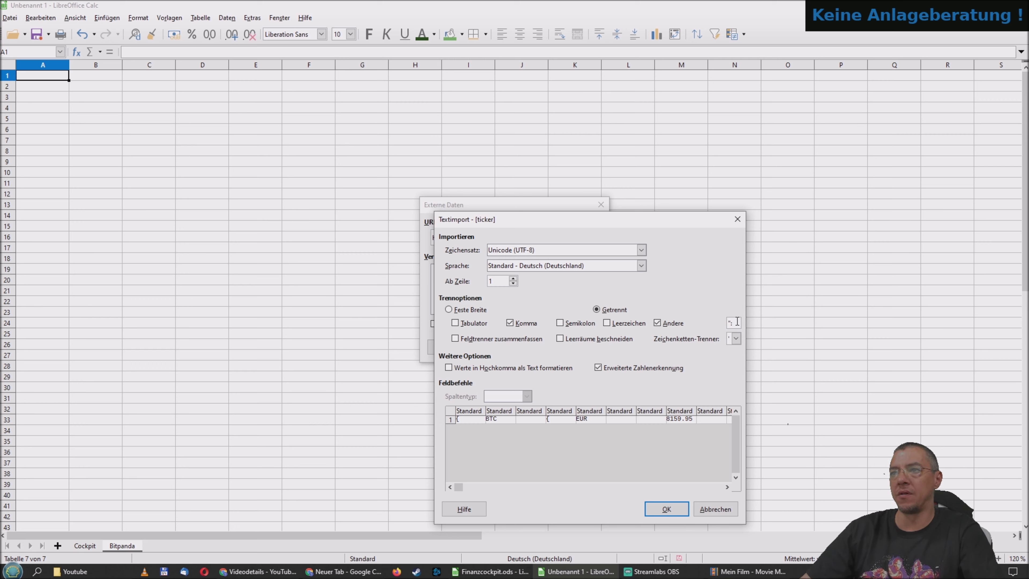
{"action": "type", "text": "\""}
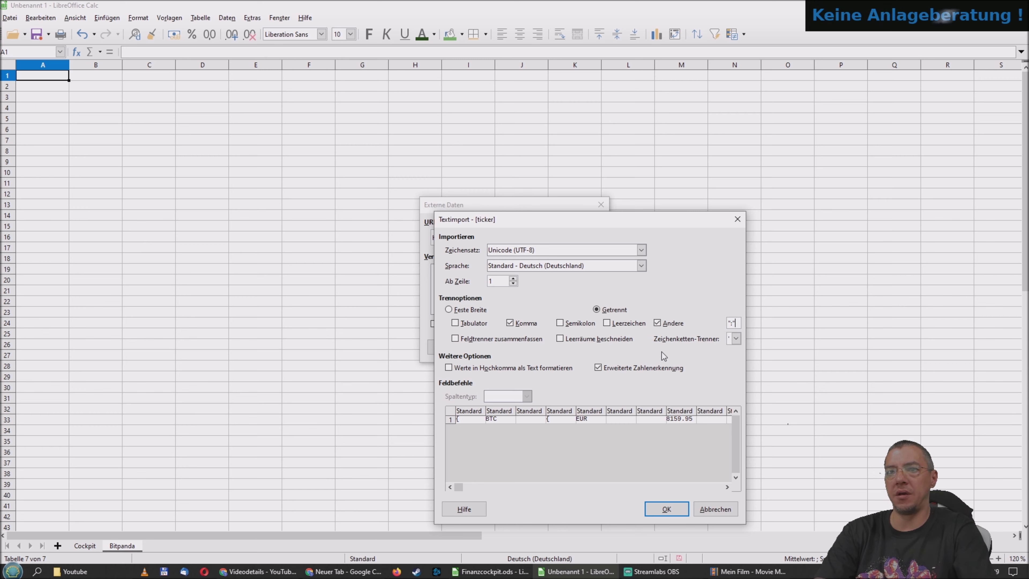
{"action": "type", "text": "{"}
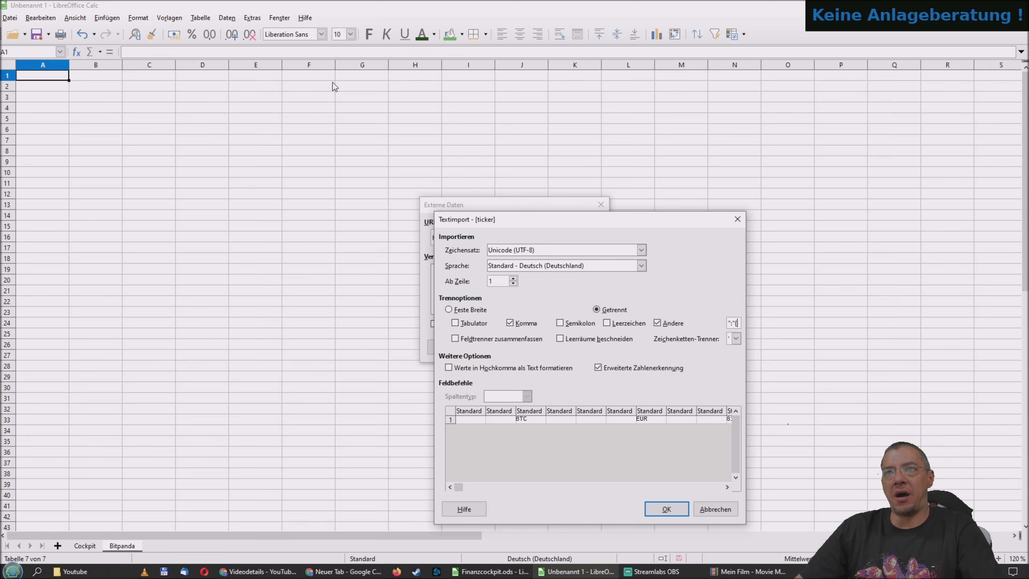
Confirm both import dialogs to insert the Bitpanda ticker data, then scroll through row 1
{"action": "left_click", "coordinate": [662, 511]}
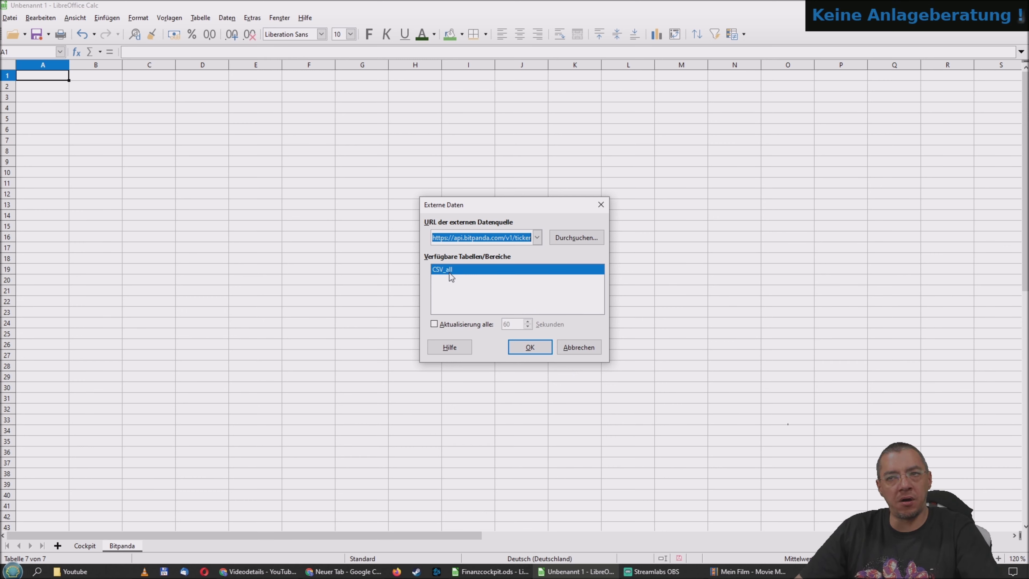
{"action": "left_click", "coordinate": [527, 348]}
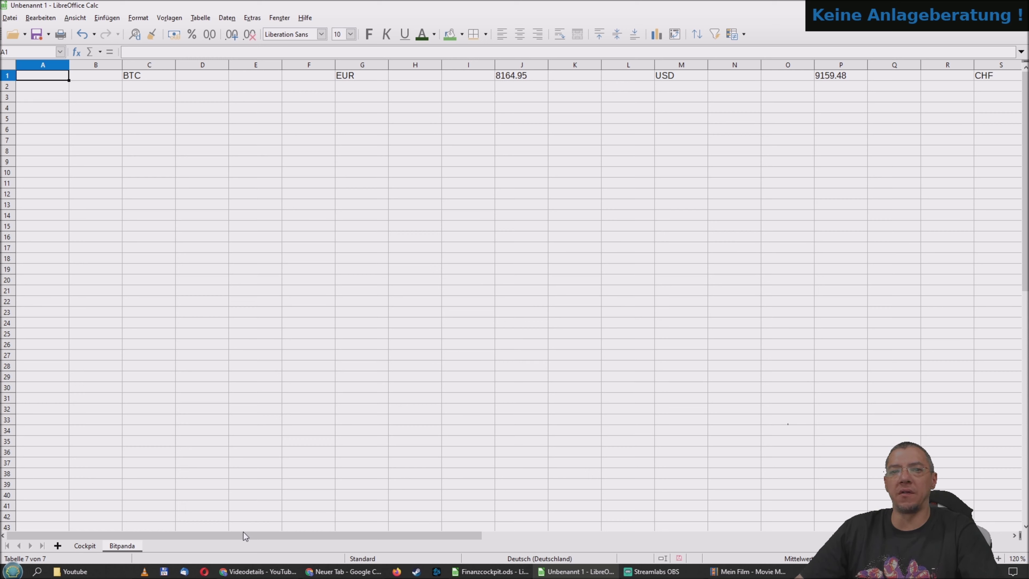
{"action": "left_click_drag", "start_coordinate": [244, 535], "coordinate": [421, 547]}
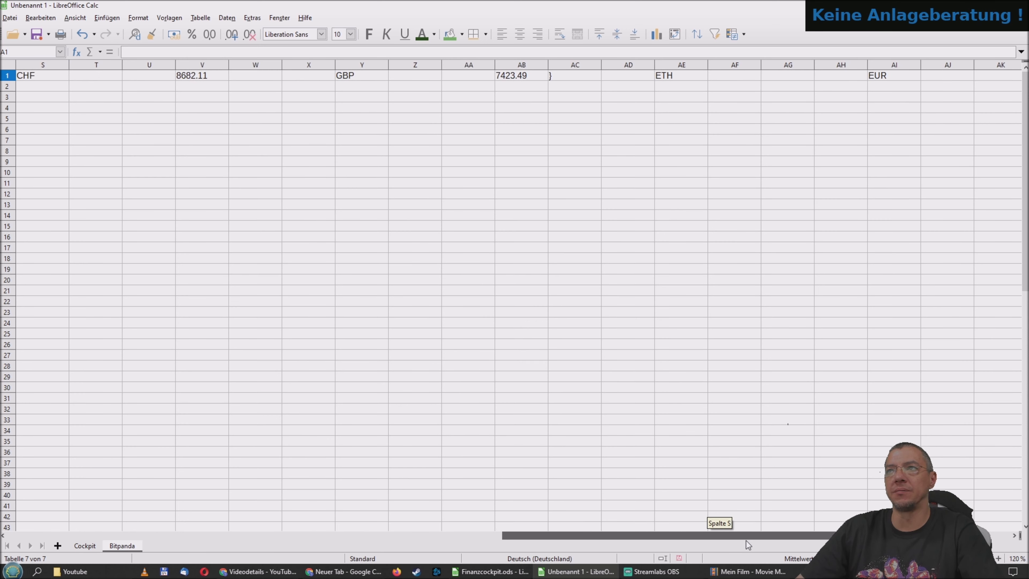
{"action": "mouse_move", "coordinate": [605, 541]}
{"action": "left_mouse_down"}
{"action": "mouse_move", "coordinate": [788, 541]}
{"action": "mouse_move", "coordinate": [269, 540]}
{"action": "left_mouse_up"}
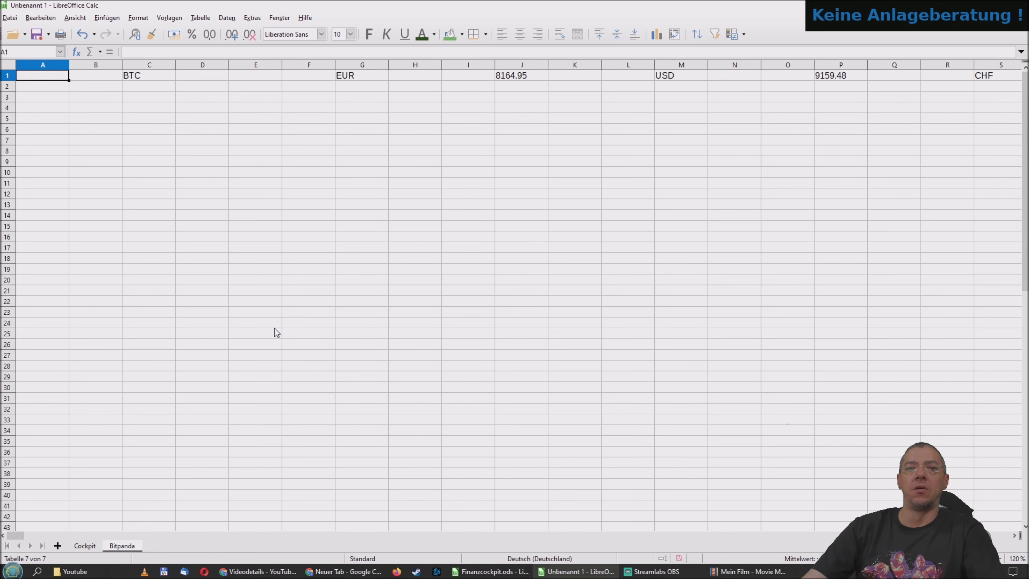
Search the sheet for xrp to locate the XRP entry in column GQ
{"action": "key", "text": "ctrl+f"}
{"action": "type", "text": "xrp"}
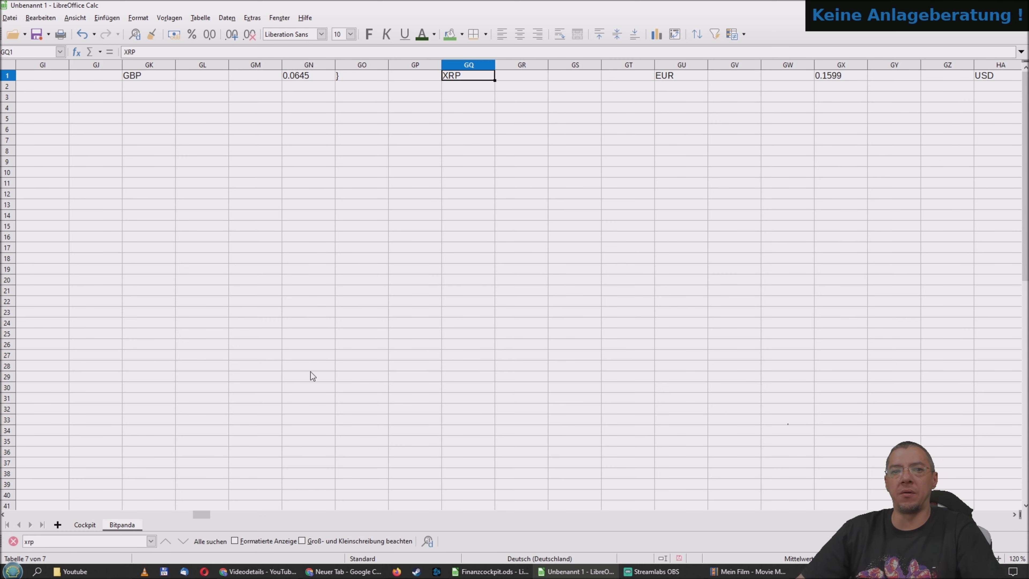
{"action": "left_click_drag", "start_coordinate": [203, 514], "coordinate": [18, 515]}
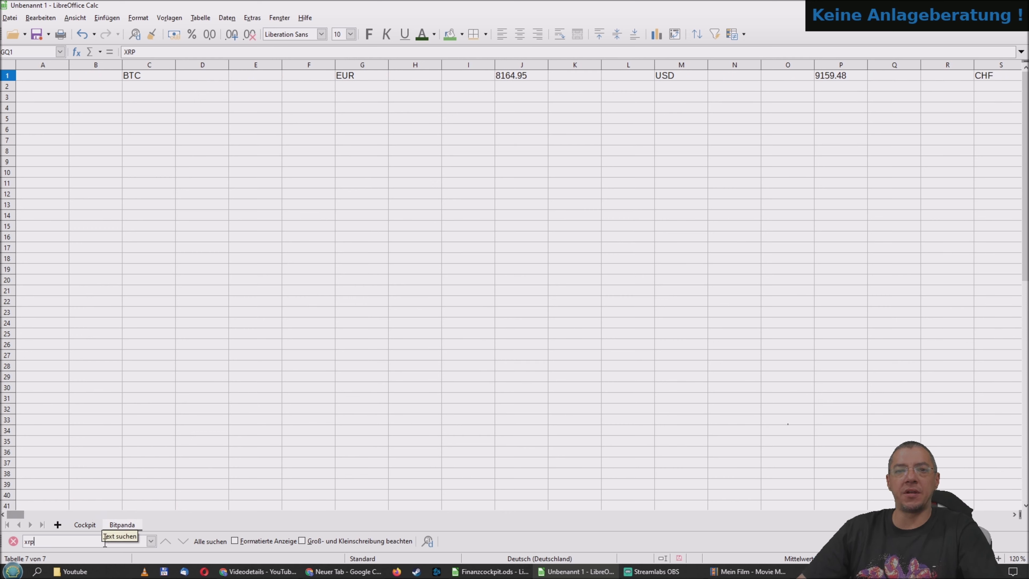
{"action": "key", "text": "Escape"}
{"action": "left_click", "coordinate": [151, 175]}
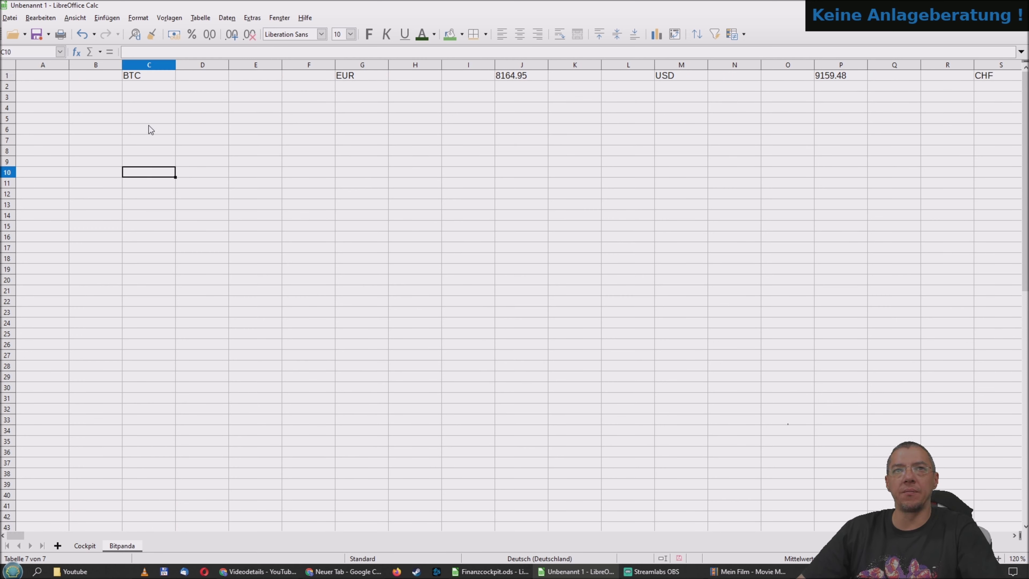
{"action": "left_click", "coordinate": [120, 141]}
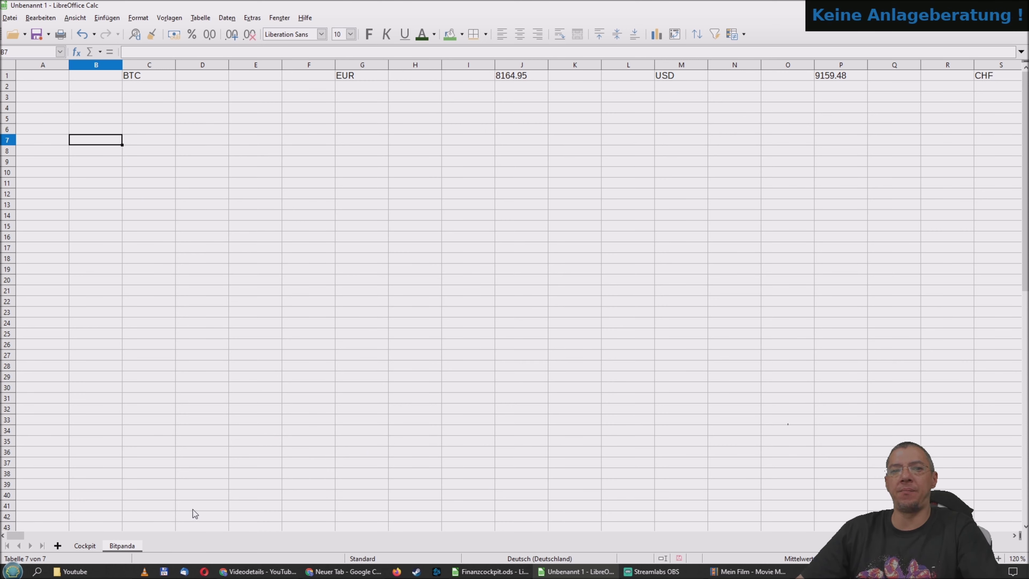
Insert a sheet after Bitpanda and rename it 'Kryptowährungen'
{"action": "left_click", "coordinate": [59, 548]}
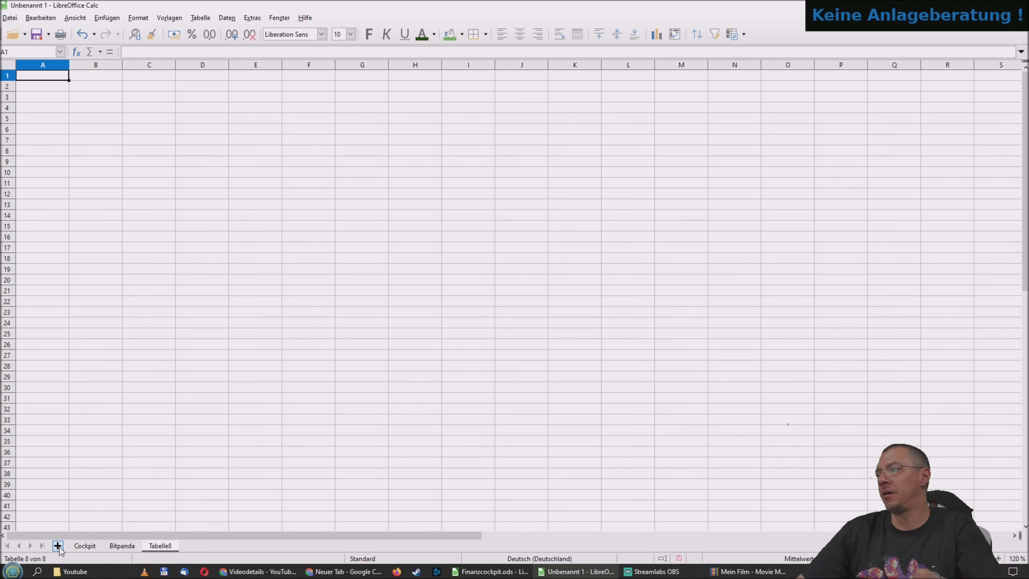
{"action": "right_click", "coordinate": [163, 547]}
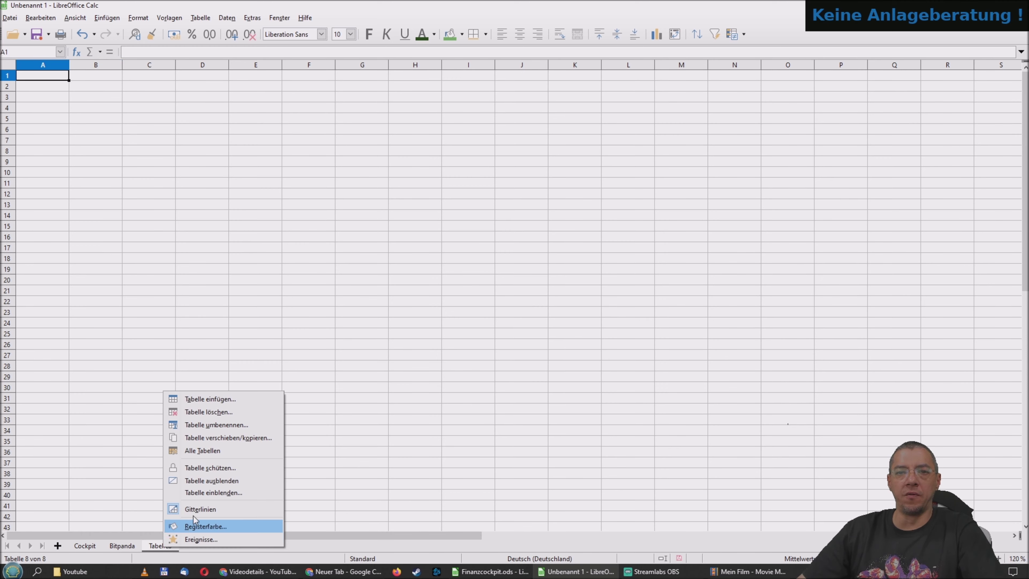
{"action": "left_click", "coordinate": [211, 425]}
{"action": "type", "text": "Kryptowährung"}
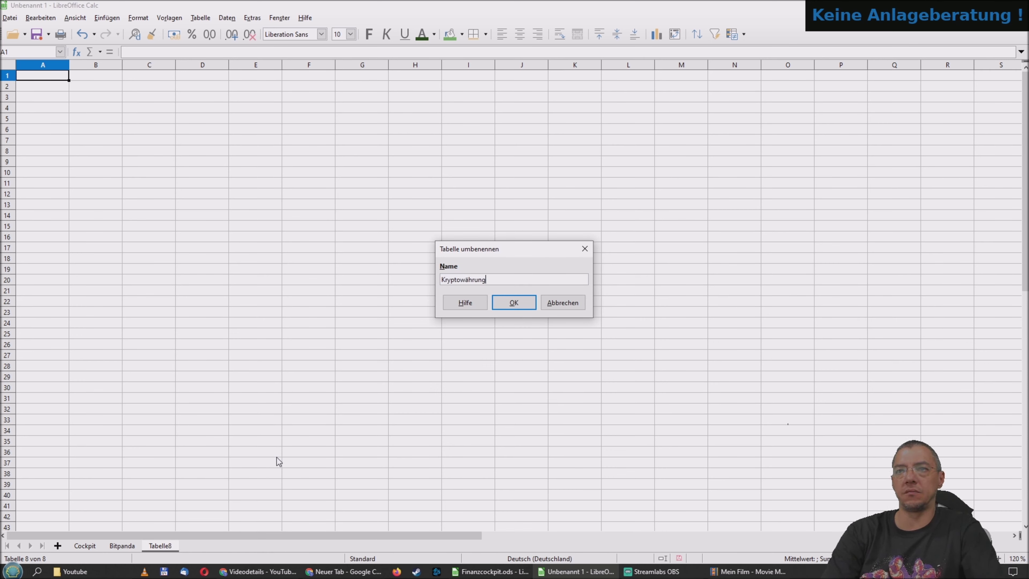
{"action": "type", "text": "en"}
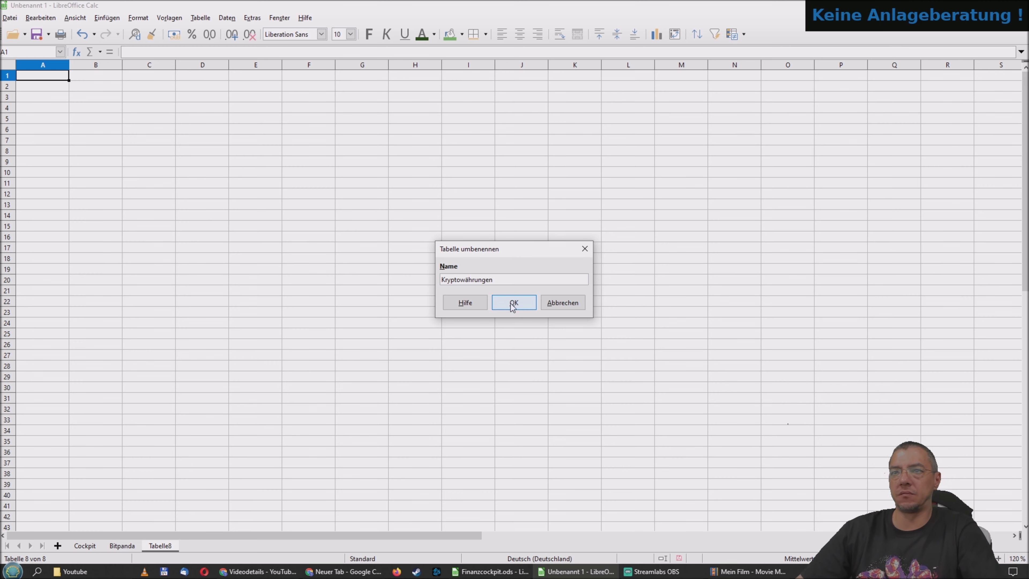
{"action": "left_click", "coordinate": [510, 303]}
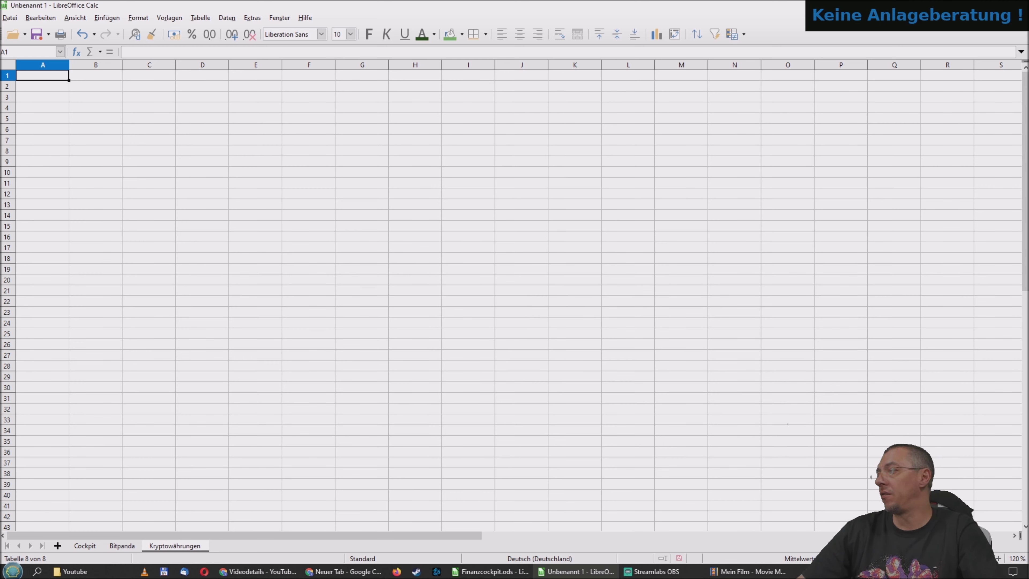
{"action": "key", "text": "alt+Tab"}
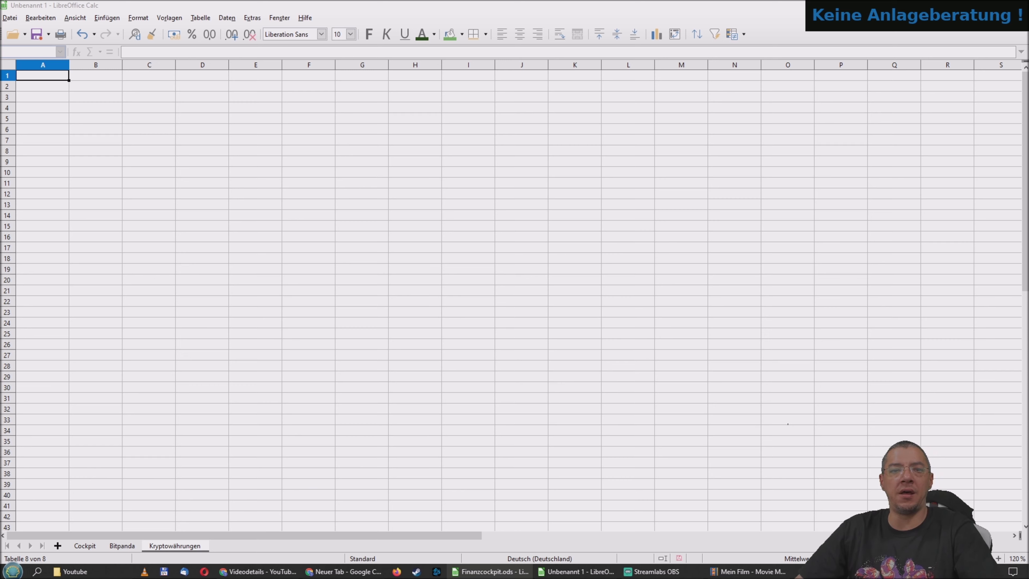
{"action": "left_click", "coordinate": [13, 572]}
{"action": "left_click", "coordinate": [109, 538]}
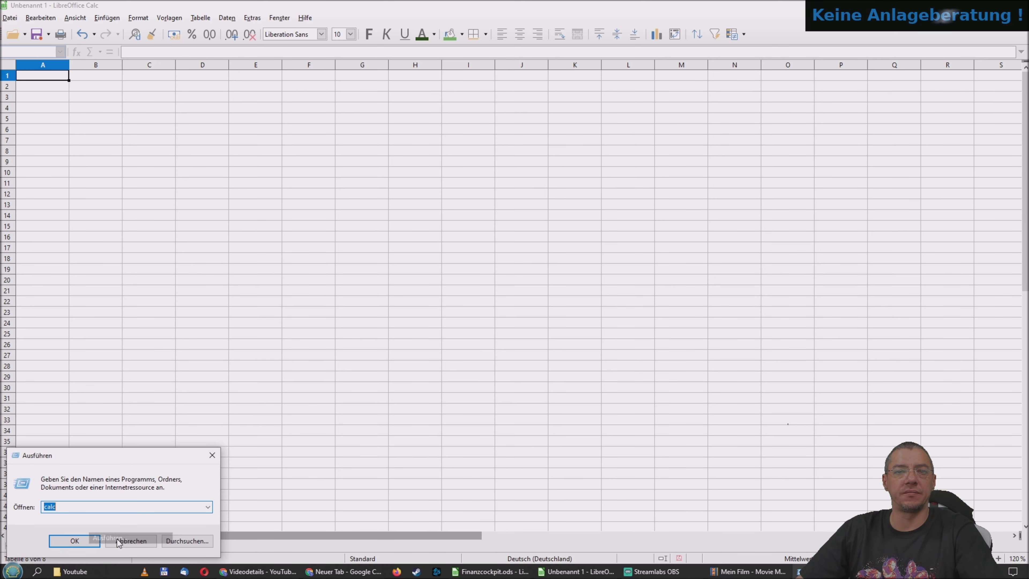
{"action": "left_click", "coordinate": [74, 541]}
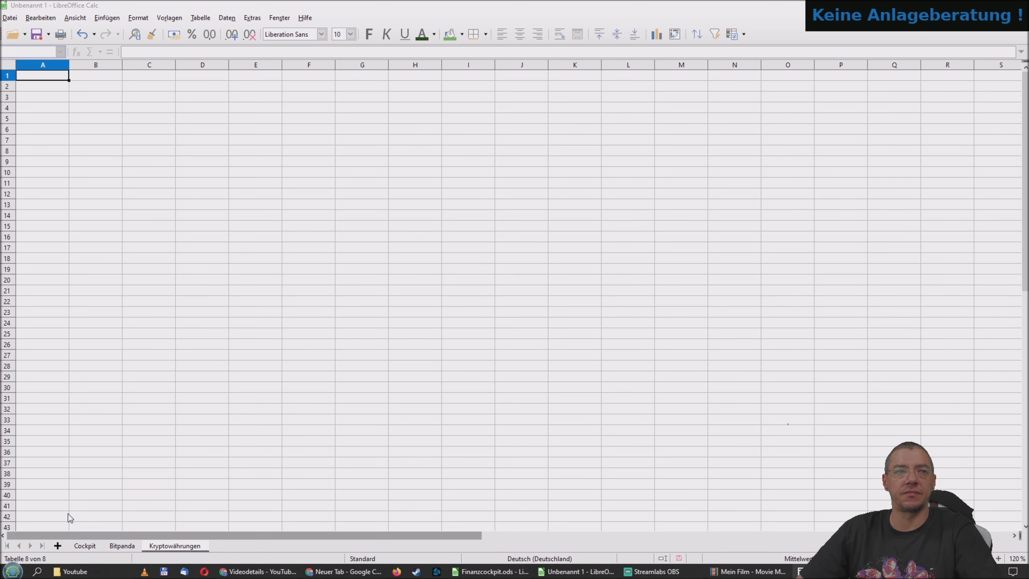
{"action": "left_click", "coordinate": [13, 571]}
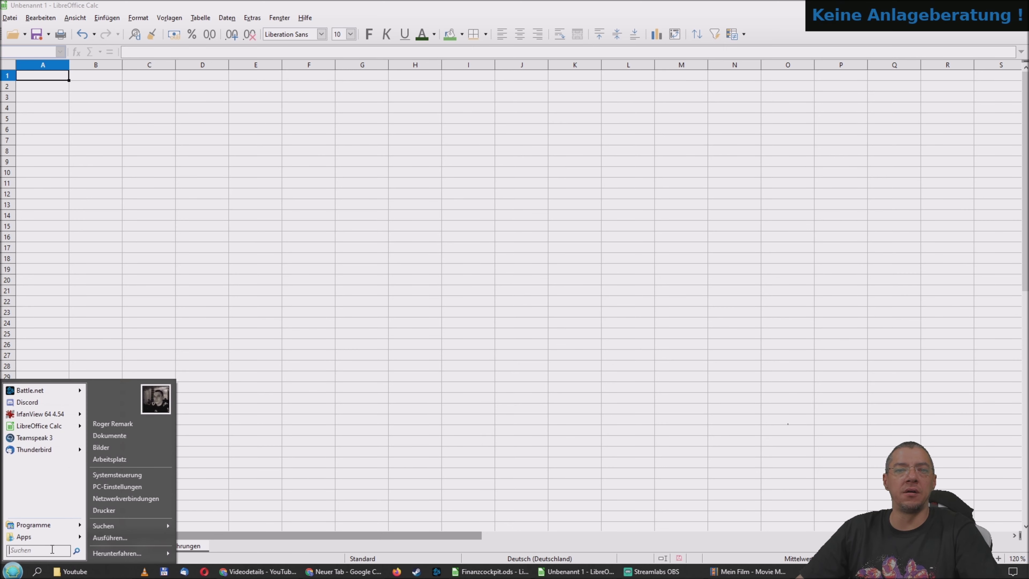
{"action": "left_click", "coordinate": [116, 541]}
{"action": "key", "text": "Return"}
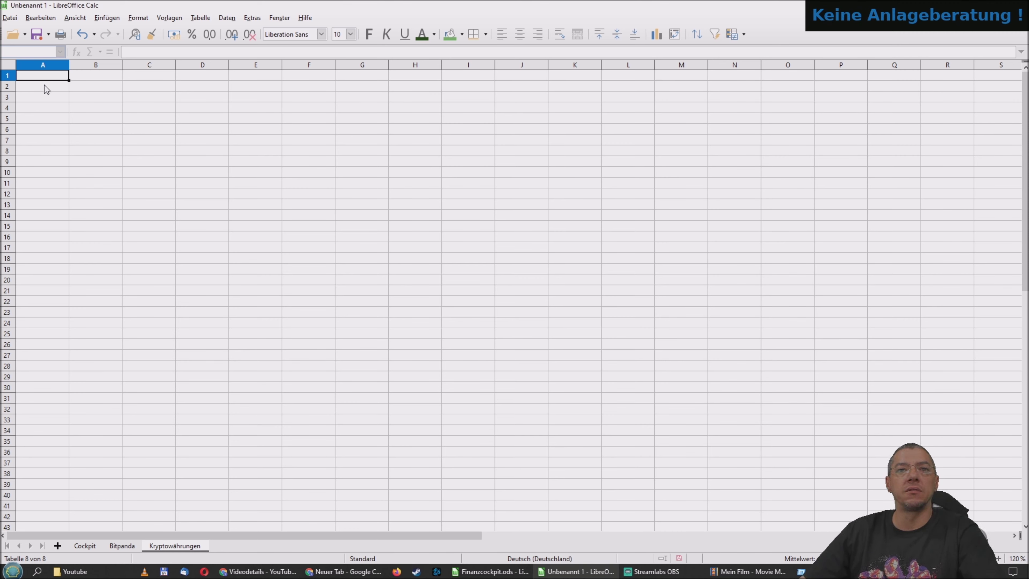
{"action": "key", "text": "alt+Tab"}
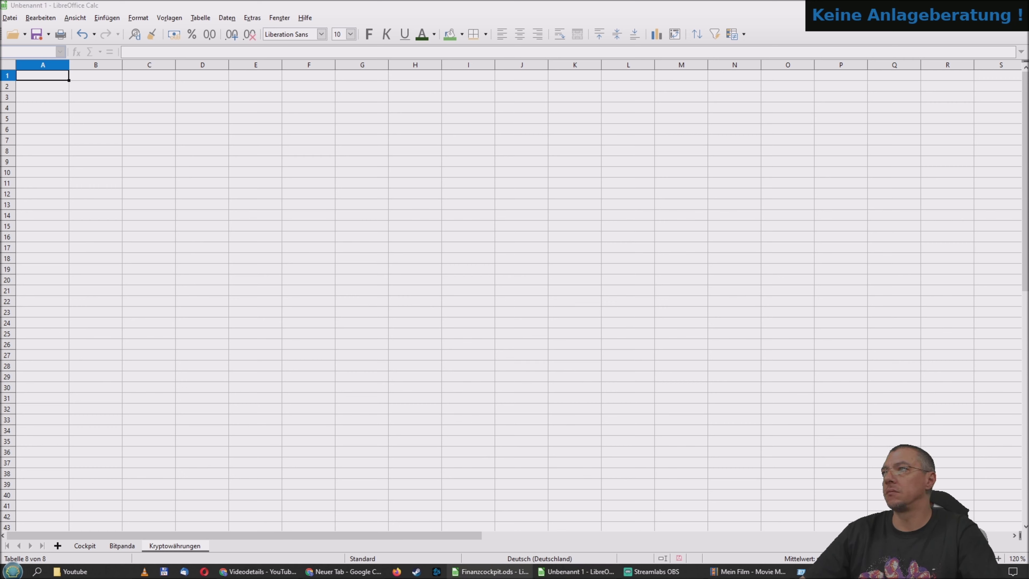
Enter the heading 'Bitpanda Preise' in A1 and widen column A to fit it
{"action": "key", "text": "alt+Tab"}
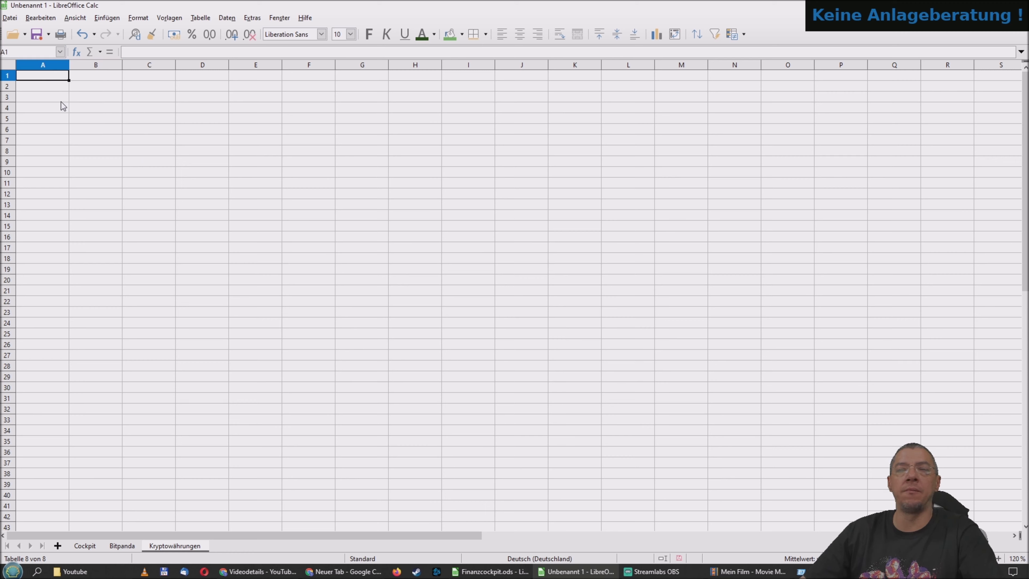
{"action": "type", "text": "Bitpa"}
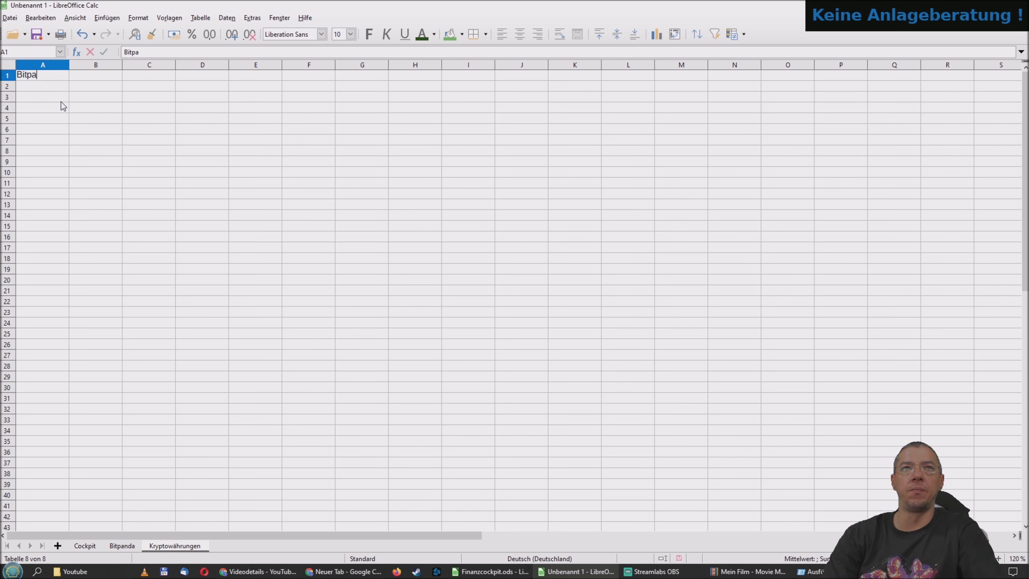
{"action": "type", "text": "nda Preise"}
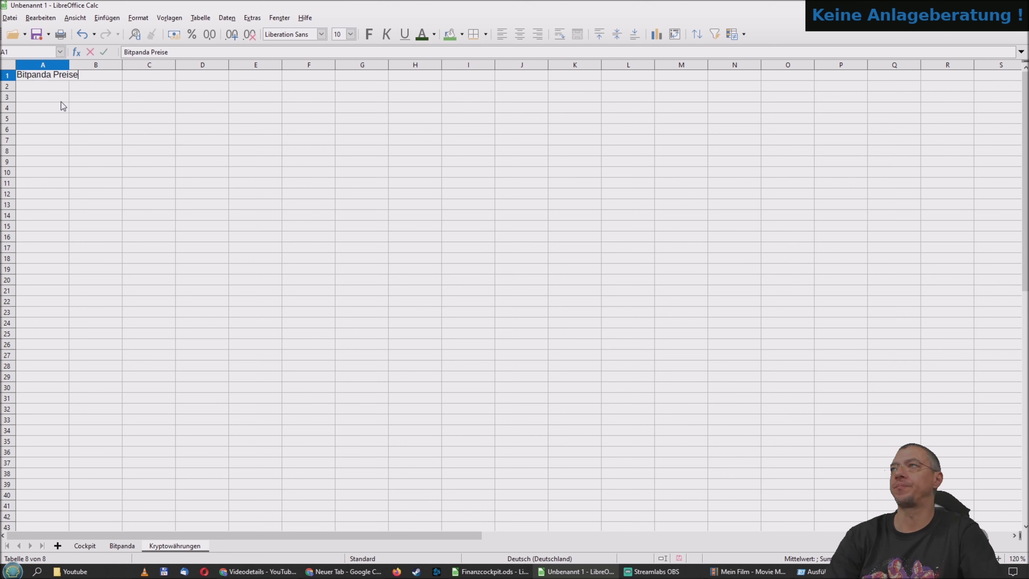
{"action": "left_click", "coordinate": [73, 118]}
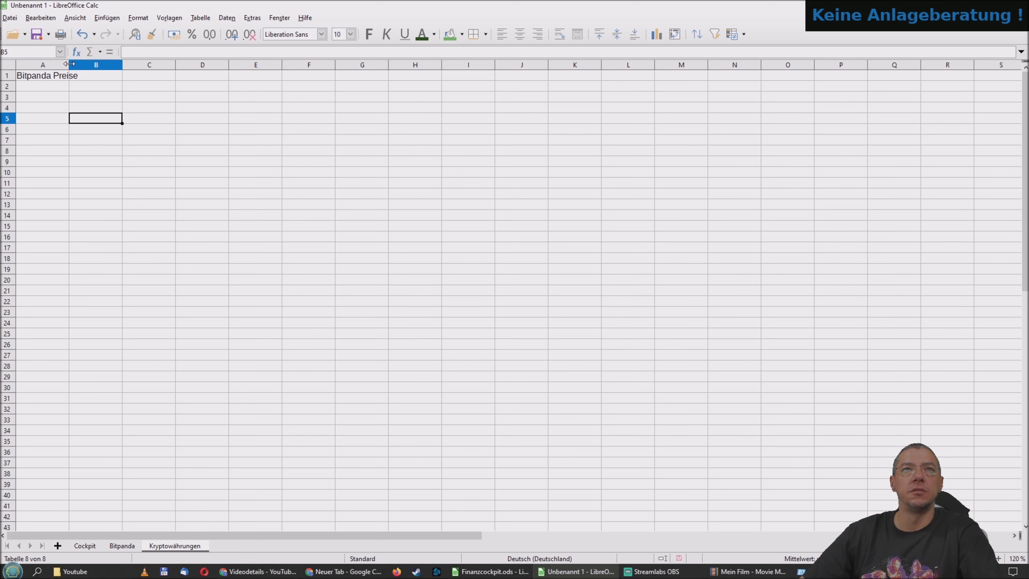
{"action": "left_click_drag", "start_coordinate": [69, 64], "coordinate": [90, 64]}
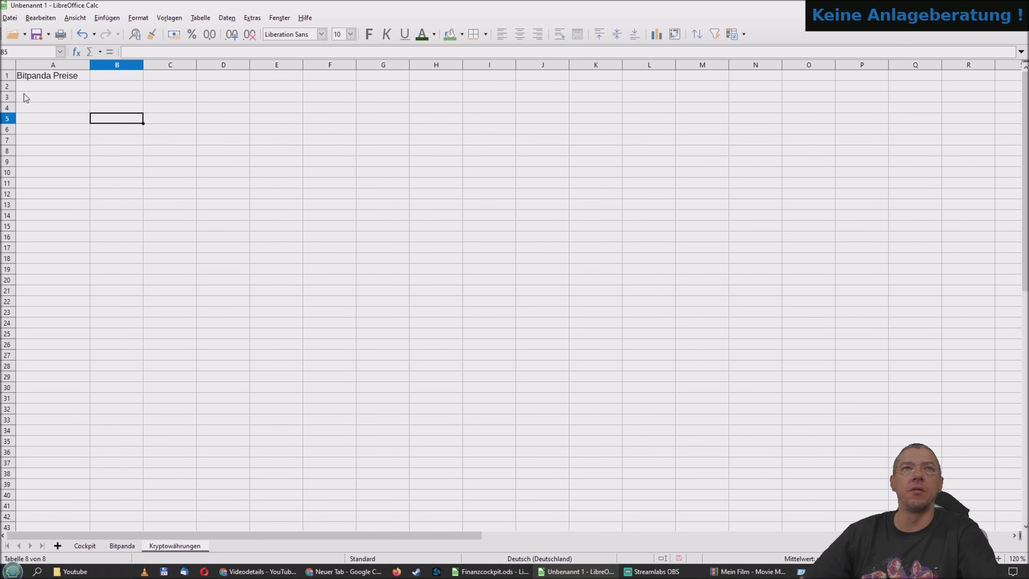
{"action": "left_click", "coordinate": [25, 86]}
Add the coin labels Bitcoin in A2 and XRP in A3
{"action": "type", "text": "Bitcoin"}
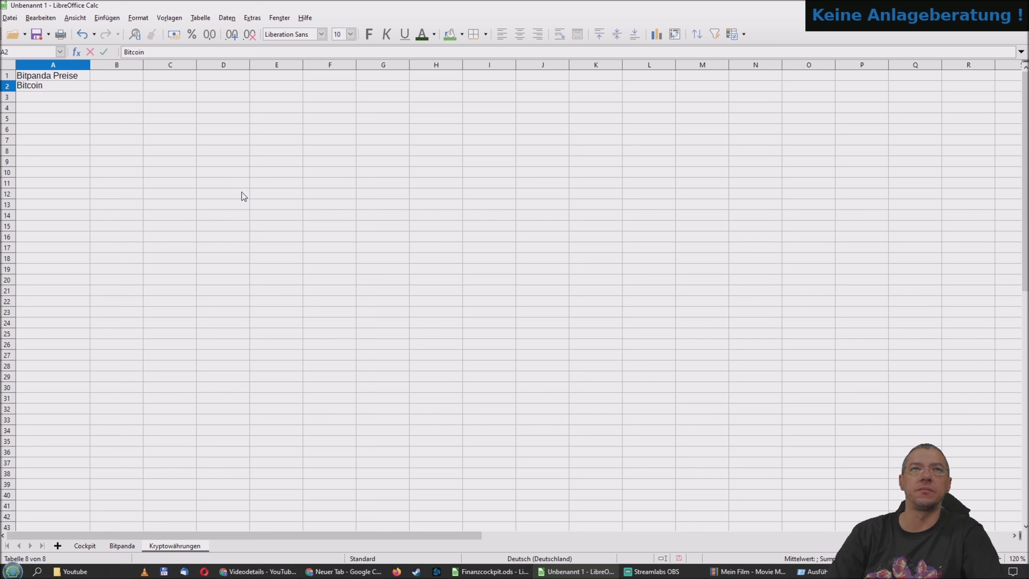
{"action": "key", "text": "Return"}
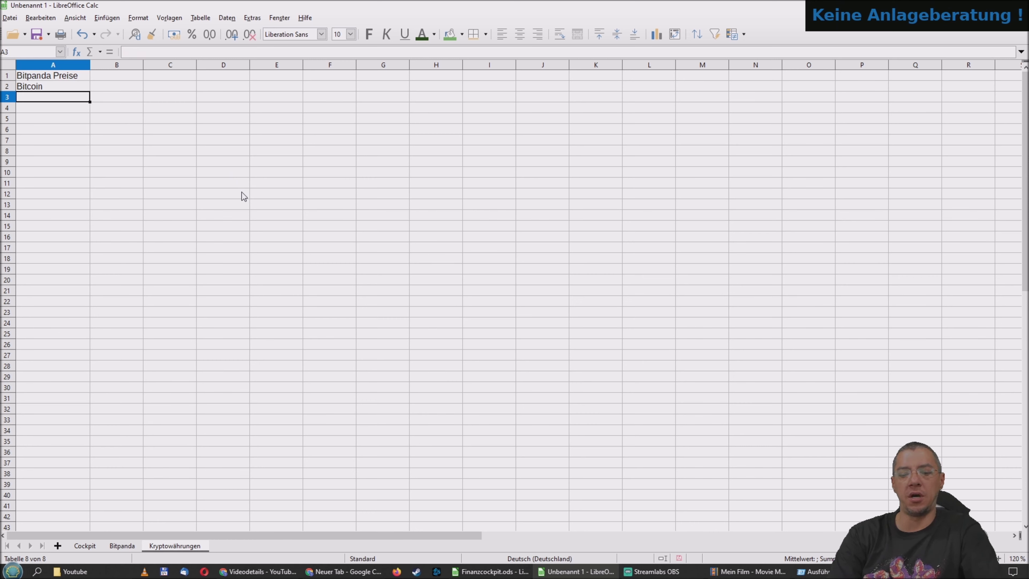
{"action": "type", "text": "XRP"}
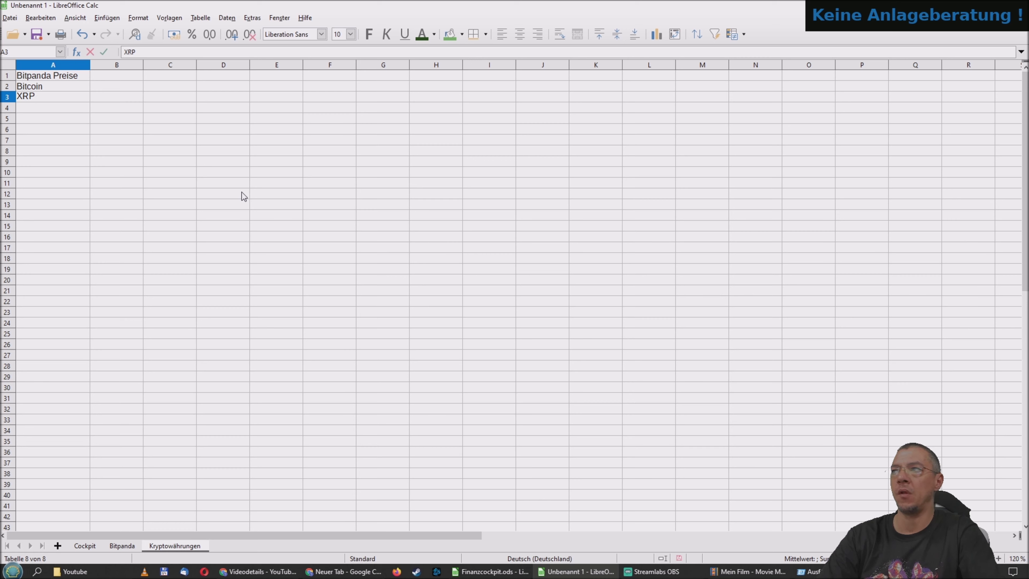
{"action": "key", "text": "Return"}
{"action": "key", "text": "Return"}
{"action": "key", "text": "Return"}
{"action": "key", "text": "Return"}
{"action": "key", "text": "Return"}
{"action": "key", "text": "Return"}
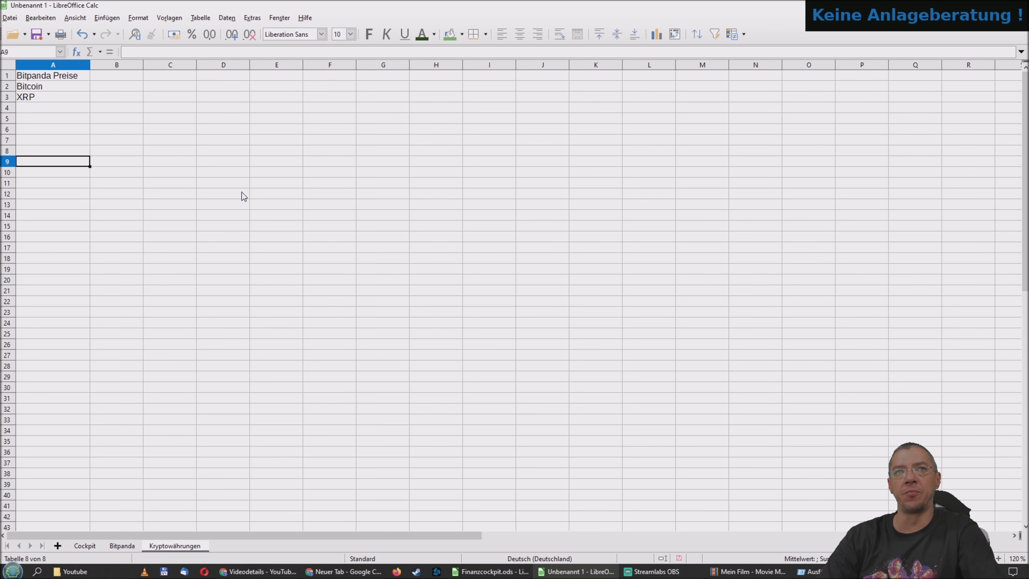
Move to B2 beside Bitcoin and bring up the Bitpanda sheet
{"action": "key", "text": "Down"}
{"action": "key", "text": "Down"}
{"action": "key", "text": "Up"}
{"action": "key", "text": "Up"}
{"action": "key", "text": "Up"}
{"action": "key", "text": "Up"}
{"action": "key", "text": "Up"}
{"action": "key", "text": "Up"}
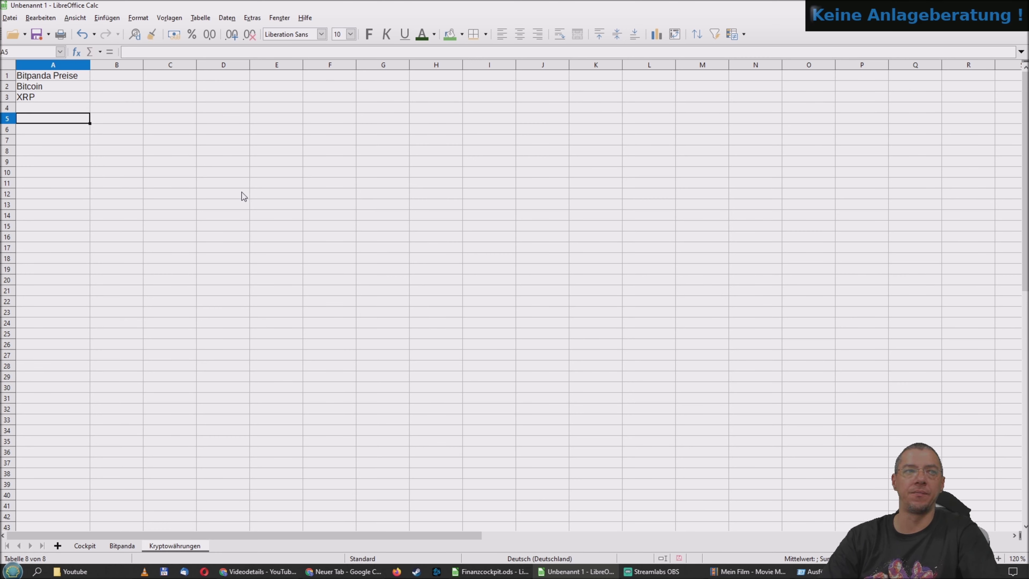
{"action": "key", "text": "Up"}
{"action": "key", "text": "Up"}
{"action": "key", "text": "Up"}
{"action": "key", "text": "Right"}
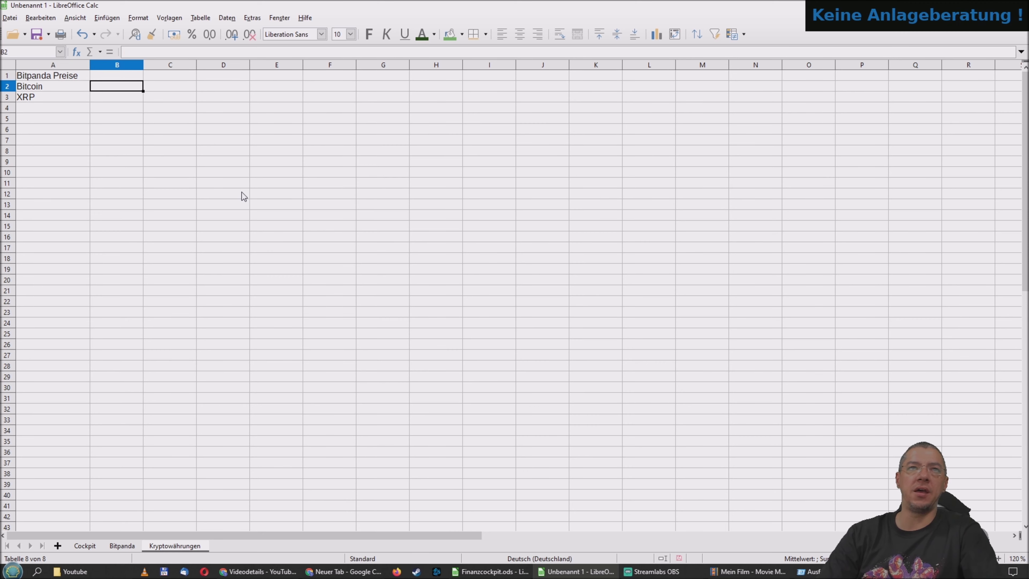
{"action": "left_click", "coordinate": [119, 546]}
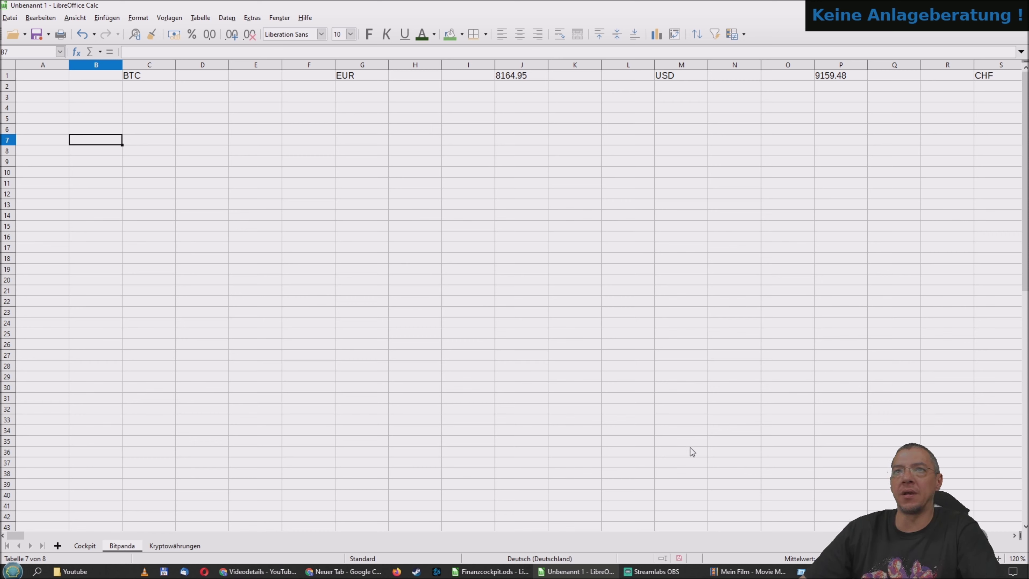
Check the Bitpanda BTC prices: 8164.95 euro in J1 and 9159.48 dollars in P1
{"action": "left_click", "coordinate": [134, 77]}
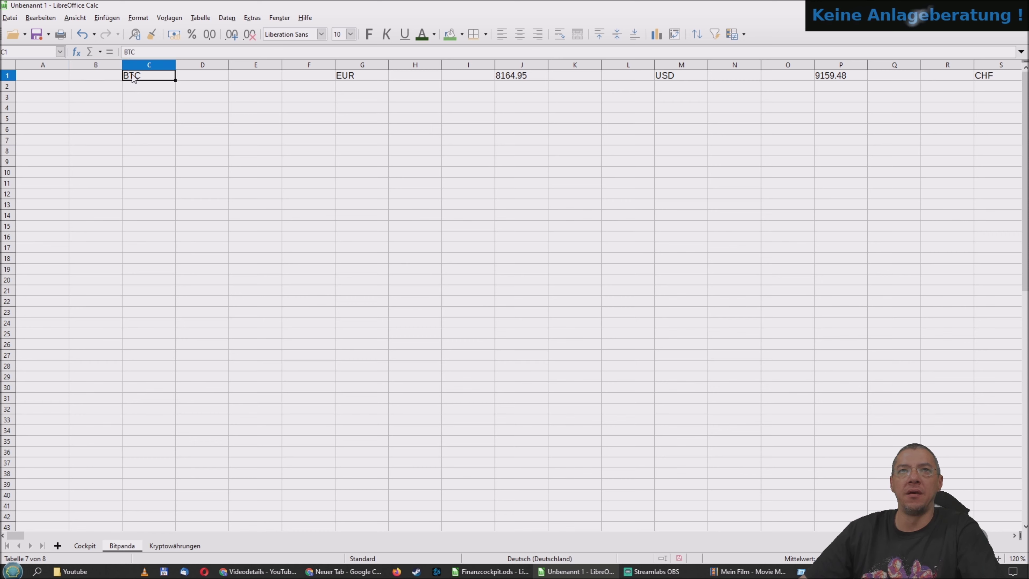
{"action": "left_click", "coordinate": [375, 76]}
{"action": "left_click", "coordinate": [507, 80]}
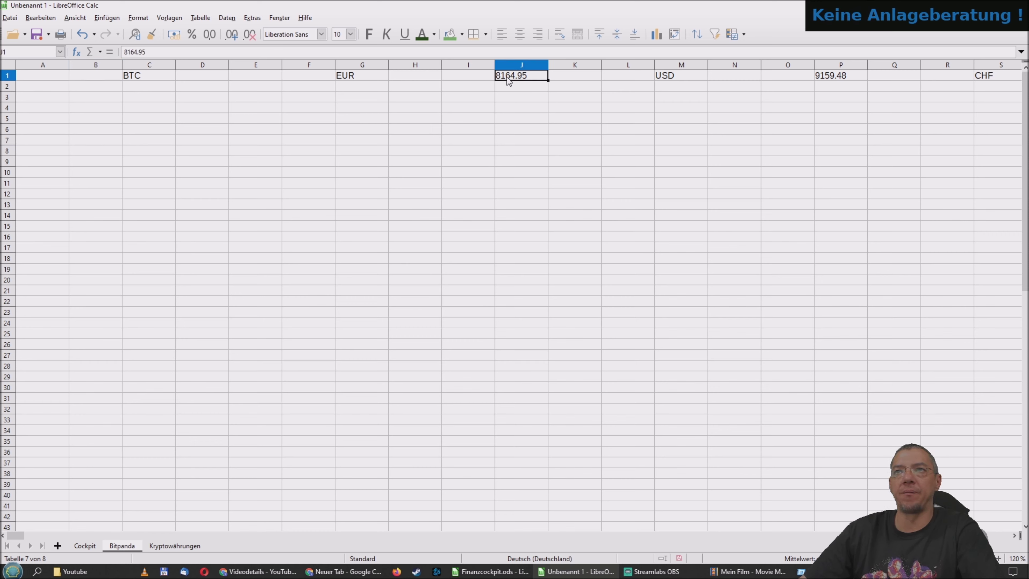
{"action": "left_click", "coordinate": [837, 77]}
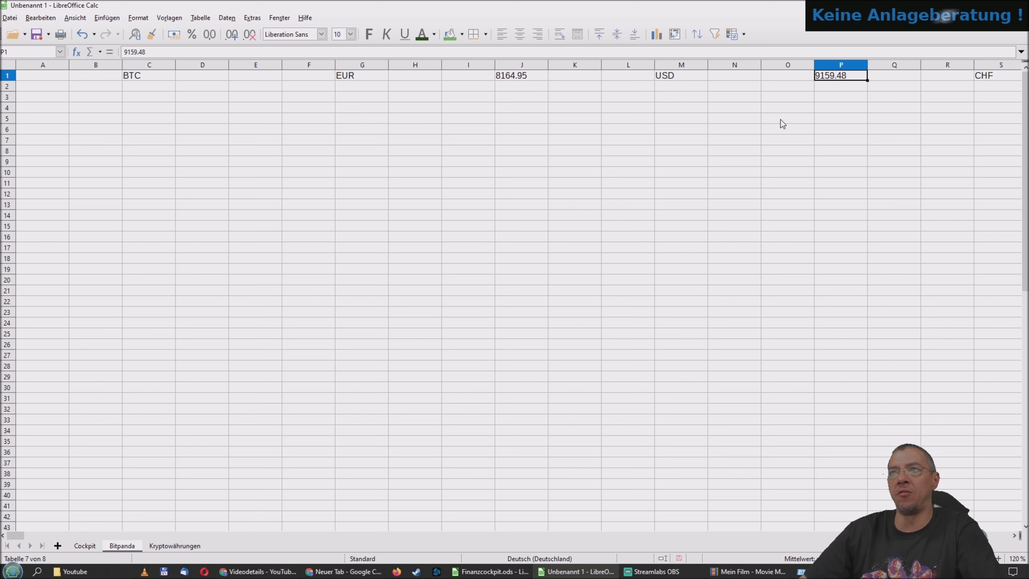
{"action": "left_click", "coordinate": [520, 77]}
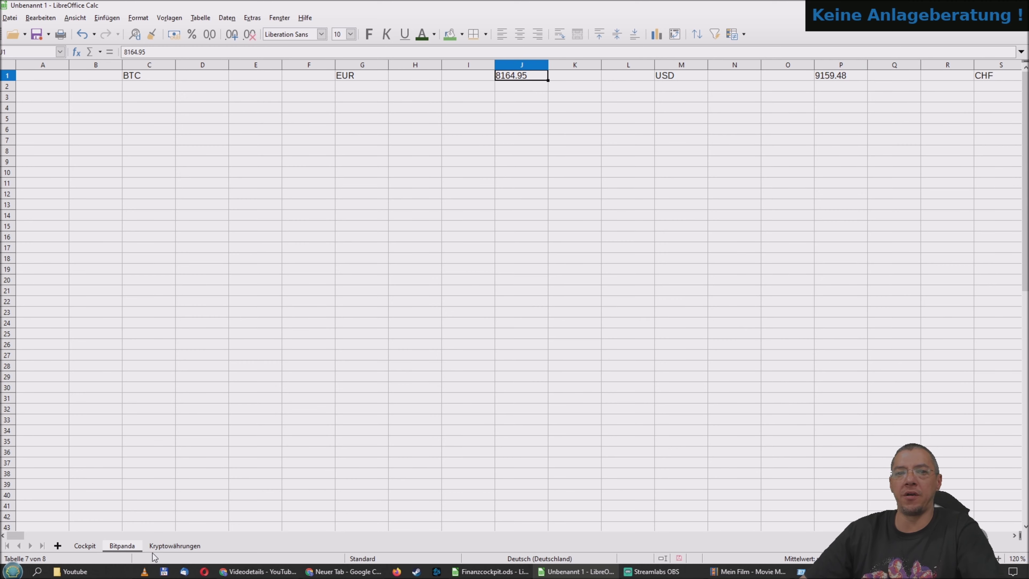
Back on Kryptowährungen, format the price cells B2:B3 as euro currency
{"action": "left_click", "coordinate": [174, 546]}
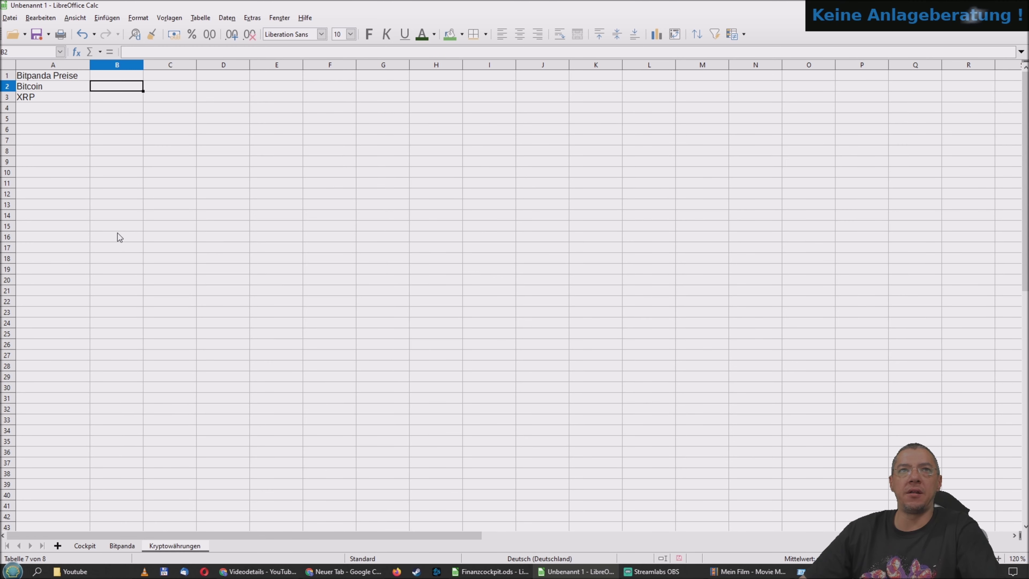
{"action": "left_click", "coordinate": [117, 106]}
{"action": "left_click", "coordinate": [123, 84]}
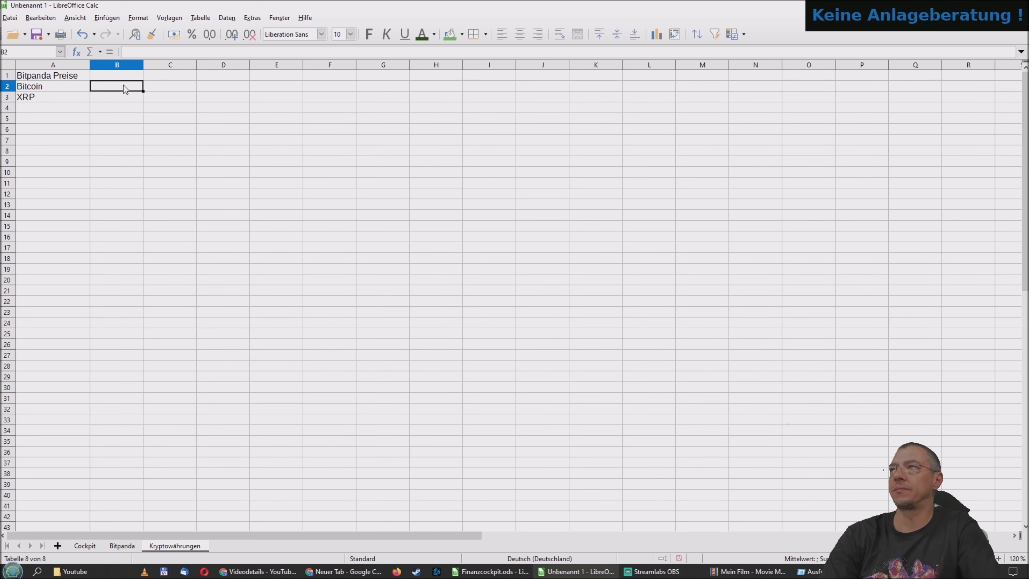
{"action": "left_click_drag", "start_coordinate": [123, 85], "coordinate": [130, 96]}
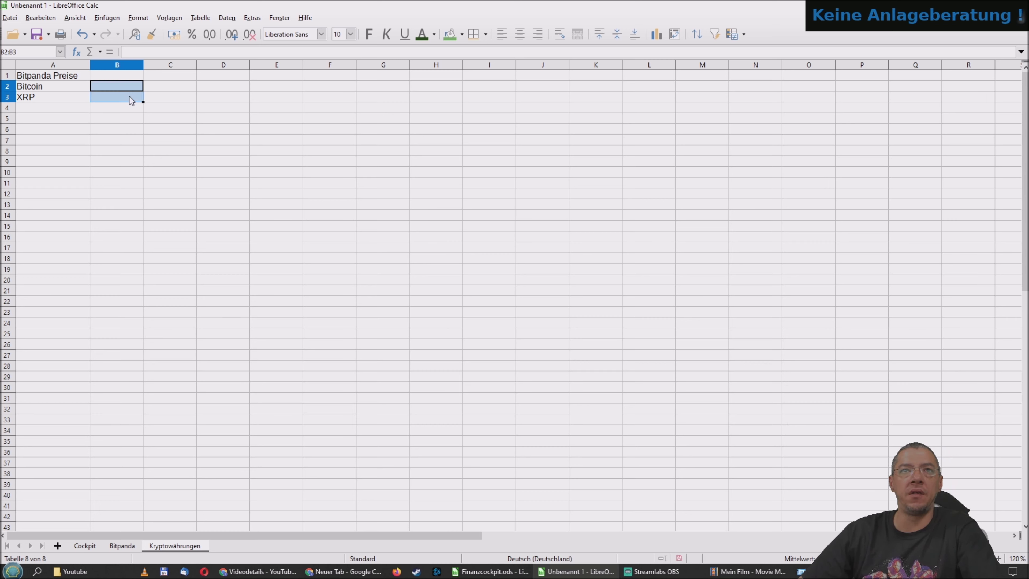
{"action": "right_click", "coordinate": [129, 97]}
{"action": "left_click", "coordinate": [180, 271]}
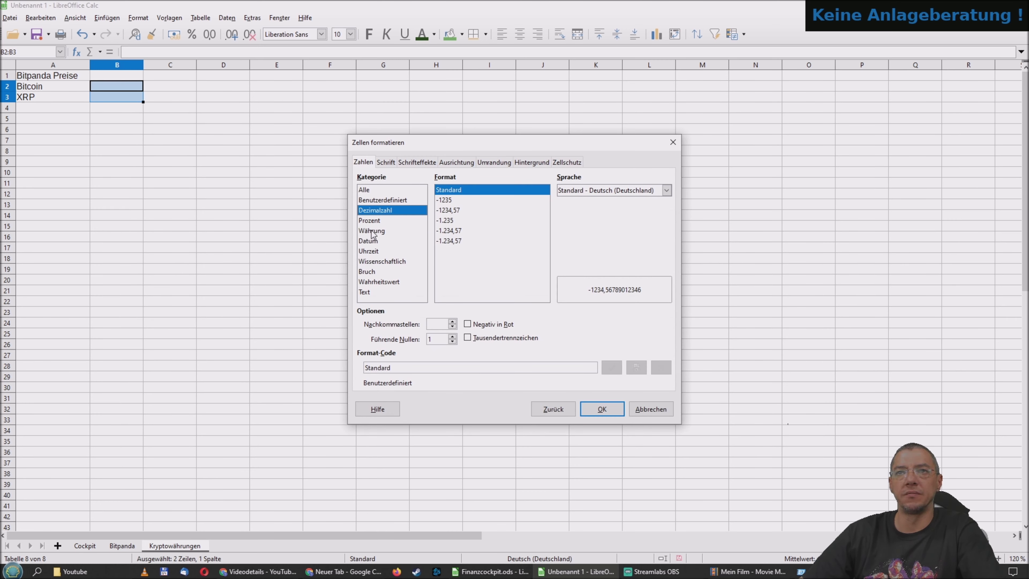
{"action": "left_click", "coordinate": [371, 231]}
{"action": "left_click", "coordinate": [587, 414]}
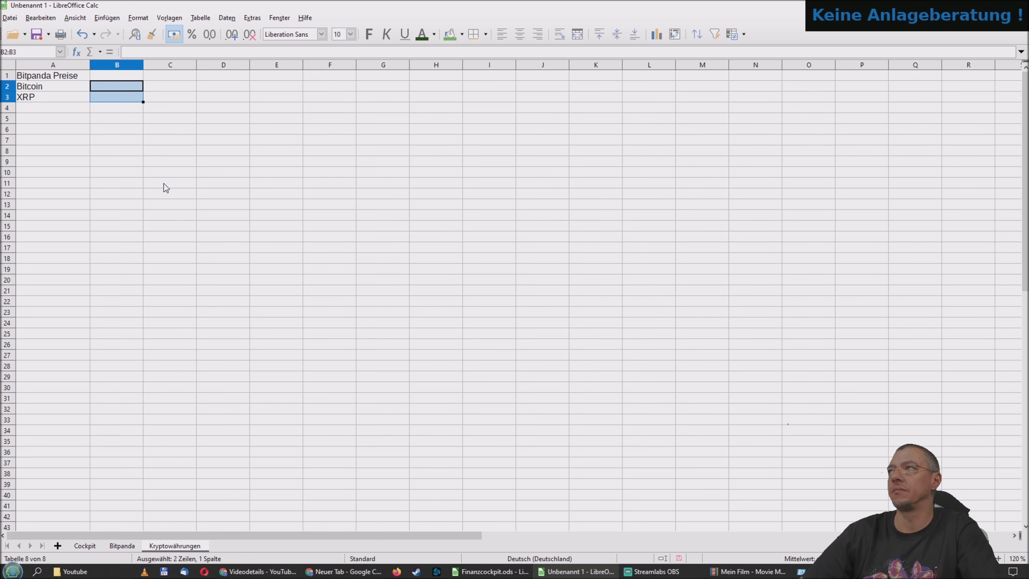
Switch B2:B3 back to the standard number format and return to B2
{"action": "right_click", "coordinate": [125, 107]}
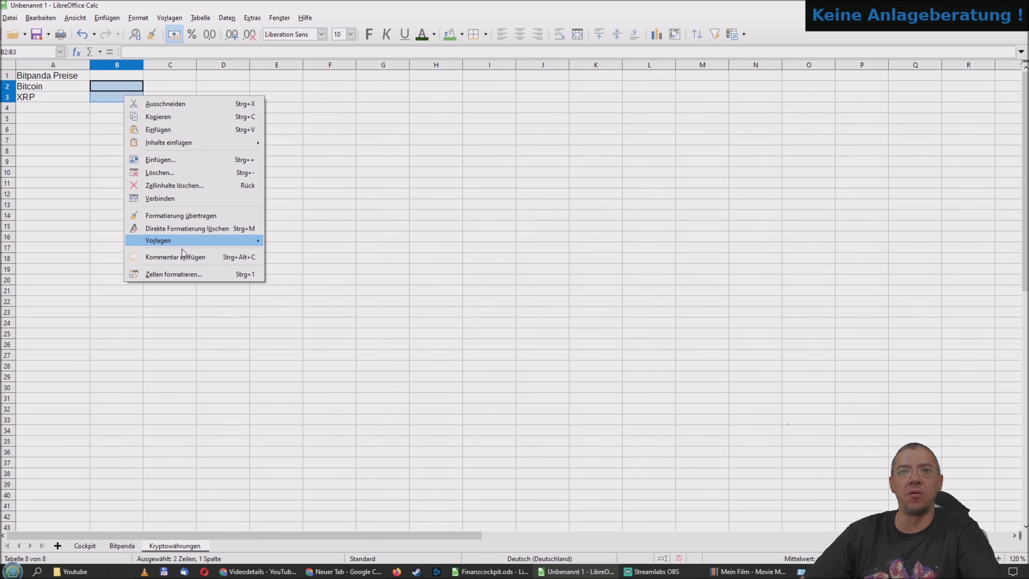
{"action": "left_click", "coordinate": [187, 278]}
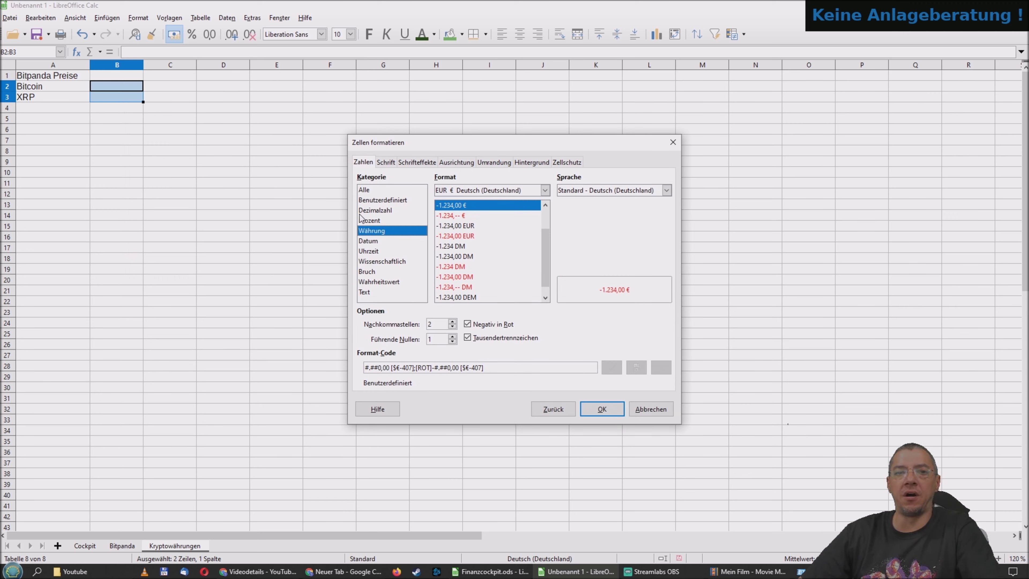
{"action": "left_click", "coordinate": [370, 210]}
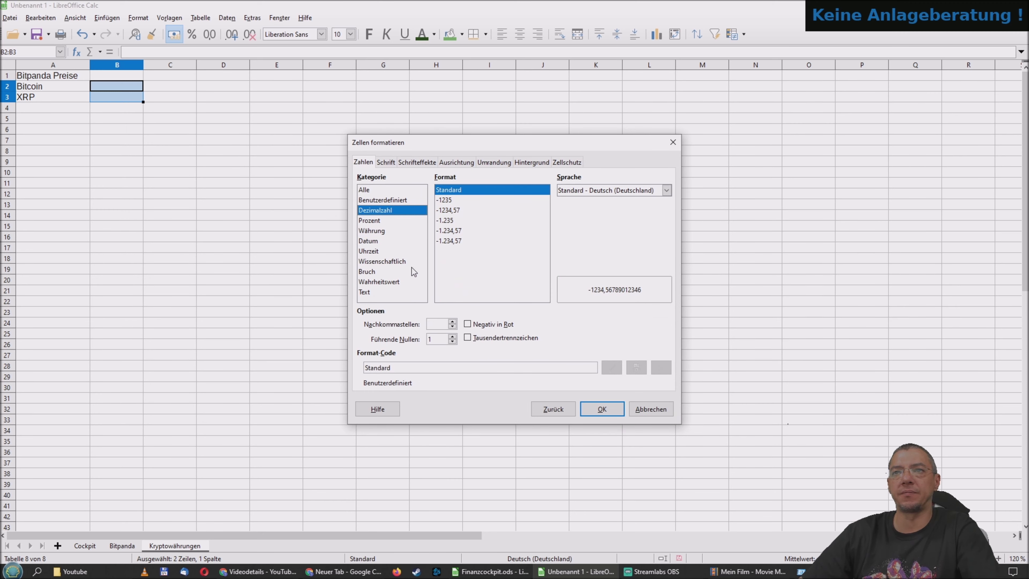
{"action": "left_click", "coordinate": [589, 404]}
{"action": "left_click", "coordinate": [117, 161]}
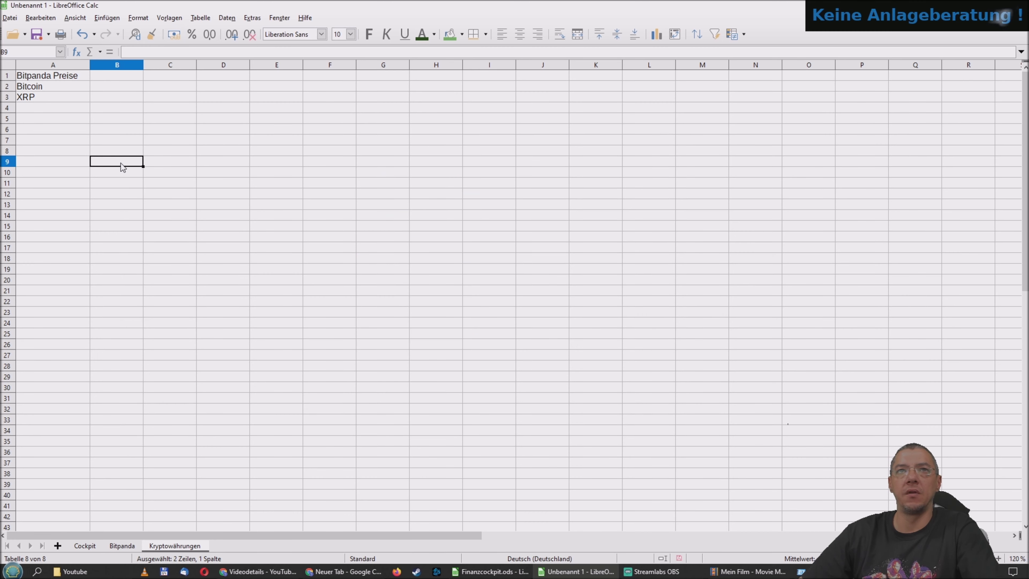
{"action": "left_click", "coordinate": [118, 88]}
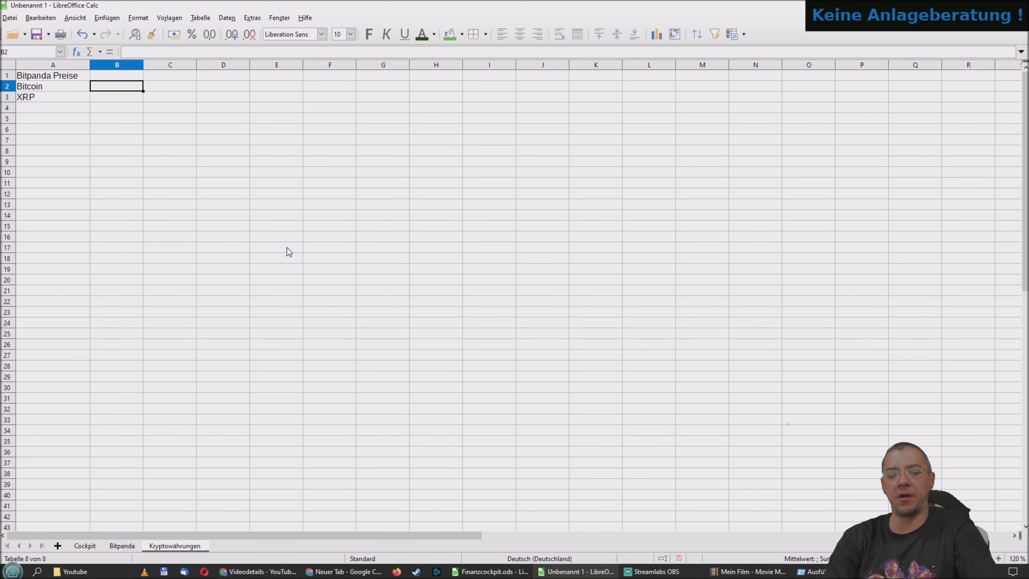
Type =WECHSELN( in B2 and switch to the Bitpanda sheet to pick the price
{"action": "type", "text": "=WE"}
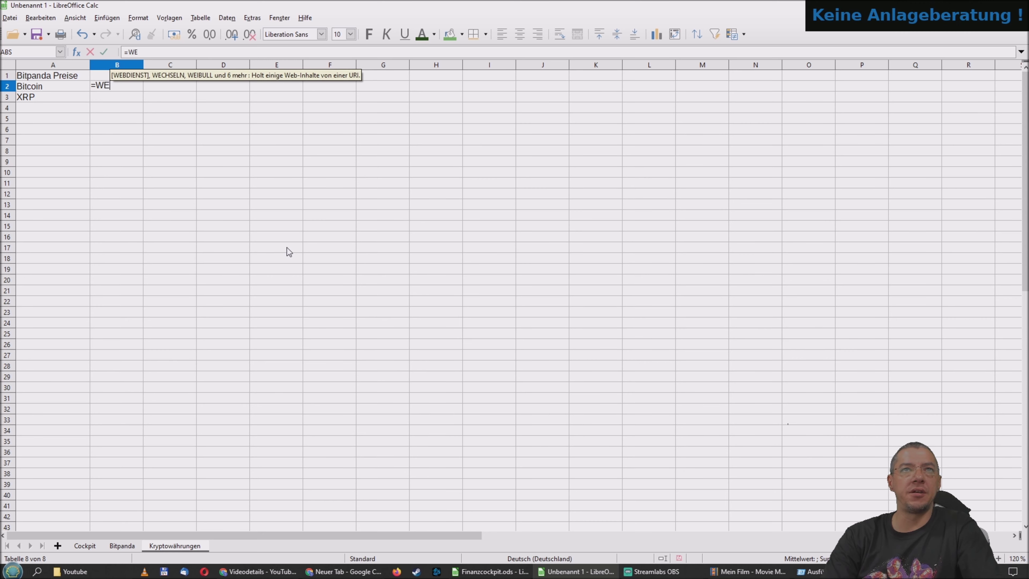
{"action": "type", "text": "CHSELN"}
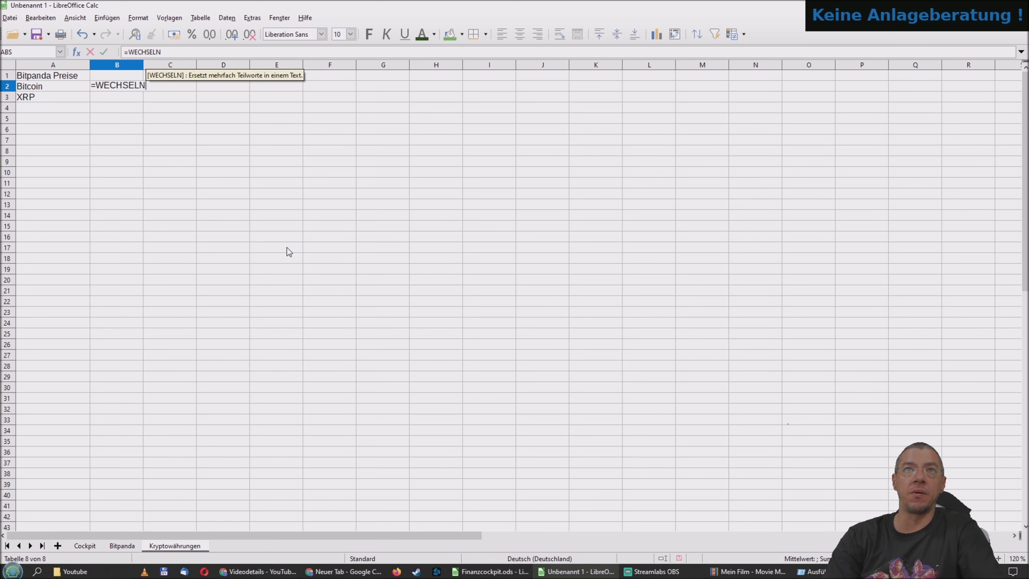
{"action": "type", "text": "("}
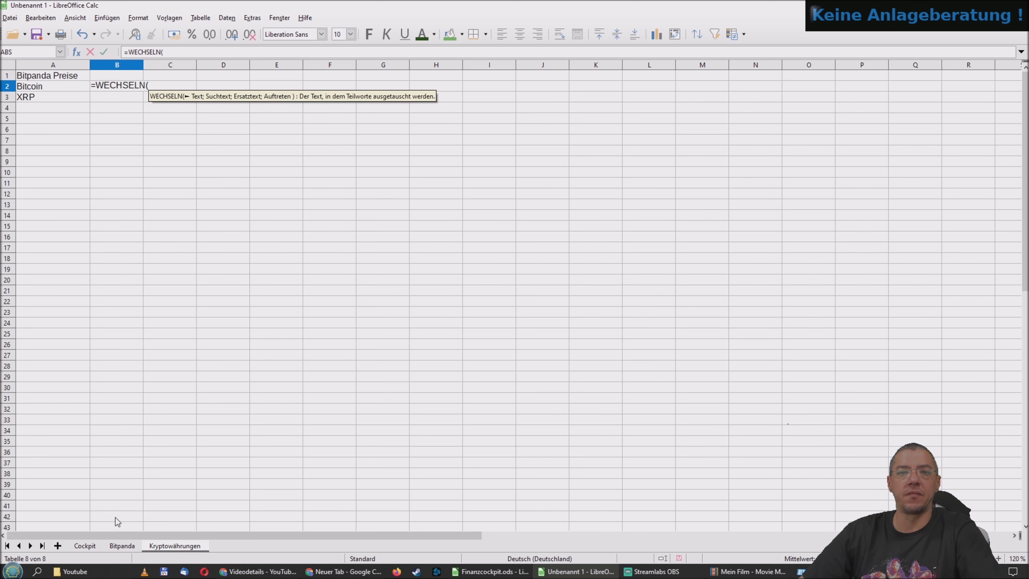
{"action": "left_click", "coordinate": [124, 546]}
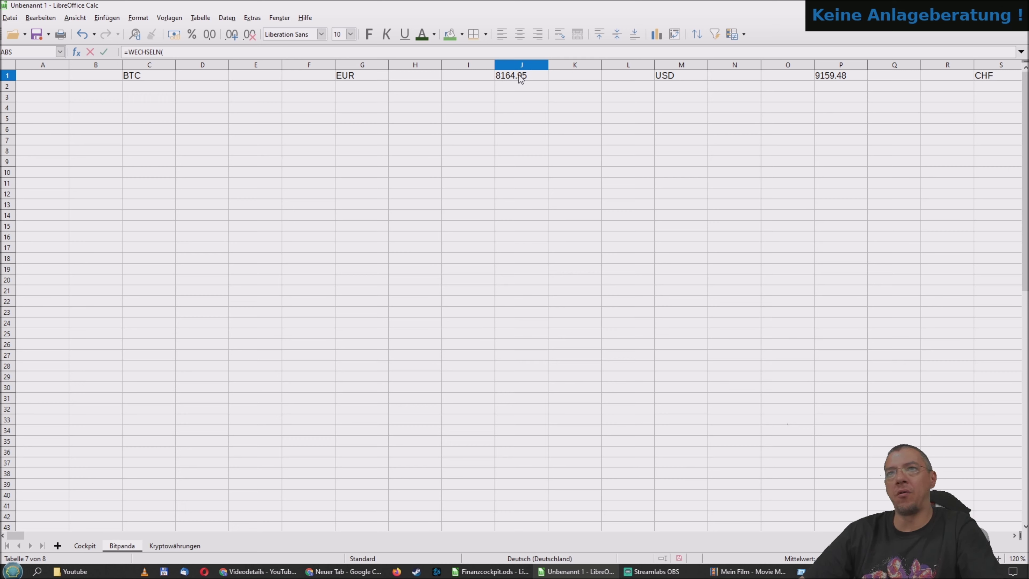
Complete B2 as =WECHSELN($Bitpanda.J1;".";",")*1 so Bitcoin shows 8164,95
{"action": "left_click", "coordinate": [519, 75]}
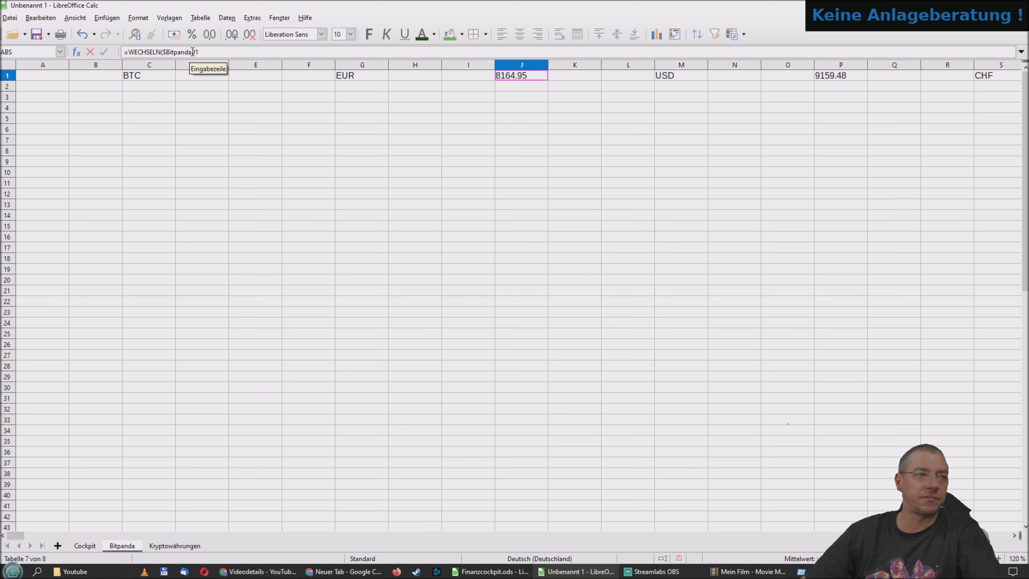
{"action": "left_click", "coordinate": [212, 52]}
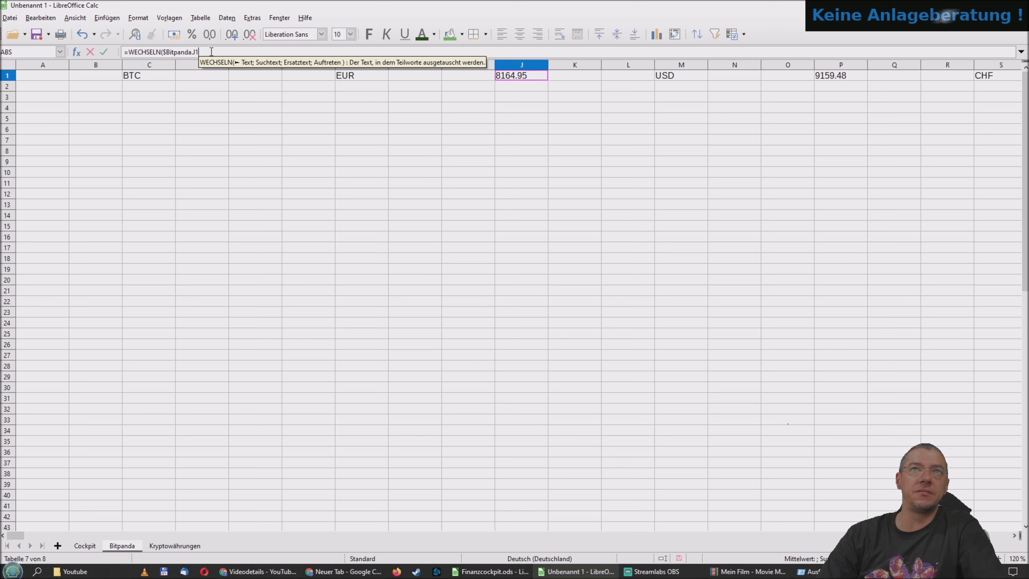
{"action": "key", "text": "Left"}
{"action": "key", "text": "Left"}
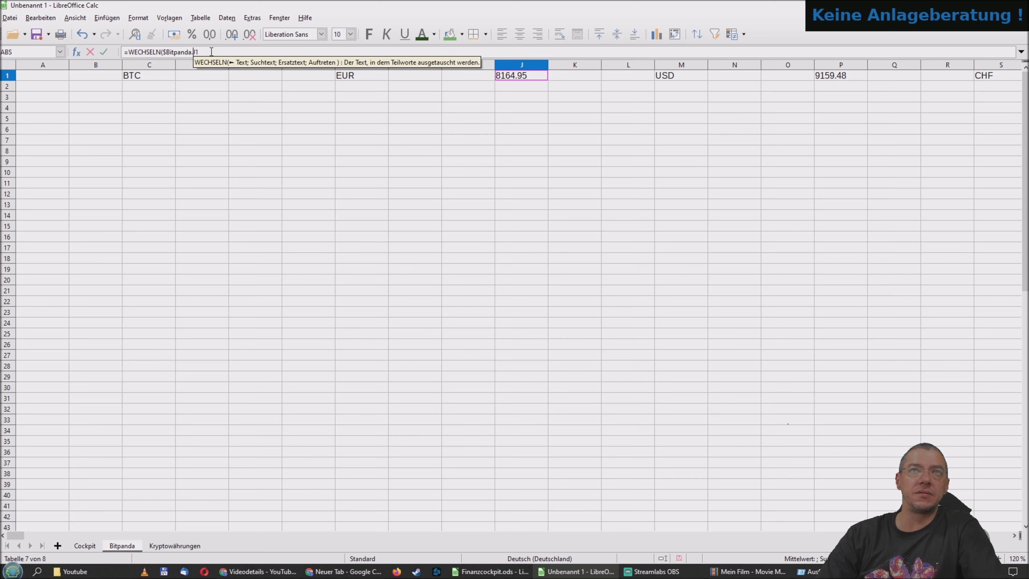
{"action": "key", "text": "Left"}
{"action": "key", "text": "Left"}
{"action": "key", "text": "Left"}
{"action": "key", "text": "Left"}
{"action": "key", "text": "Left"}
{"action": "key", "text": "Left"}
{"action": "key", "text": "Left"}
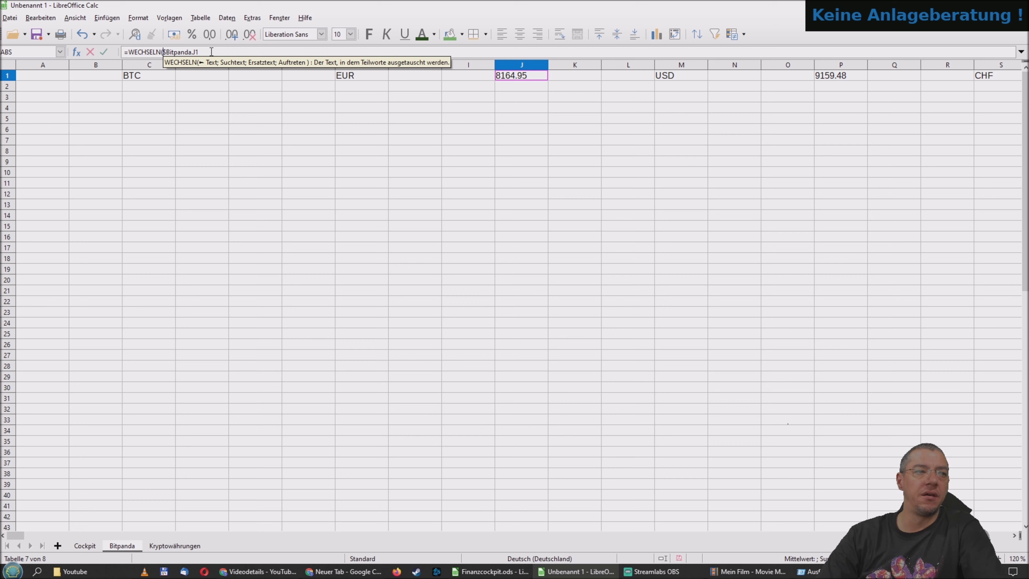
{"action": "key", "text": "End"}
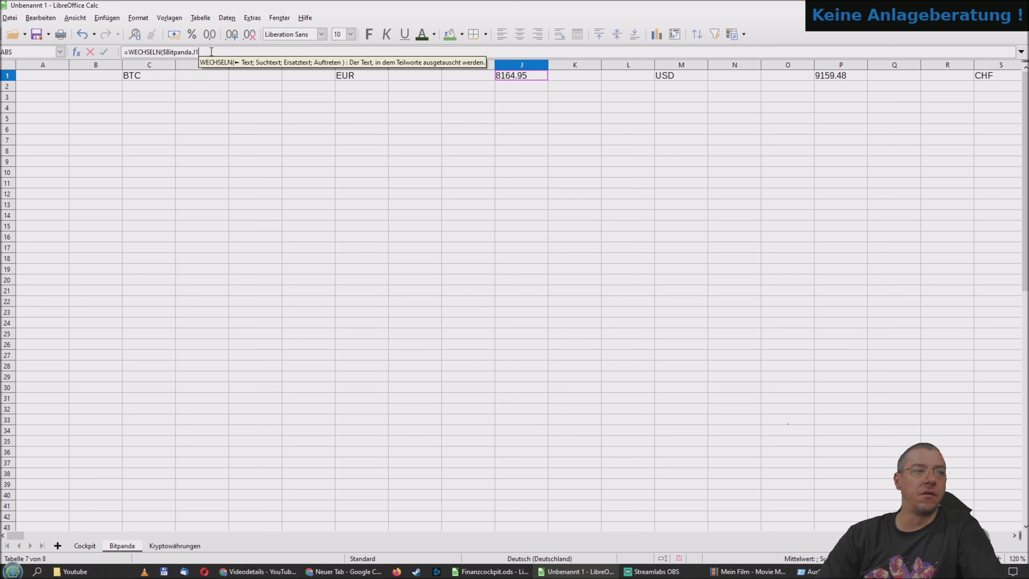
{"action": "type", "text": ";"}
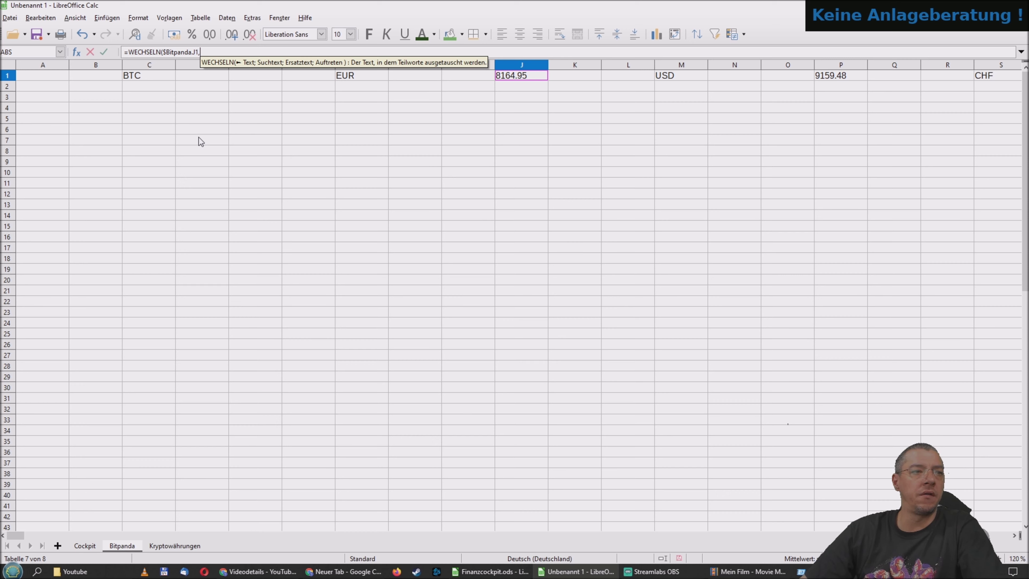
{"action": "key", "text": "BackSpace"}
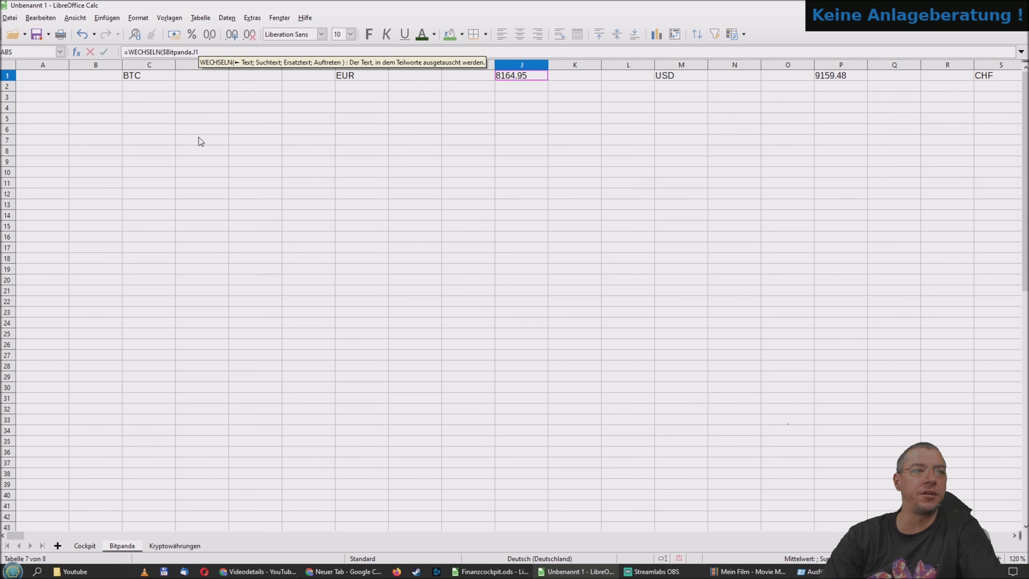
{"action": "type", "text": ";"}
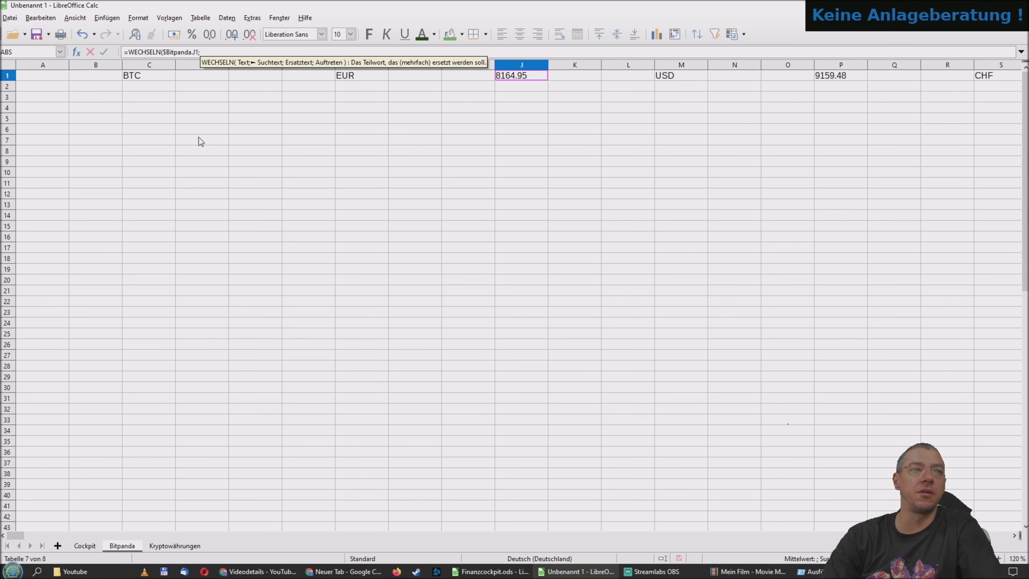
{"action": "type", "text": "\""}
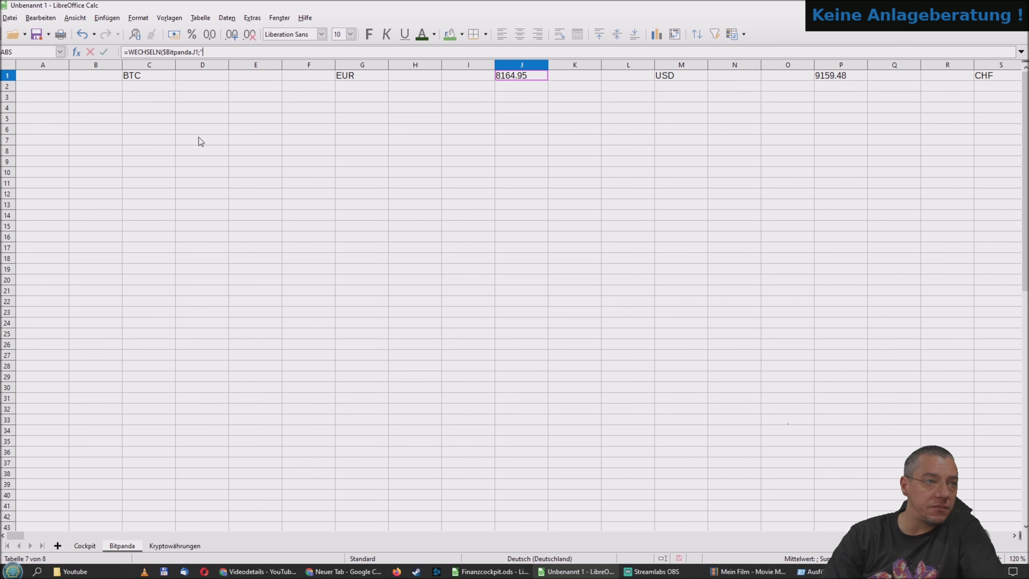
{"action": "type", "text": "."}
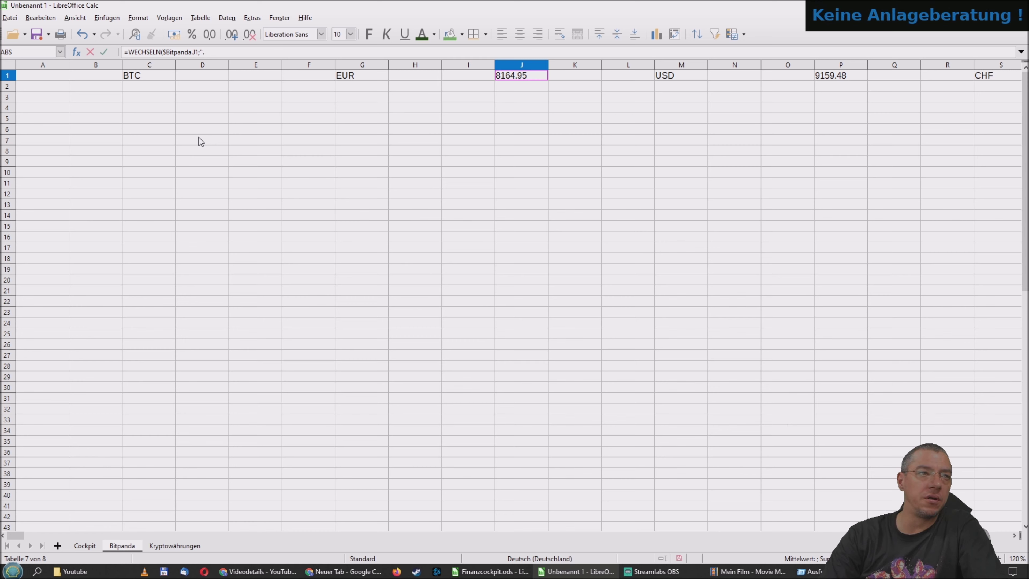
{"action": "type", "text": "\""}
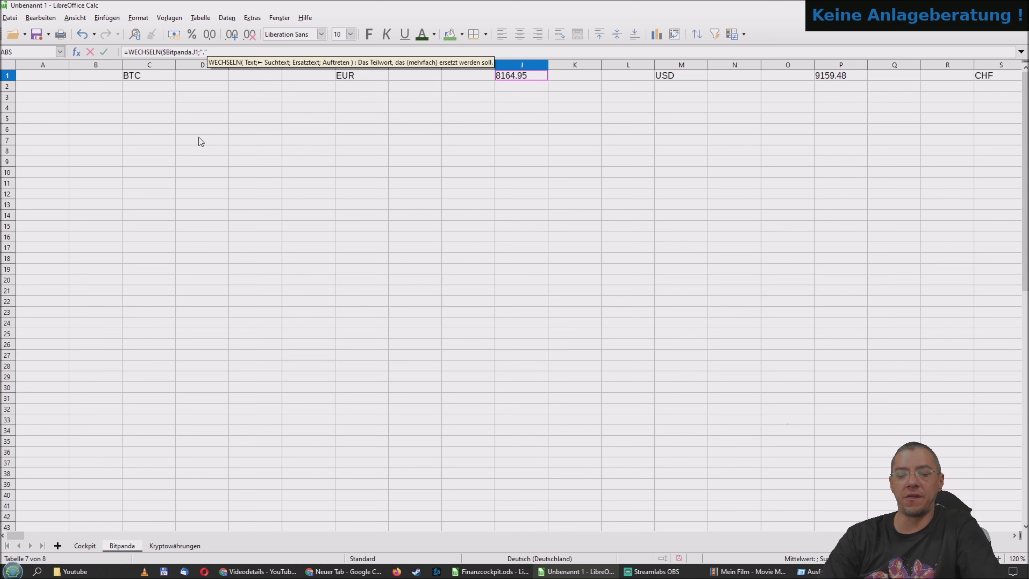
{"action": "type", "text": ";"}
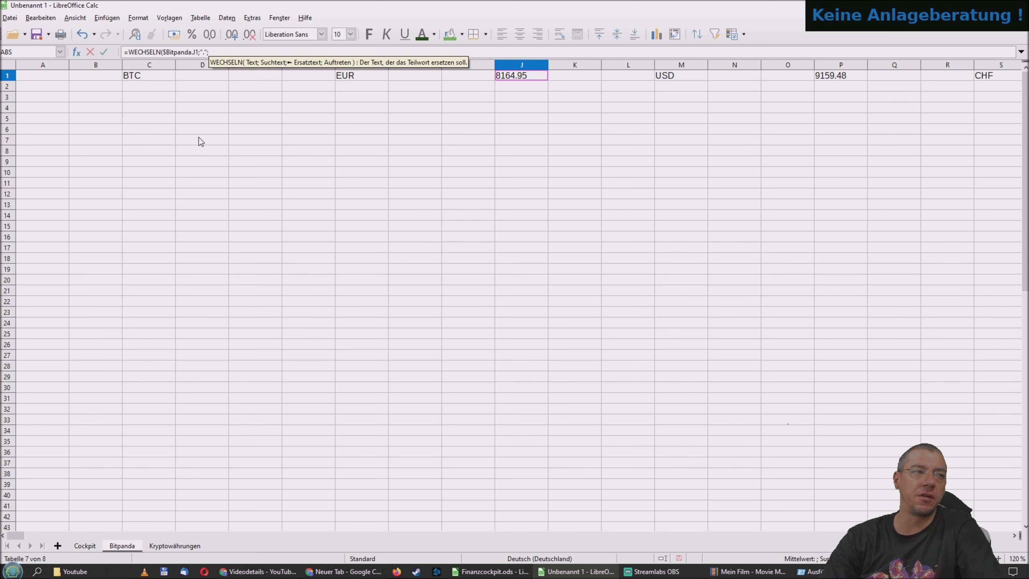
{"action": "type", "text": "\",\")"}
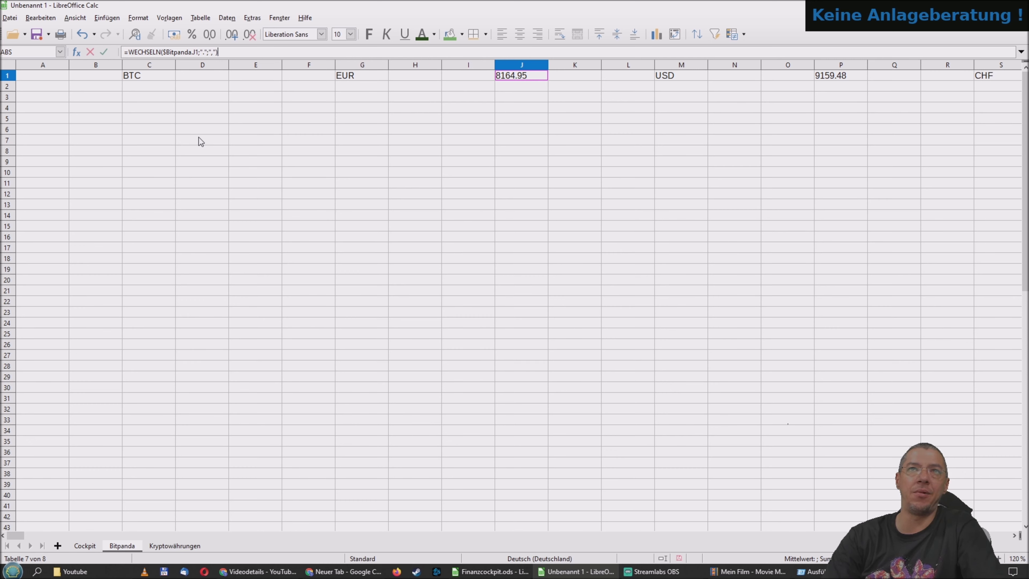
{"action": "type", "text": "*"}
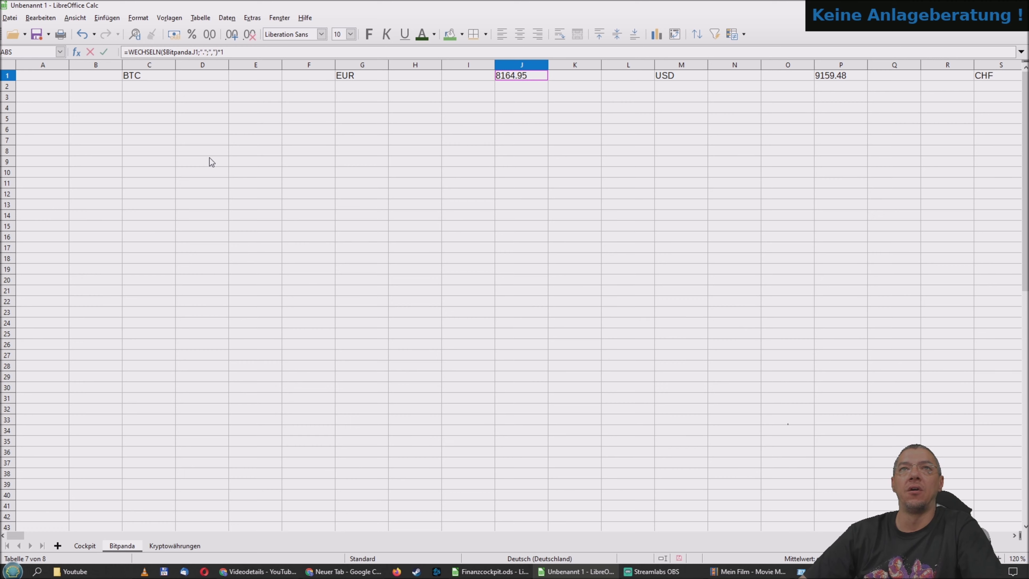
{"action": "key", "text": "Return"}
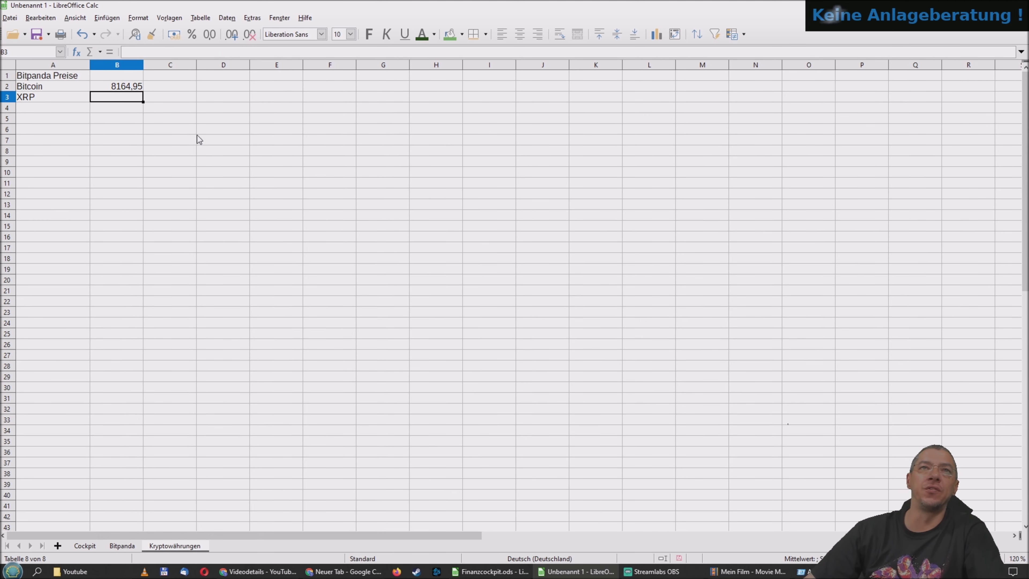
{"action": "left_click", "coordinate": [134, 87]}
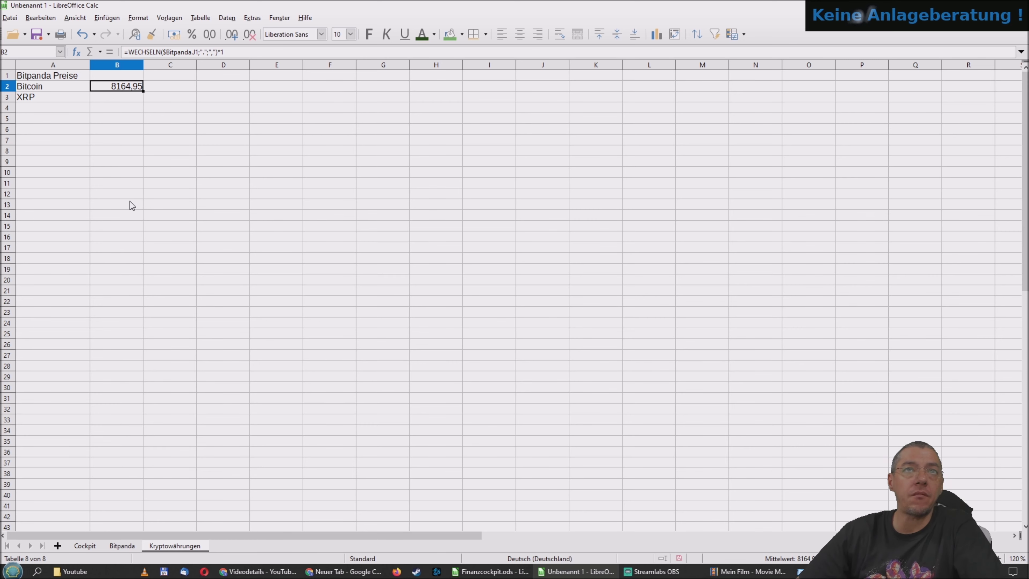
{"action": "left_click", "coordinate": [133, 104]}
{"action": "left_click", "coordinate": [131, 92]}
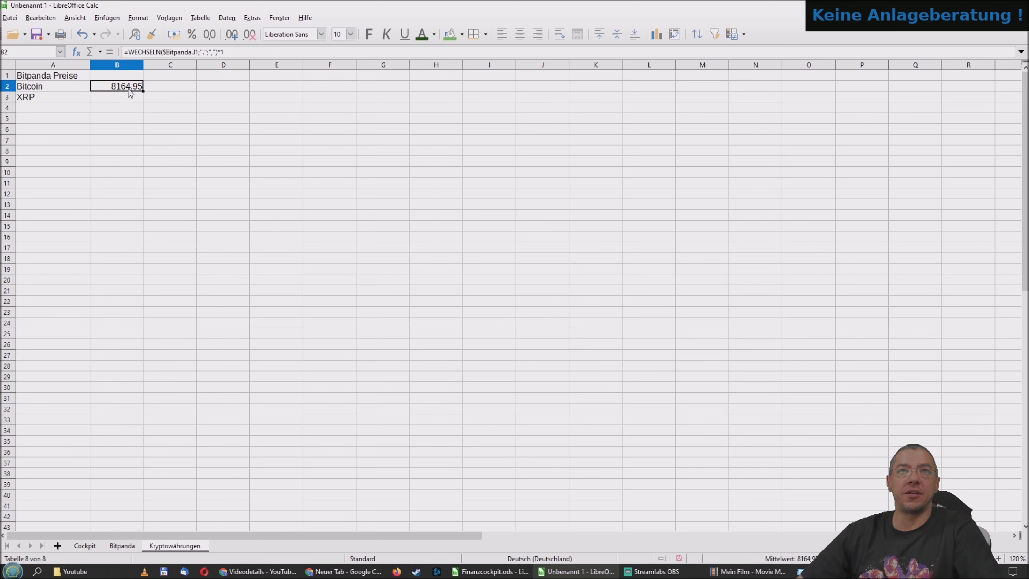
{"action": "left_click", "coordinate": [113, 100]}
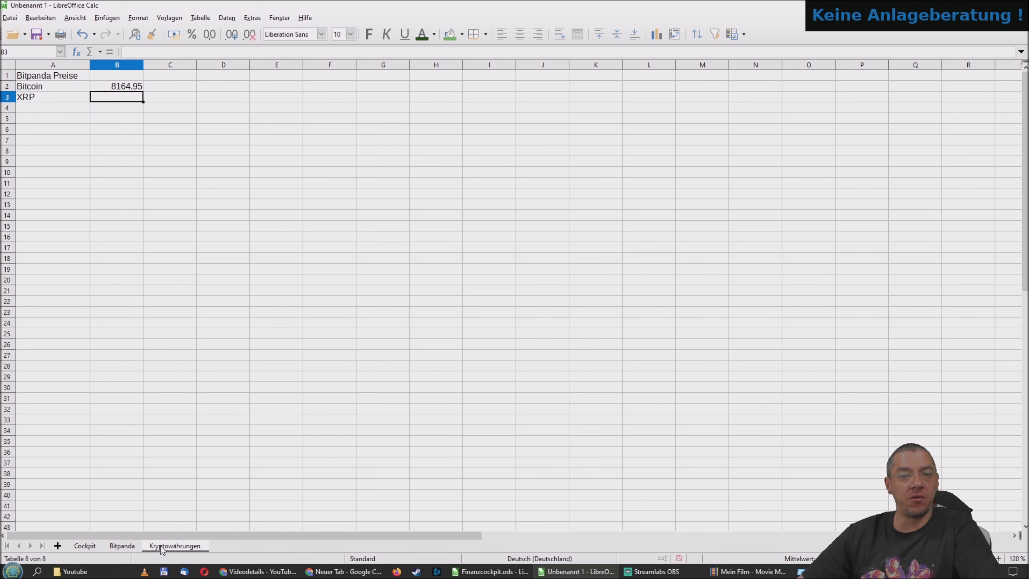
{"action": "left_click", "coordinate": [128, 546]}
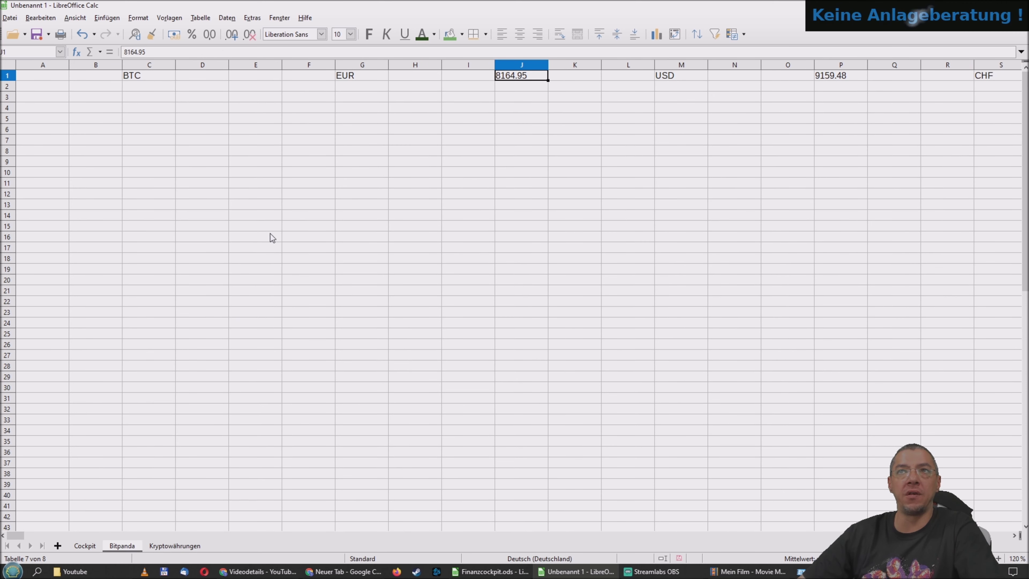
{"action": "left_click", "coordinate": [222, 226]}
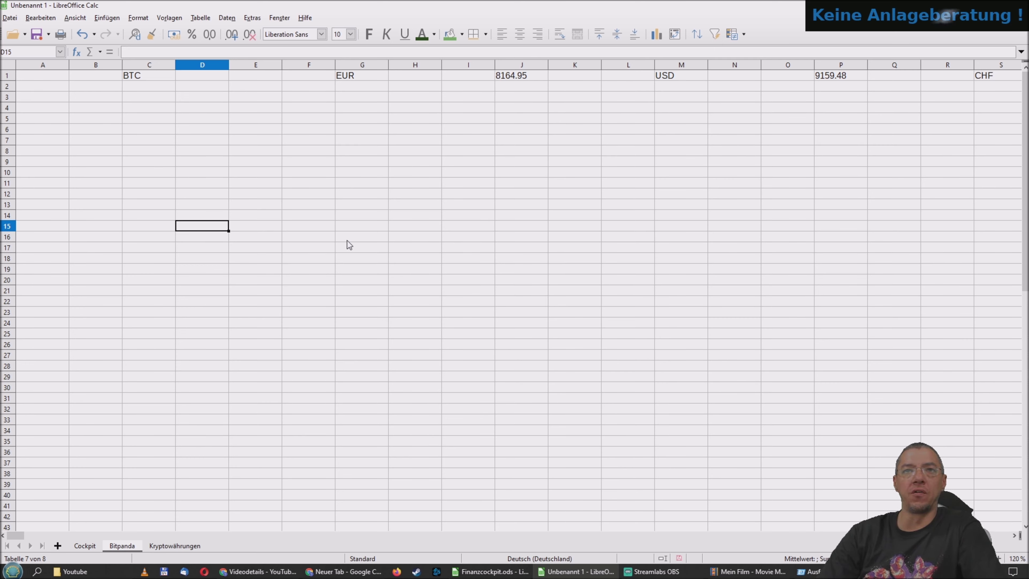
{"action": "key", "text": "ctrl+f"}
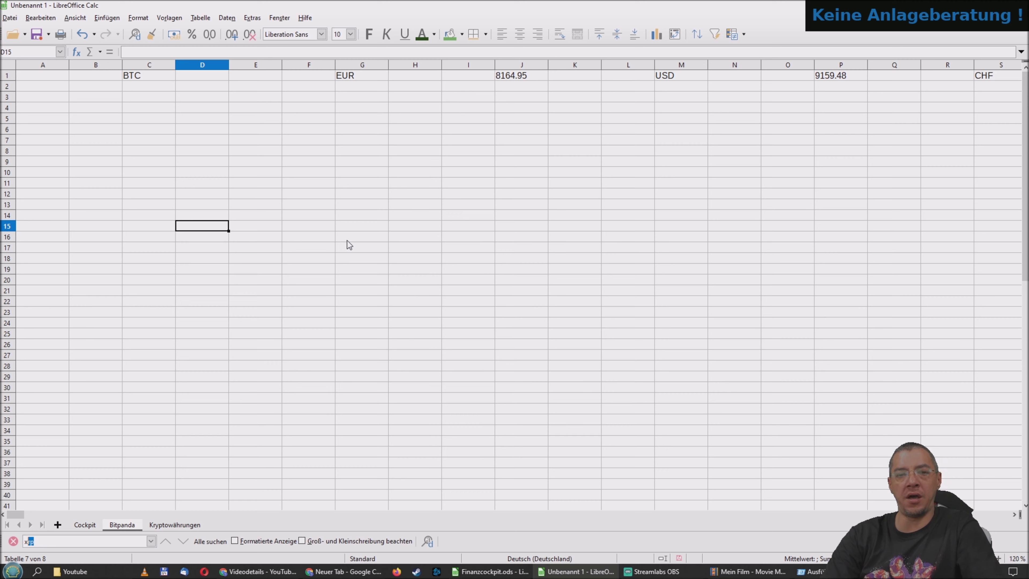
{"action": "key", "text": "Return"}
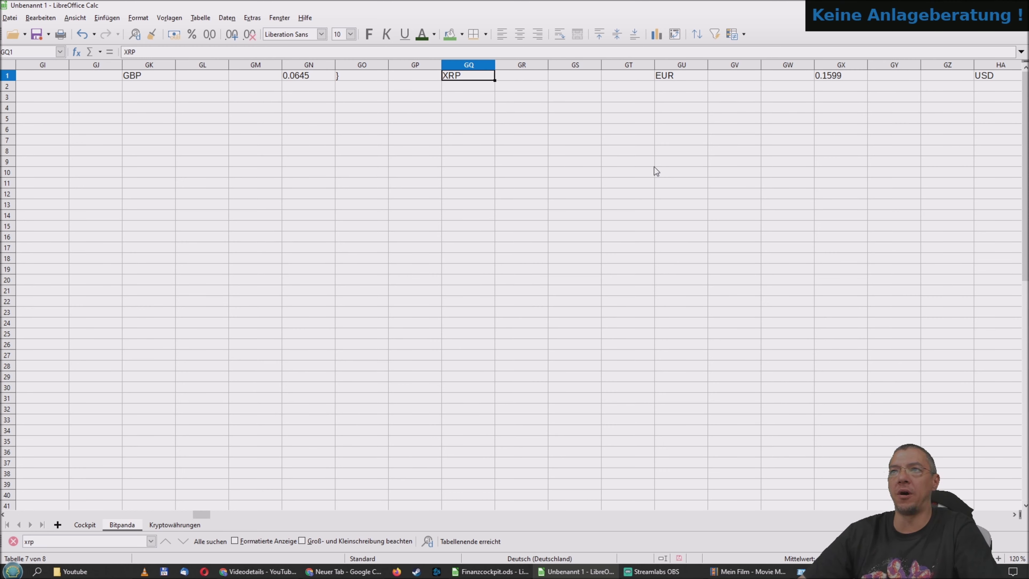
{"action": "left_click", "coordinate": [830, 79]}
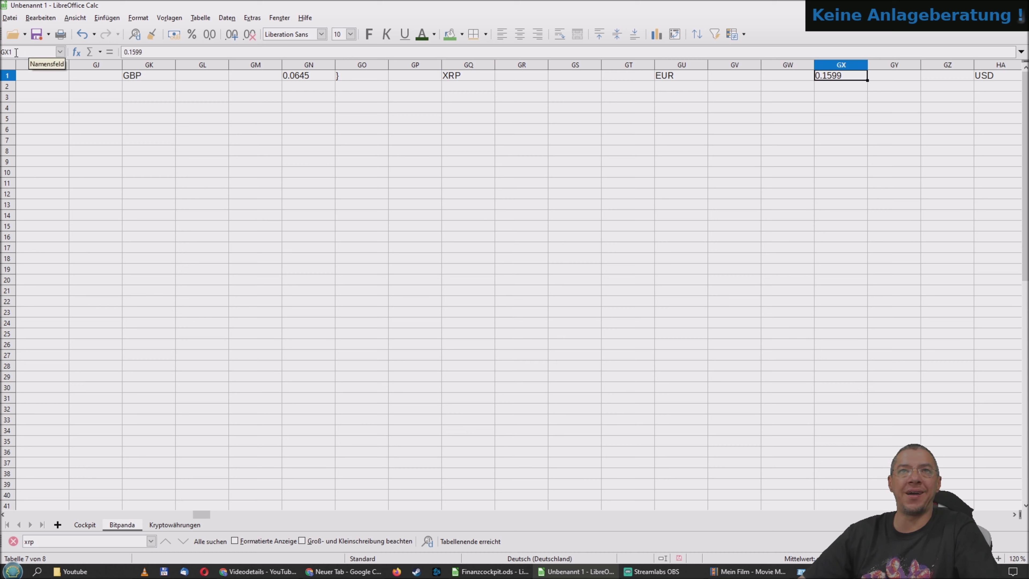
{"action": "left_click", "coordinate": [123, 540]}
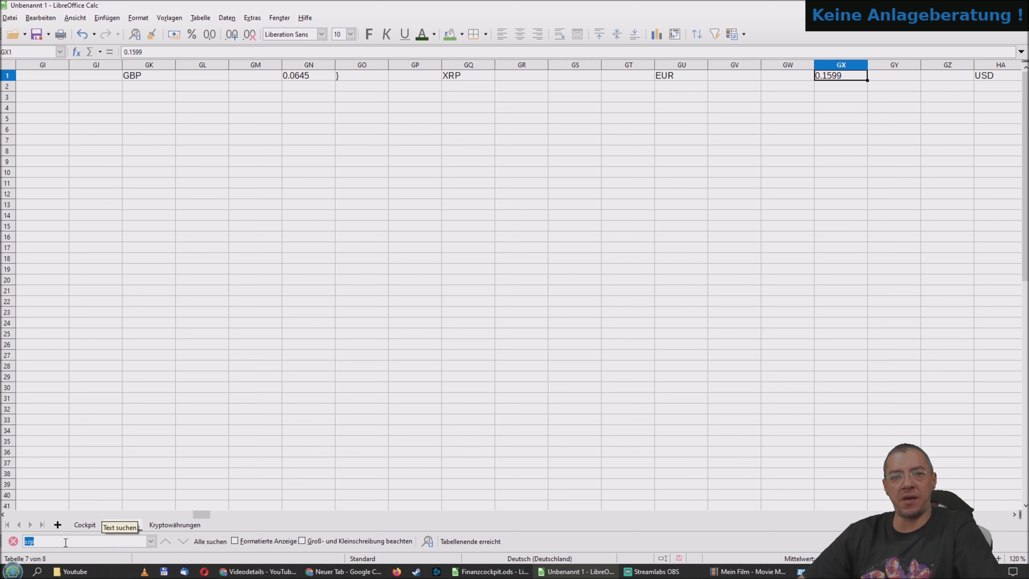
{"action": "key", "text": "Escape"}
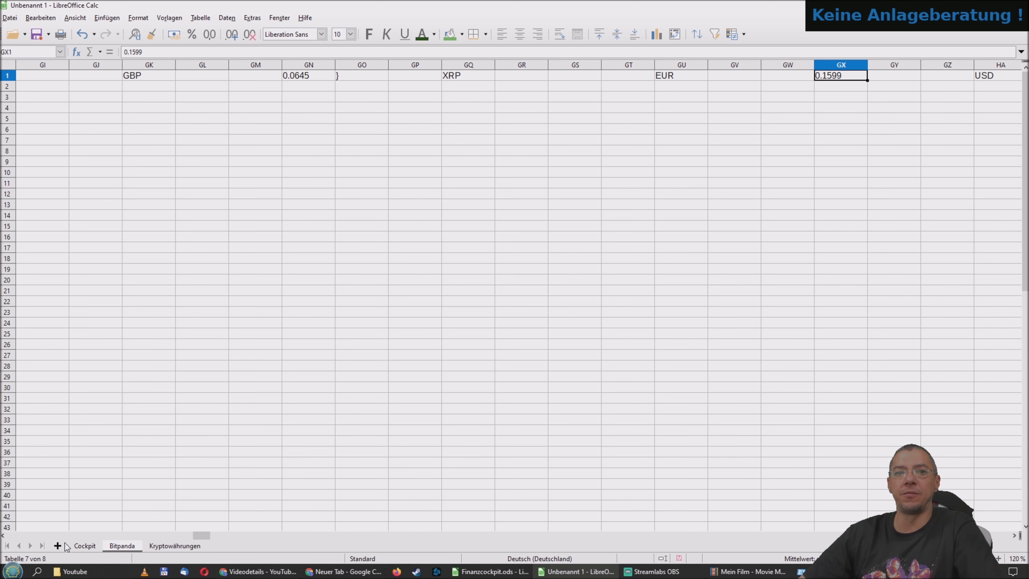
{"action": "left_click", "coordinate": [179, 546]}
{"action": "left_click", "coordinate": [130, 88]}
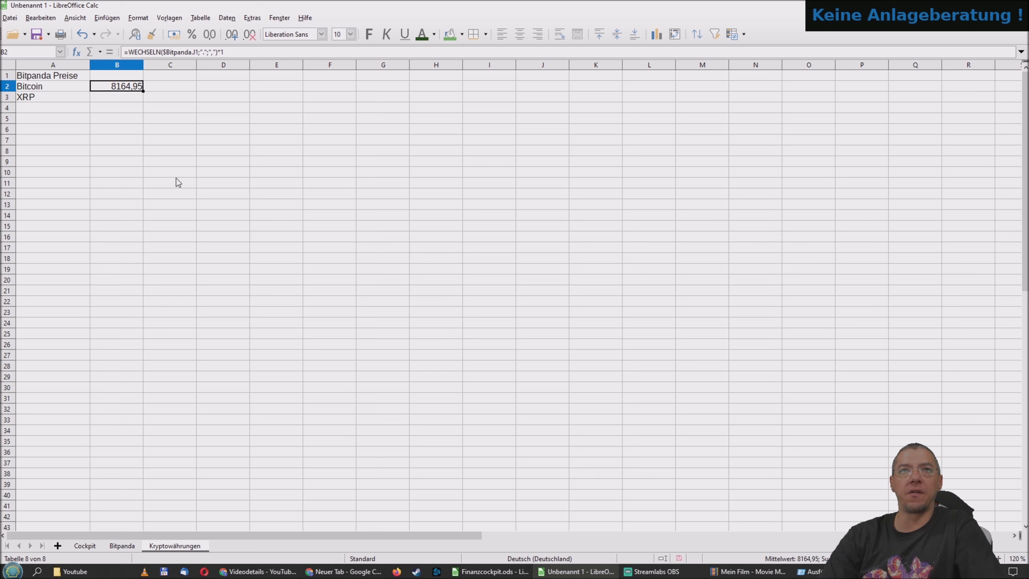
Copy Bitcoin's formula into B3 and repoint it to $Bitpanda.GX1, giving XRP 0,1599
{"action": "key", "text": "ctrl+c"}
{"action": "key", "text": "Down"}
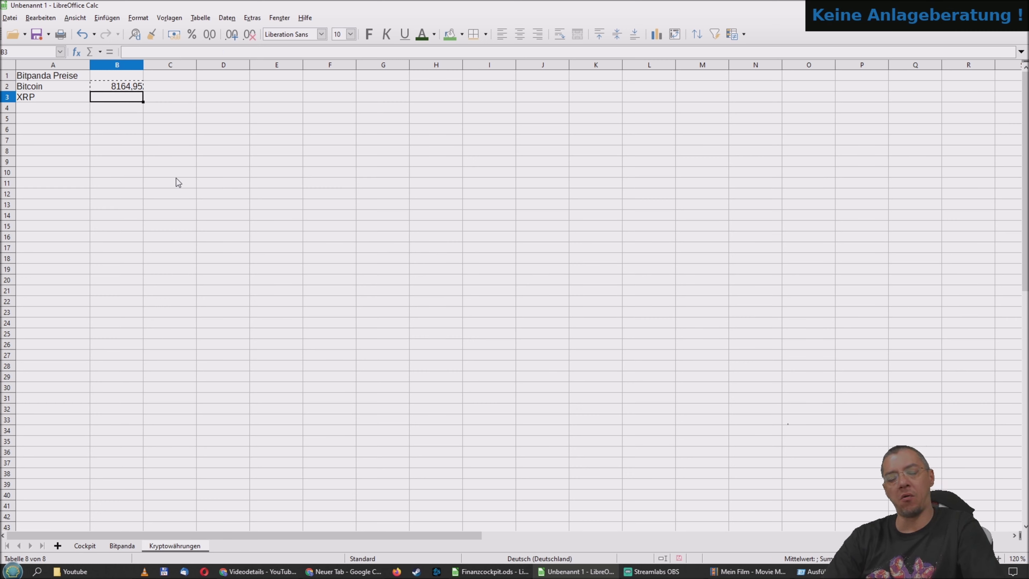
{"action": "key", "text": "ctrl+v"}
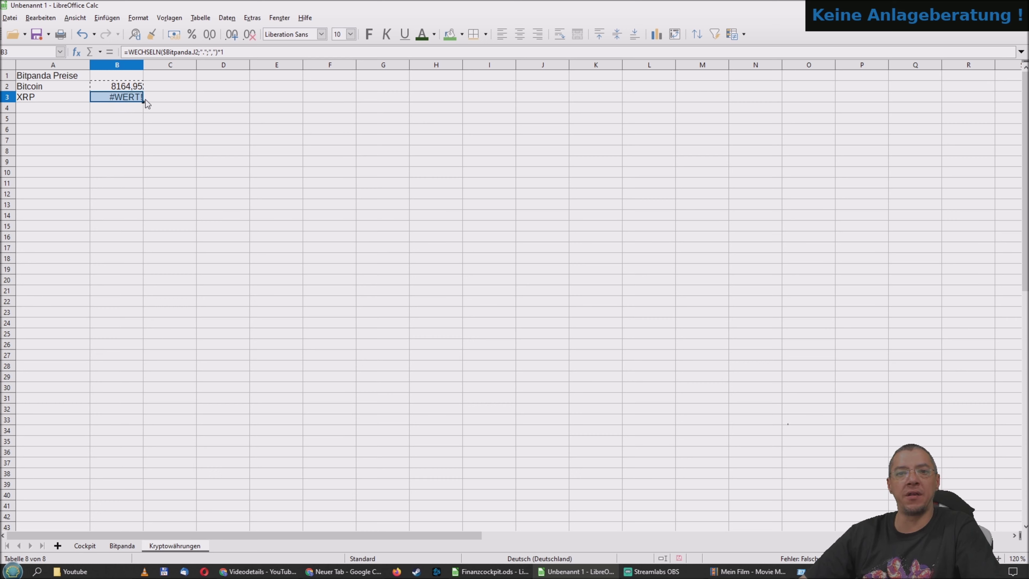
{"action": "left_click", "coordinate": [193, 52]}
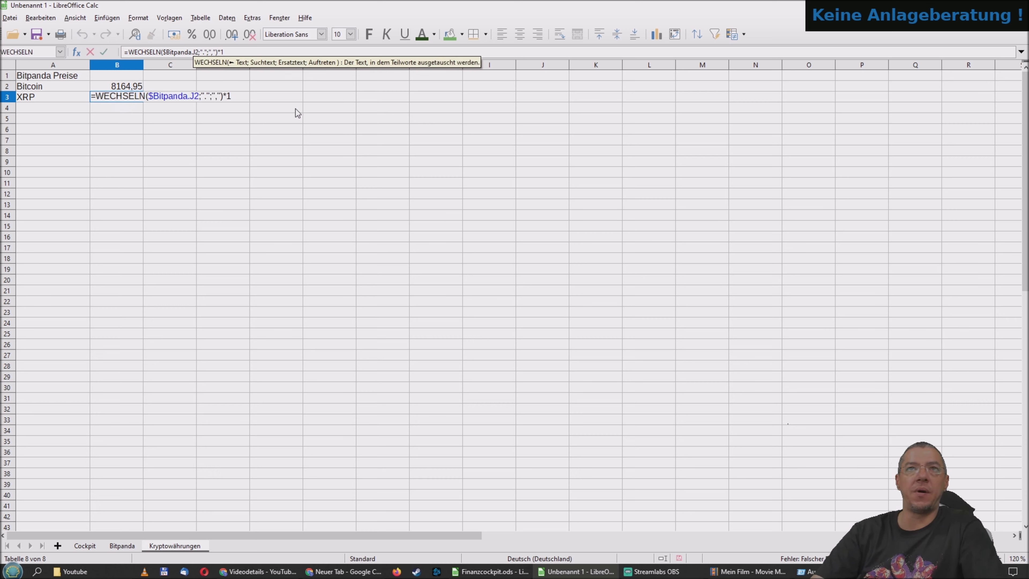
{"action": "key", "text": "Delete"}
{"action": "key", "text": "Delete"}
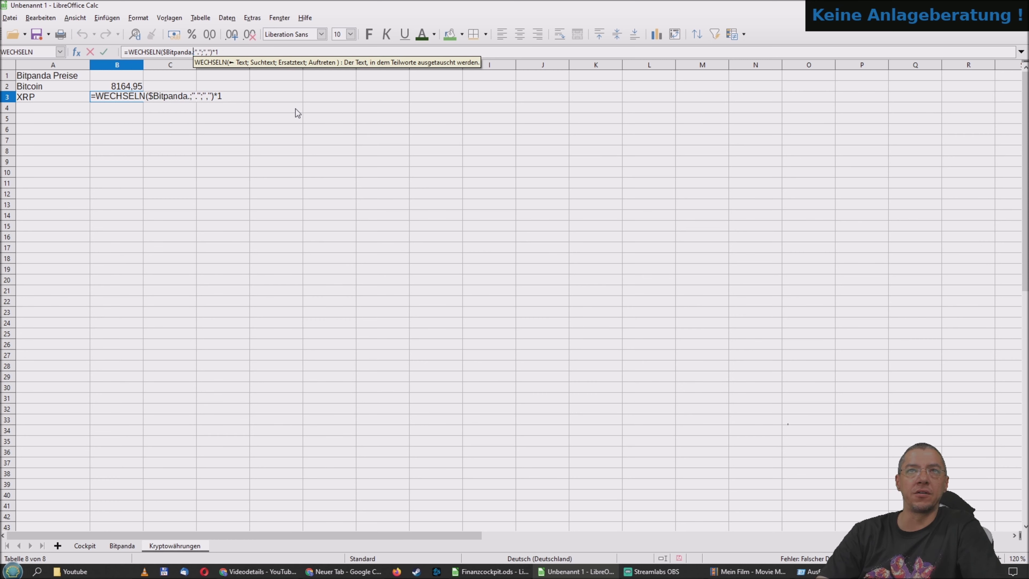
{"action": "type", "text": "GX1"}
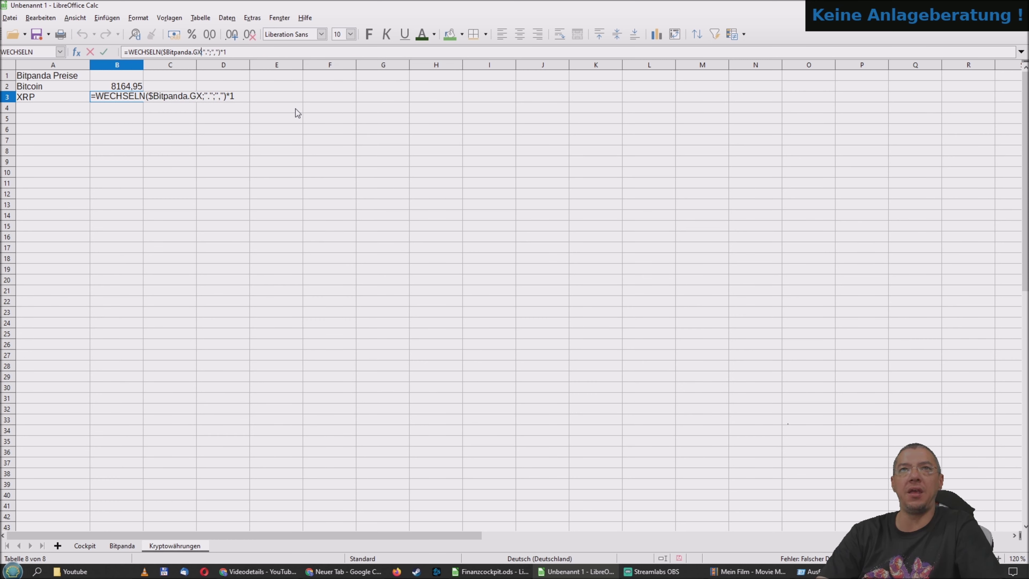
{"action": "key", "text": "Return"}
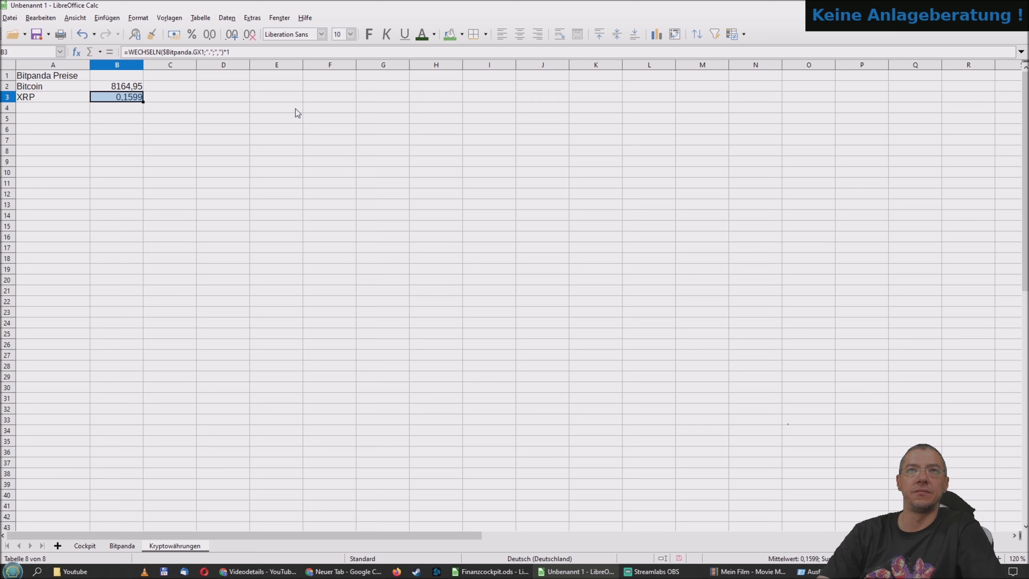
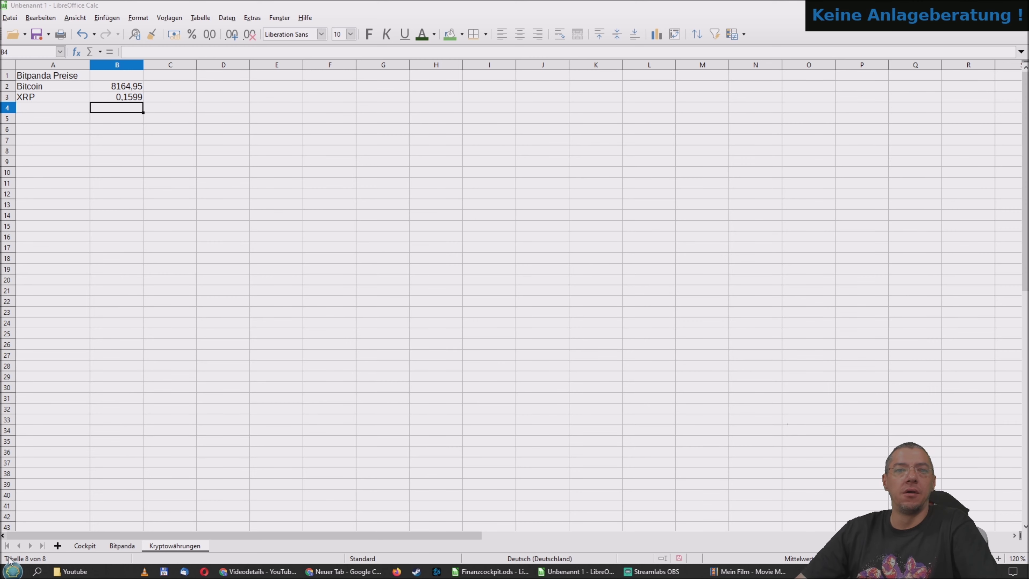
On the Cockpit sheet, enter Stückzahl 0,01442599 in B10 for Bitcoin and 14991,971653 in B11 for XRP
{"action": "left_click", "coordinate": [87, 546]}
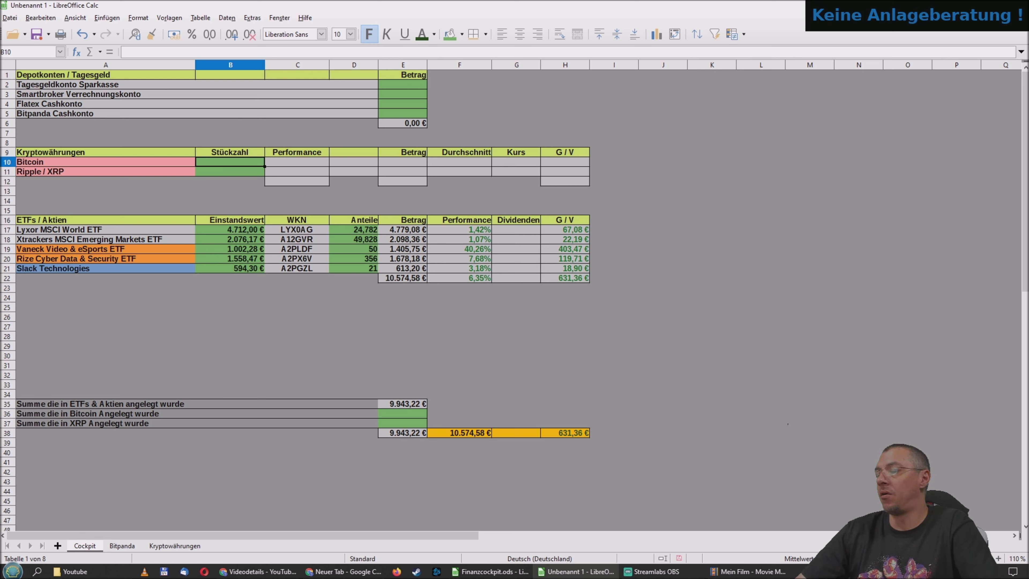
{"action": "key", "text": "alt+Tab"}
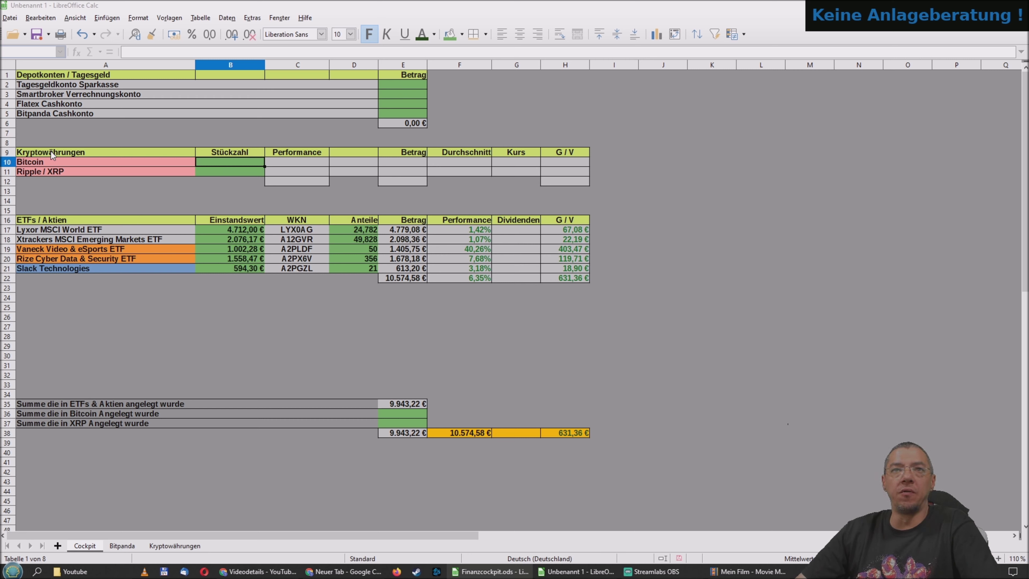
{"action": "key", "text": "alt+Tab"}
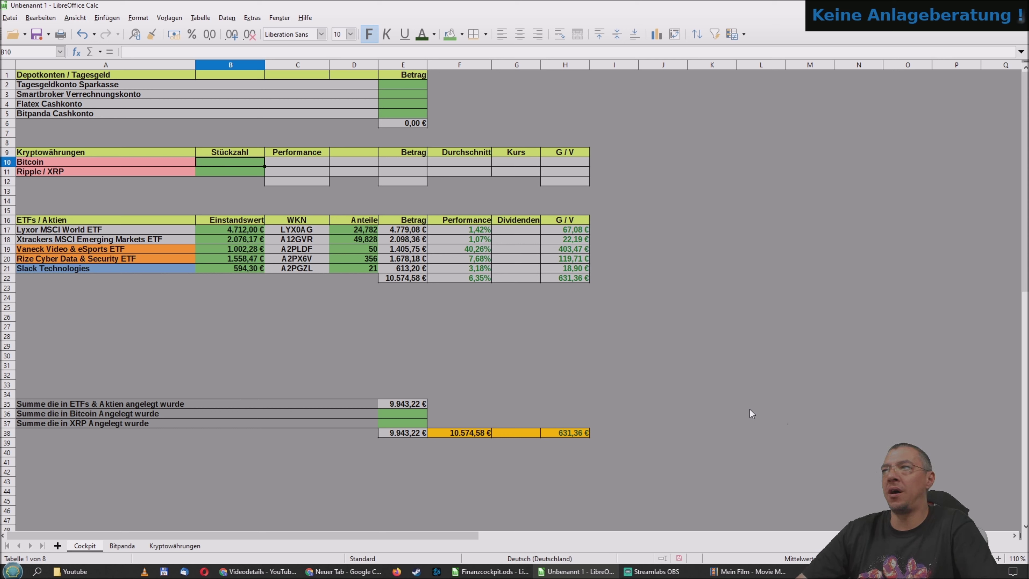
{"action": "type", "text": "0,0"}
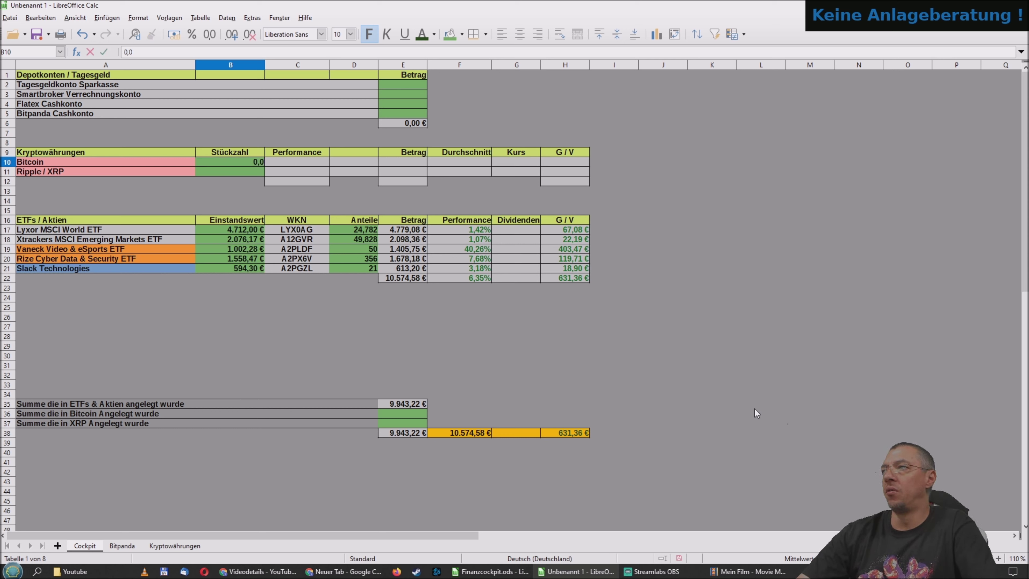
{"action": "type", "text": "14425"}
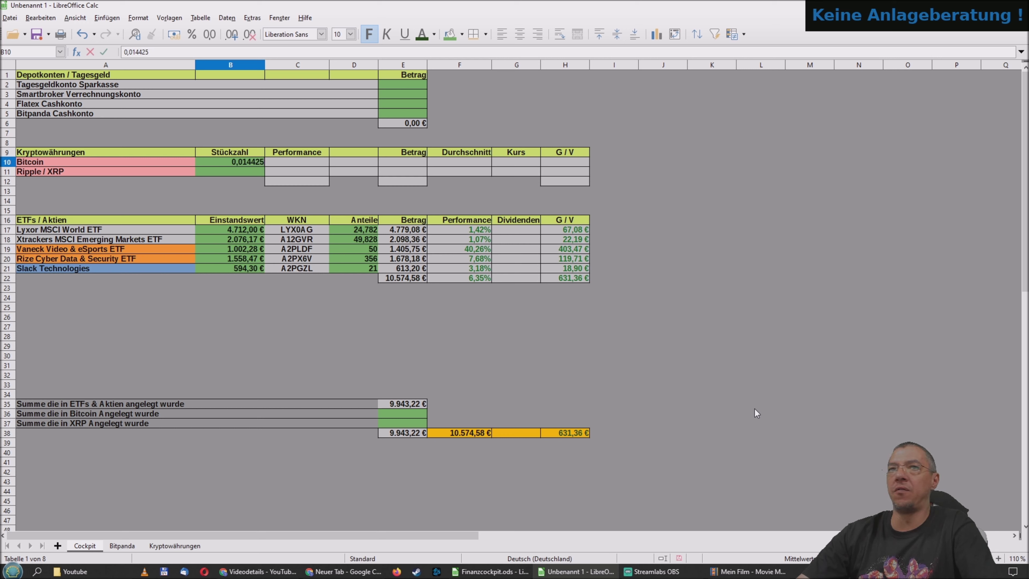
{"action": "type", "text": "99"}
{"action": "key", "text": "Return"}
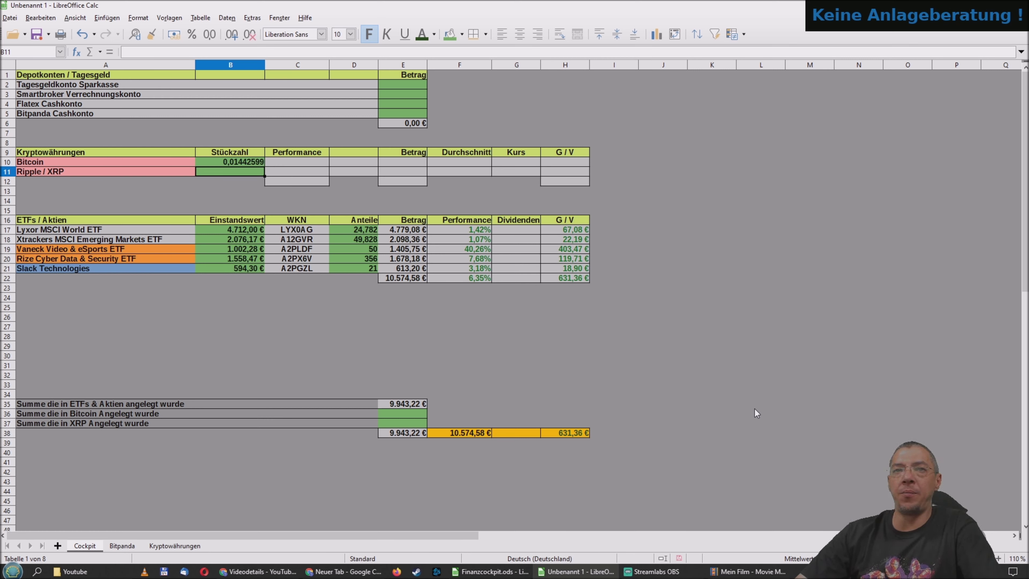
{"action": "type", "text": "14"}
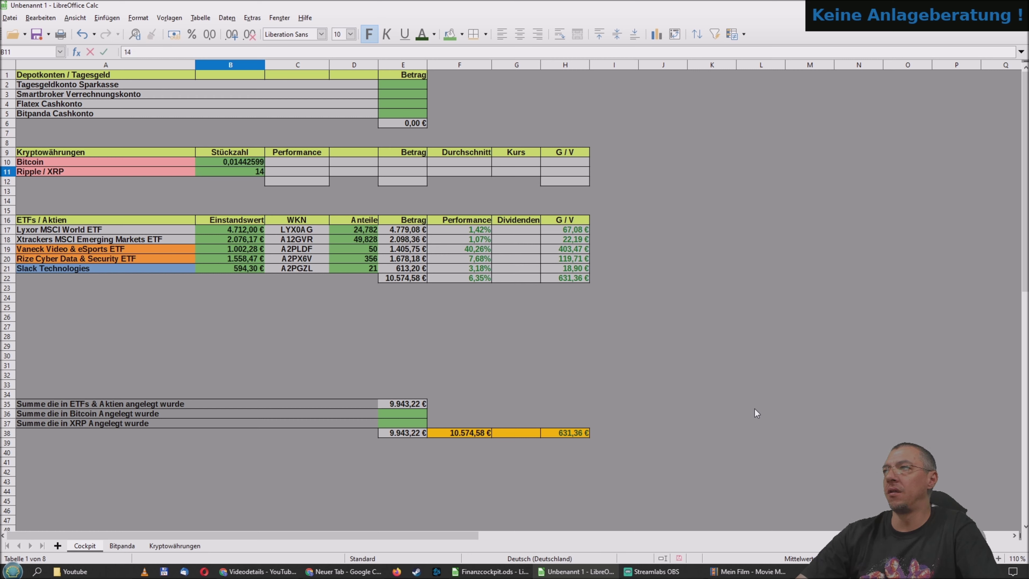
{"action": "type", "text": "9"}
{"action": "type", "text": "91,971"}
{"action": "type", "text": "653"}
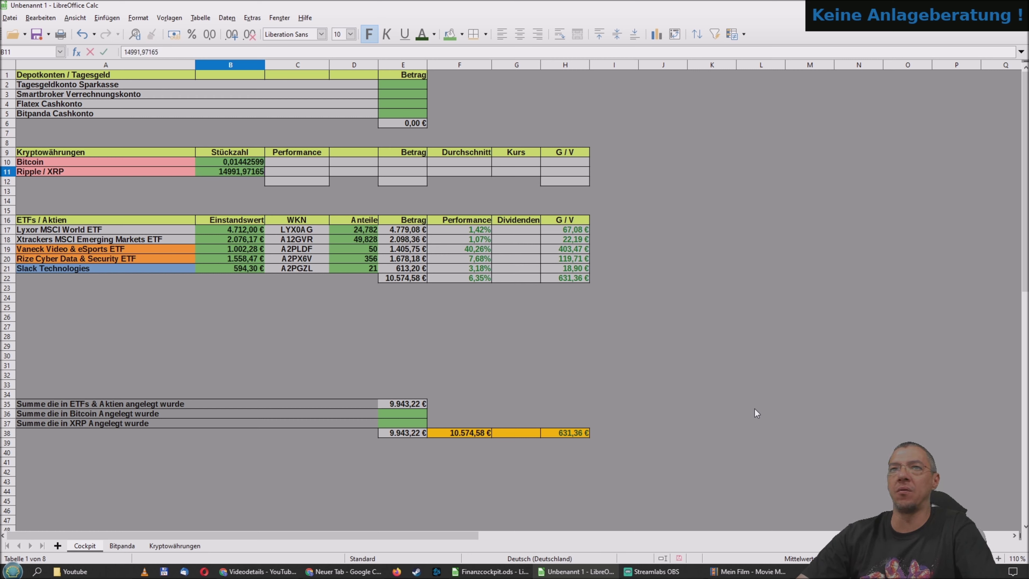
{"action": "key", "text": "Return"}
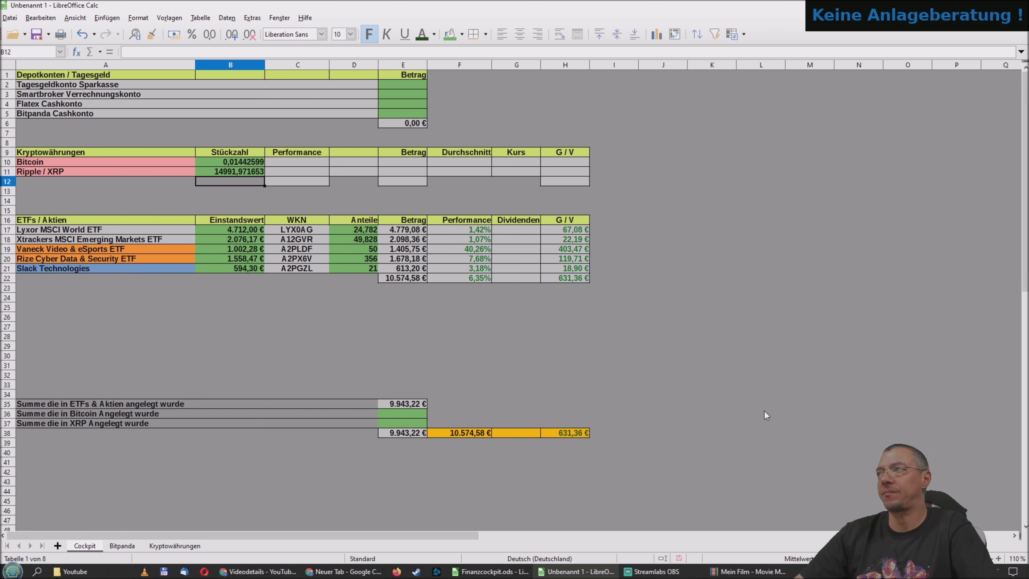
Review the Betrag formulas in E10 and E17 and the Bitcoin and XRP price formulas on Kryptowährungen
{"action": "left_click", "coordinate": [408, 160]}
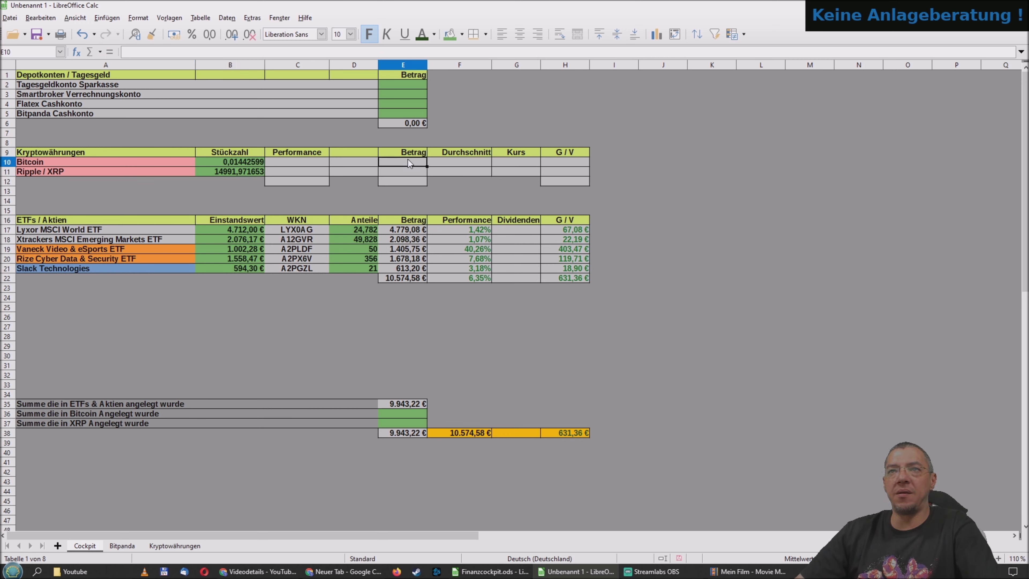
{"action": "left_click", "coordinate": [398, 234]}
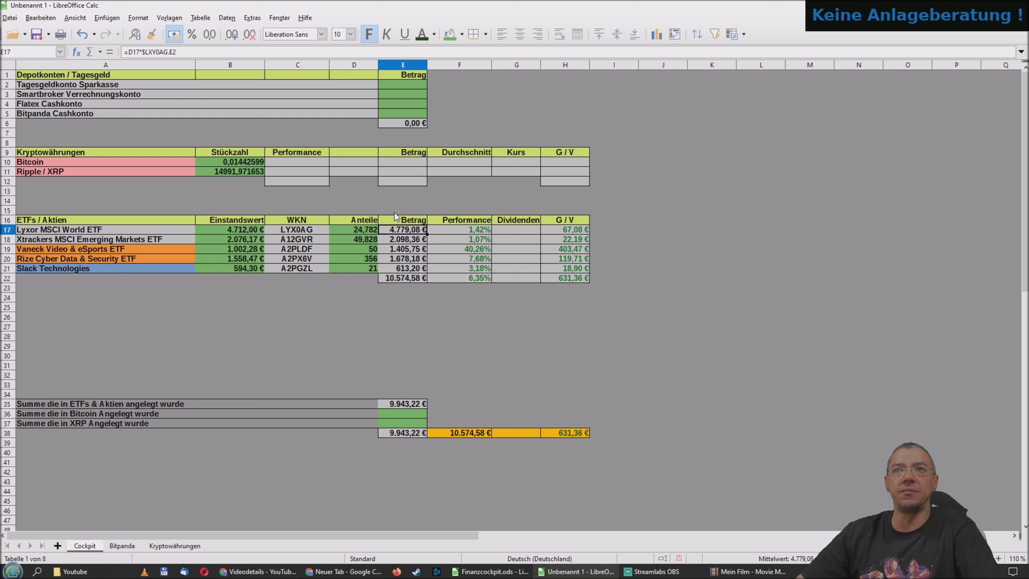
{"action": "left_click", "coordinate": [394, 158]}
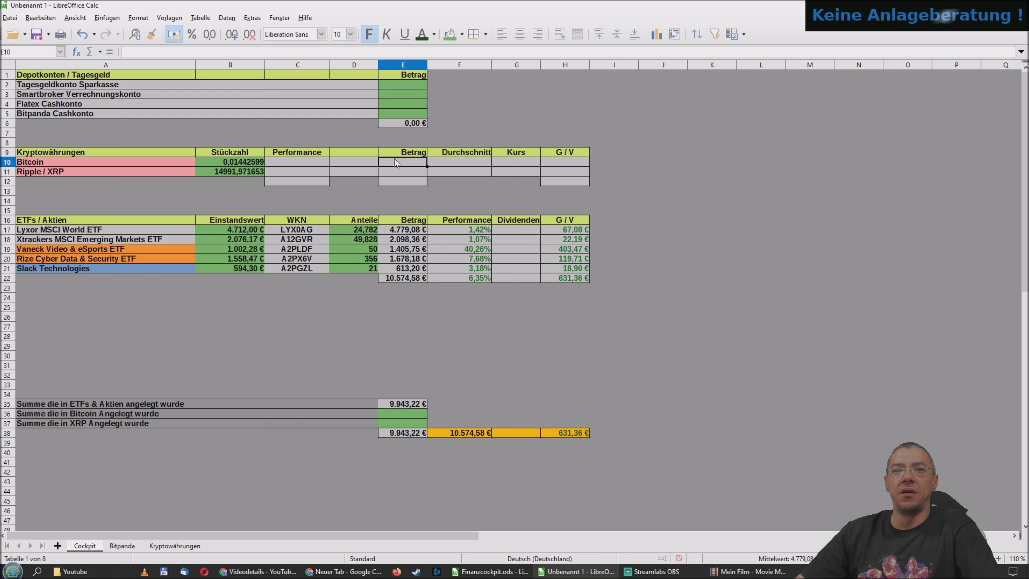
{"action": "left_click", "coordinate": [168, 546]}
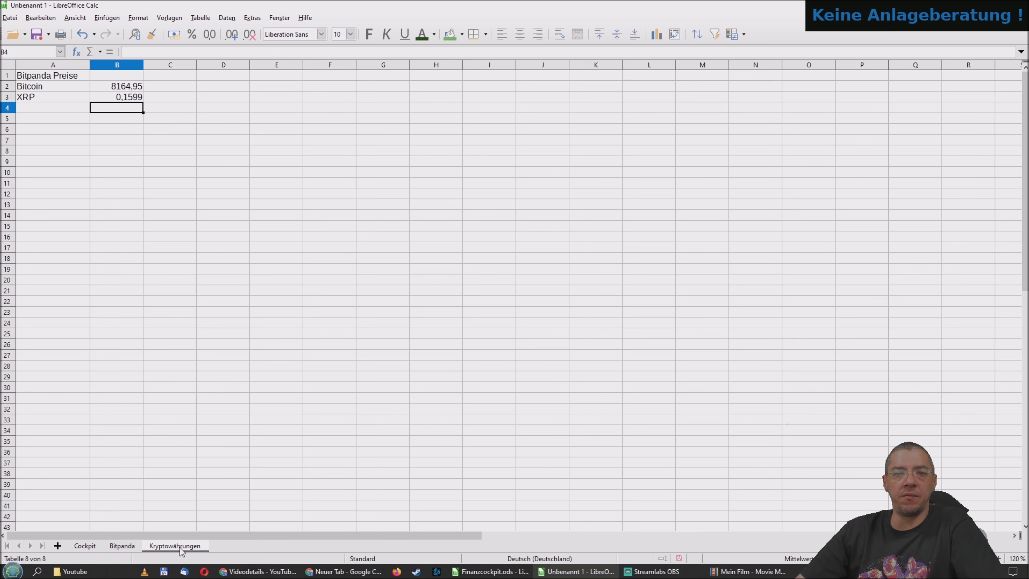
{"action": "left_click", "coordinate": [127, 548]}
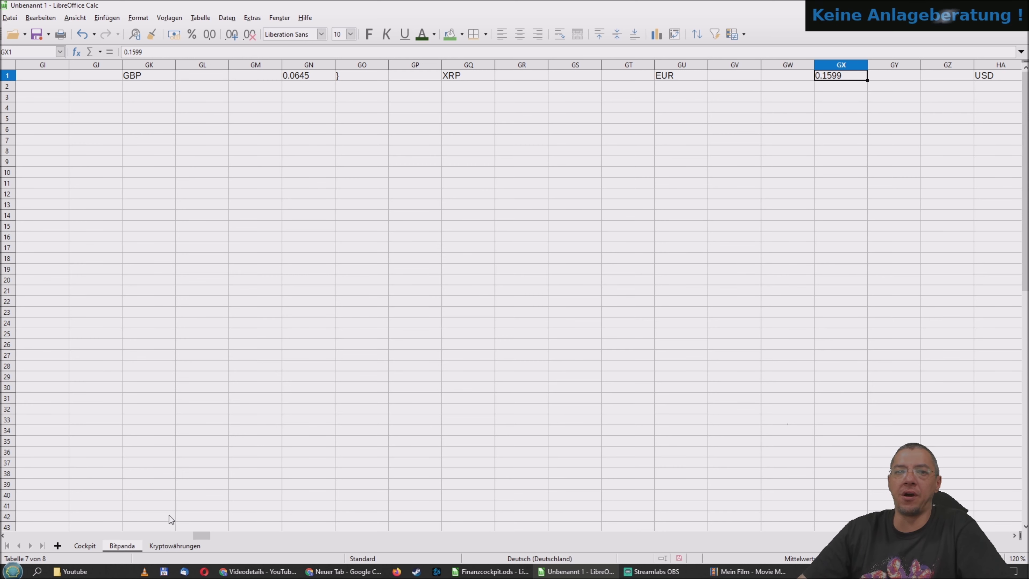
{"action": "left_click", "coordinate": [162, 546]}
{"action": "left_click", "coordinate": [129, 86]}
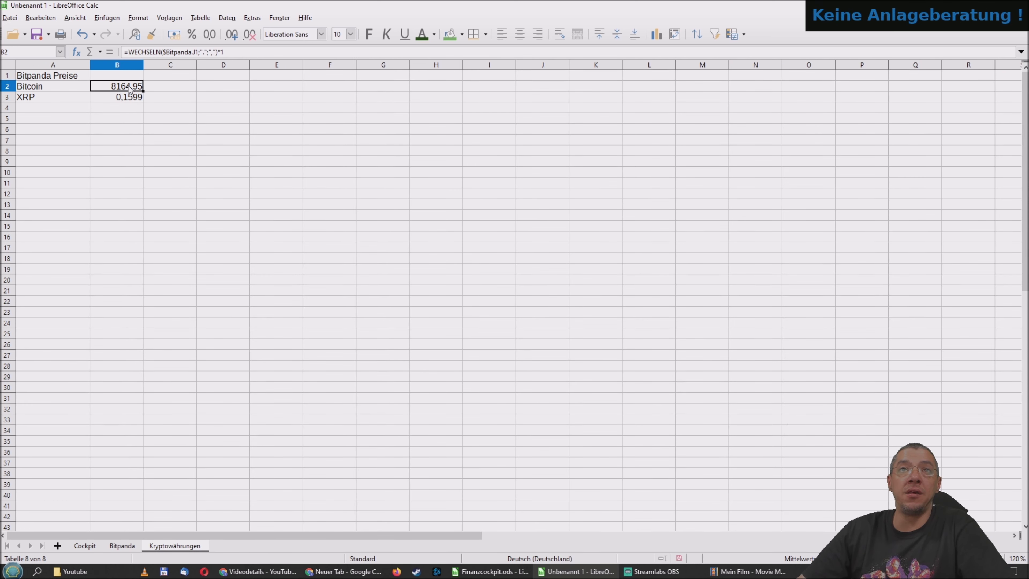
{"action": "left_click", "coordinate": [140, 97]}
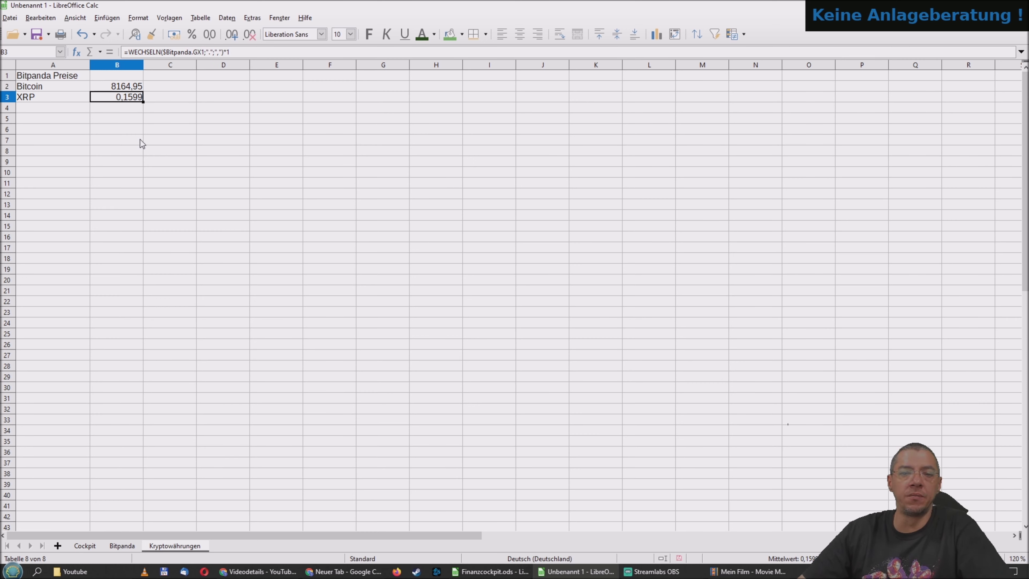
Hide the Bitpanda sheet with Tabelle ausblenden and return to Cockpit
{"action": "left_click", "coordinate": [134, 546]}
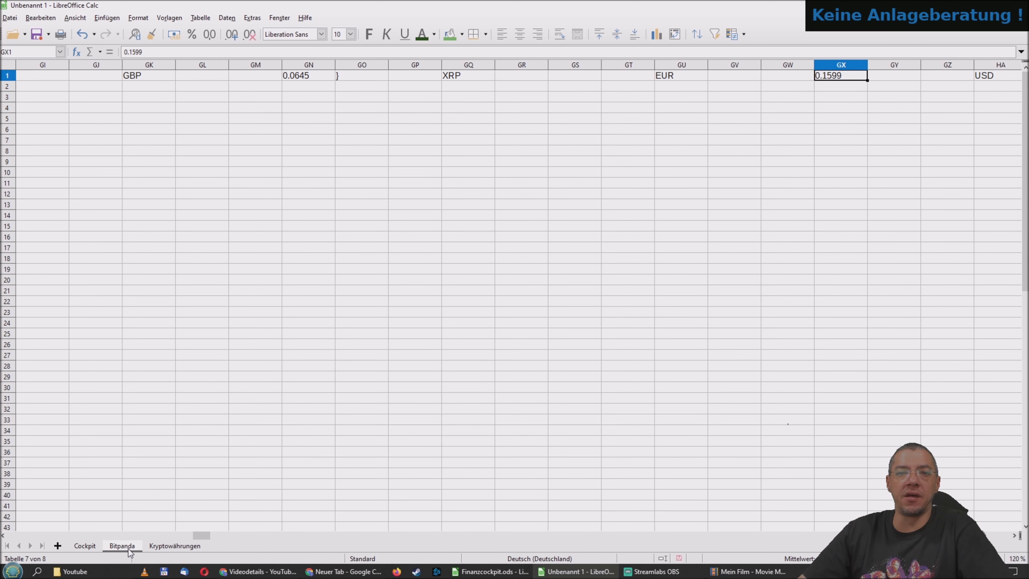
{"action": "right_click", "coordinate": [128, 548]}
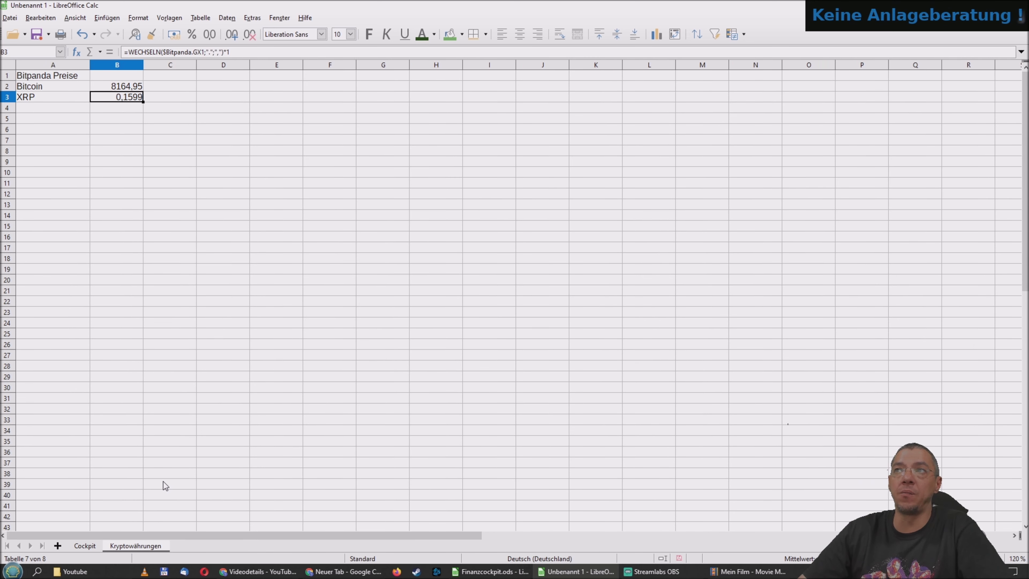
{"action": "left_click", "coordinate": [164, 482]}
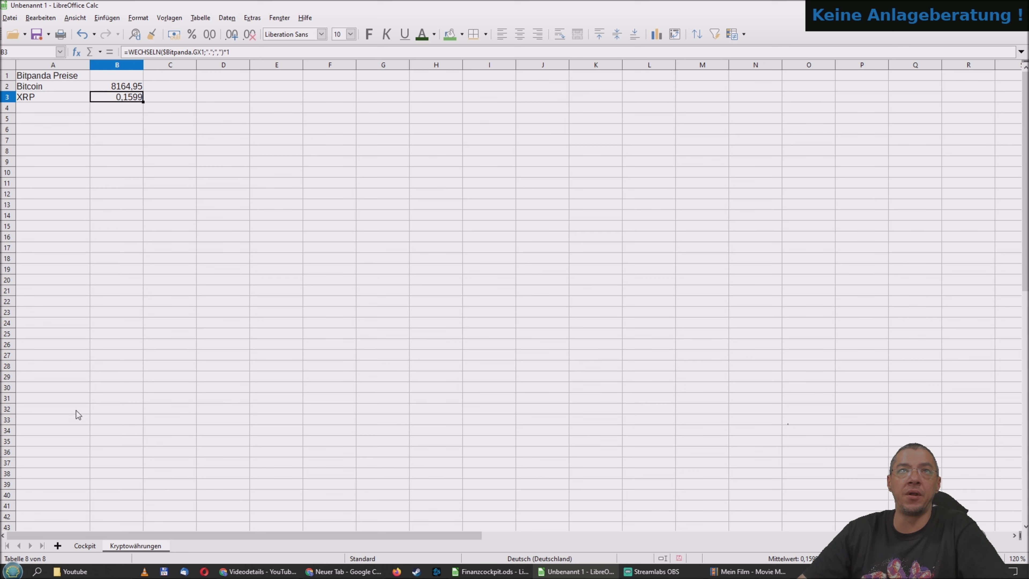
{"action": "left_click", "coordinate": [84, 545]}
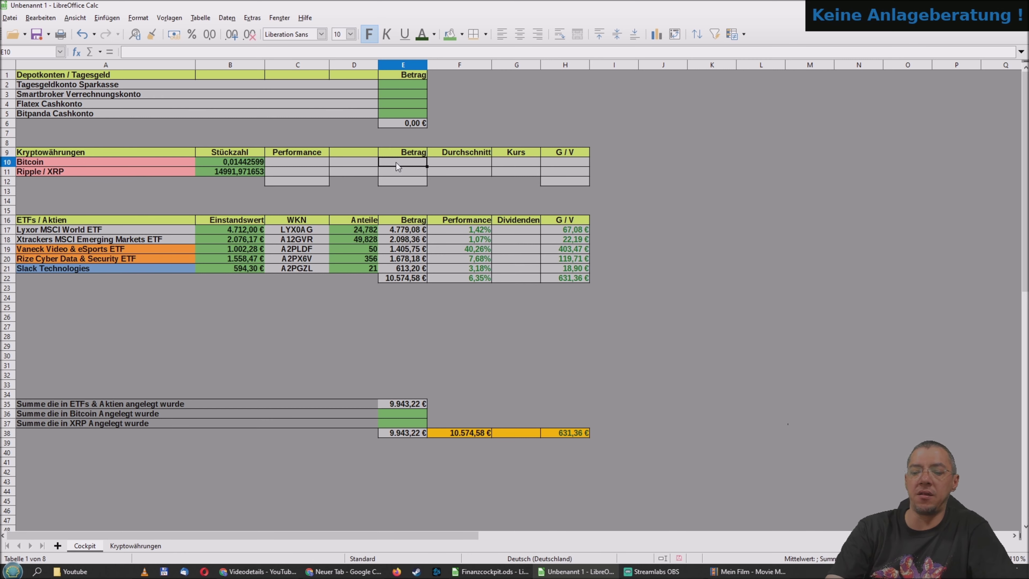
Enter =B10*$Kryptowährungen.B2 in E10 and =B11*$Kryptowährungen.B3 in E11
{"action": "type", "text": "="}
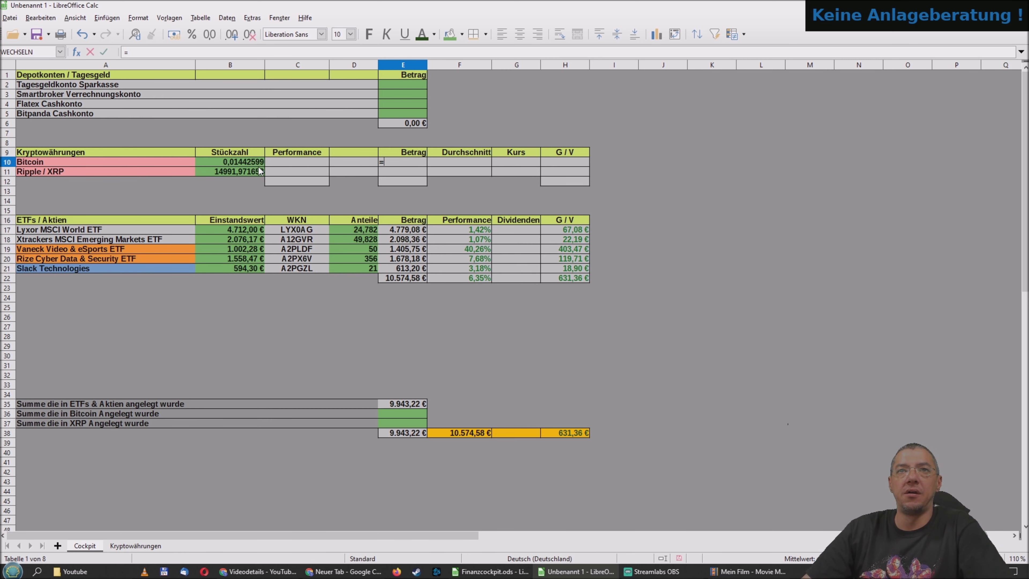
{"action": "left_click", "coordinate": [259, 162]}
{"action": "type", "text": "*"}
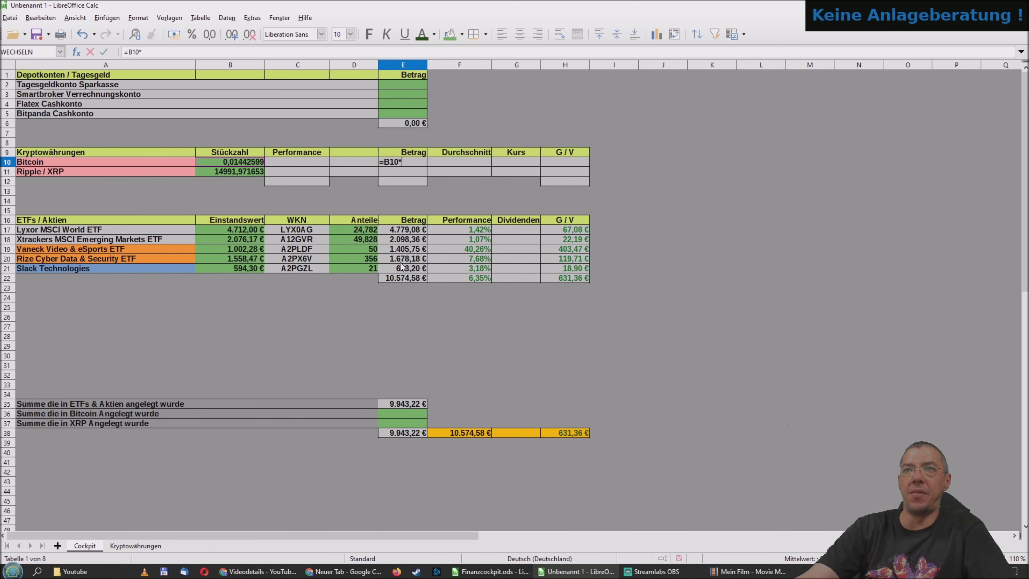
{"action": "left_click", "coordinate": [153, 546]}
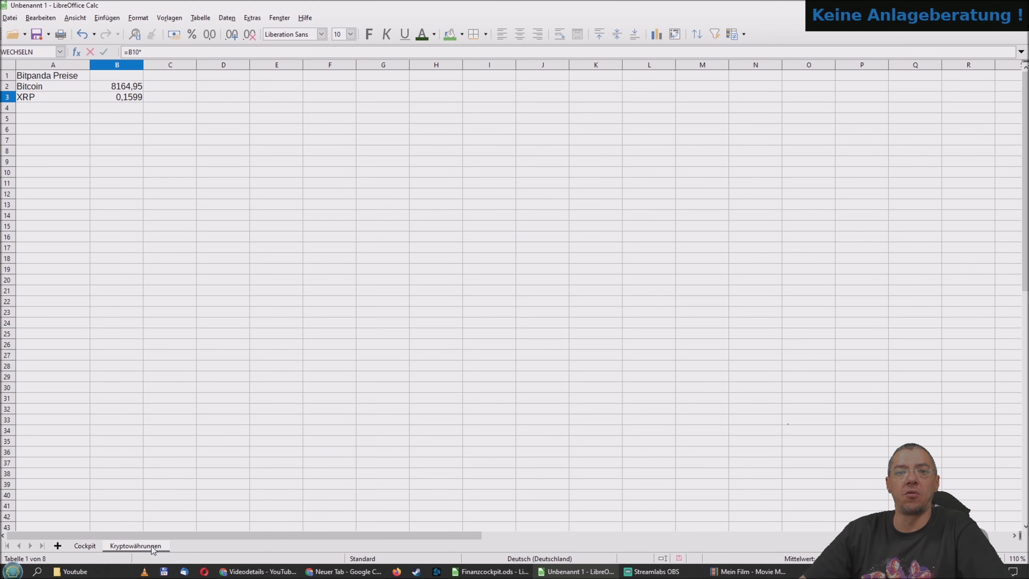
{"action": "left_click", "coordinate": [121, 92]}
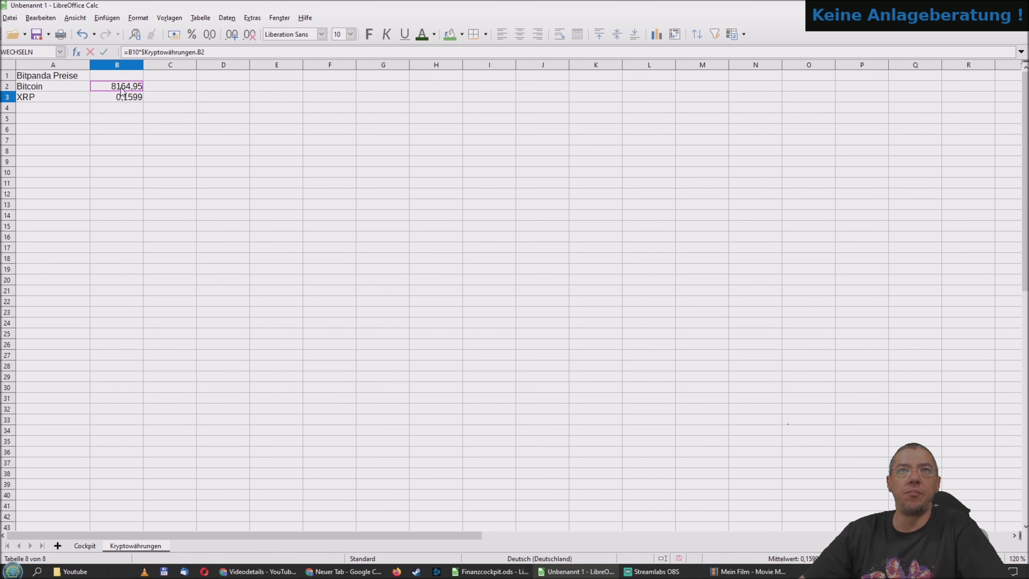
{"action": "key", "text": "Return"}
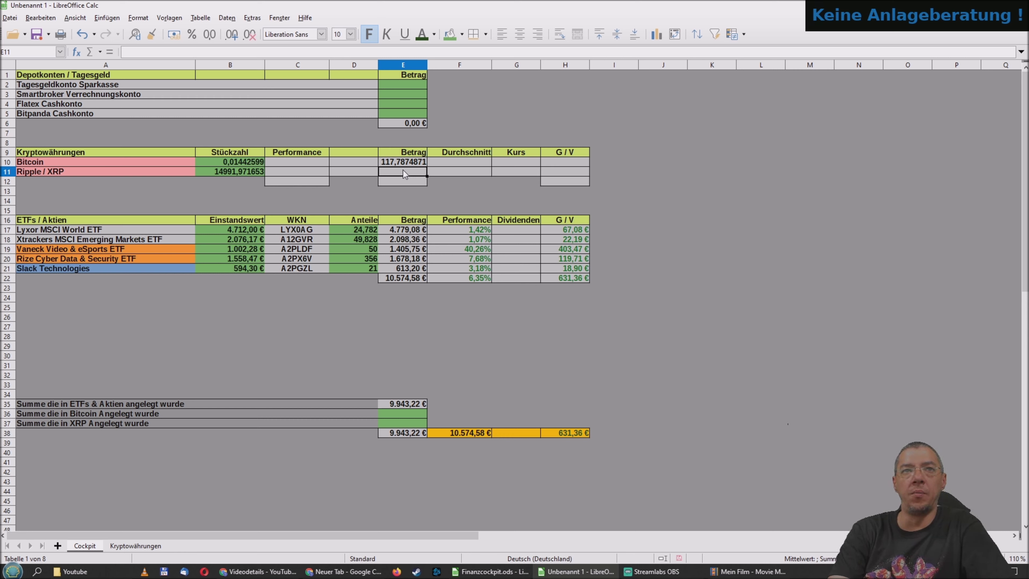
{"action": "type", "text": "="}
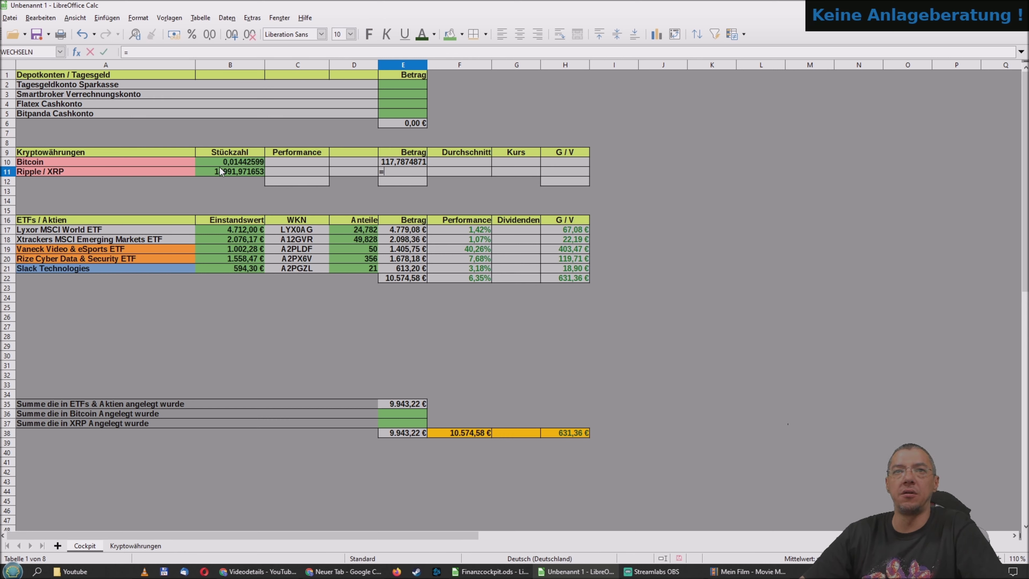
{"action": "left_click", "coordinate": [218, 172]}
{"action": "type", "text": "*"}
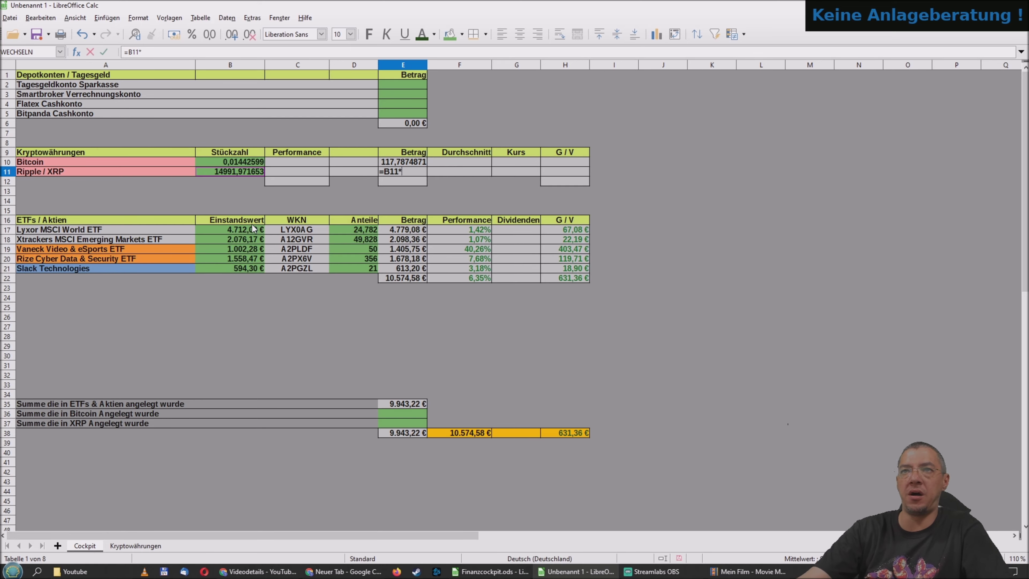
{"action": "left_click", "coordinate": [135, 546]}
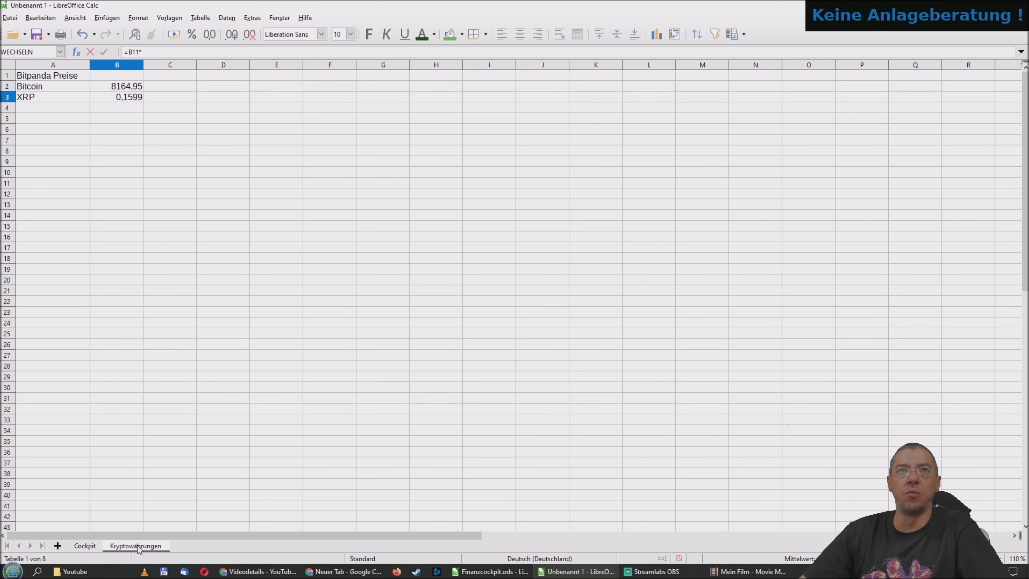
{"action": "left_click", "coordinate": [125, 95]}
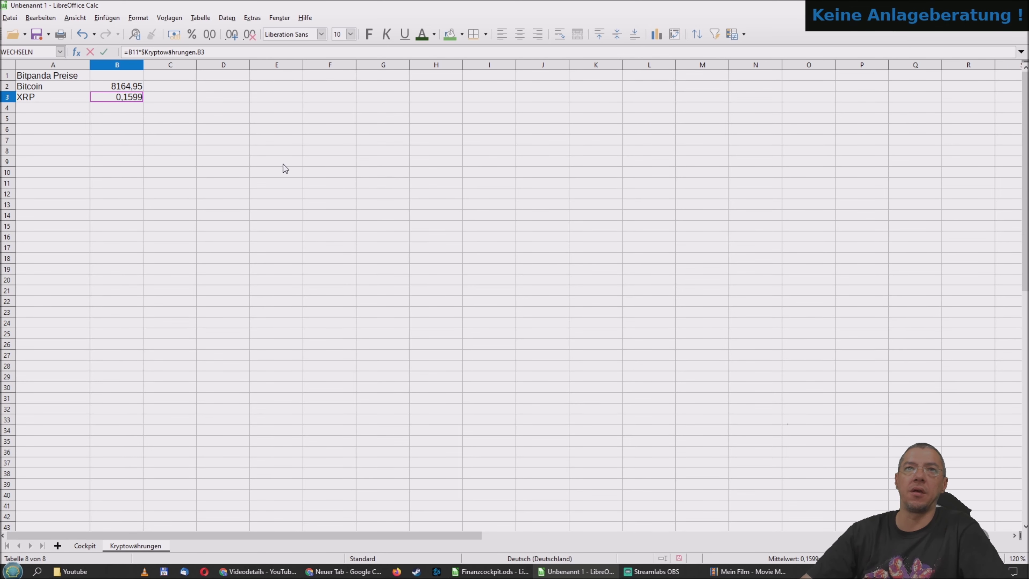
{"action": "key", "text": "Return"}
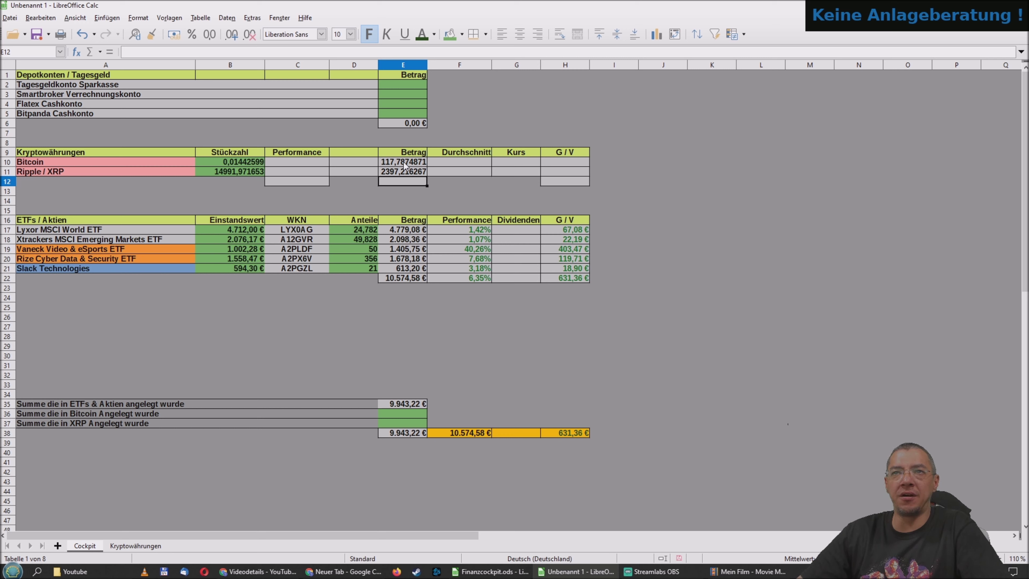
Format E10:E12 as Währung in EUR, showing 117,79 € and 2.397,22 €
{"action": "left_click_drag", "start_coordinate": [405, 165], "coordinate": [407, 182]}
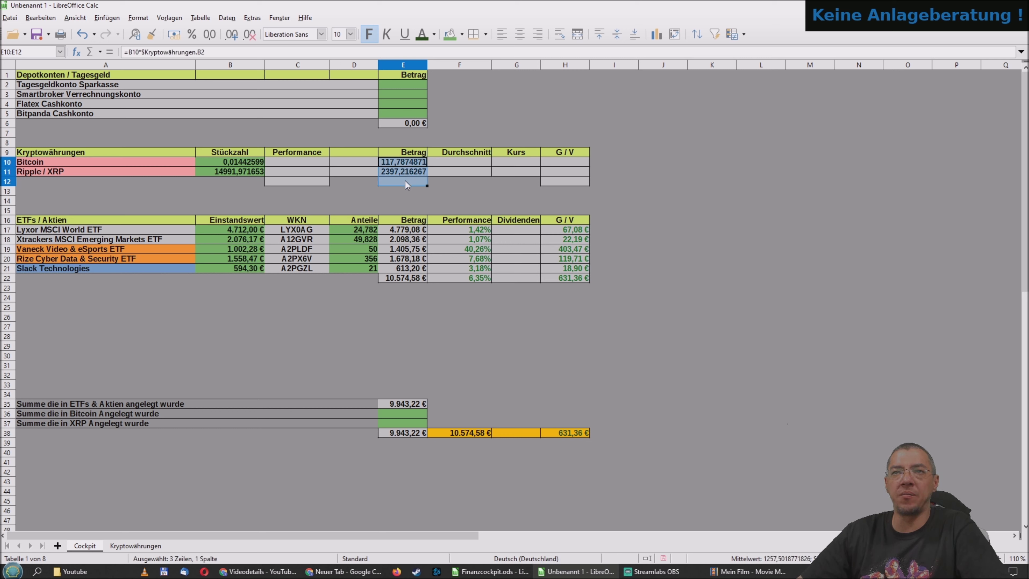
{"action": "right_click", "coordinate": [392, 188]}
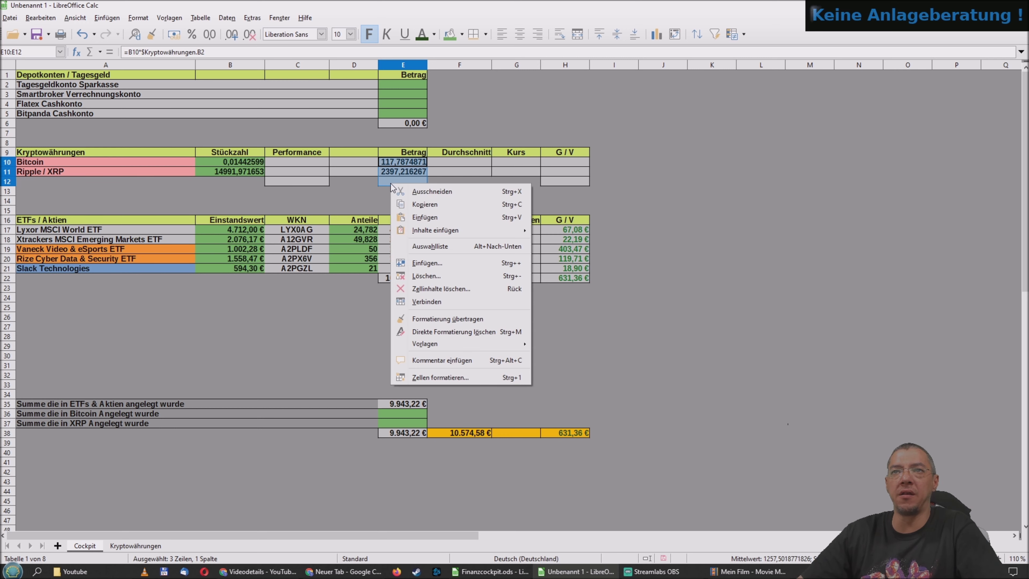
{"action": "left_click", "coordinate": [435, 381]}
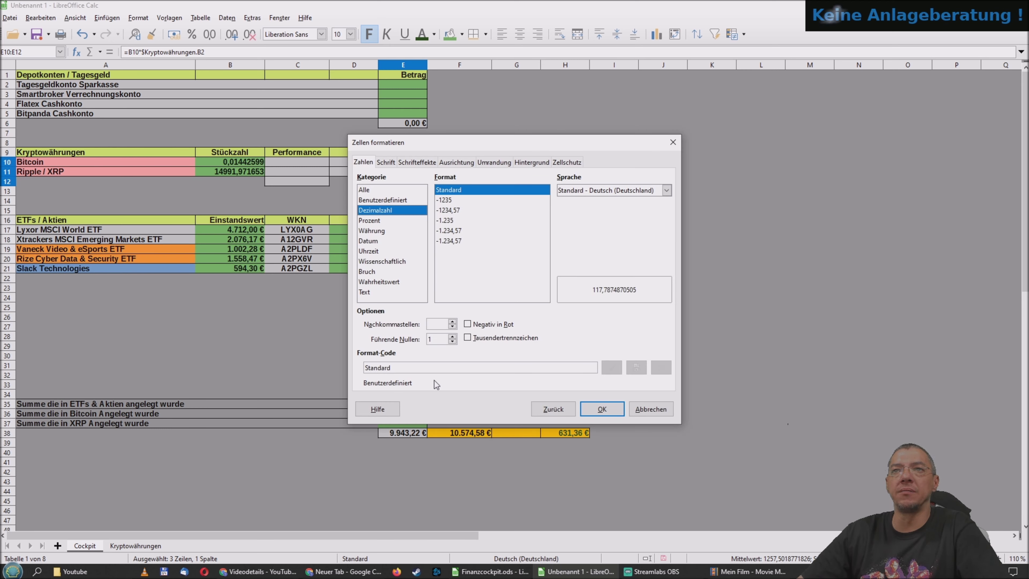
{"action": "left_click", "coordinate": [375, 231]}
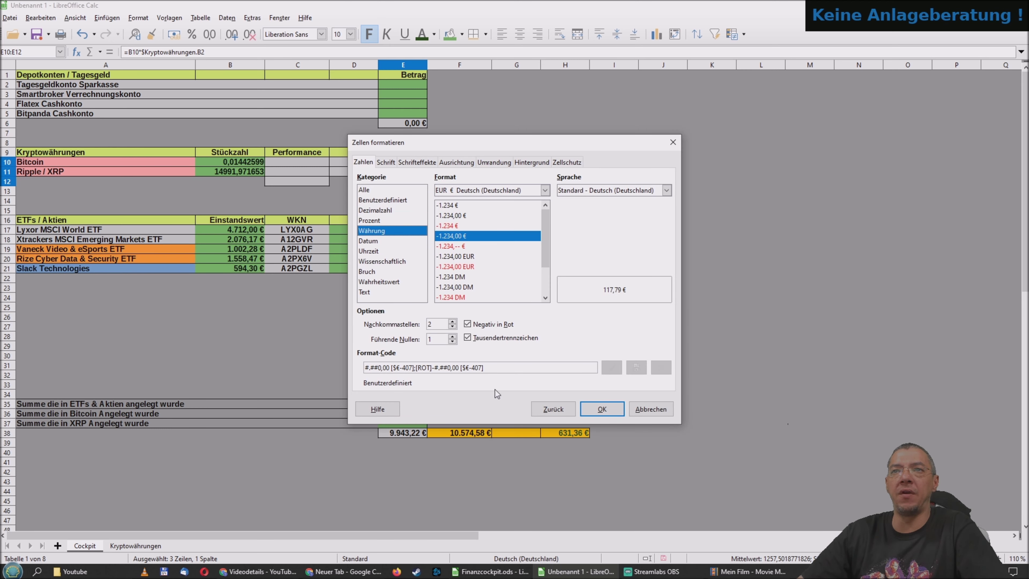
{"action": "left_click", "coordinate": [602, 409]}
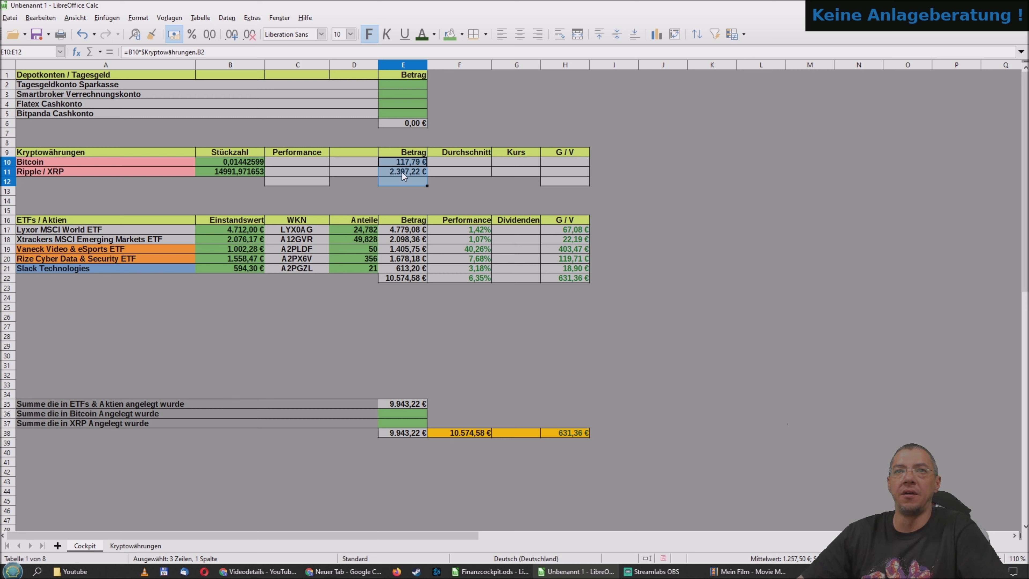
{"action": "key", "text": "Escape"}
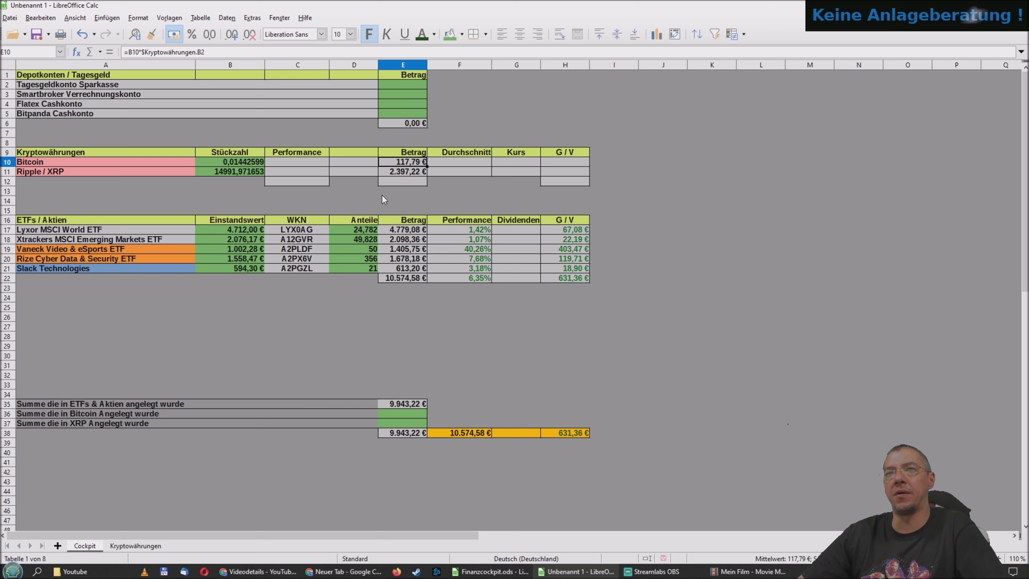
Enter =SUMME(E10:E11) in E12 to get a crypto subtotal of 2.515,00 €
{"action": "left_click", "coordinate": [401, 182]}
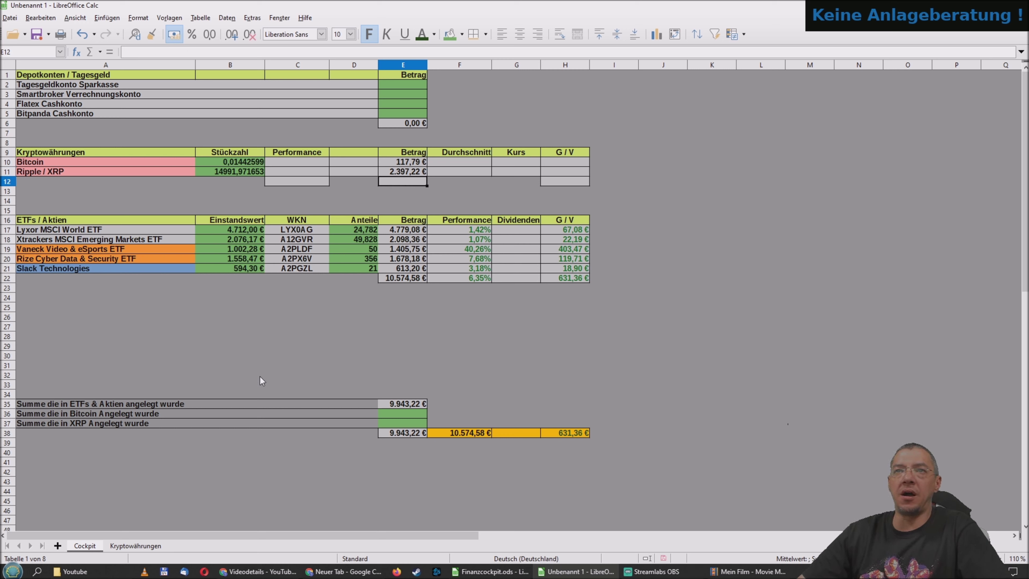
{"action": "type", "text": "="}
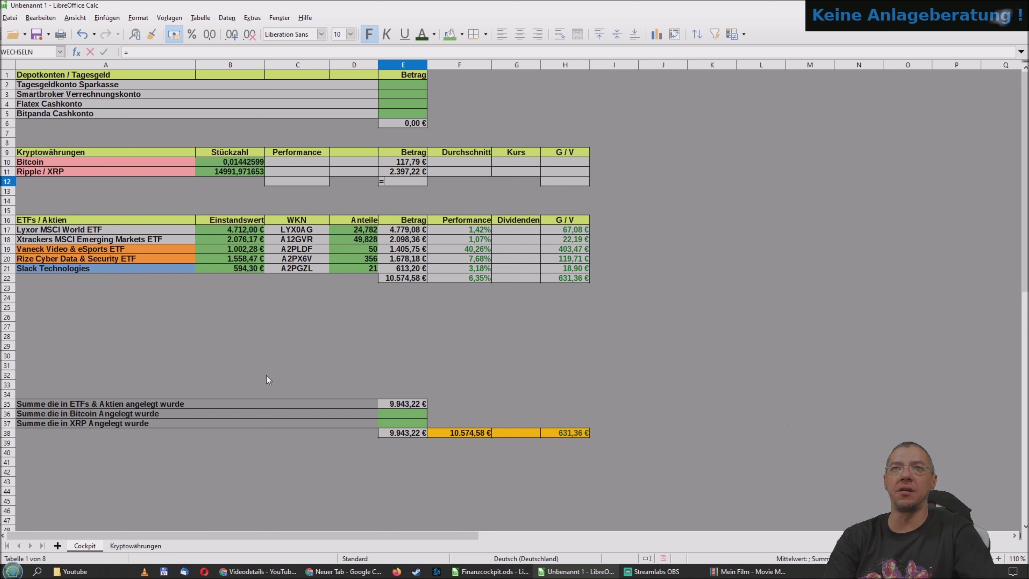
{"action": "type", "text": "summ"}
{"action": "key", "text": "Return"}
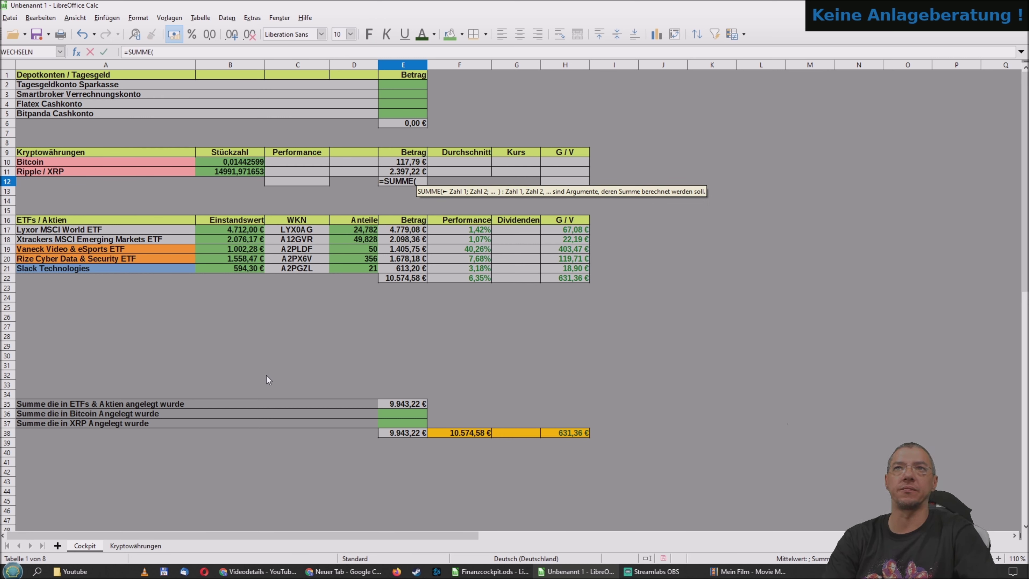
{"action": "type", "text": "E10:"}
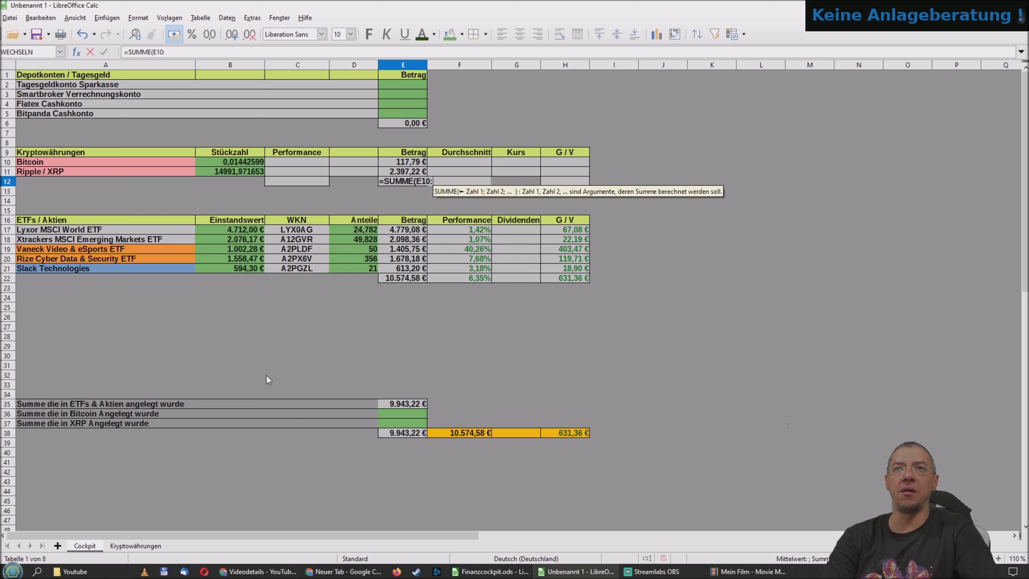
{"action": "type", "text": "E11"}
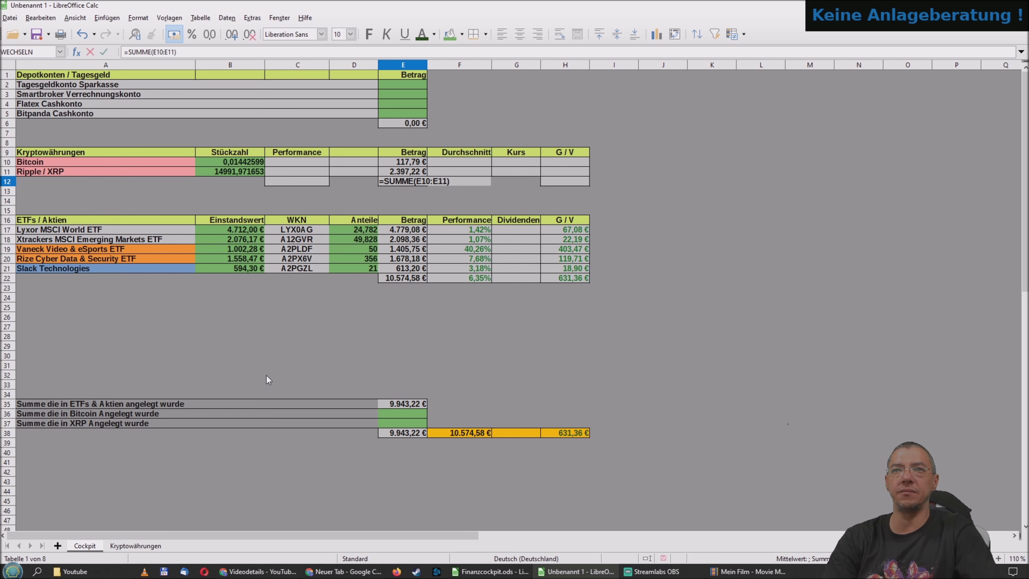
{"action": "key", "text": "Return"}
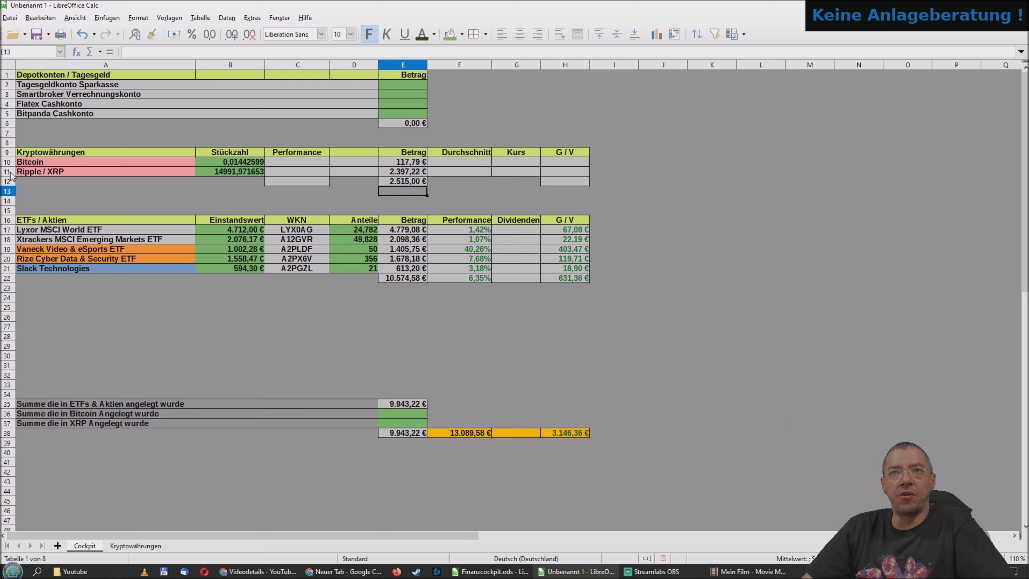
{"action": "left_click", "coordinate": [410, 181]}
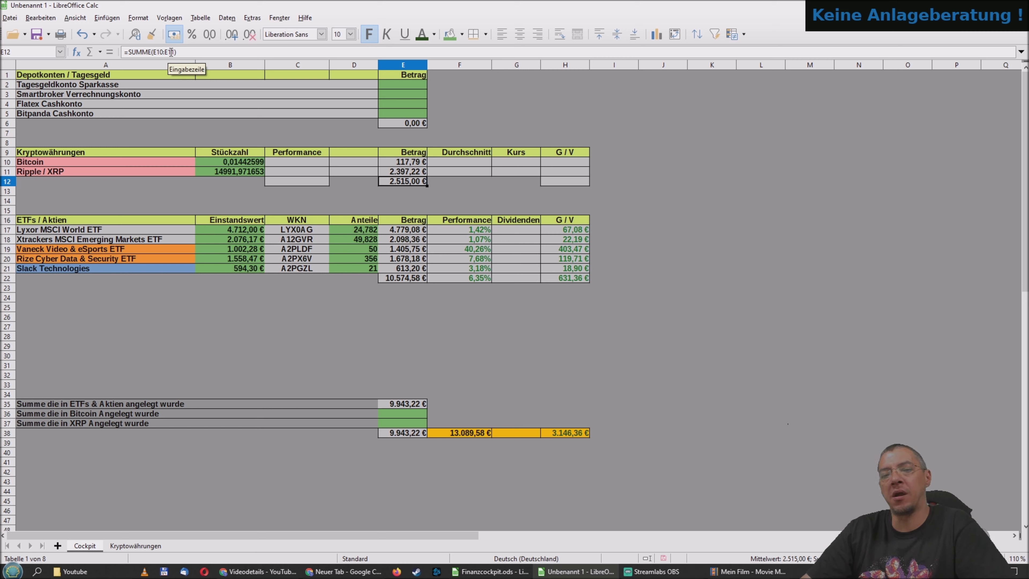
Enter invested amounts 125 in E36 for Bitcoin and 4065,91 in E37 for XRP
{"action": "left_click", "coordinate": [403, 413]}
{"action": "type", "text": "125"}
{"action": "key", "text": "Return"}
{"action": "type", "text": "4065,91"}
{"action": "key", "text": "Return"}
{"action": "left_click", "coordinate": [402, 356]}
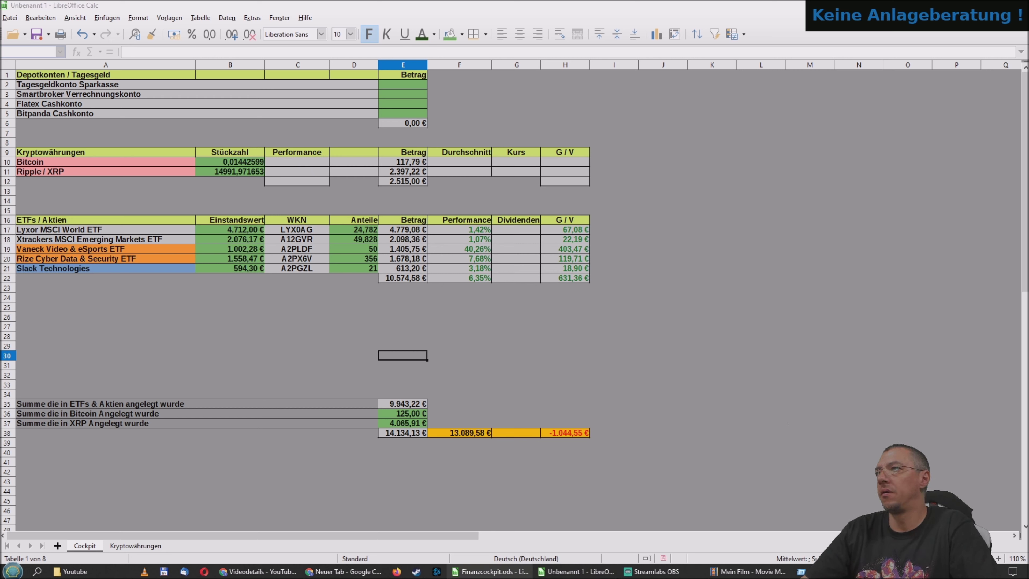
Give the Performance cells C10:C12 the Prozent number format and centred alignment
{"action": "left_click", "coordinate": [230, 336]}
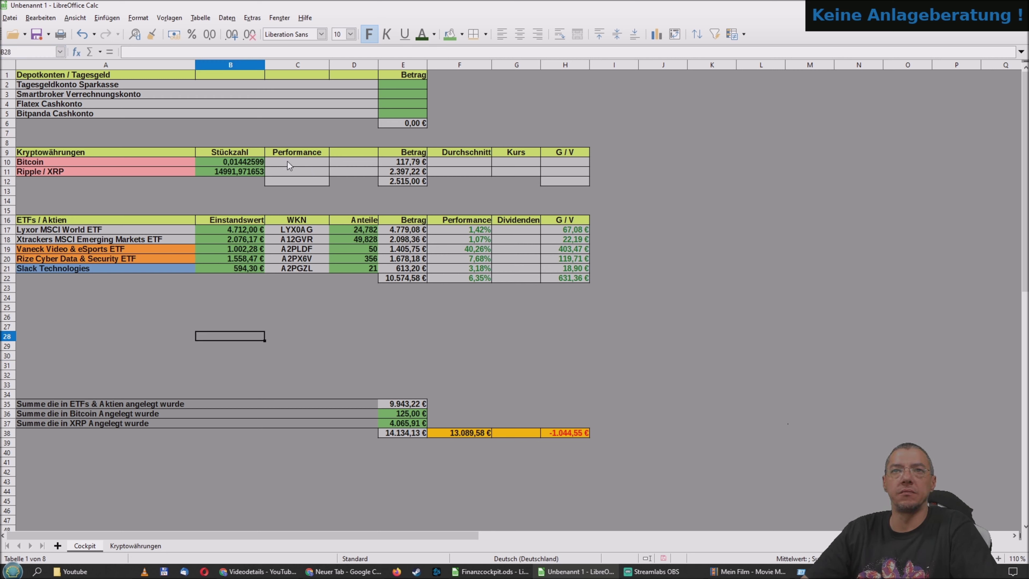
{"action": "left_click_drag", "start_coordinate": [287, 161], "coordinate": [286, 180]}
{"action": "right_click", "coordinate": [287, 182]}
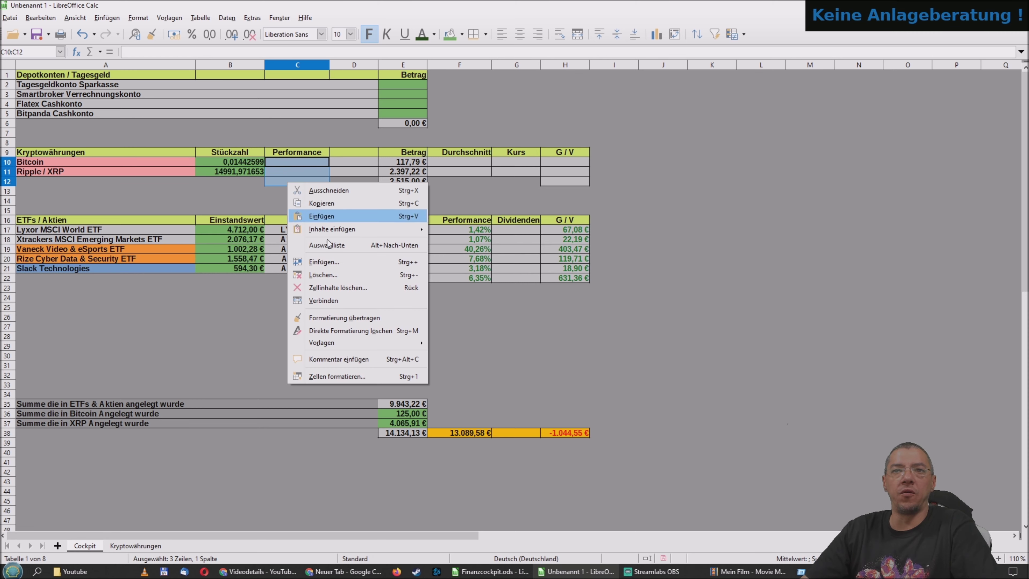
{"action": "left_click", "coordinate": [343, 377]}
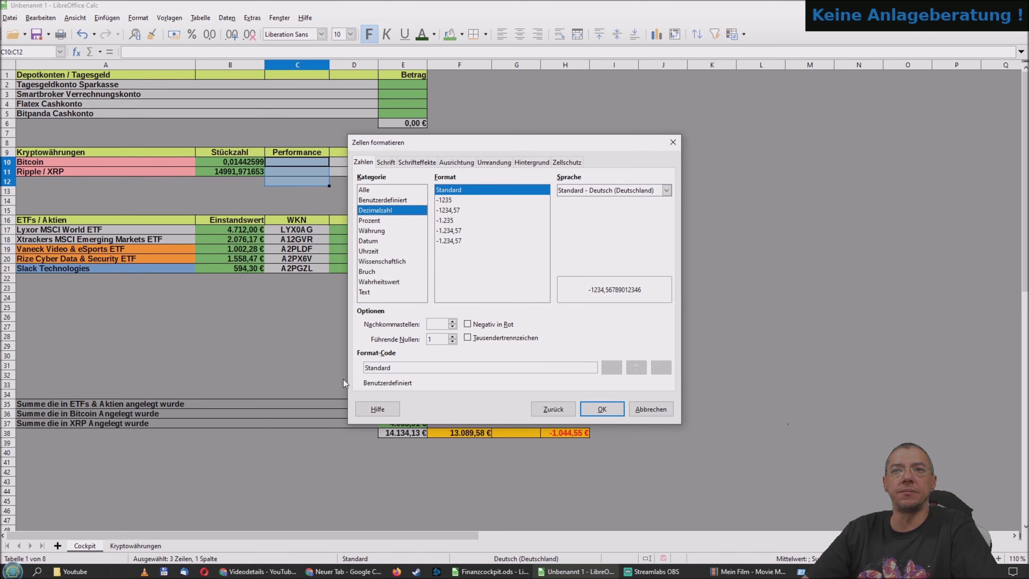
{"action": "left_click", "coordinate": [369, 220]}
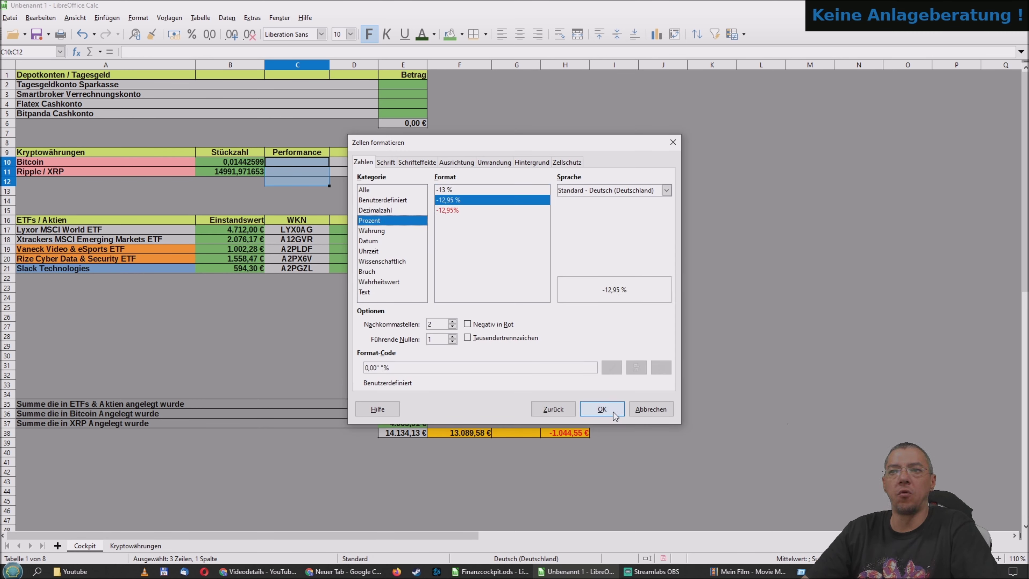
{"action": "left_click", "coordinate": [602, 409]}
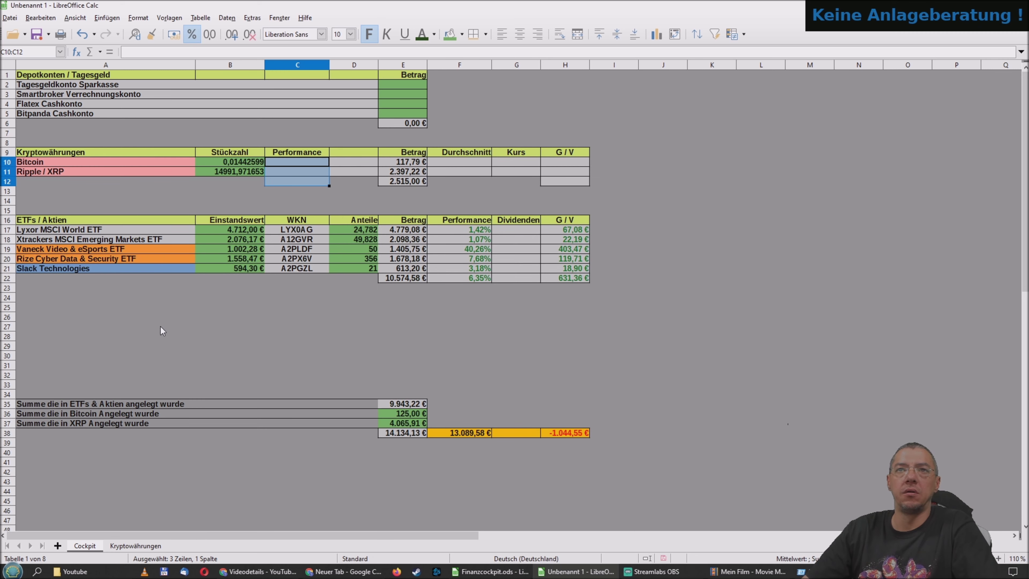
{"action": "left_click", "coordinate": [520, 35]}
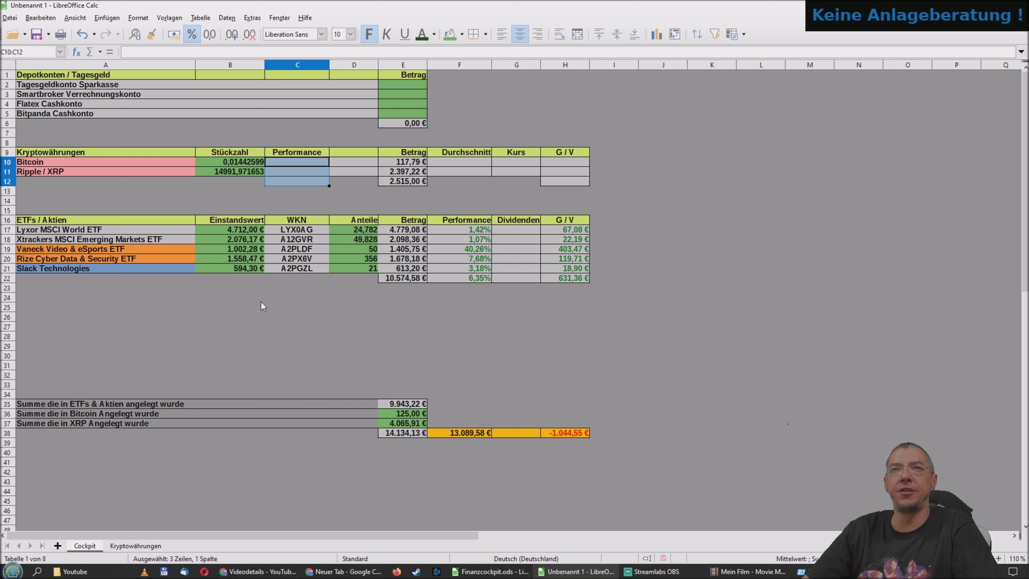
{"action": "left_click", "coordinate": [265, 300]}
{"action": "left_click", "coordinate": [299, 162]}
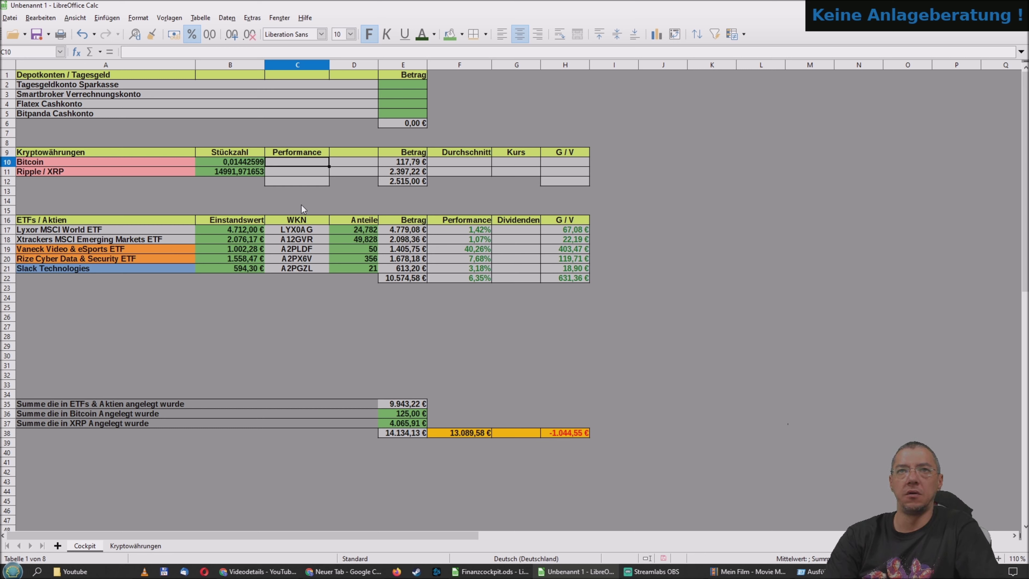
Enter =(E10-E36)/ABS(E36) in C10, giving Bitcoin a performance of -5,77 %
{"action": "type", "text": "="}
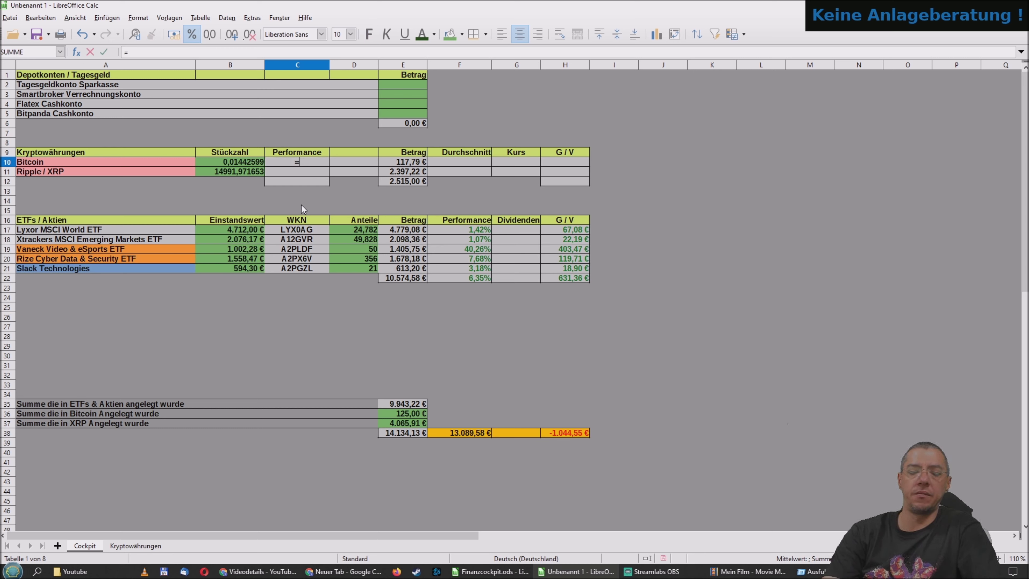
{"action": "type", "text": "("}
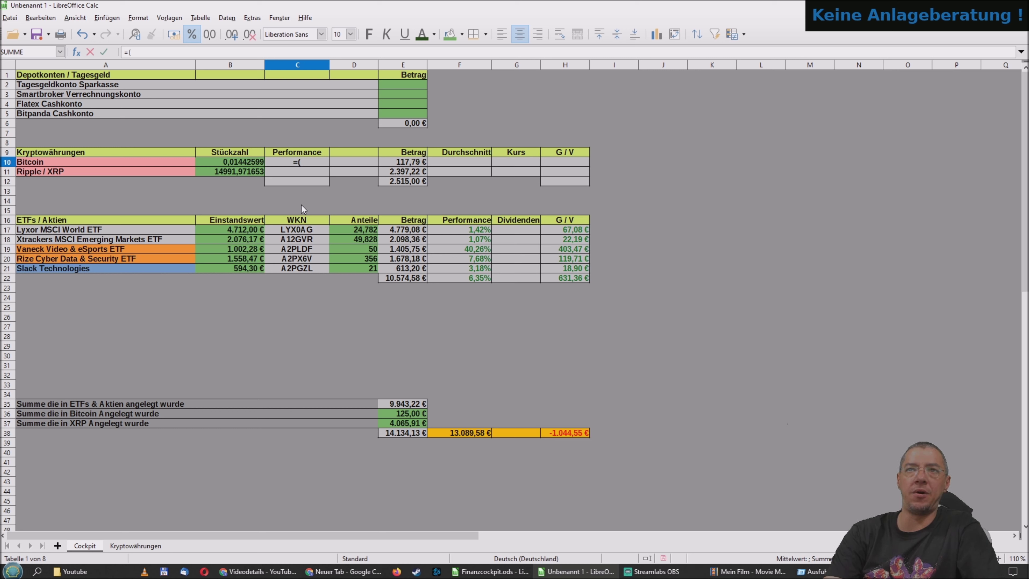
{"action": "left_click", "coordinate": [404, 165]}
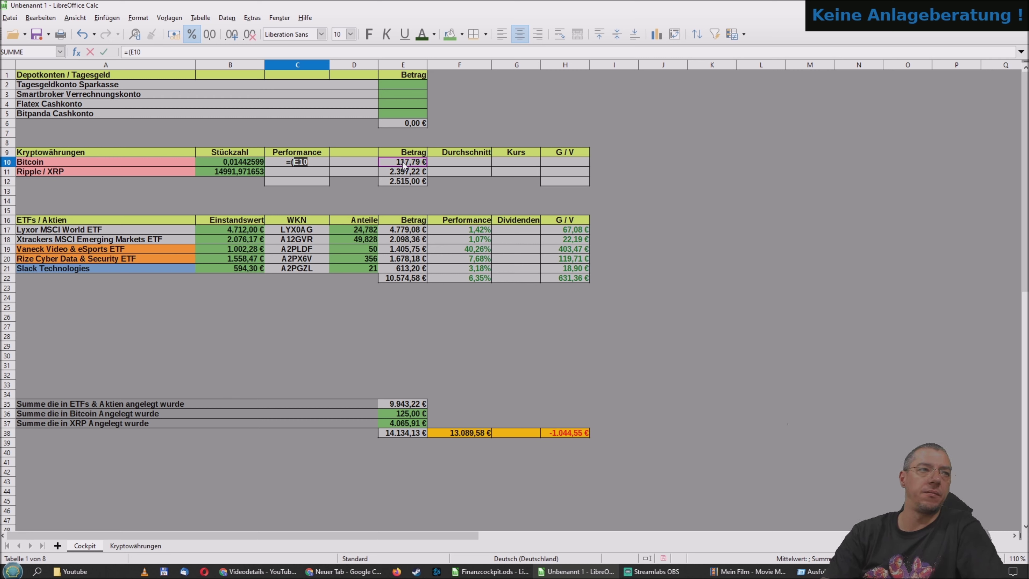
{"action": "type", "text": "-"}
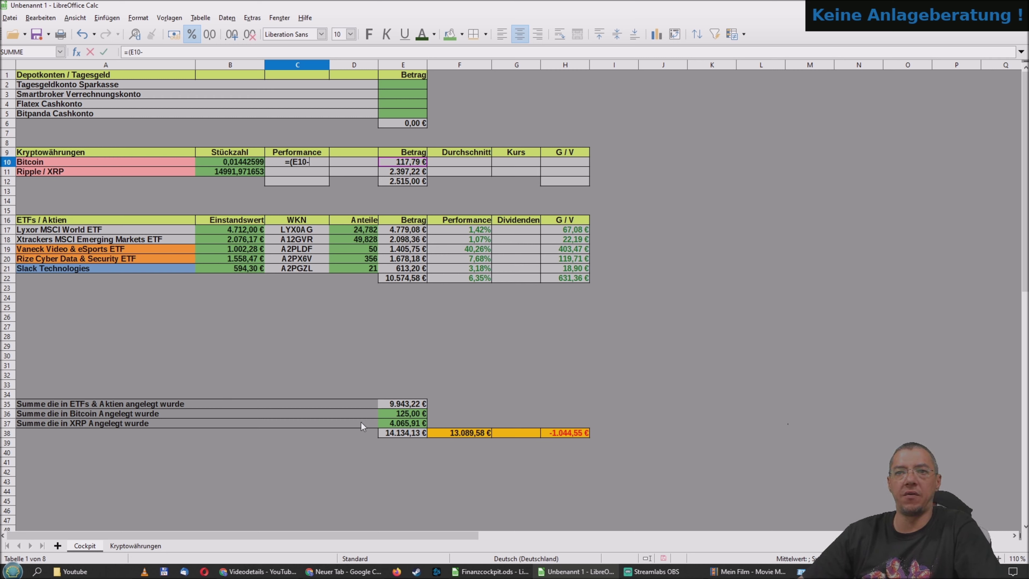
{"action": "left_click", "coordinate": [403, 412]}
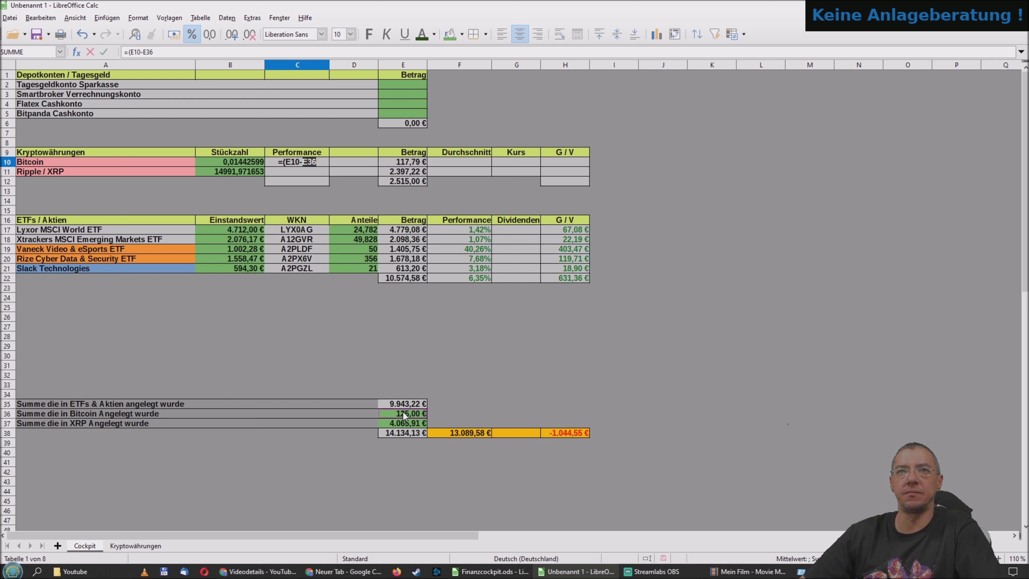
{"action": "type", "text": ")"}
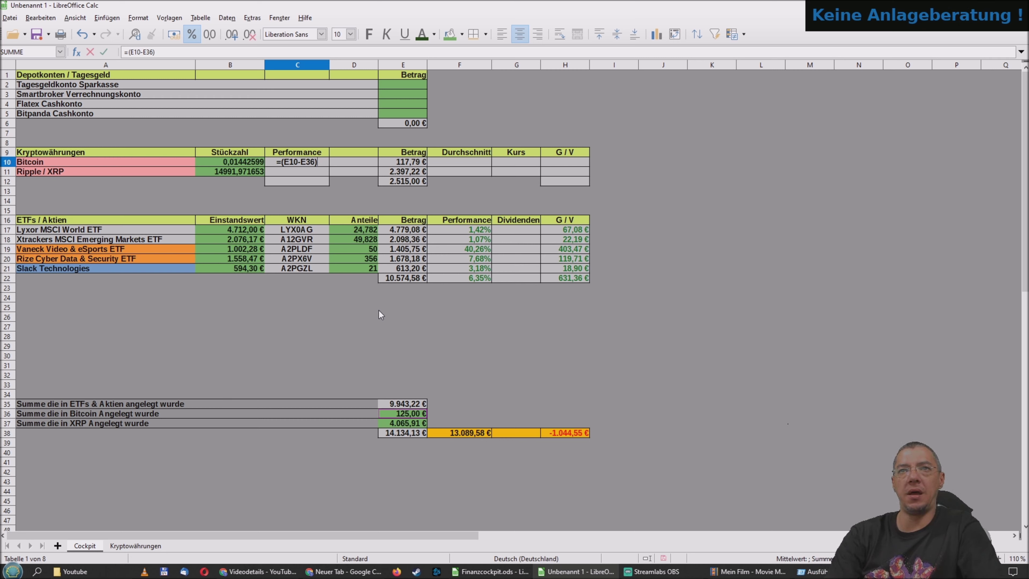
{"action": "type", "text": "/A"}
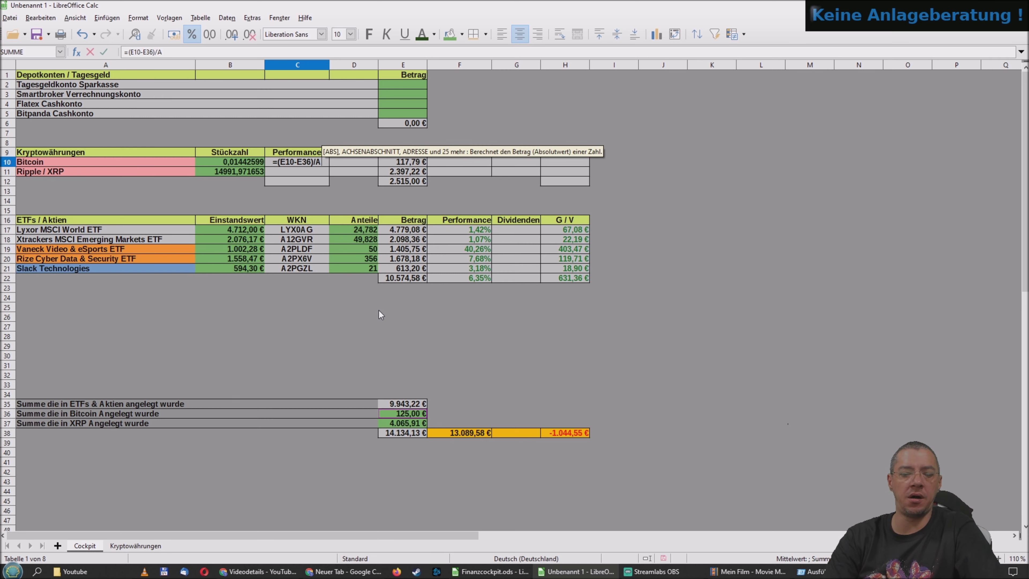
{"action": "type", "text": "BS("}
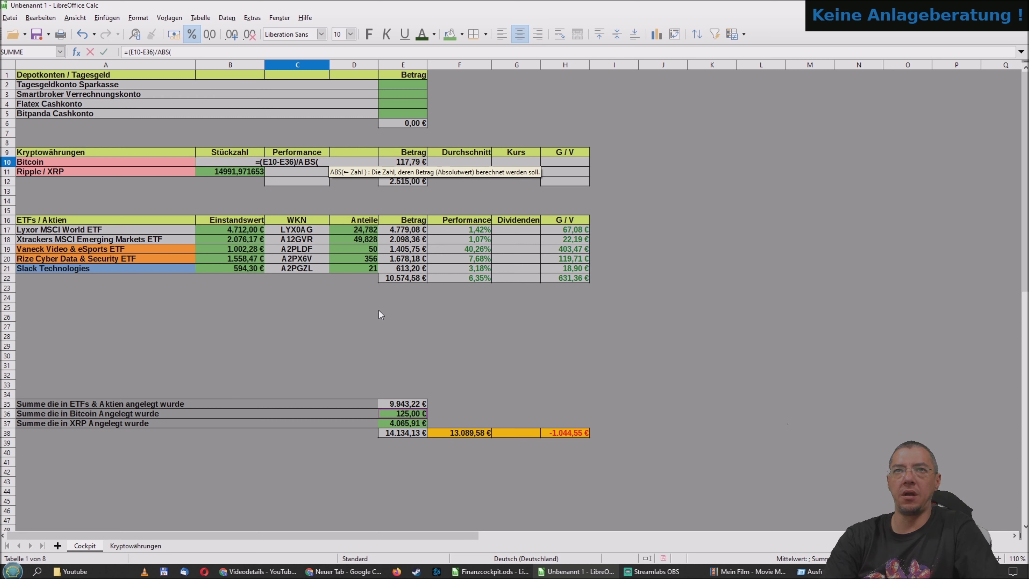
{"action": "type", "text": "E3"}
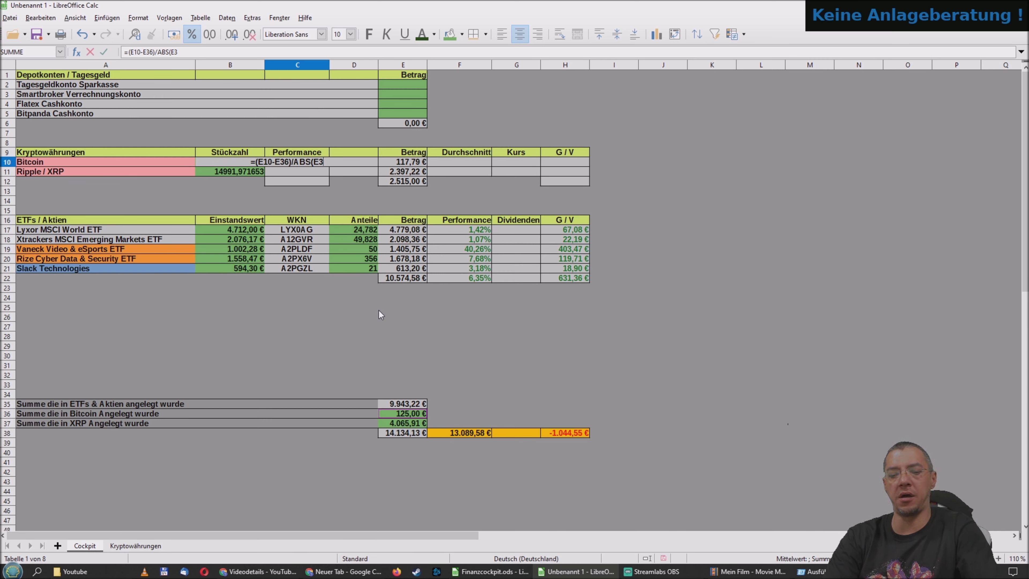
{"action": "type", "text": "6)"}
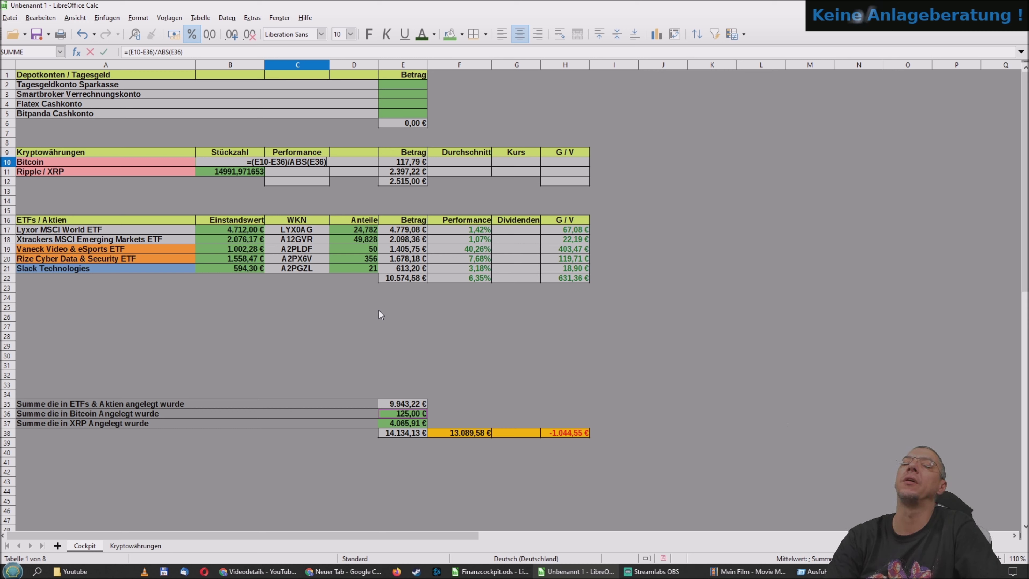
{"action": "key", "text": "Return"}
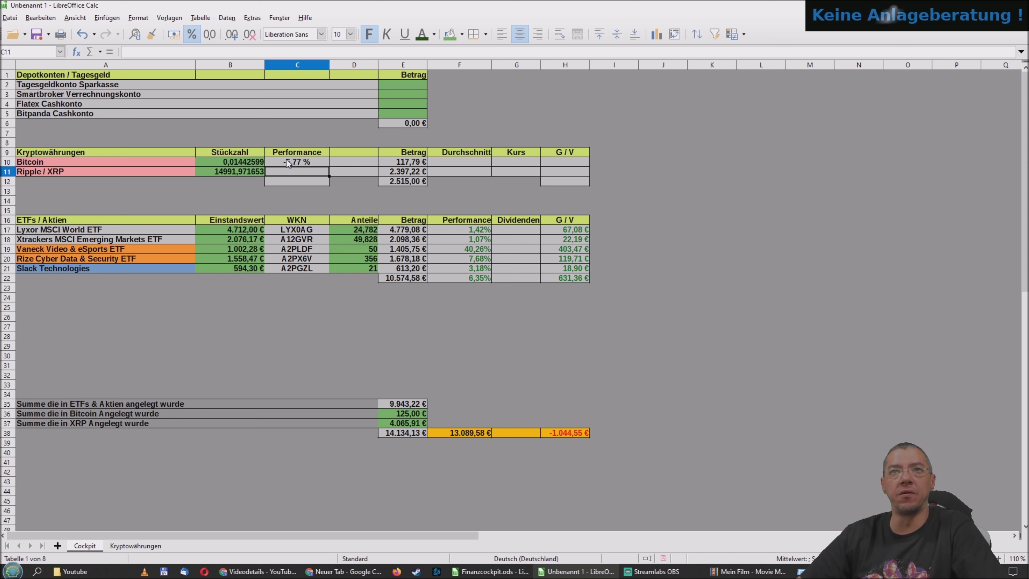
Format C10:C12 as percentages with negative values shown in red
{"action": "left_click_drag", "start_coordinate": [287, 161], "coordinate": [284, 181]}
{"action": "right_click", "coordinate": [285, 180]}
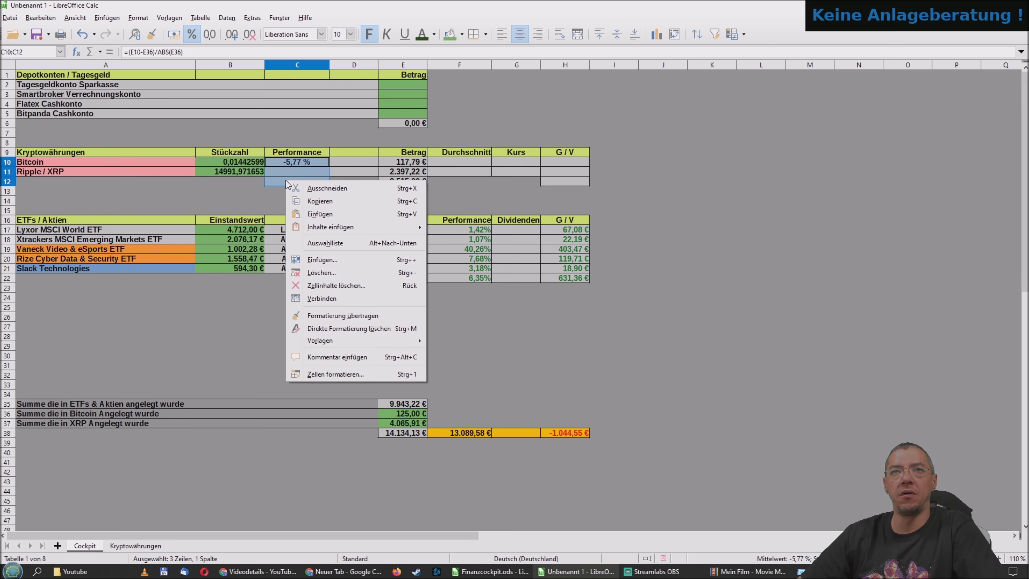
{"action": "left_click", "coordinate": [332, 372]}
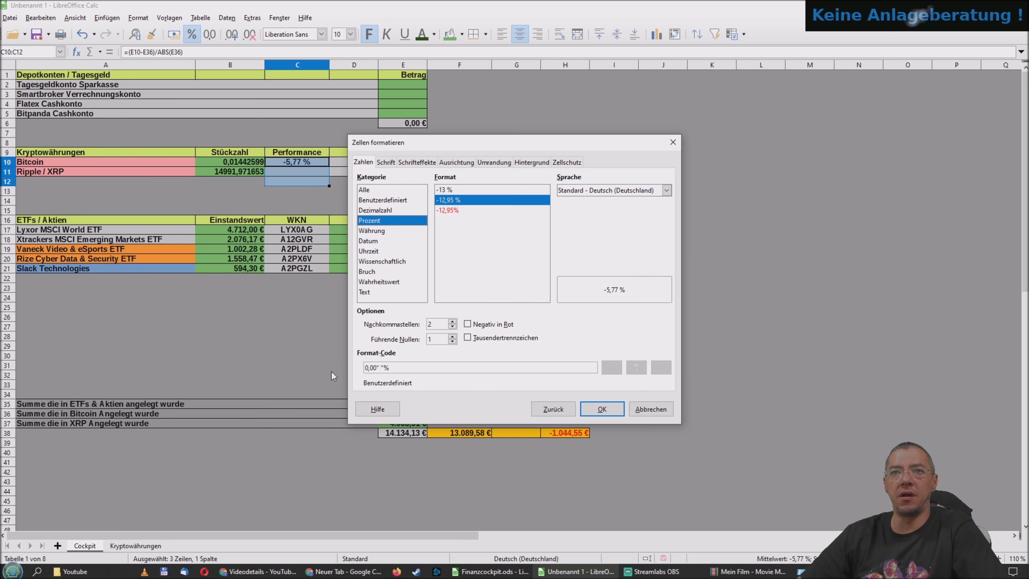
{"action": "left_click", "coordinate": [468, 324]}
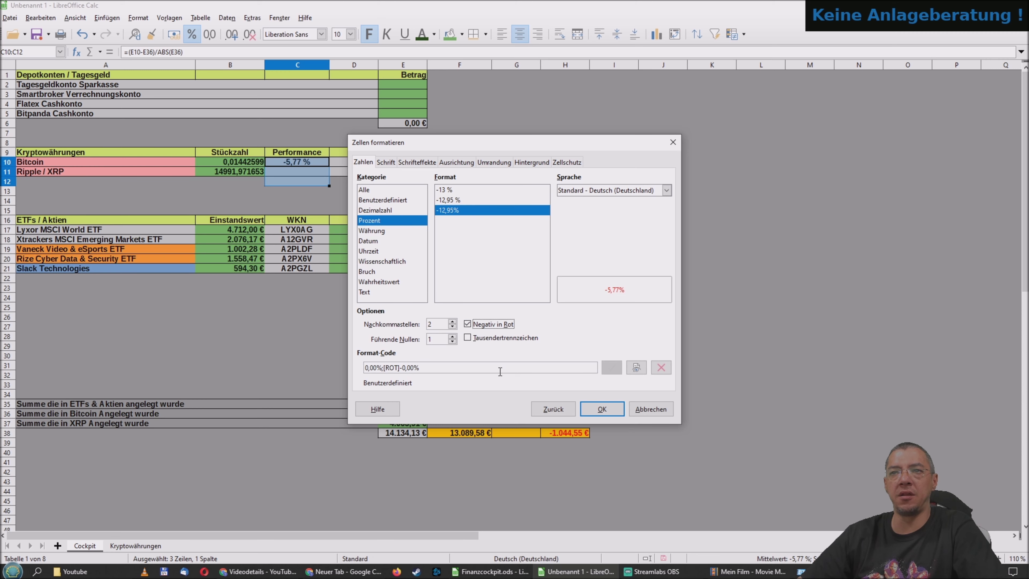
{"action": "left_click", "coordinate": [603, 409]}
{"action": "left_click", "coordinate": [277, 306]}
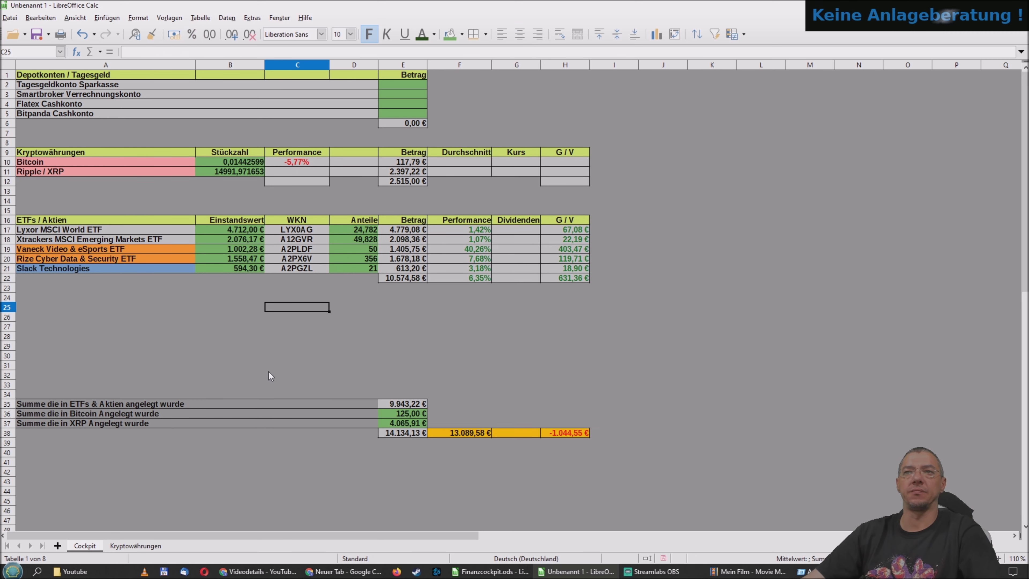
Enter =(E11-E37)/ABS(E37) in C11, giving XRP a performance of -41,04 %
{"action": "left_click", "coordinate": [289, 171]}
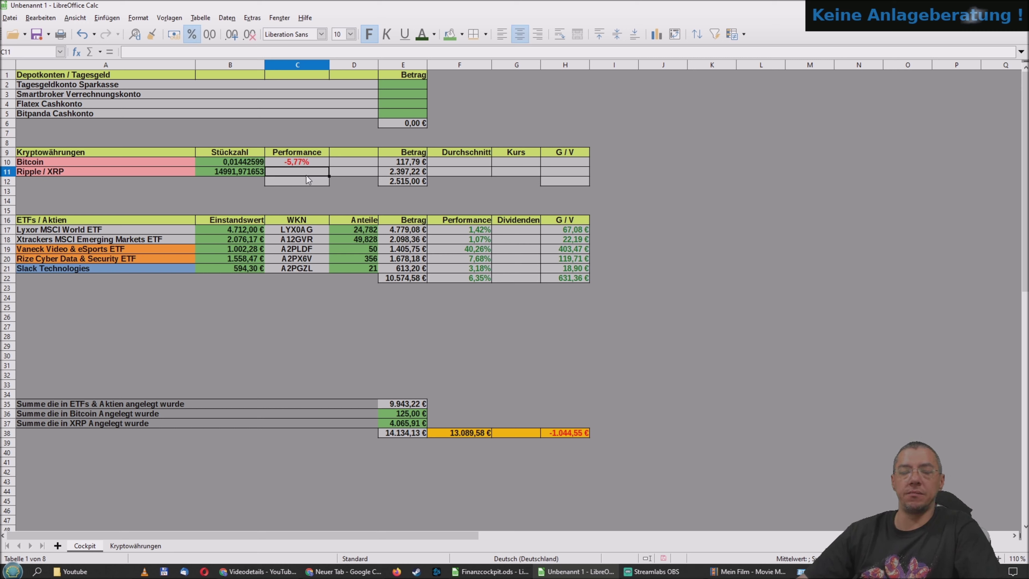
{"action": "type", "text": "="}
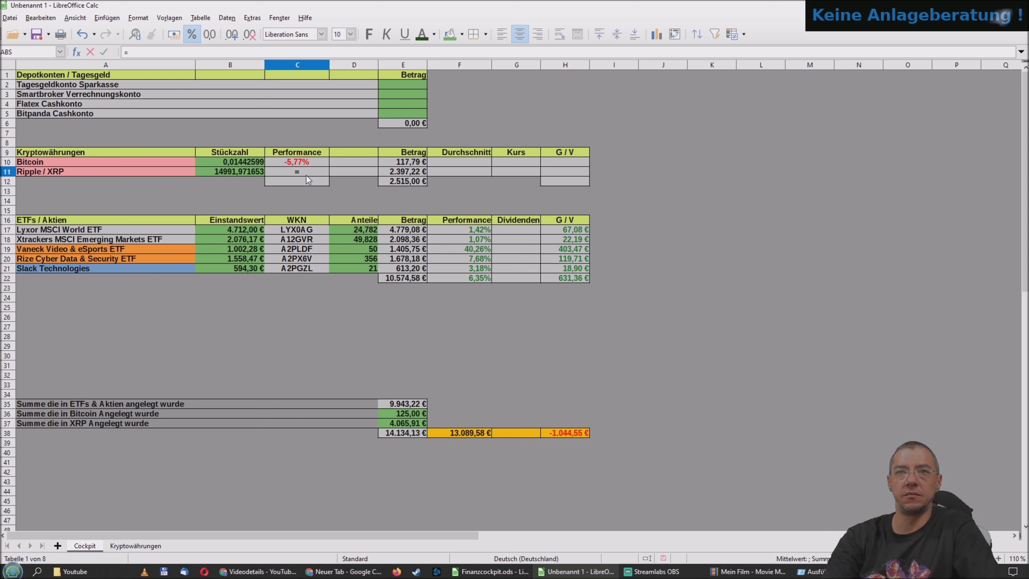
{"action": "type", "text": "("}
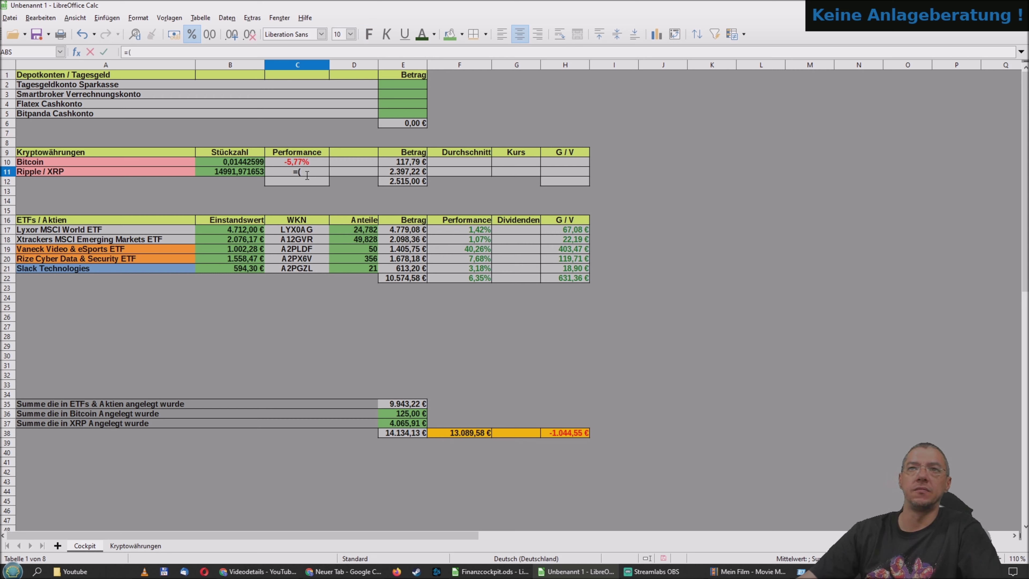
{"action": "left_click", "coordinate": [395, 173]}
{"action": "type", "text": "-"}
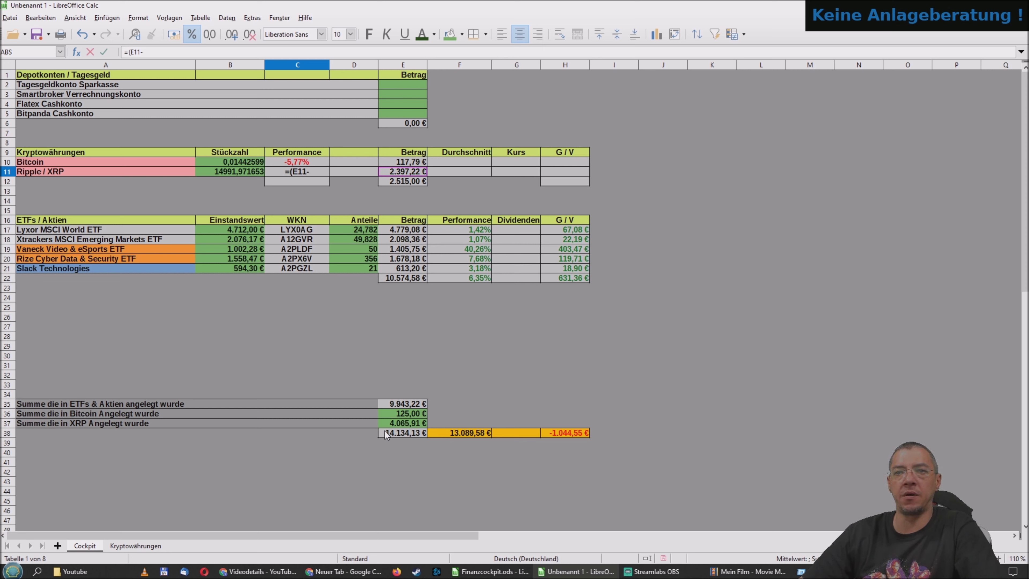
{"action": "left_click", "coordinate": [393, 423]}
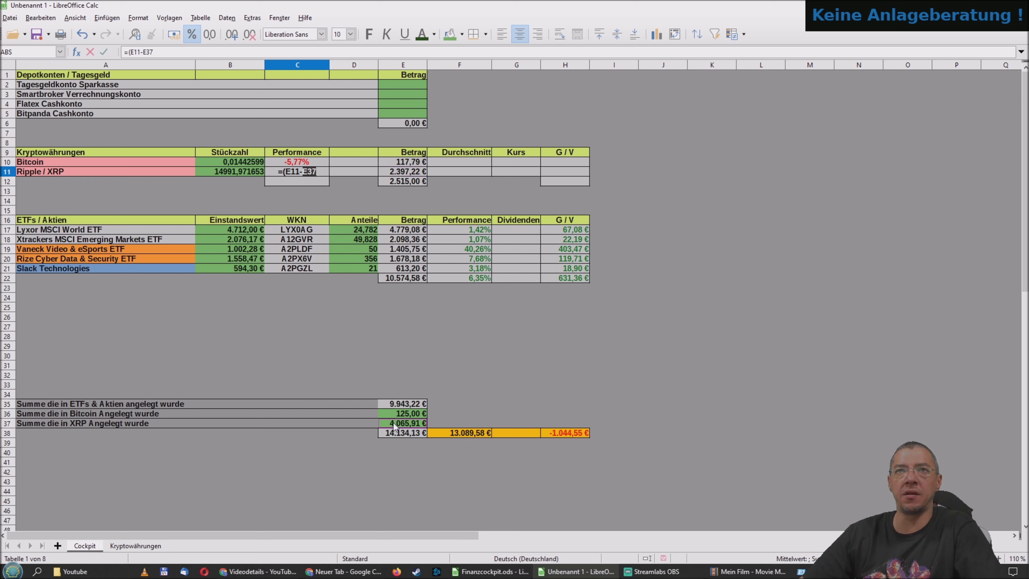
{"action": "type", "text": ")"}
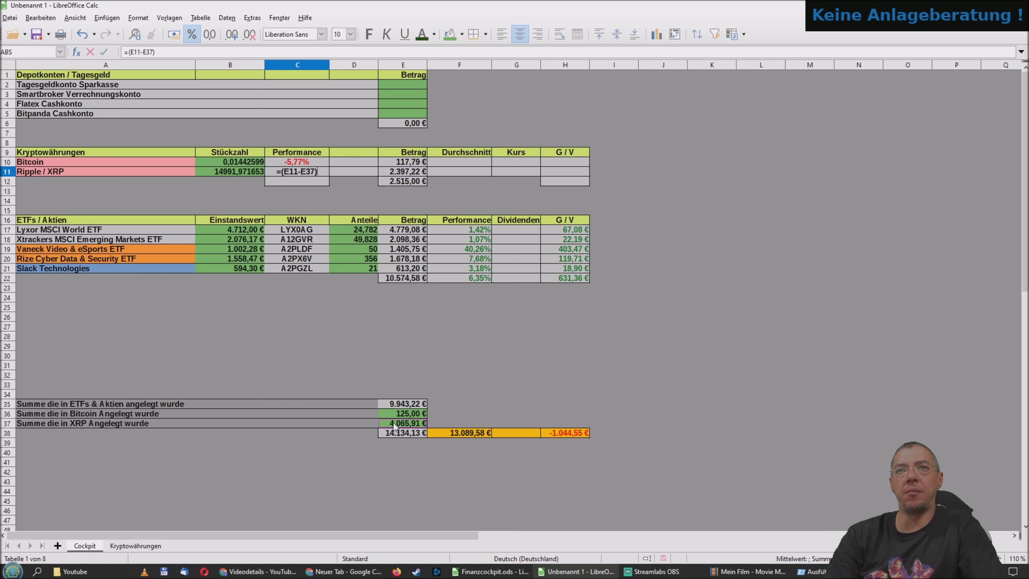
{"action": "type", "text": "/ABS"}
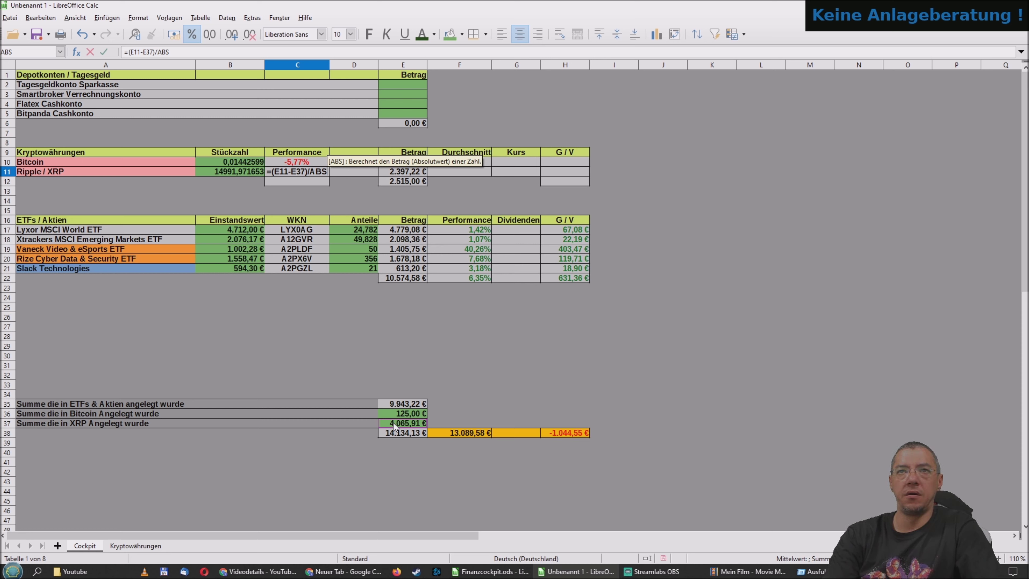
{"action": "type", "text": "("}
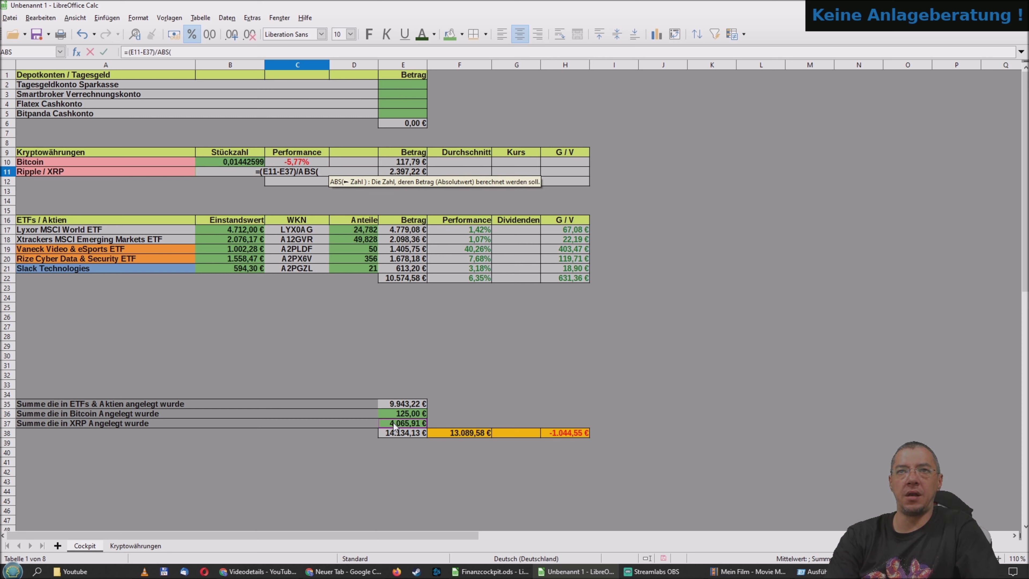
{"action": "type", "text": "E37"}
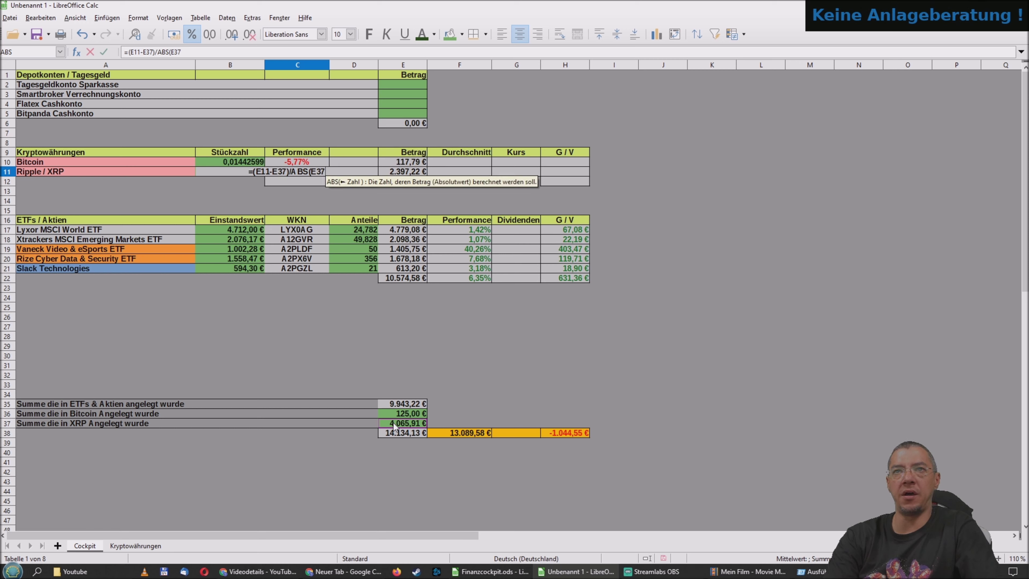
{"action": "type", "text": ")"}
{"action": "key", "text": "Return"}
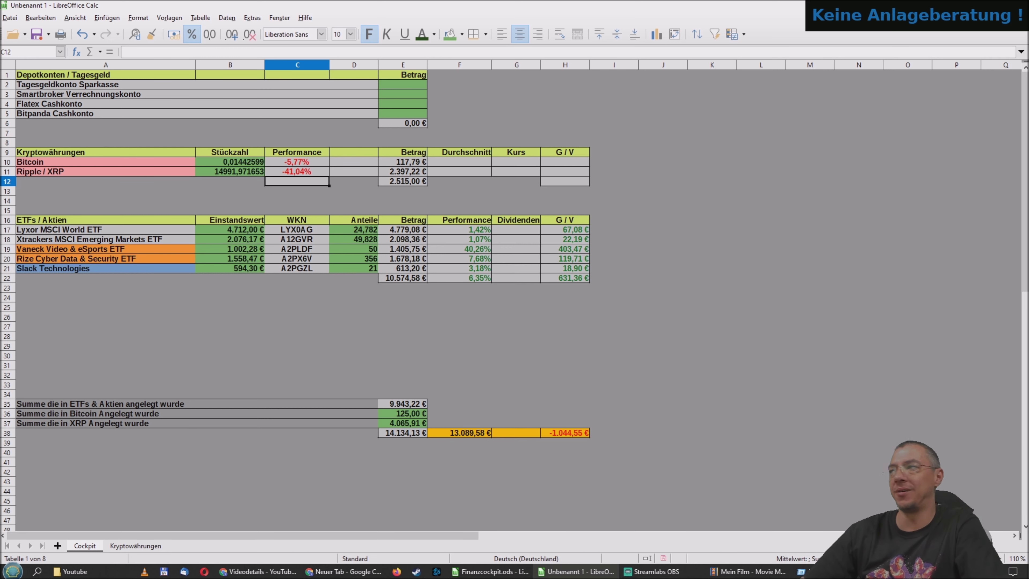
Hide the Kryptowährungen price sheet with Tabelle ausblenden, leaving only the Cockpit tab
{"action": "left_click", "coordinate": [490, 572]}
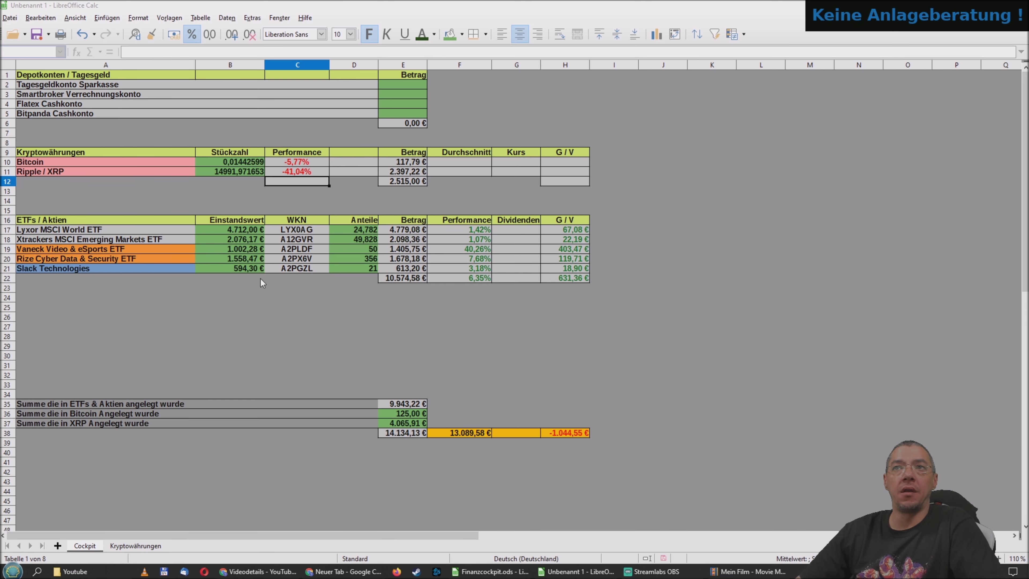
{"action": "left_click", "coordinate": [135, 546]}
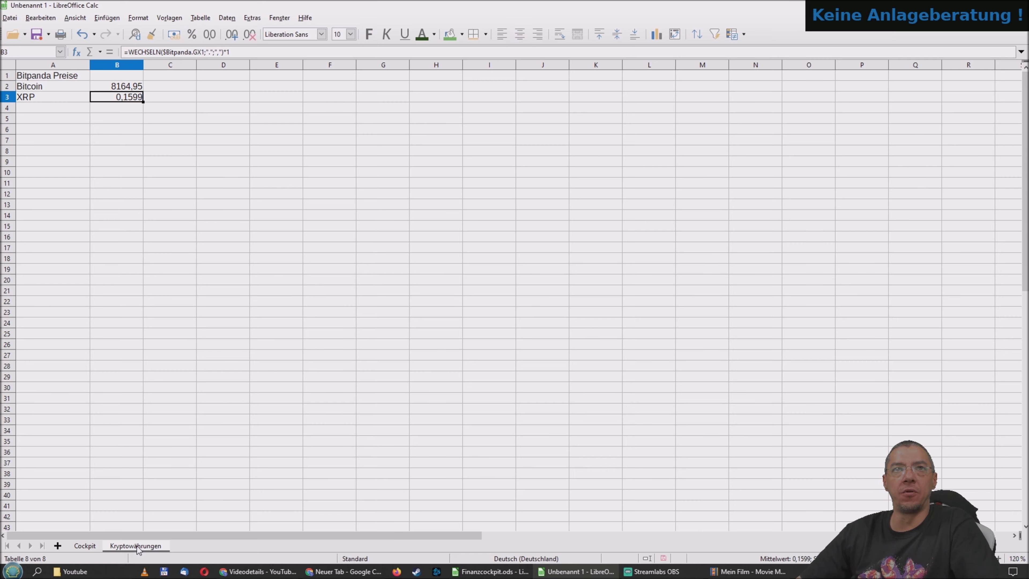
{"action": "left_click", "coordinate": [82, 548]}
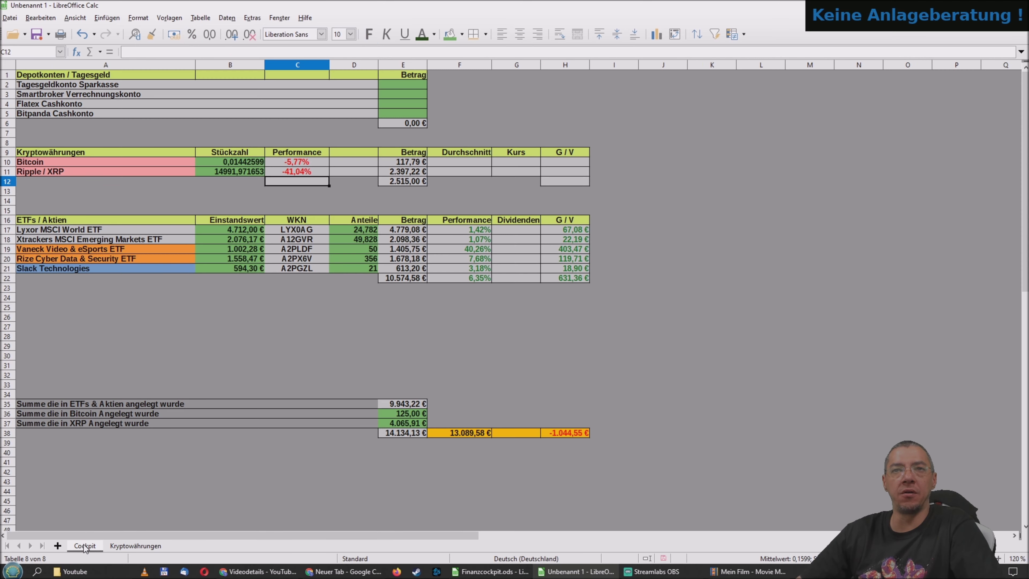
{"action": "left_click", "coordinate": [138, 545]}
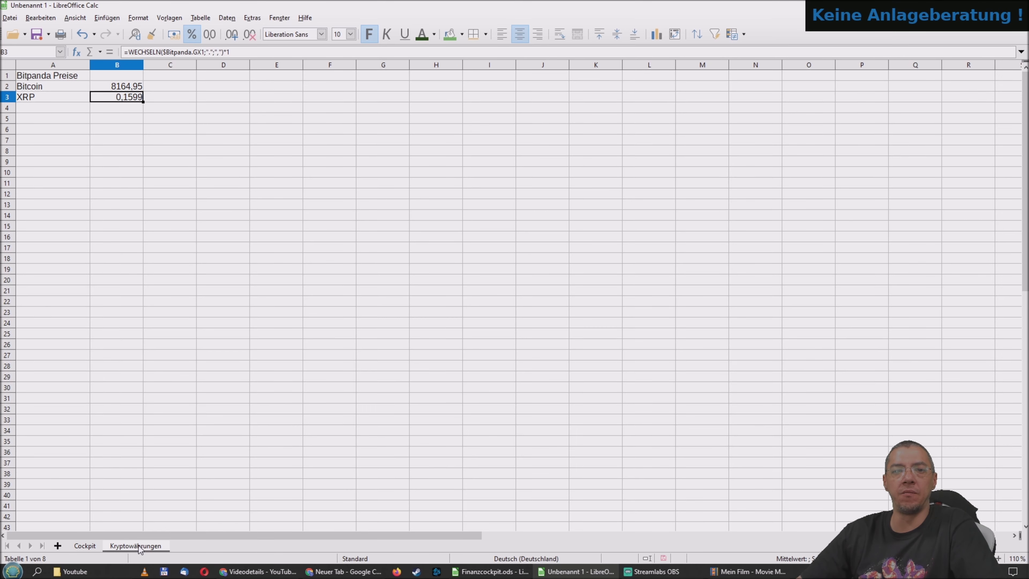
{"action": "right_click", "coordinate": [138, 545]}
{"action": "left_click", "coordinate": [198, 478]}
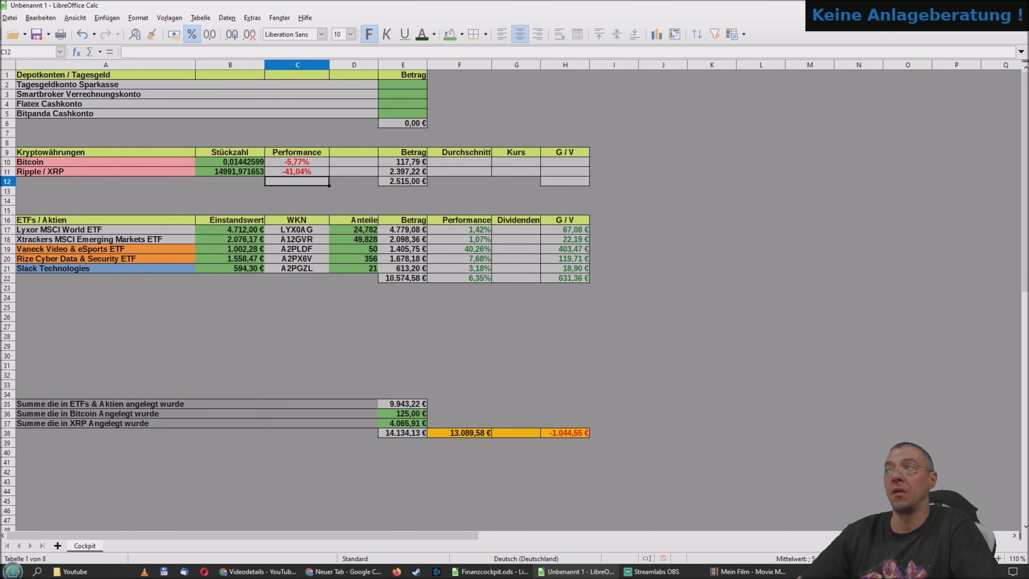
{"action": "key", "text": "alt+Tab"}
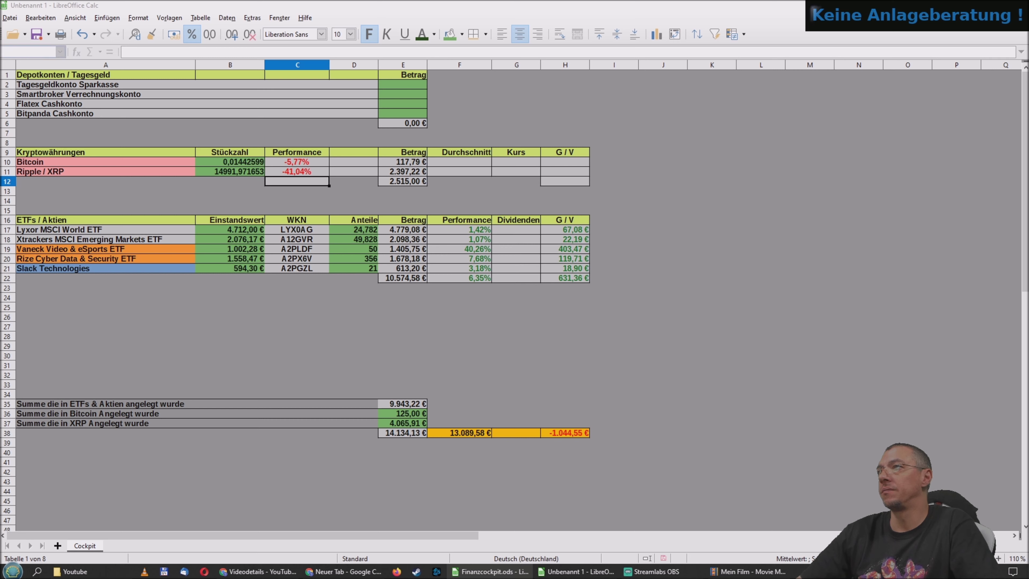
Format the crypto G / V cells H10:H12 as euro currency (-1.234,00 €) with negatives in red
{"action": "left_click", "coordinate": [296, 317]}
{"action": "left_click_drag", "start_coordinate": [571, 160], "coordinate": [571, 182]}
{"action": "right_click", "coordinate": [572, 182]}
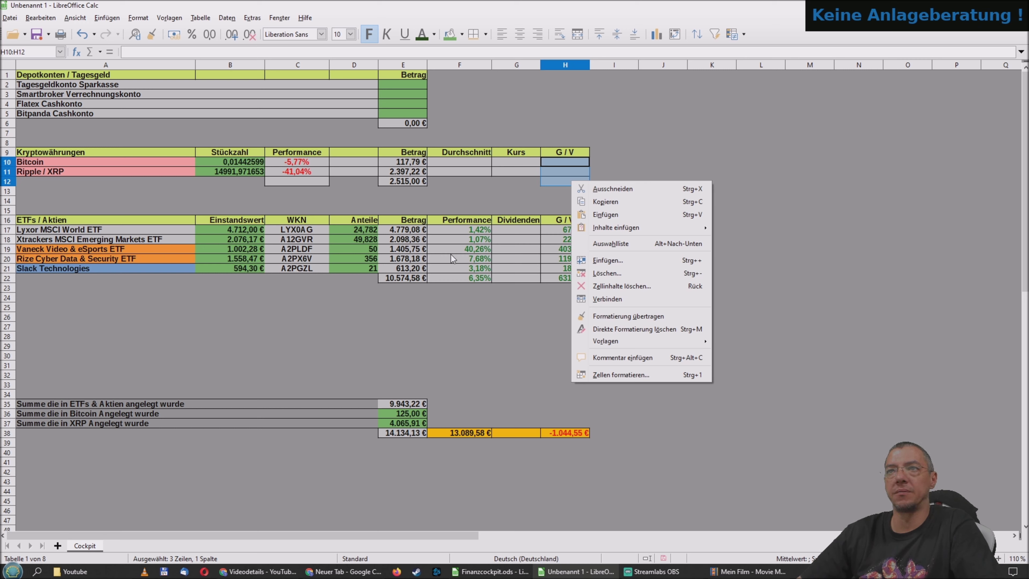
{"action": "key", "text": "Escape"}
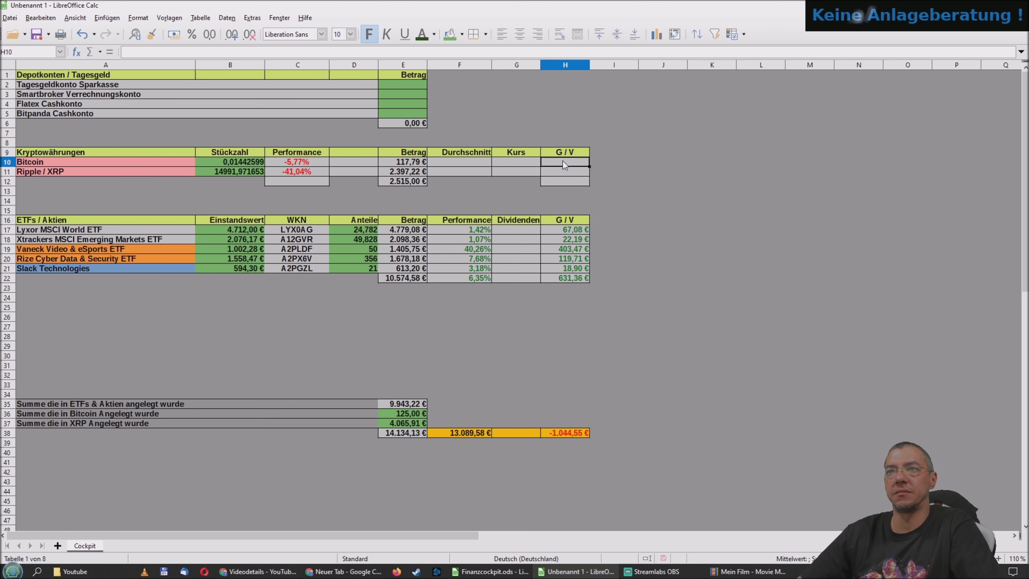
{"action": "right_click", "coordinate": [566, 181]}
{"action": "left_click", "coordinate": [628, 376]}
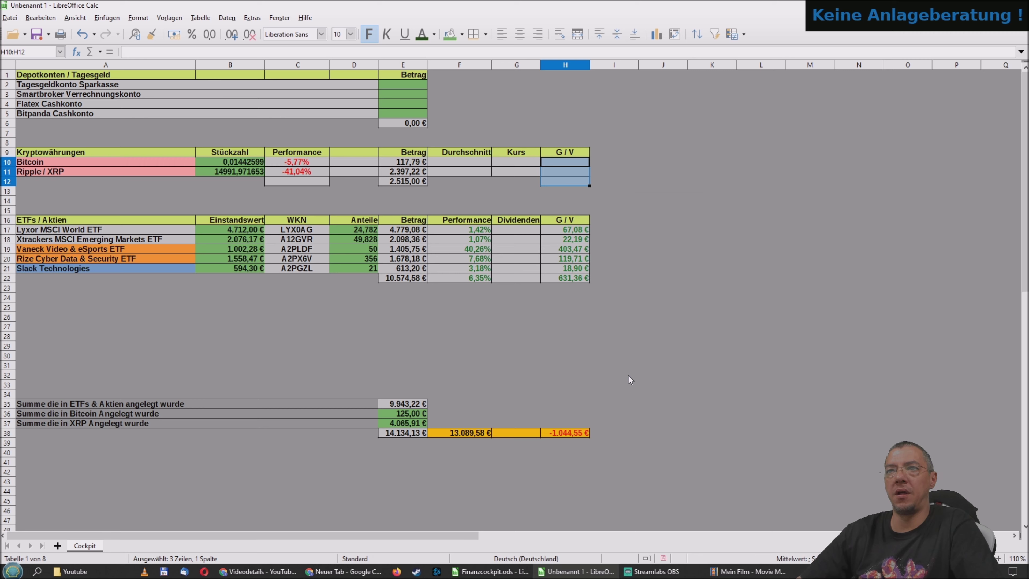
{"action": "left_click", "coordinate": [383, 228]}
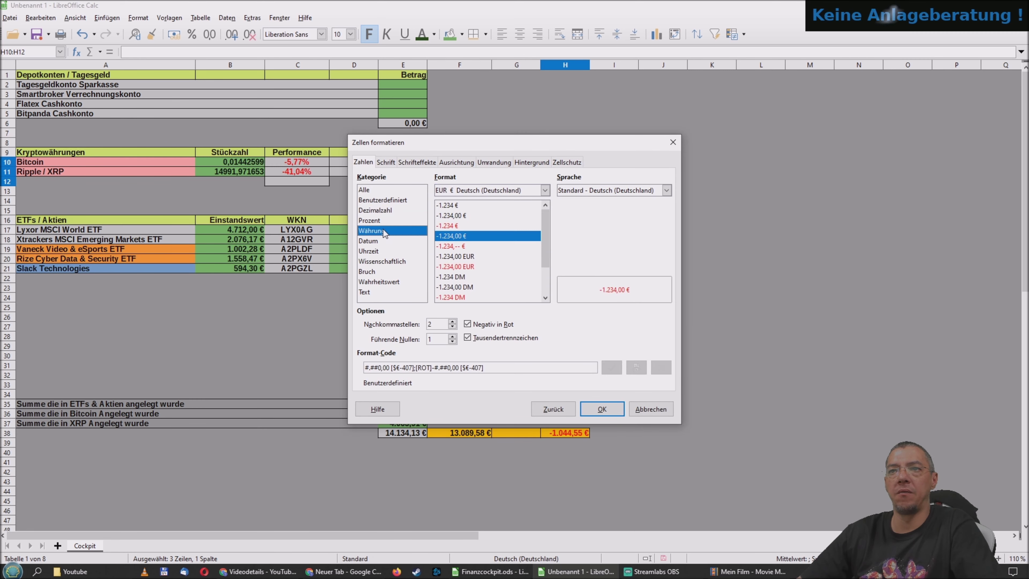
{"action": "left_click", "coordinate": [594, 409]}
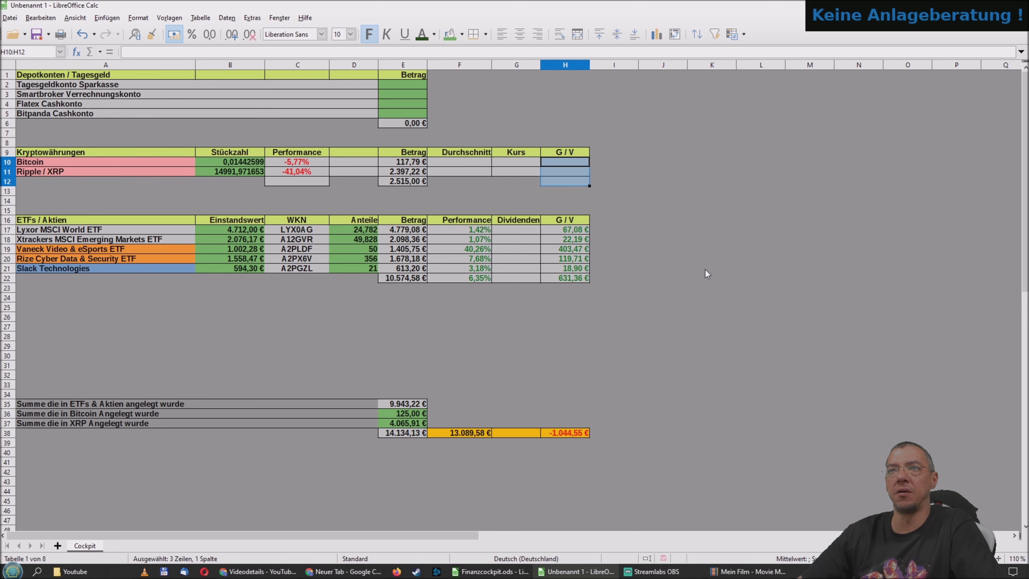
{"action": "left_click", "coordinate": [573, 161]}
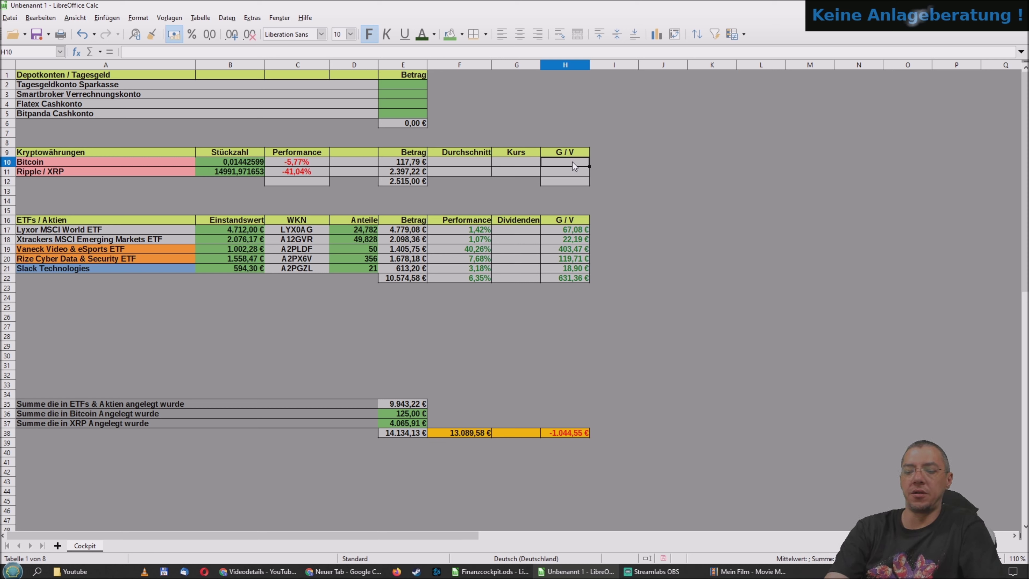
Enter =E10-E36 in H10 and =E11-E37 in H11, giving -7,21 € and -1.668,69 €
{"action": "type", "text": "="}
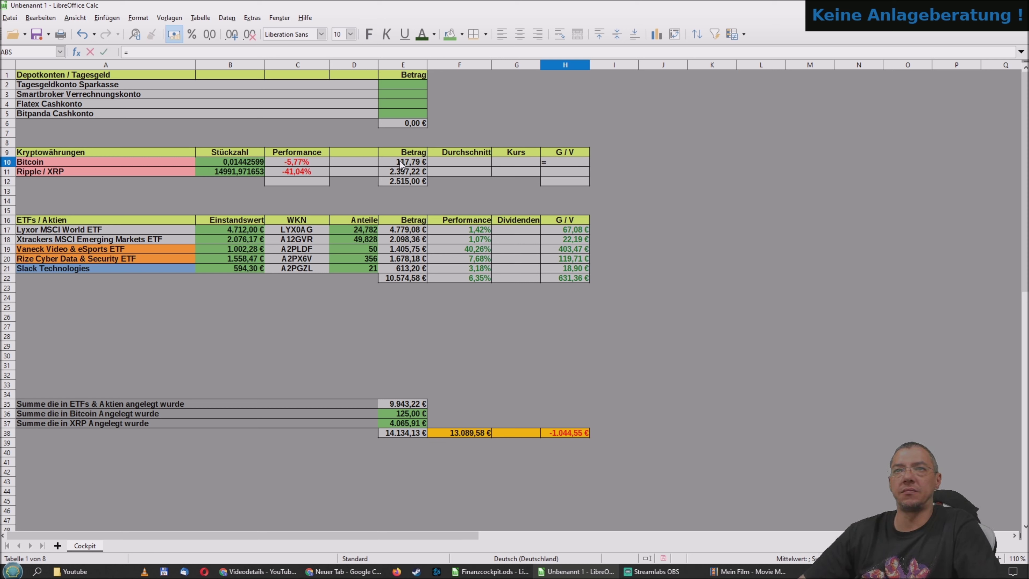
{"action": "left_click", "coordinate": [400, 163]}
{"action": "type", "text": "-"}
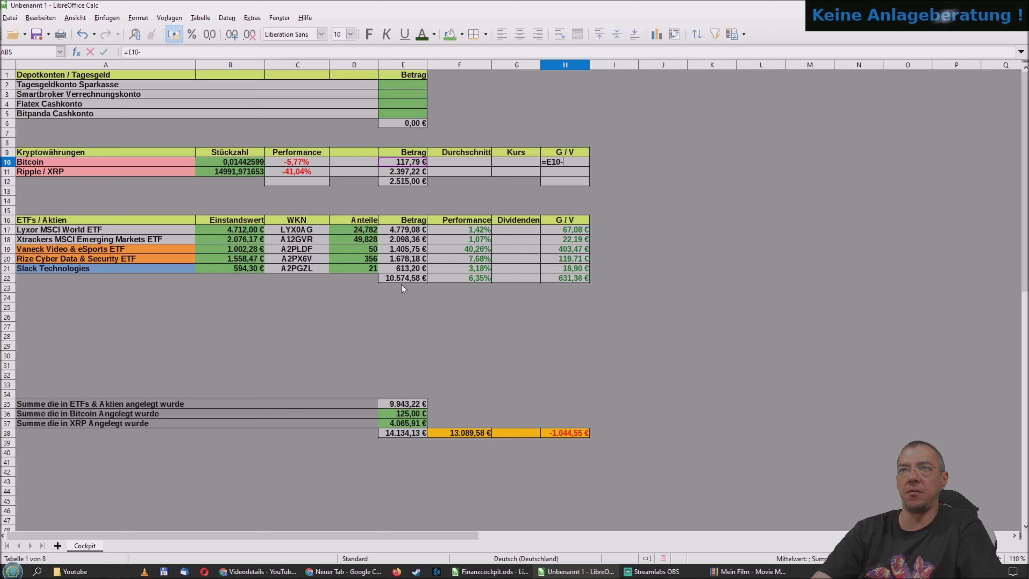
{"action": "left_click", "coordinate": [389, 414]}
{"action": "key", "text": "Return"}
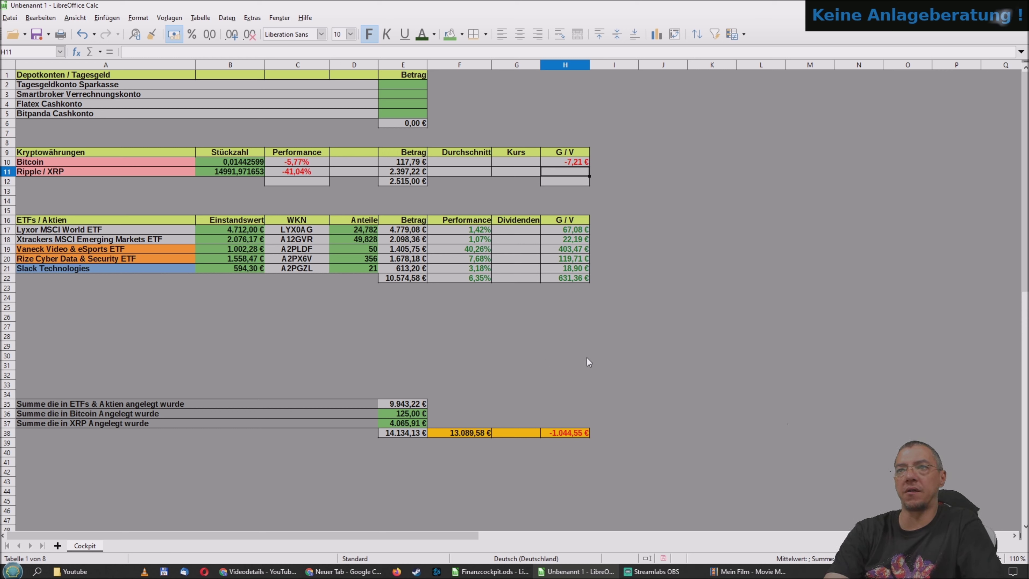
{"action": "type", "text": "="}
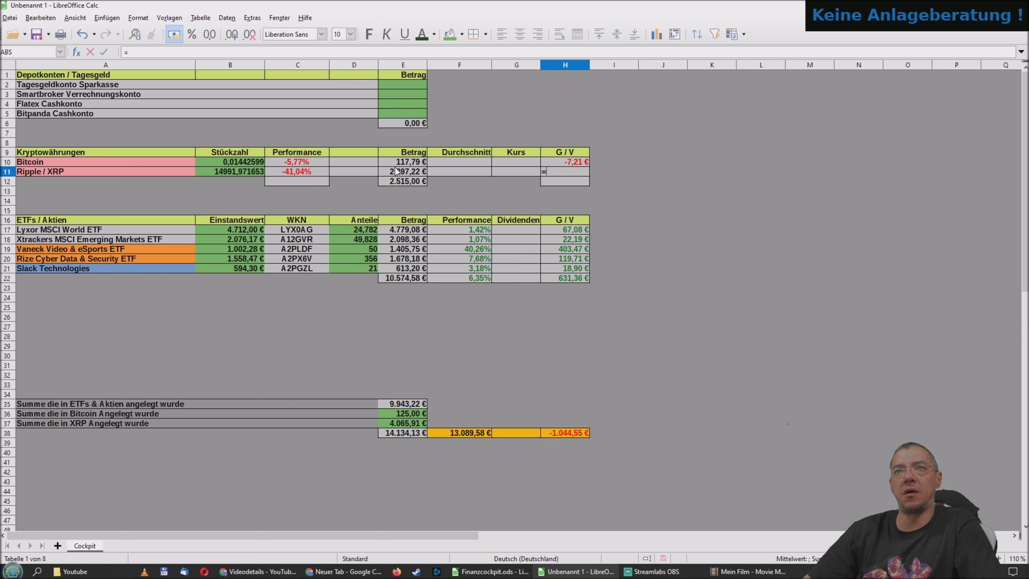
{"action": "left_click", "coordinate": [400, 173]}
{"action": "type", "text": "-"}
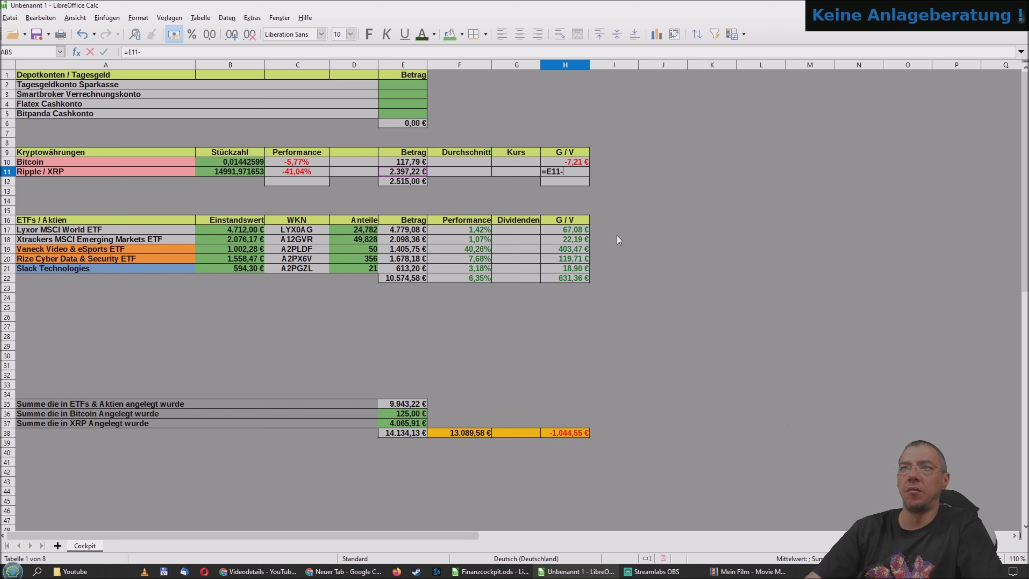
{"action": "left_click", "coordinate": [397, 423]}
{"action": "key", "text": "Return"}
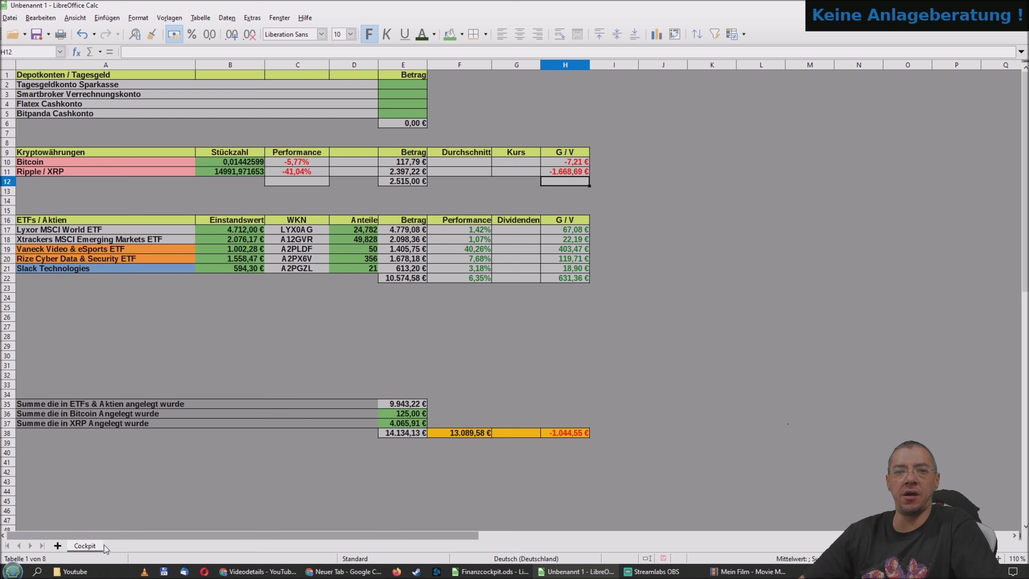
Unhide the Kryptowährungen sheet
{"action": "right_click", "coordinate": [119, 545]}
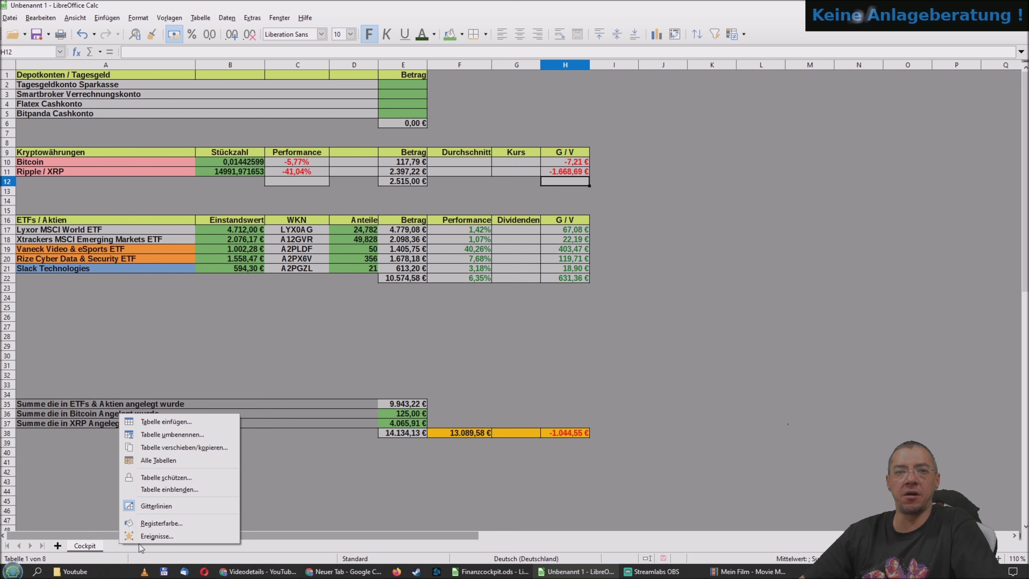
{"action": "left_click", "coordinate": [158, 482]}
{"action": "left_click", "coordinate": [462, 296]}
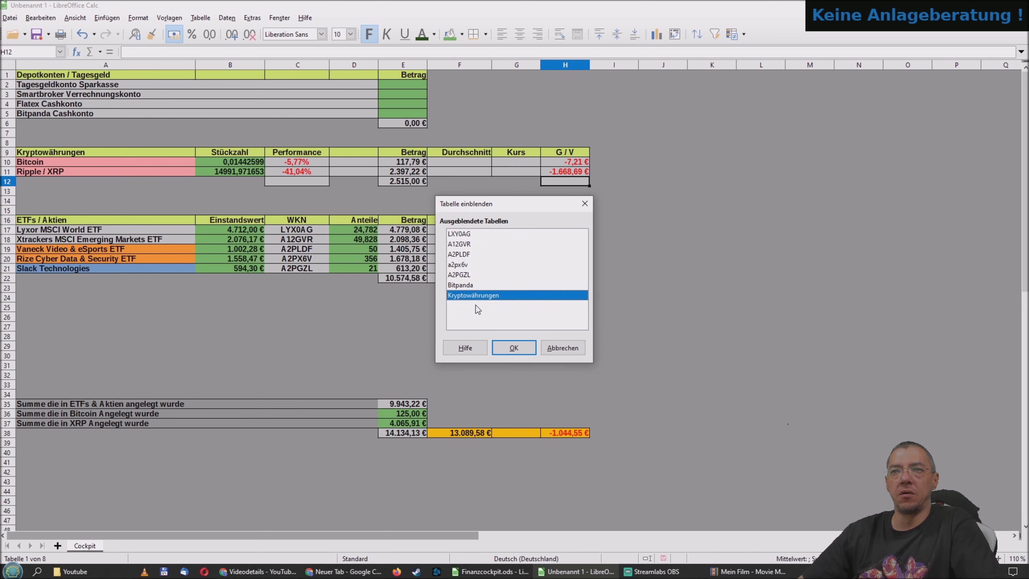
{"action": "left_click", "coordinate": [507, 348]}
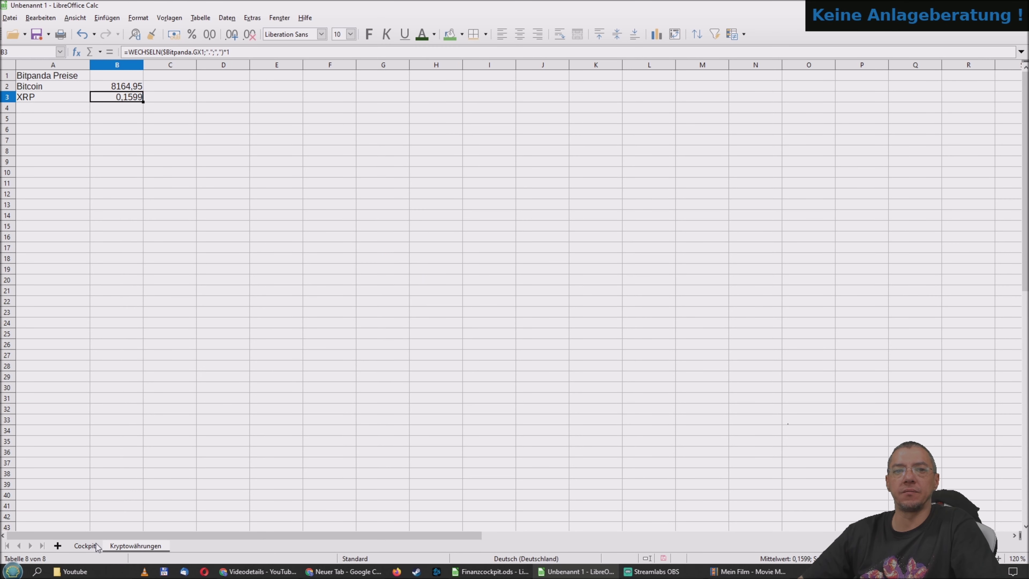
Link Cockpit G10 to Kryptowährungen B2 (8164,95) and G11 to B3 (0,1599)
{"action": "left_click", "coordinate": [87, 546]}
{"action": "left_click", "coordinate": [514, 162]}
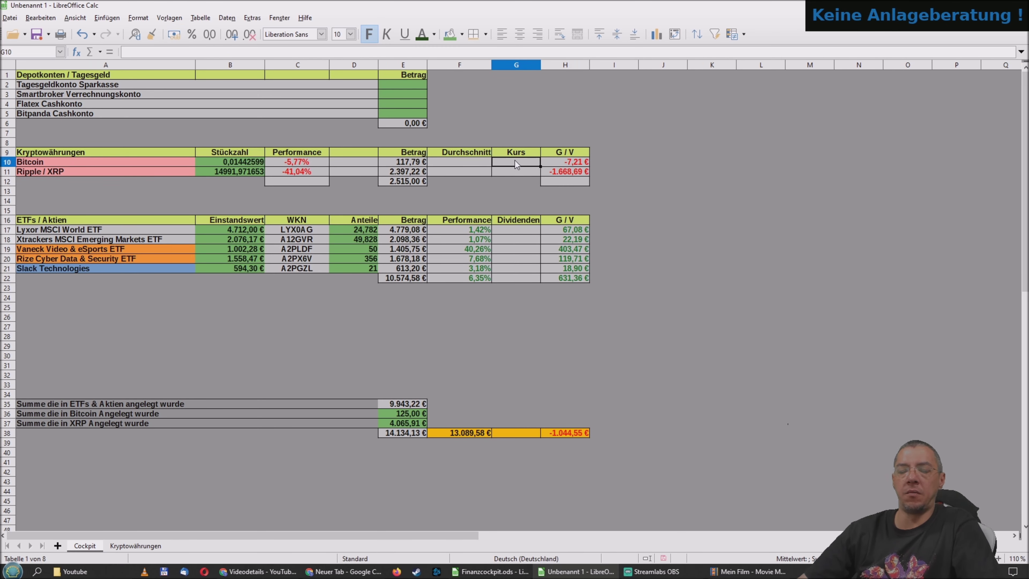
{"action": "type", "text": "="}
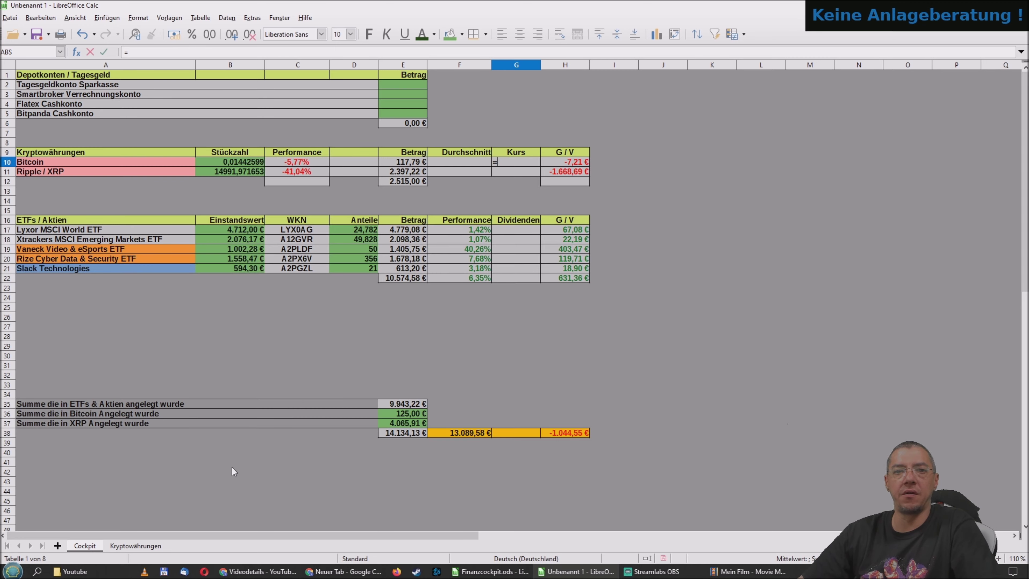
{"action": "left_click", "coordinate": [154, 547]}
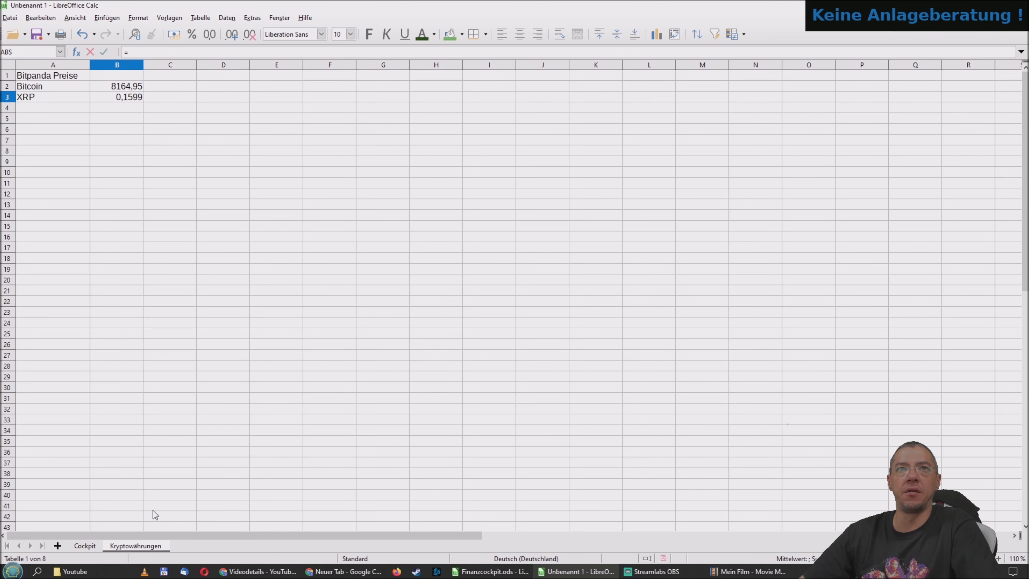
{"action": "left_click", "coordinate": [139, 86]}
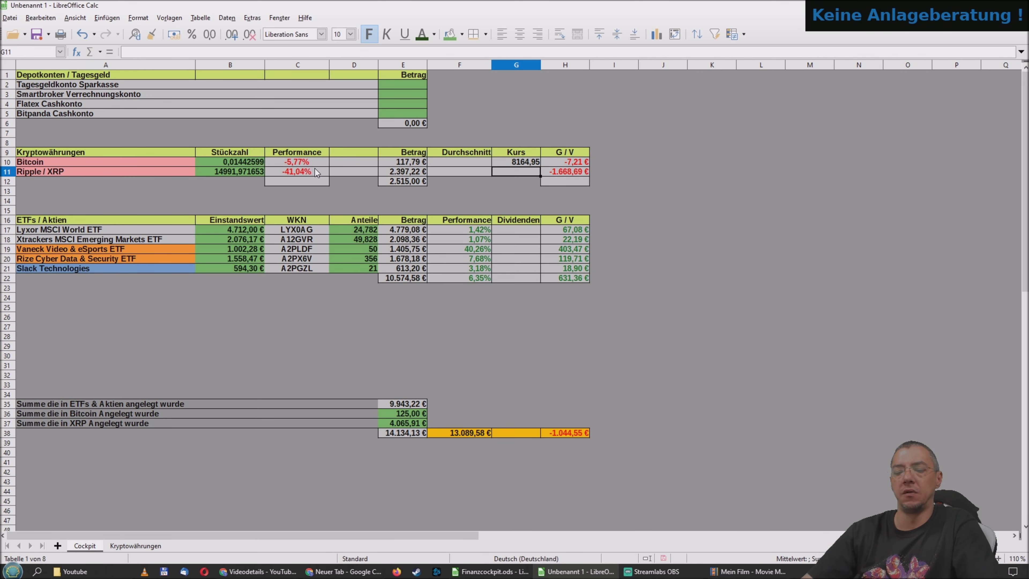
{"action": "type", "text": "="}
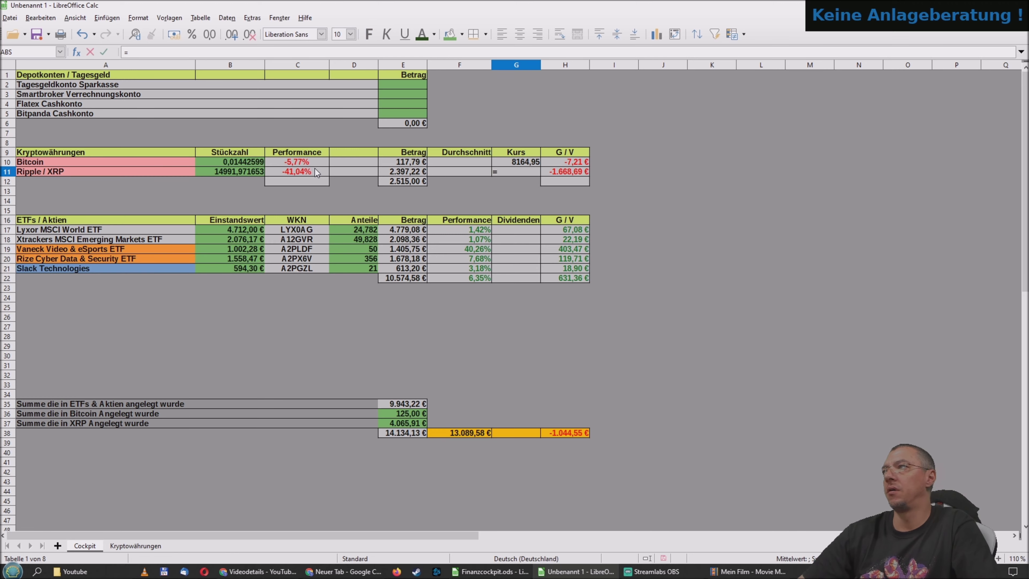
{"action": "left_click", "coordinate": [138, 546]}
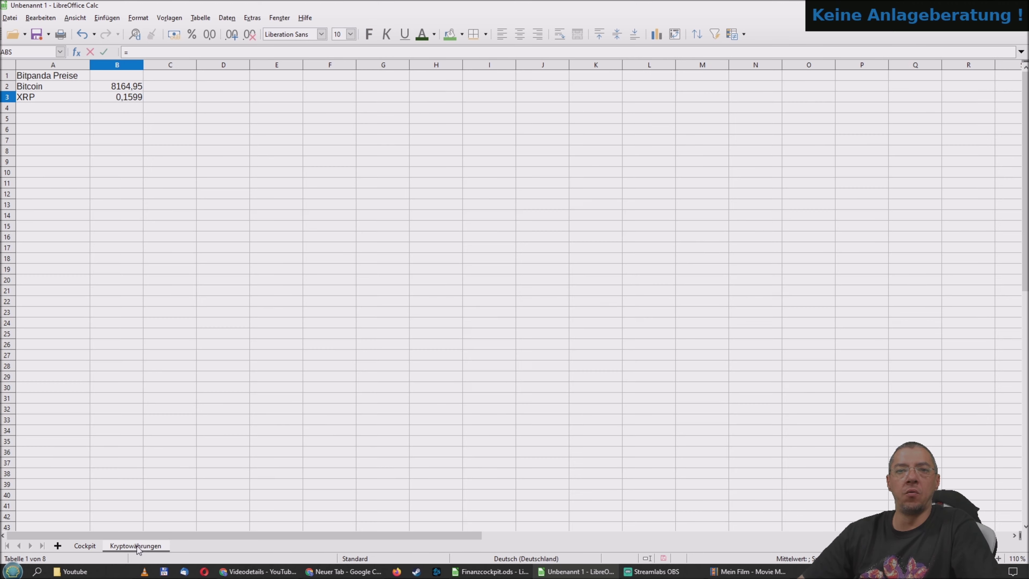
{"action": "left_click", "coordinate": [134, 98]}
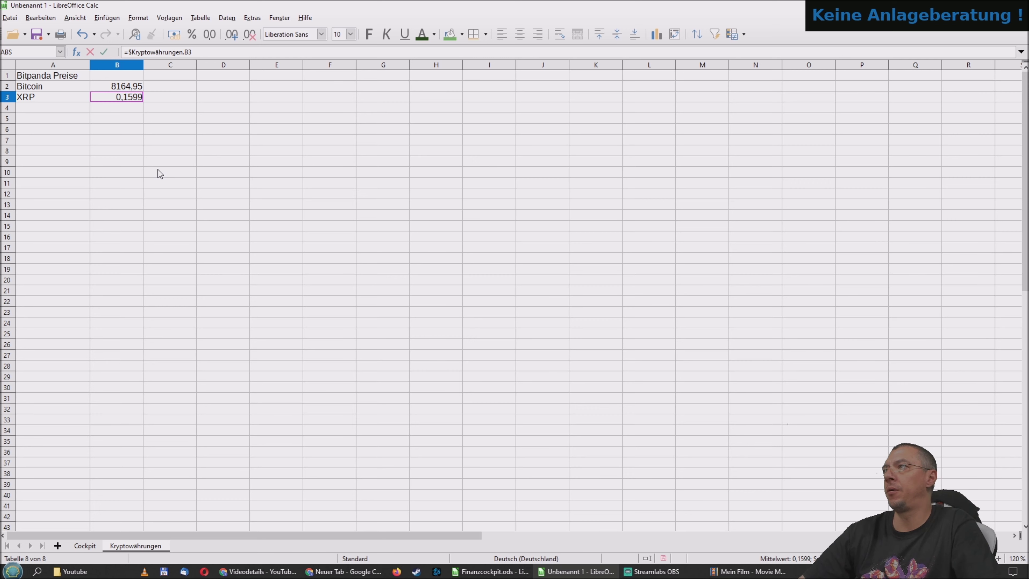
{"action": "key", "text": "Return"}
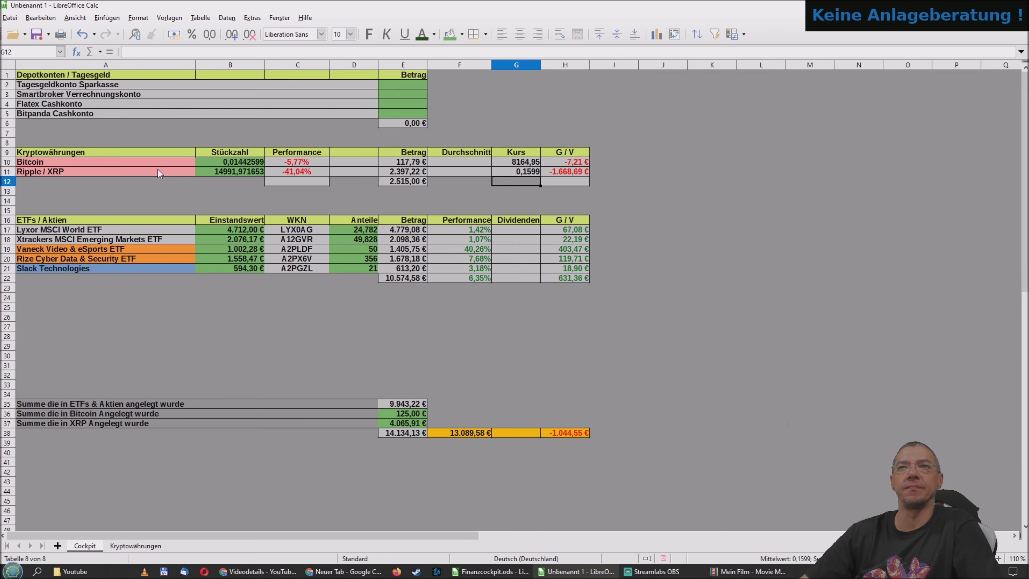
Apply a euro currency format to the Kurs cells G10:G11
{"action": "left_click_drag", "start_coordinate": [531, 165], "coordinate": [527, 170]}
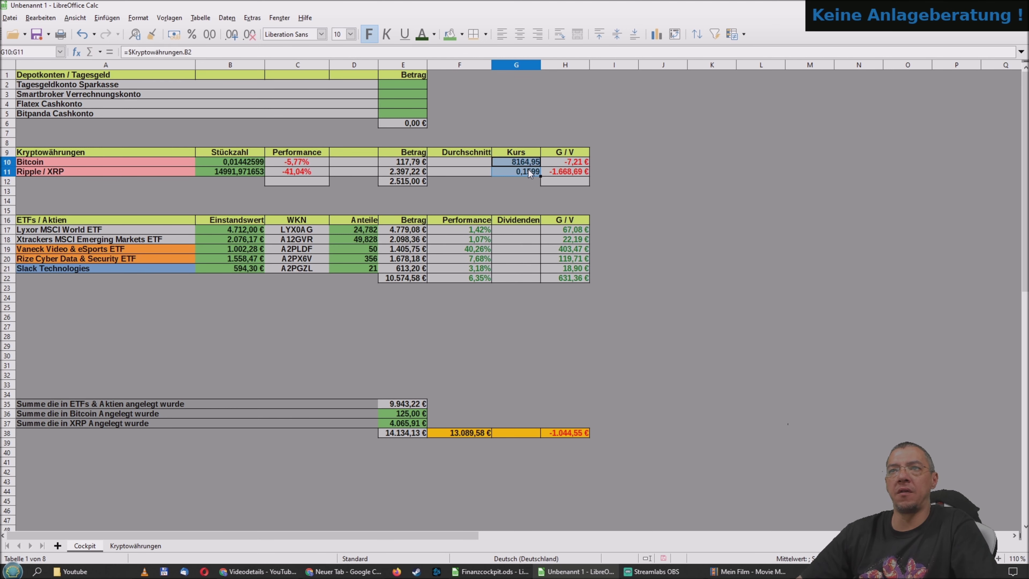
{"action": "right_click", "coordinate": [528, 169]}
{"action": "left_click", "coordinate": [565, 362]}
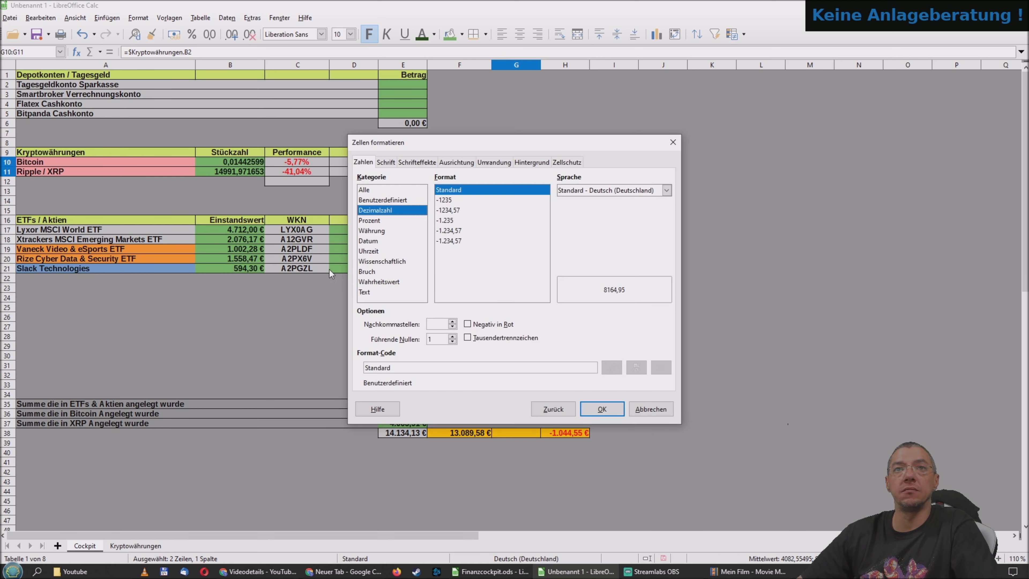
{"action": "left_click", "coordinate": [390, 233]}
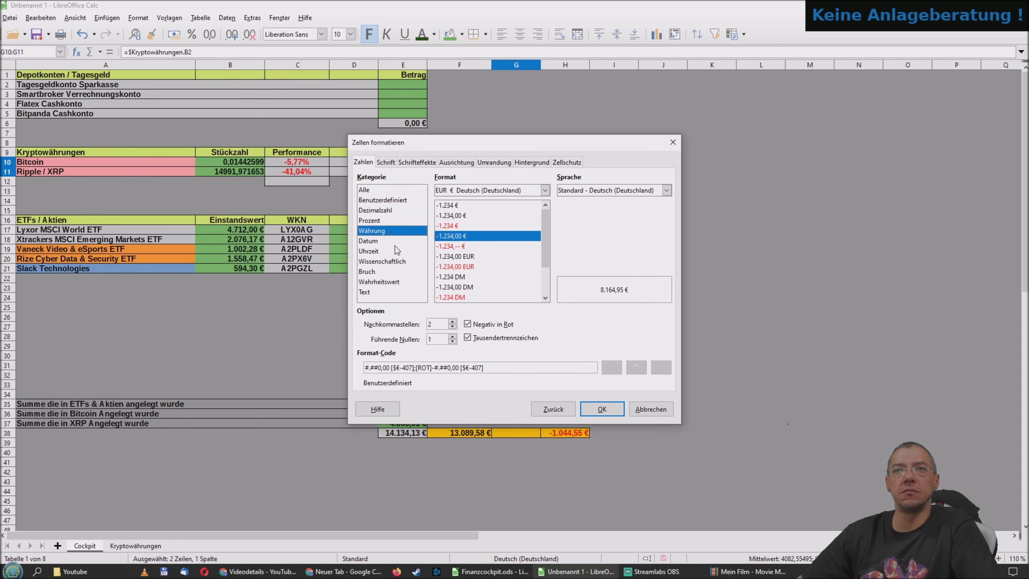
{"action": "left_click", "coordinate": [608, 406]}
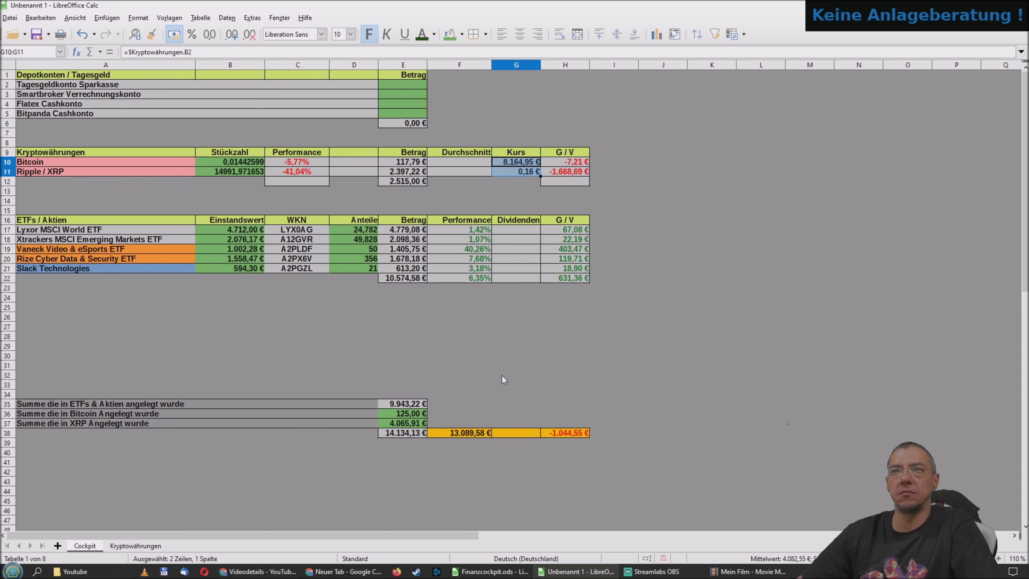
{"action": "left_click", "coordinate": [268, 344]}
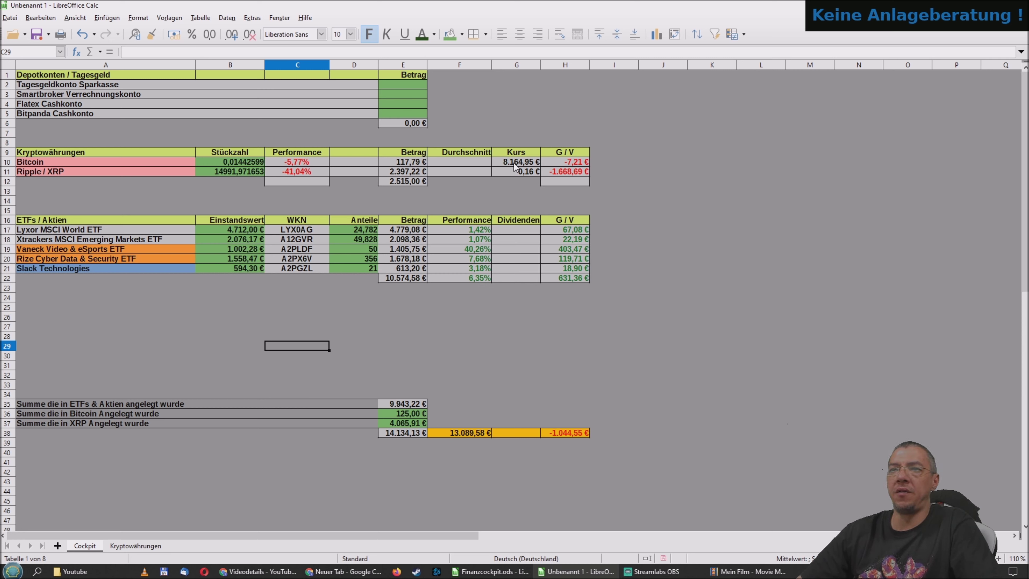
Raise the Kurs cells' currency format to four decimal places
{"action": "left_click_drag", "start_coordinate": [513, 165], "coordinate": [515, 173]}
{"action": "right_click", "coordinate": [514, 172]}
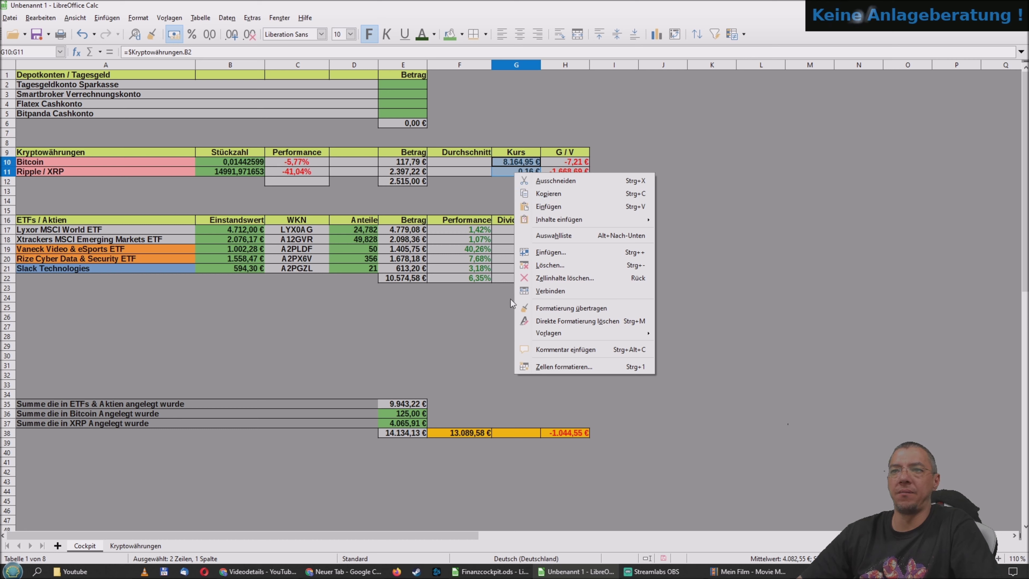
{"action": "left_click", "coordinate": [541, 367]}
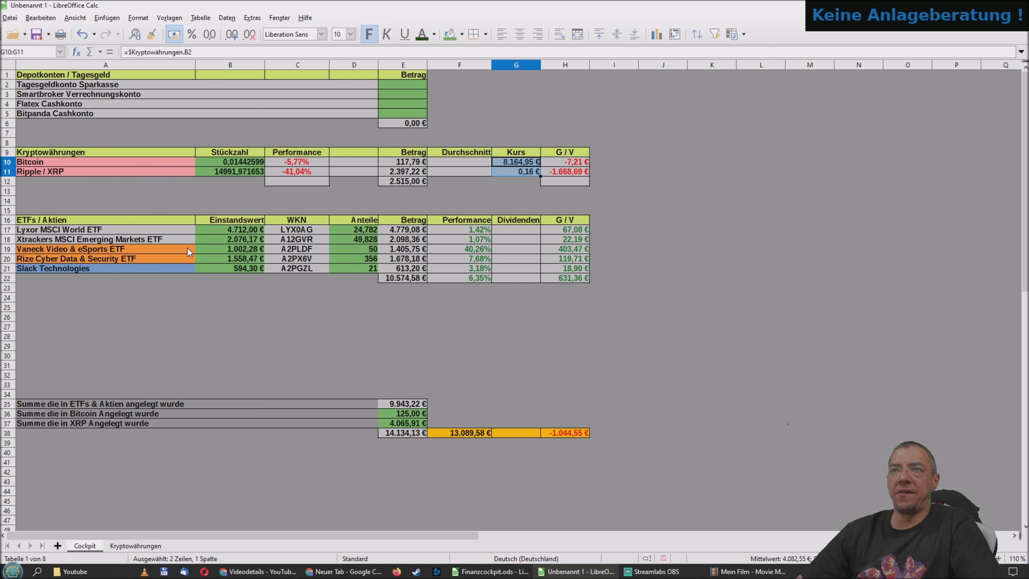
{"action": "left_click", "coordinate": [453, 320]}
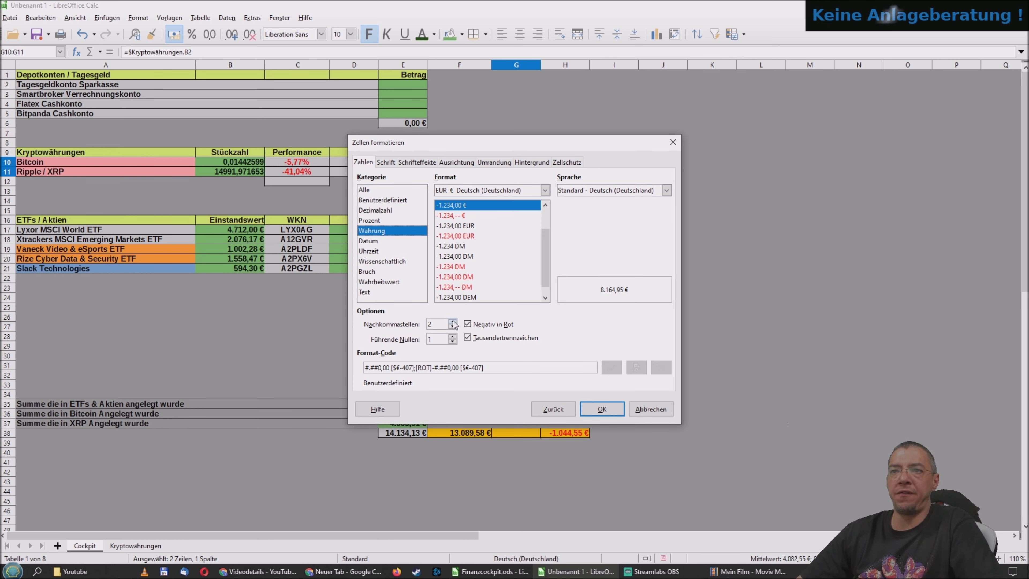
{"action": "left_click", "coordinate": [453, 321]}
{"action": "left_click", "coordinate": [597, 409]}
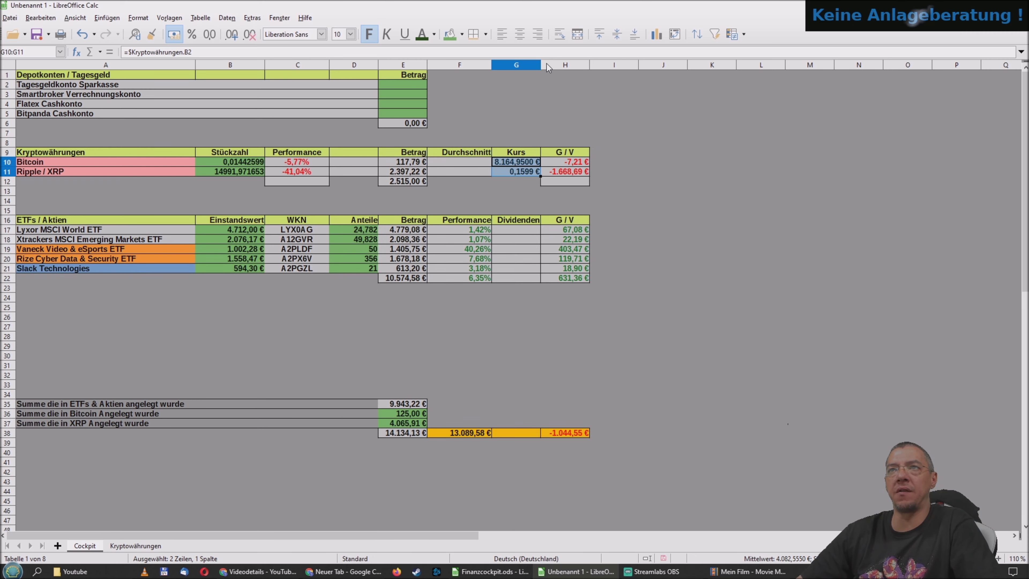
Widen column G so 8.164,9500 € and 0,1599 € fit
{"action": "left_click_drag", "start_coordinate": [541, 65], "coordinate": [545, 64]}
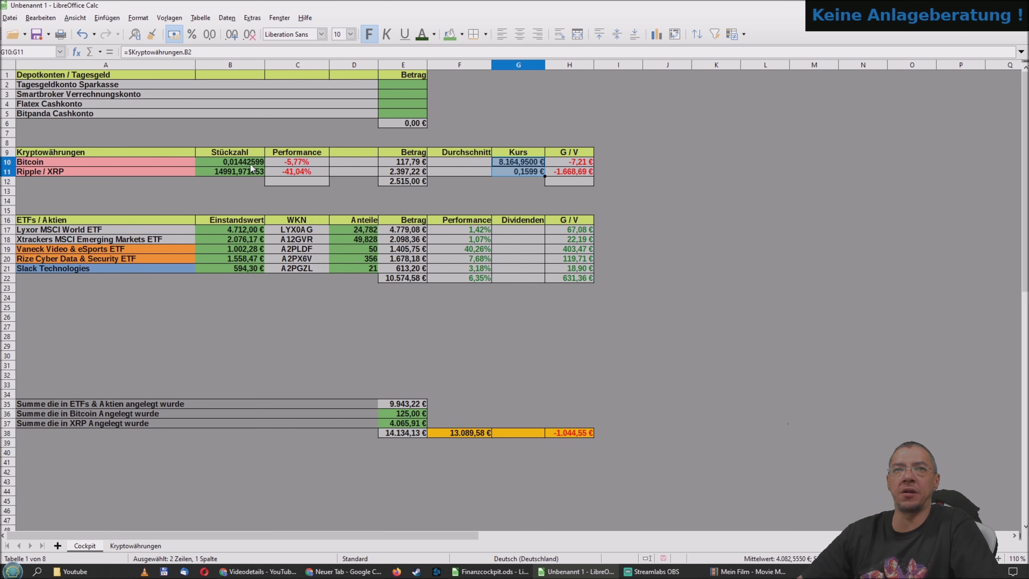
{"action": "left_click", "coordinate": [247, 171]}
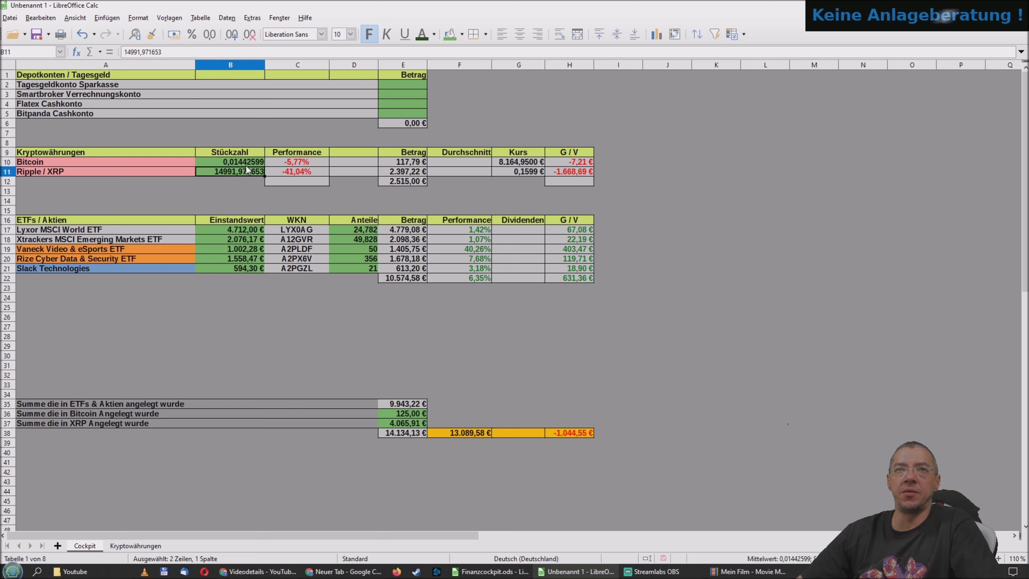
{"action": "left_click", "coordinate": [246, 166]}
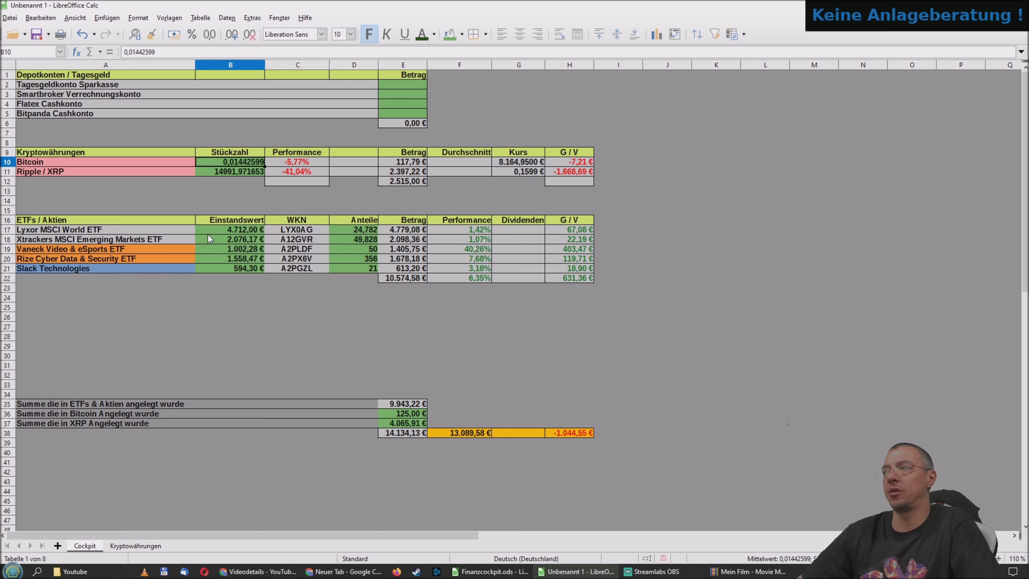
{"action": "left_click", "coordinate": [179, 337]}
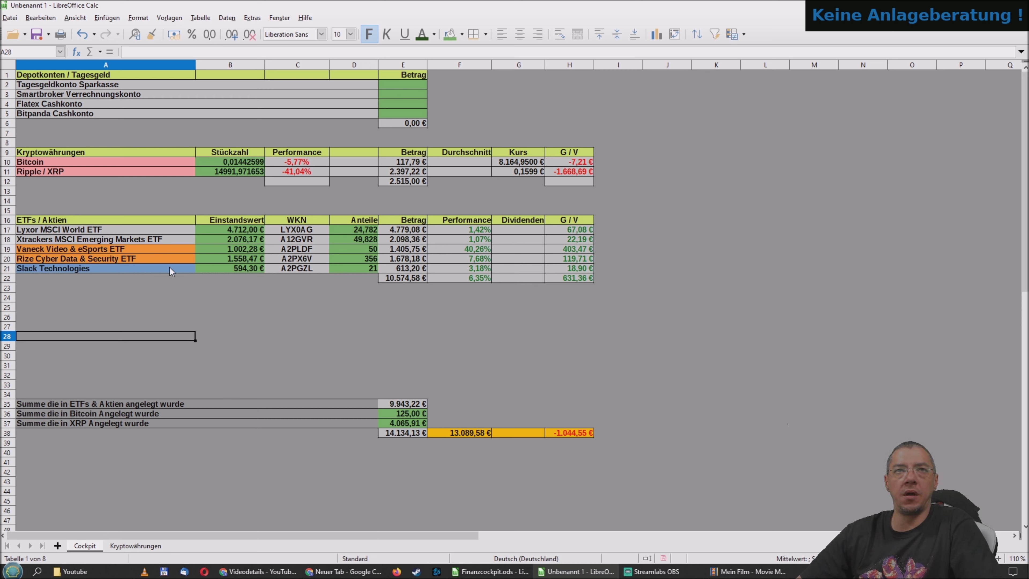
{"action": "left_click", "coordinate": [298, 307]}
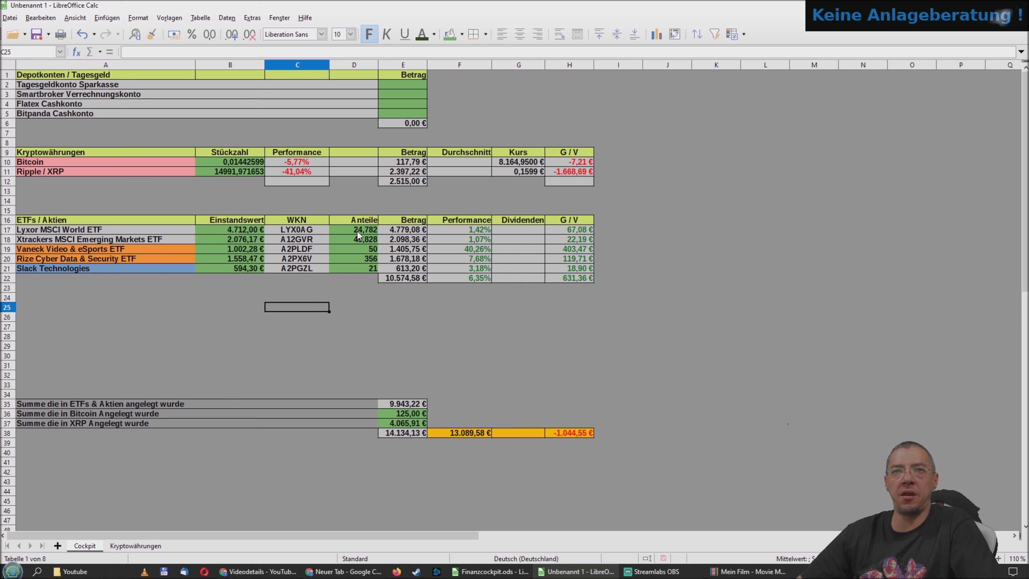
{"action": "left_click", "coordinate": [366, 250]}
{"action": "left_click", "coordinate": [364, 258]}
{"action": "left_click", "coordinate": [361, 269]}
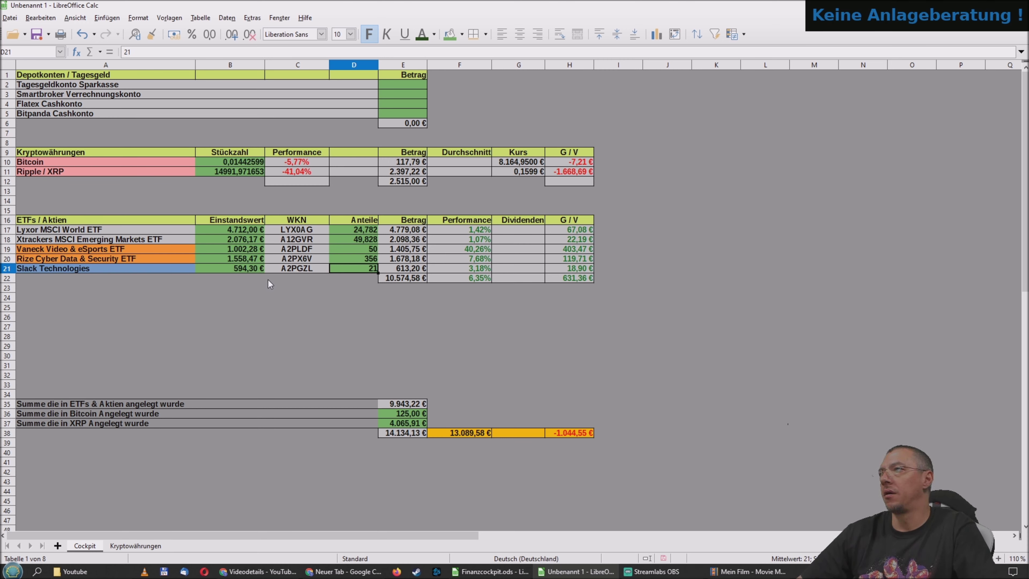
{"action": "left_click", "coordinate": [465, 161]}
{"action": "left_click", "coordinate": [490, 572]}
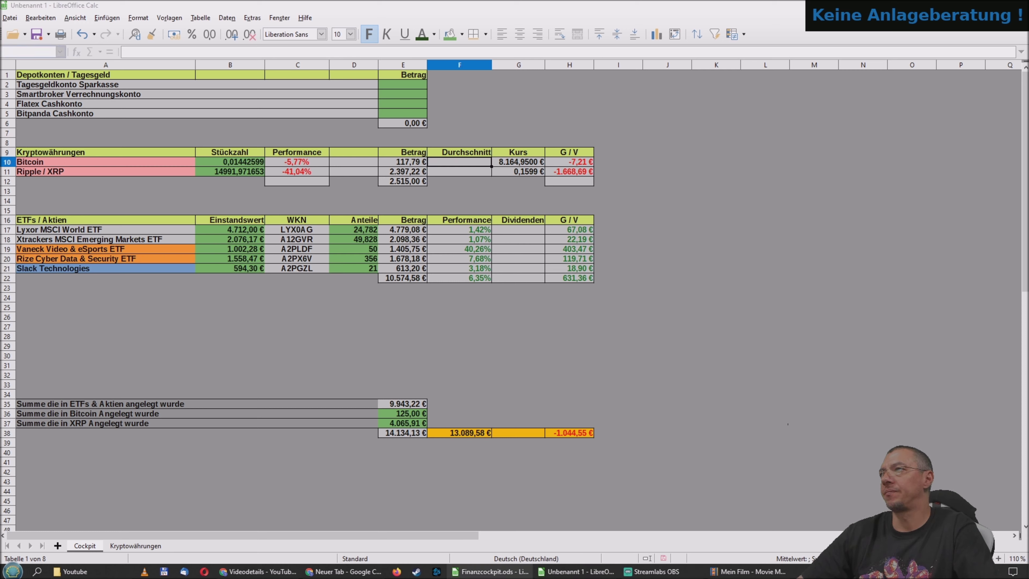
{"action": "left_click", "coordinate": [315, 328]}
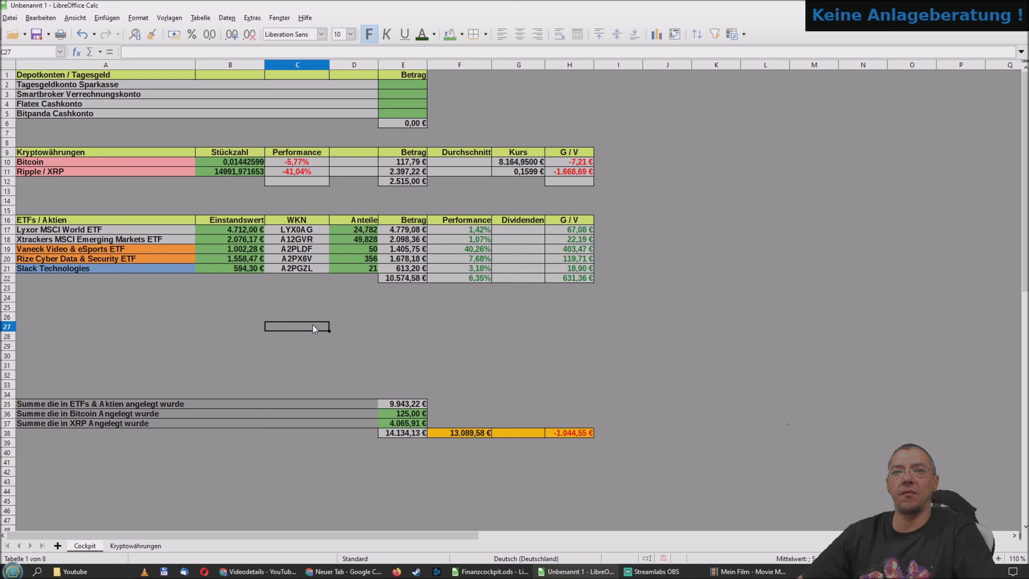
{"action": "left_click", "coordinate": [453, 158]}
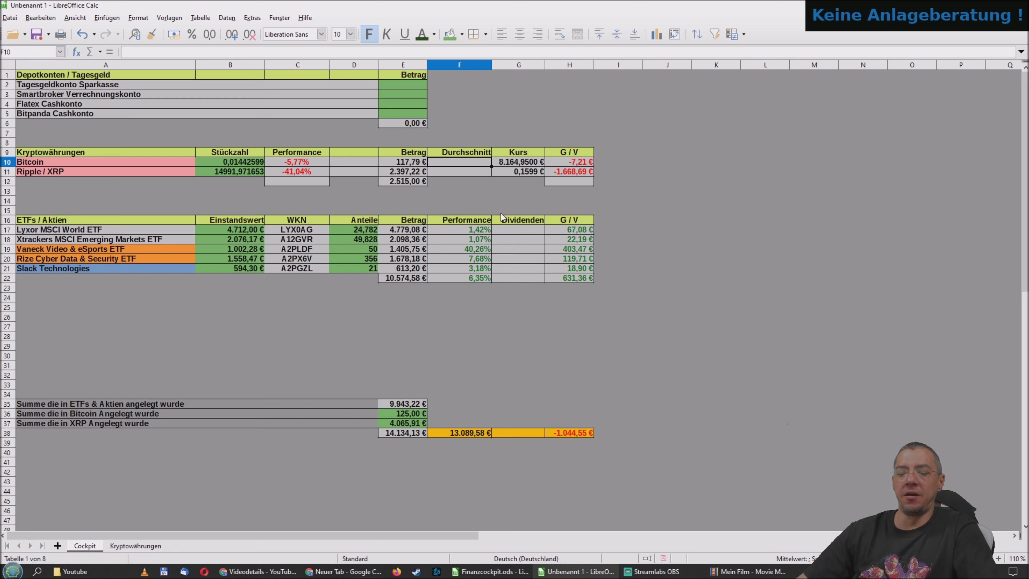
Enter =E36/B10 in F10, giving Bitcoin's average price of 8.664,92 €
{"action": "type", "text": "="}
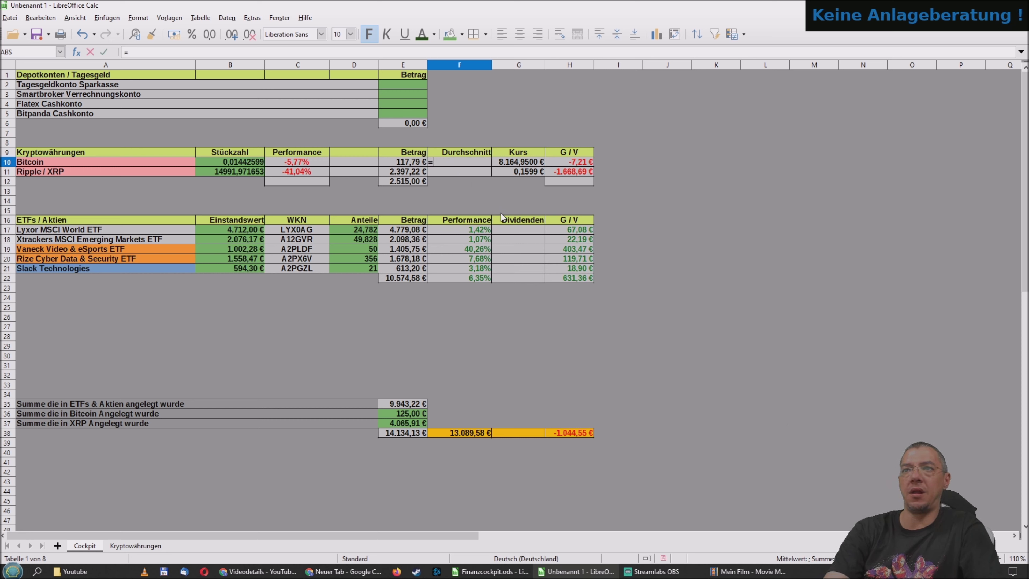
{"action": "left_click", "coordinate": [394, 412]}
{"action": "type", "text": "/"}
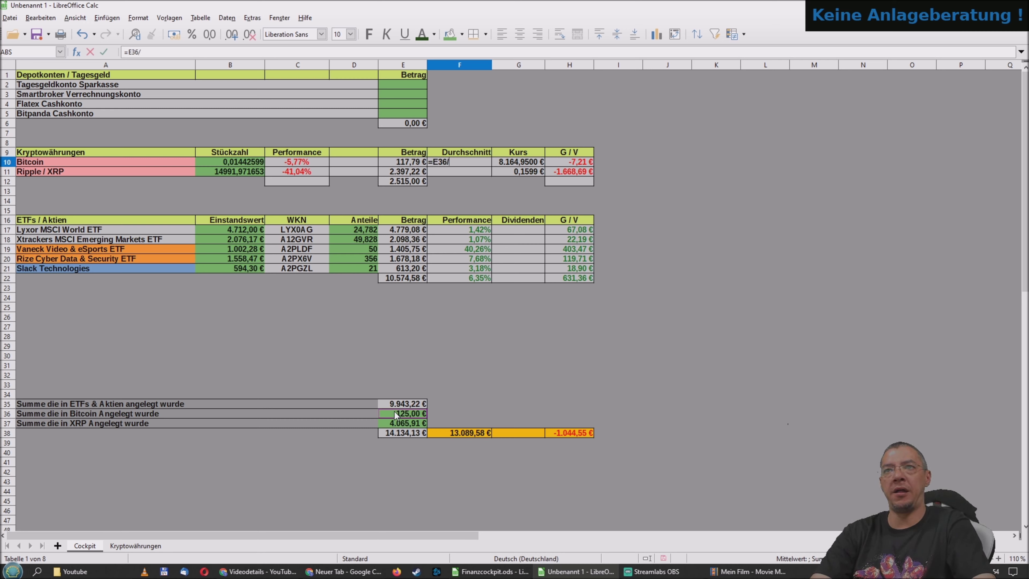
{"action": "left_click", "coordinate": [234, 161]}
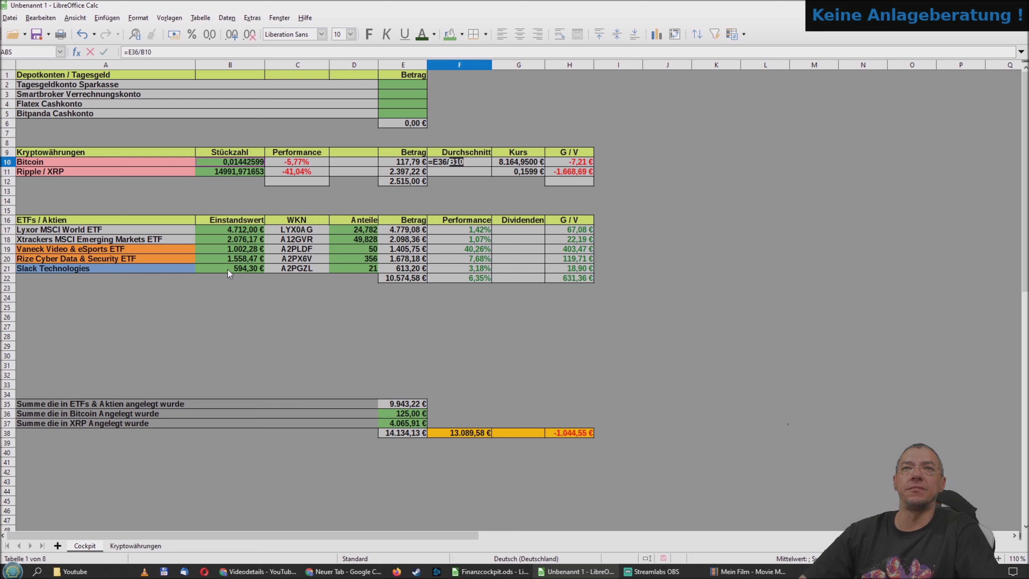
{"action": "key", "text": "Return"}
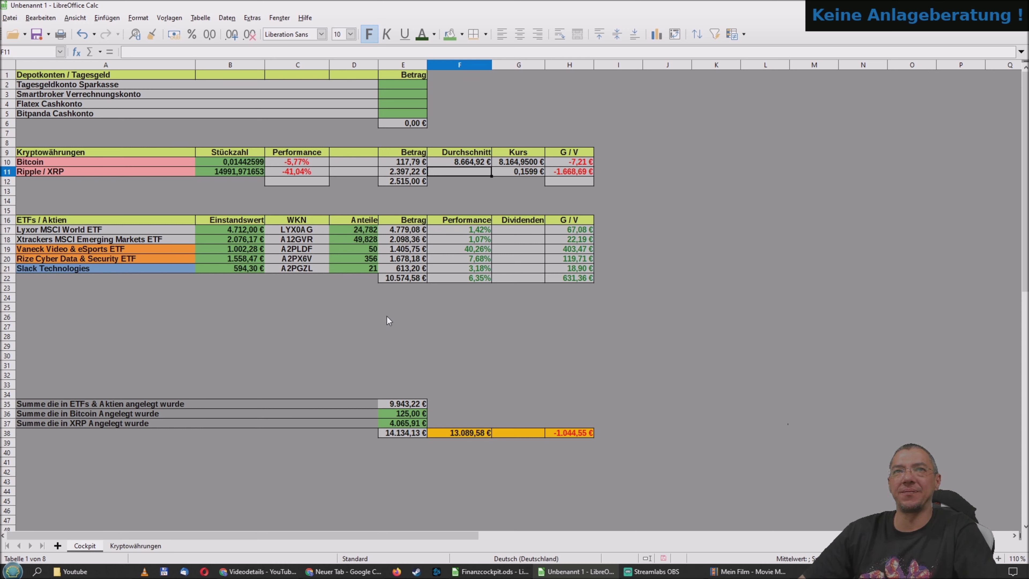
{"action": "left_click", "coordinate": [472, 161]}
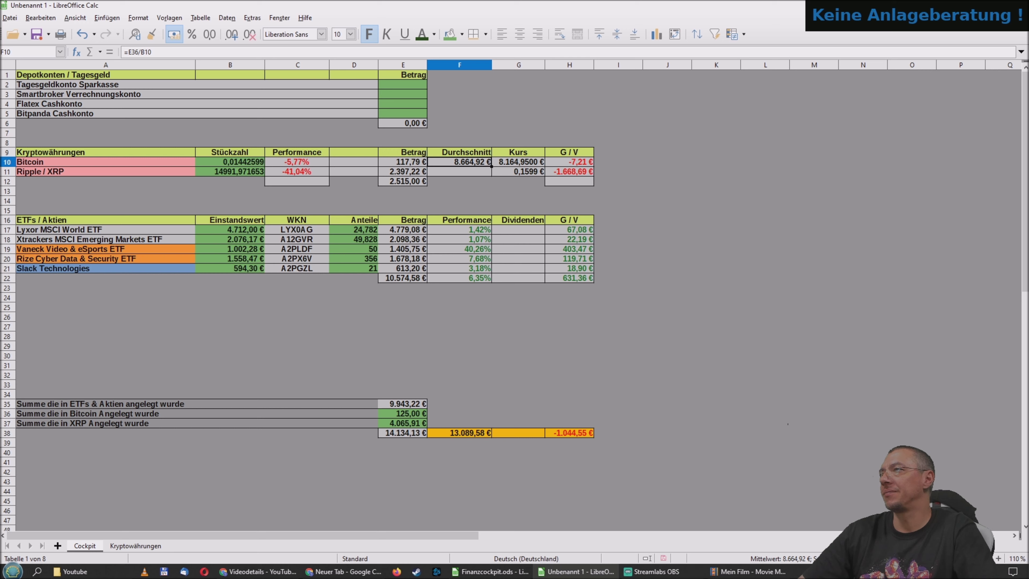
Cross-check the F10 formula and the G10 Kurs reference against the Finanzcockpit file
{"action": "key", "text": "alt+Tab"}
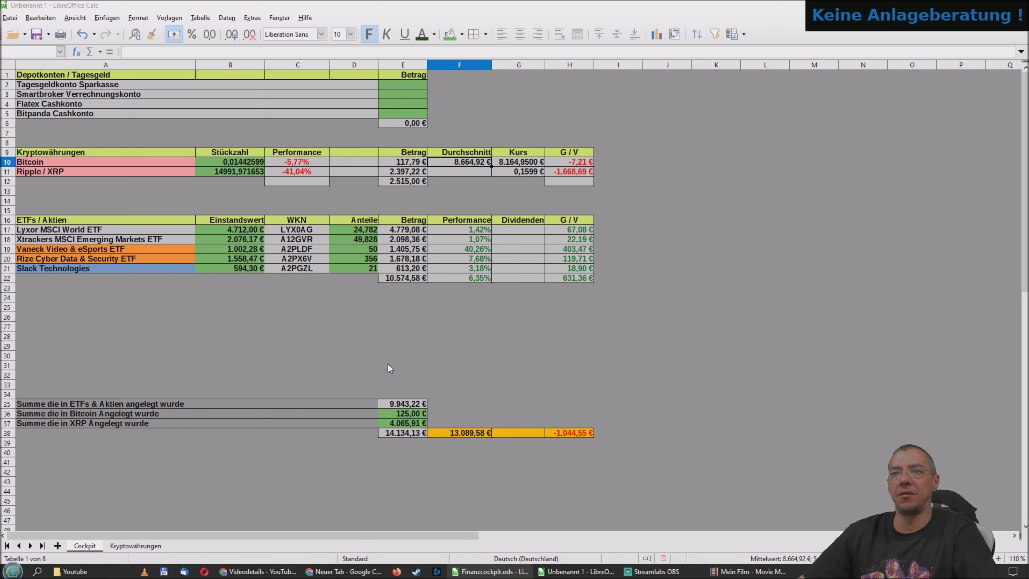
{"action": "left_click", "coordinate": [457, 179]}
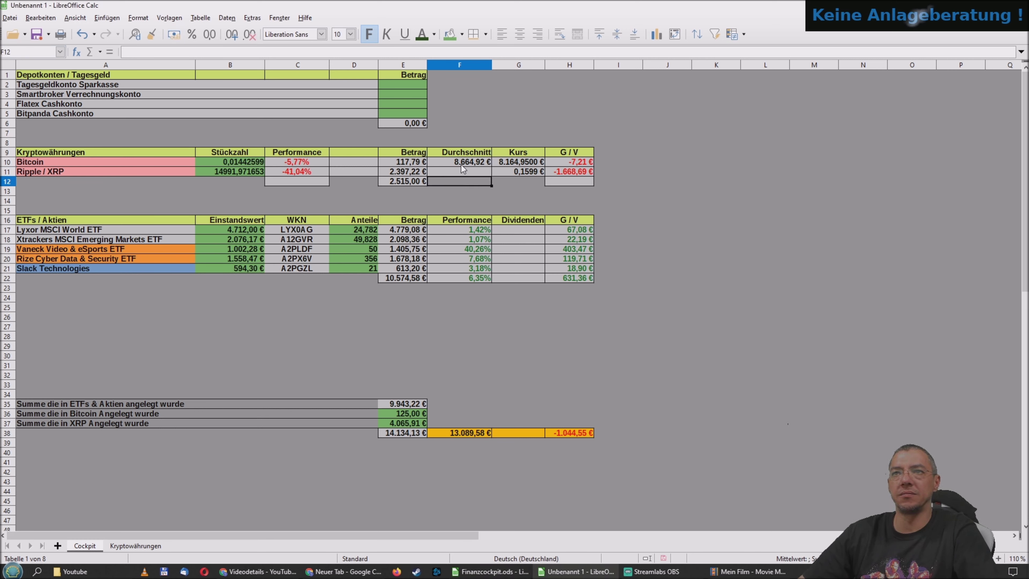
{"action": "left_click", "coordinate": [462, 164]}
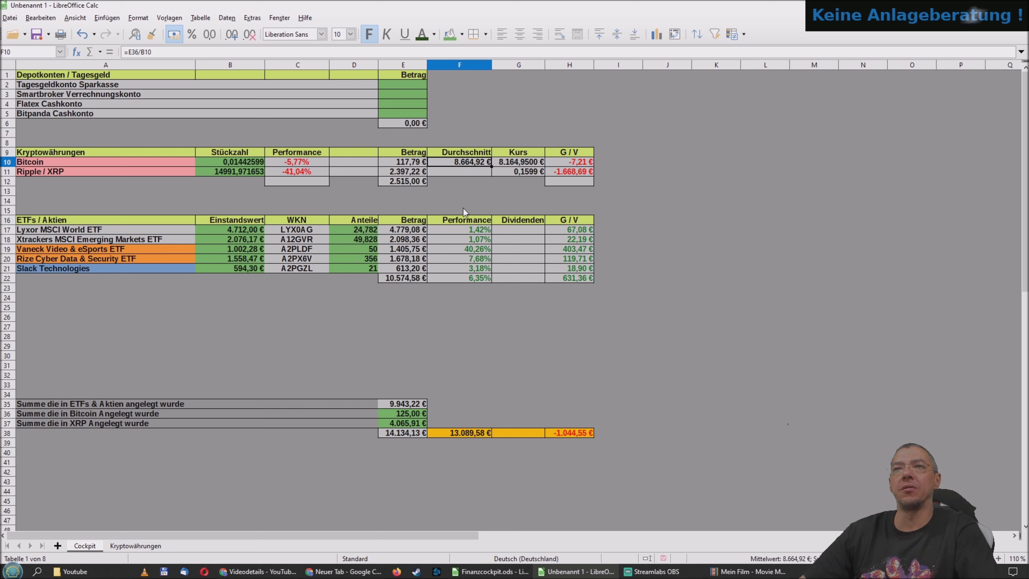
{"action": "left_click", "coordinate": [451, 207]}
{"action": "left_click", "coordinate": [456, 187]}
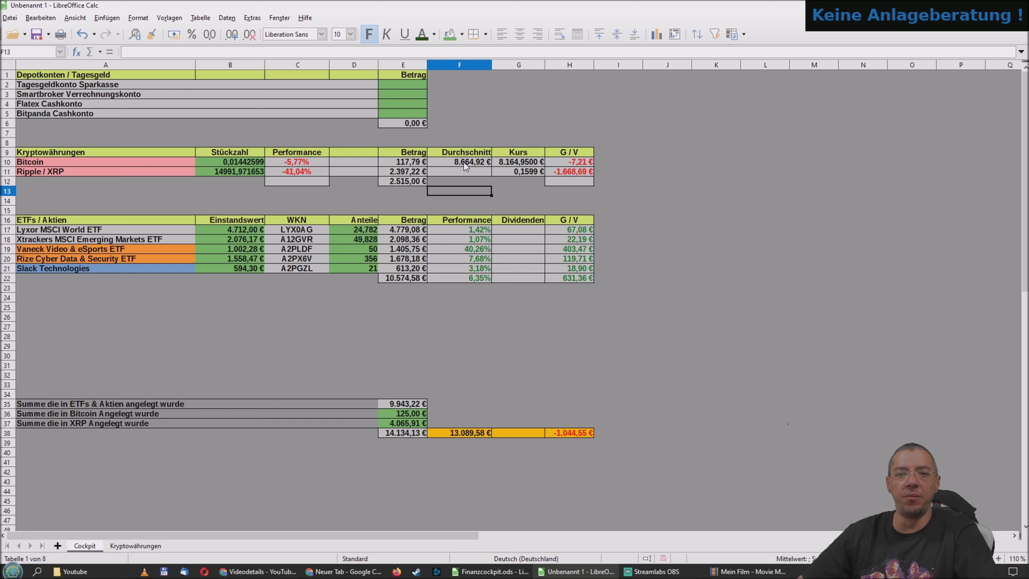
{"action": "left_click", "coordinate": [464, 162]}
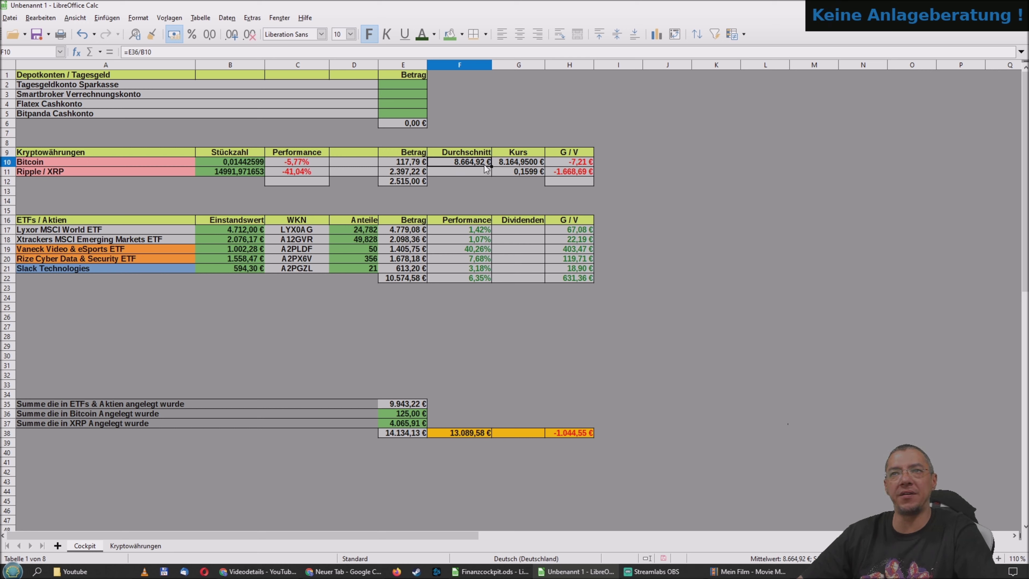
{"action": "left_click", "coordinate": [518, 164]}
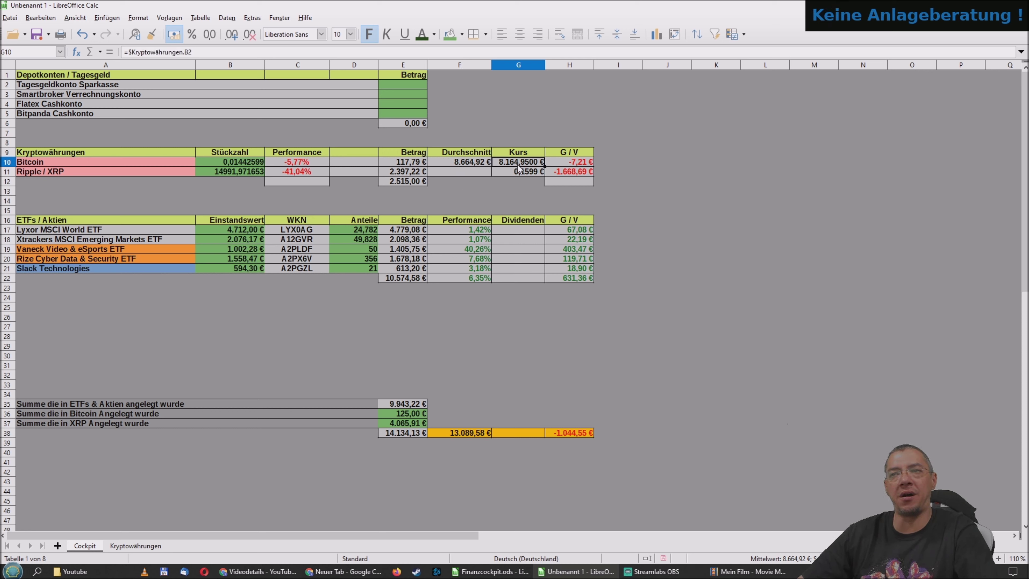
{"action": "left_click", "coordinate": [469, 174]}
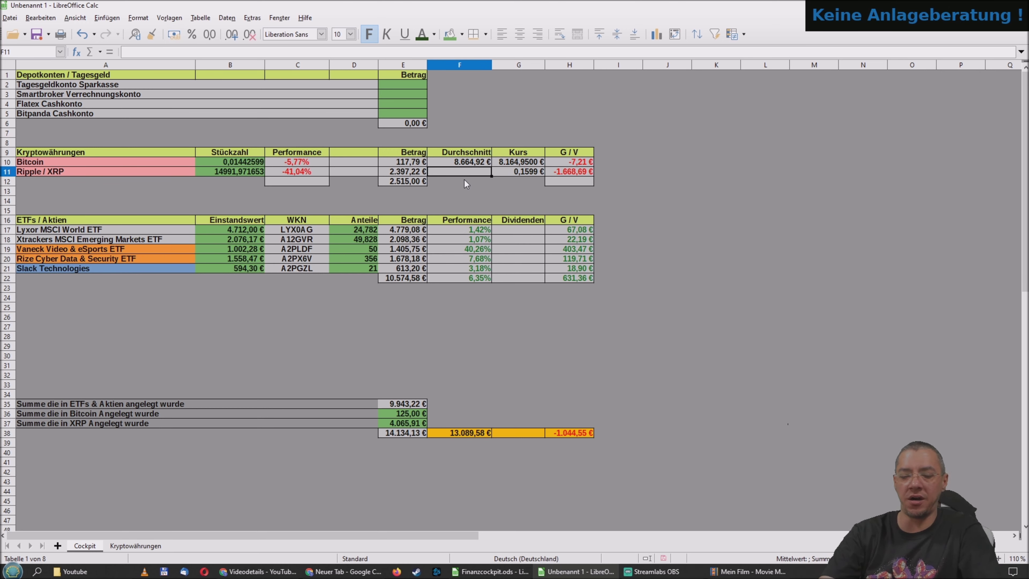
Enter =E37/B11 in F11 for Ripple/XRP's average price
{"action": "type", "text": "="}
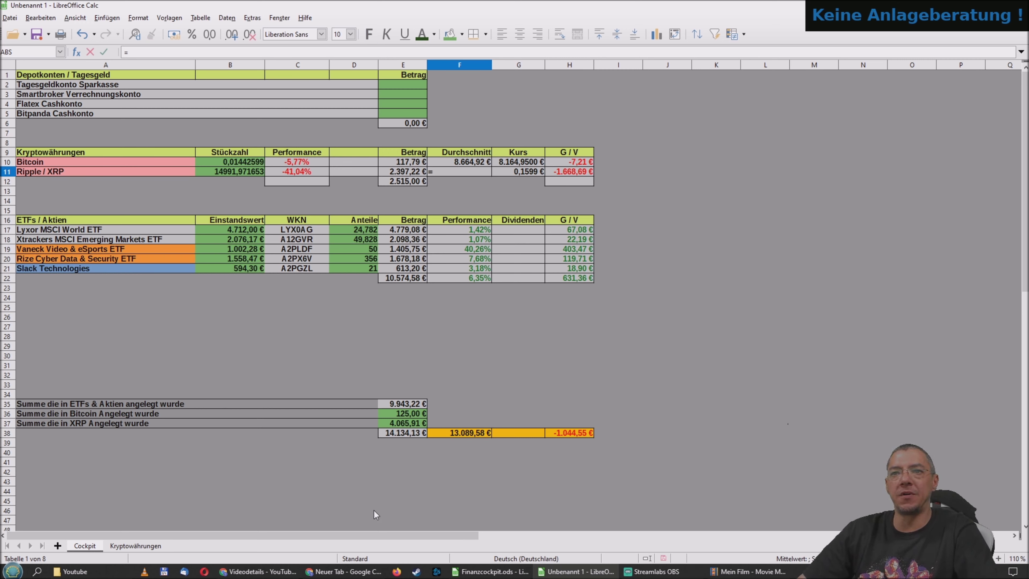
{"action": "left_click", "coordinate": [403, 424]}
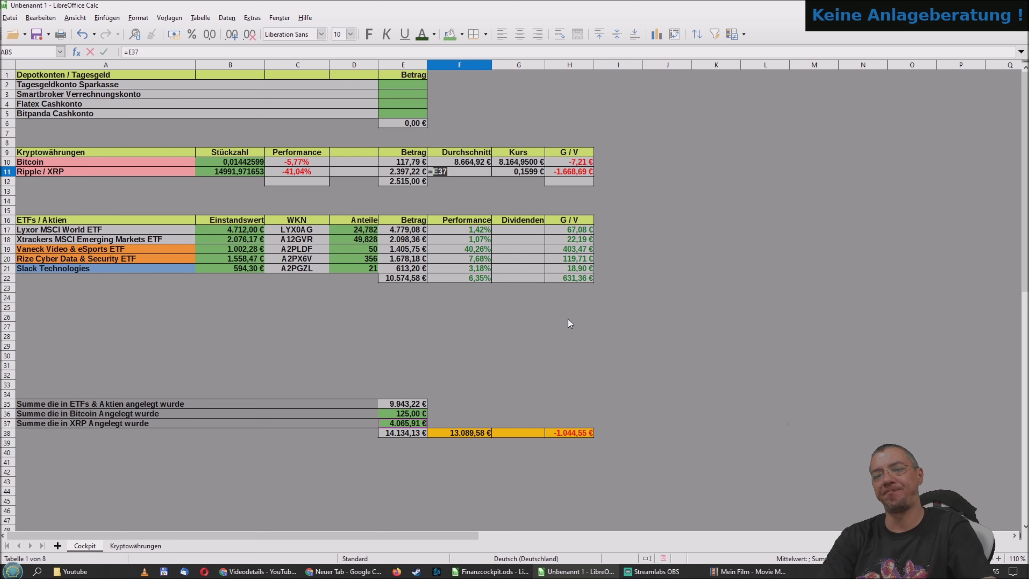
{"action": "type", "text": "/"}
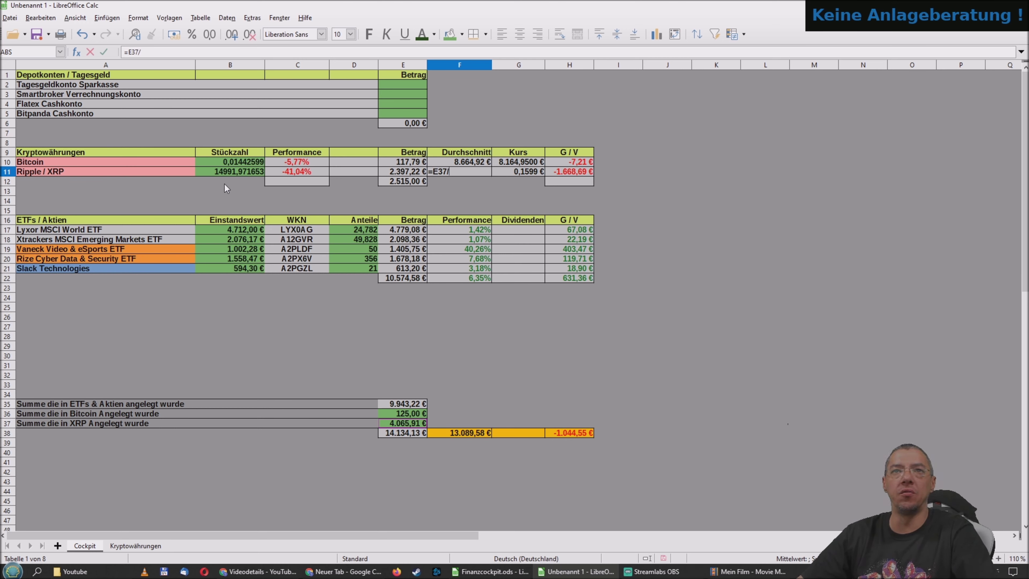
{"action": "left_click", "coordinate": [229, 174]}
{"action": "key", "text": "Return"}
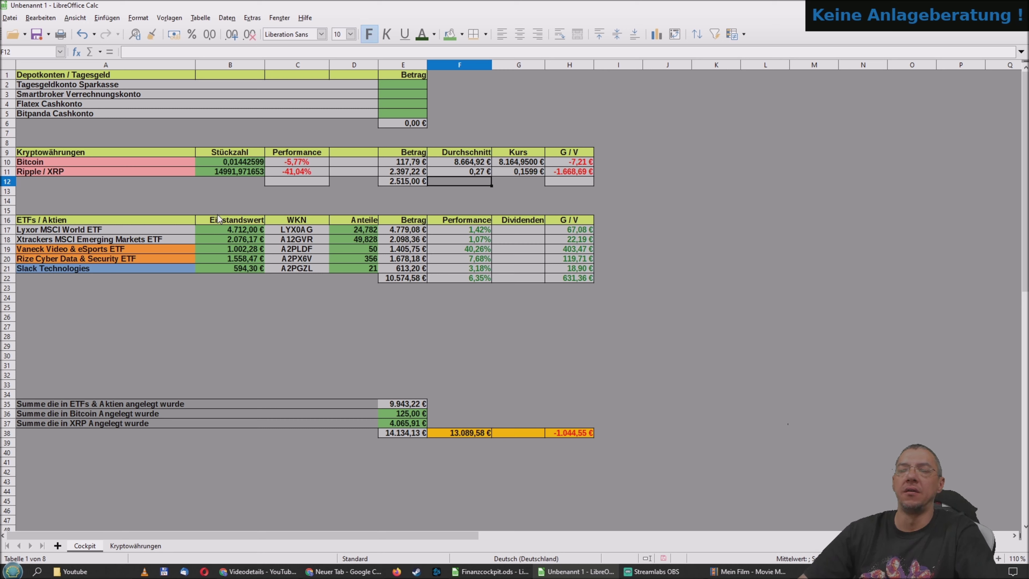
Show F11 with four decimal places, as 0,2712 €
{"action": "right_click", "coordinate": [474, 171]}
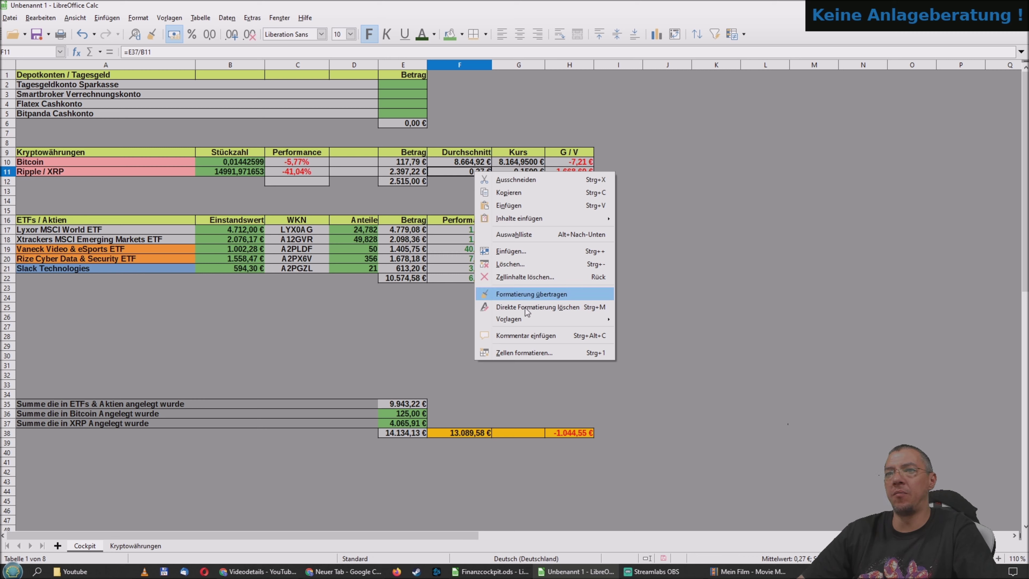
{"action": "left_click", "coordinate": [524, 352]}
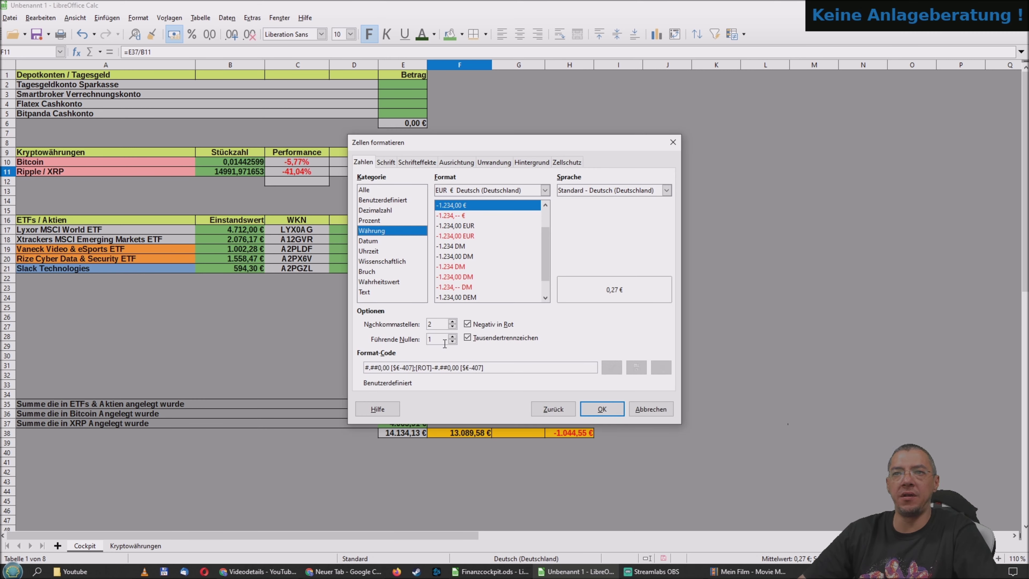
{"action": "left_click", "coordinate": [453, 321]}
{"action": "left_click", "coordinate": [452, 322]}
{"action": "left_click", "coordinate": [602, 409]}
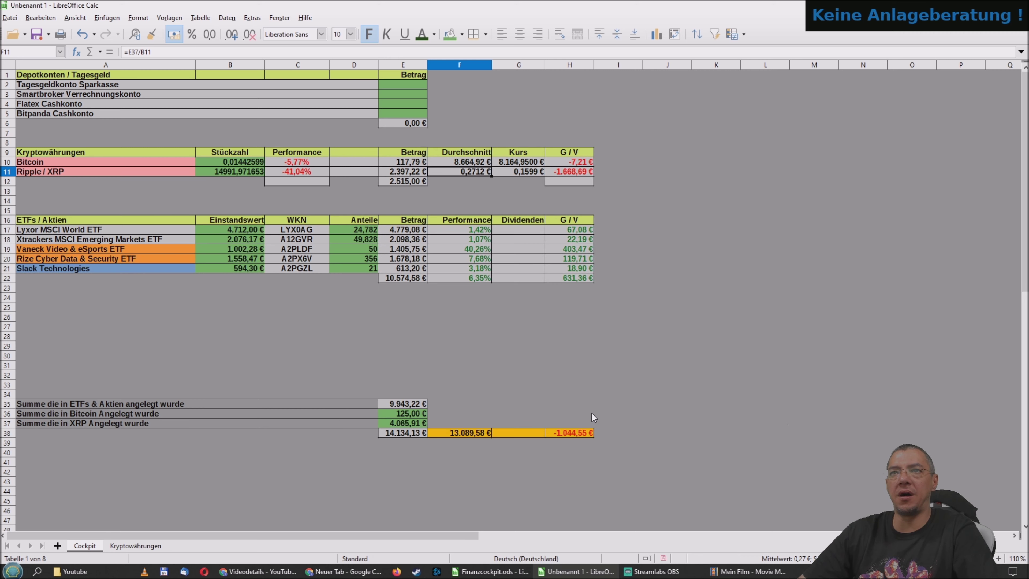
{"action": "left_click", "coordinate": [284, 337]}
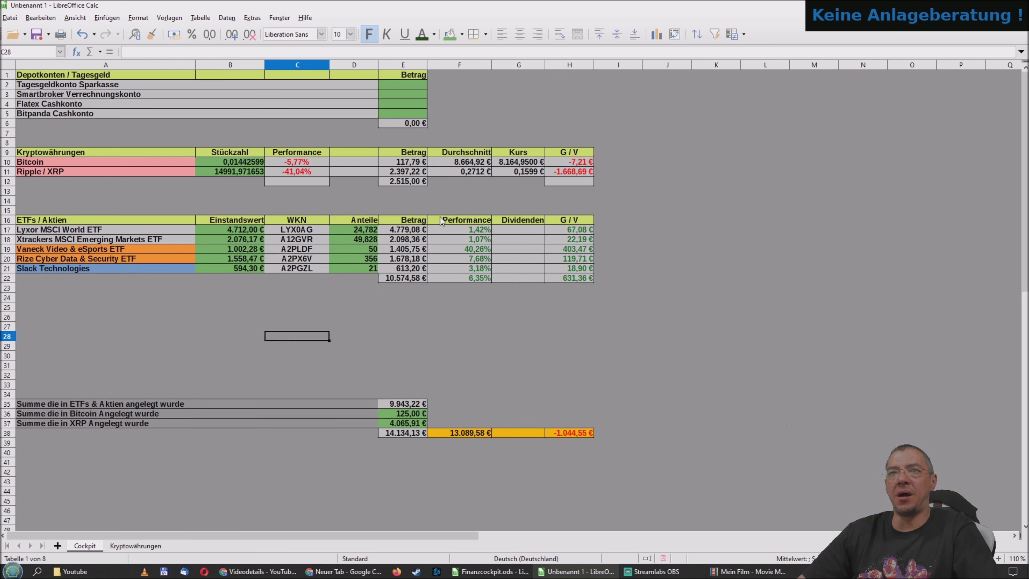
{"action": "left_click", "coordinate": [468, 170]}
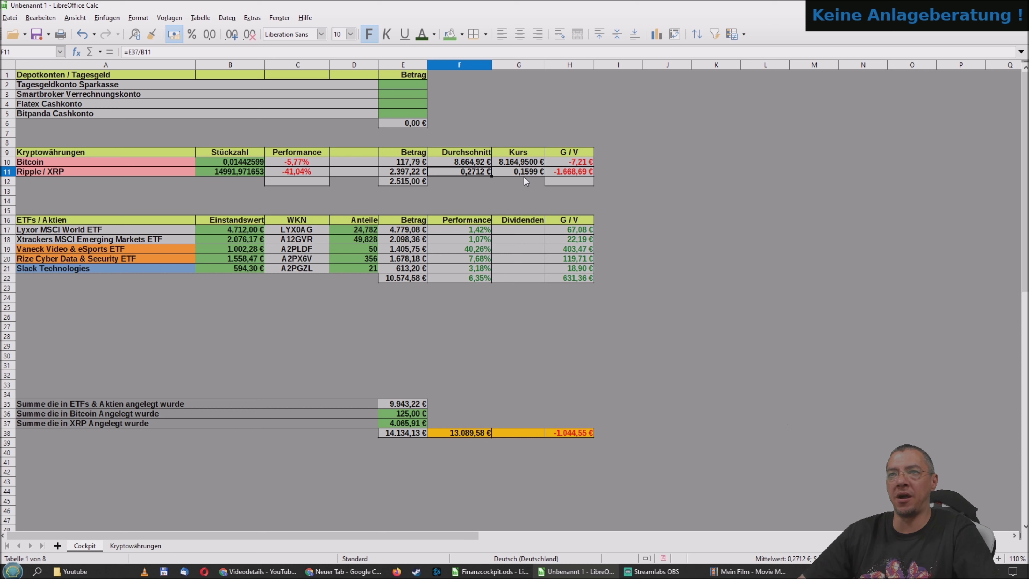
Enter =SUMME(H10:H11) in H12 for a crypto G / V total of -1.675,91 €
{"action": "left_click", "coordinate": [534, 174]}
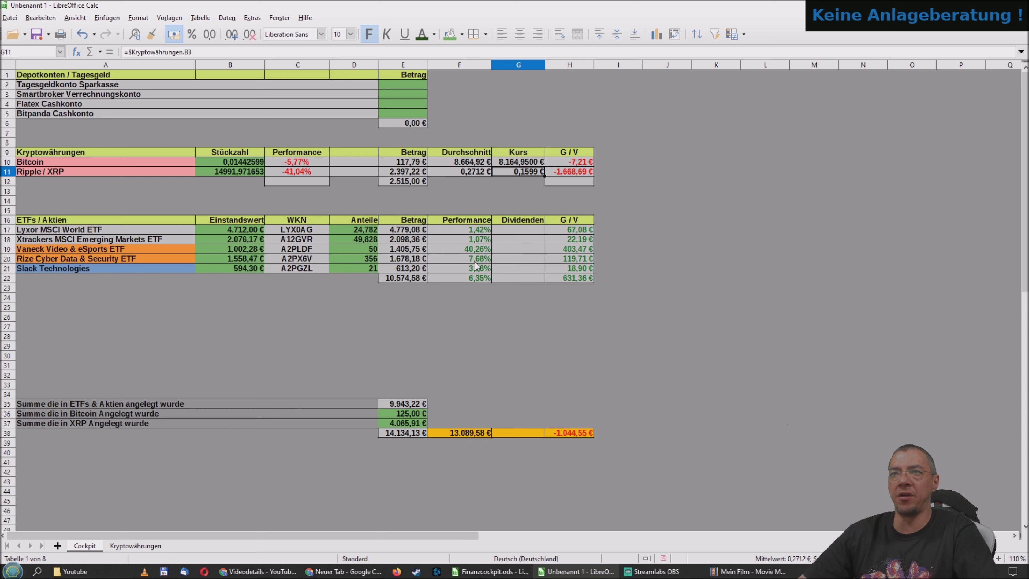
{"action": "left_click", "coordinate": [567, 172]}
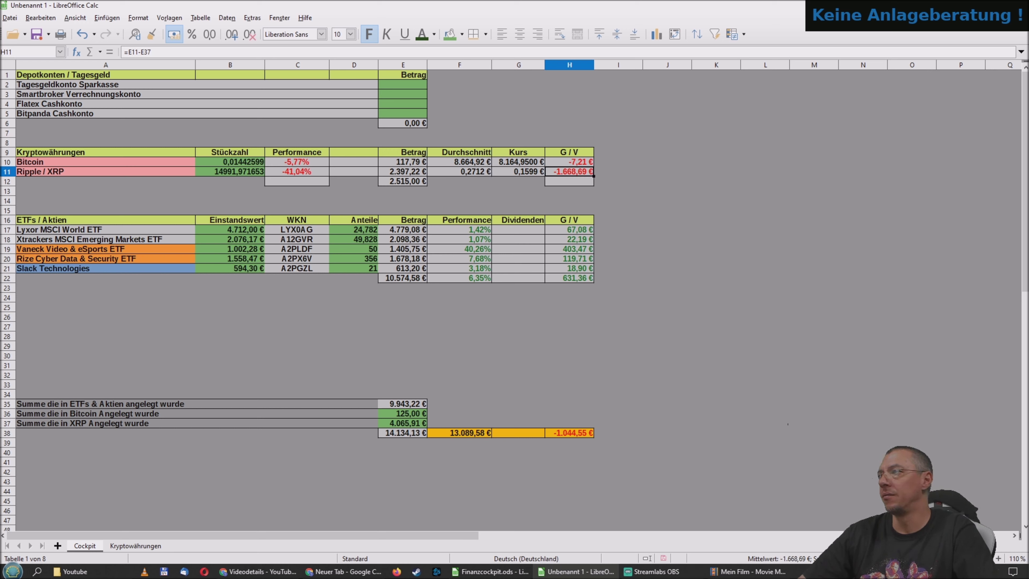
{"action": "key", "text": "alt+Tab"}
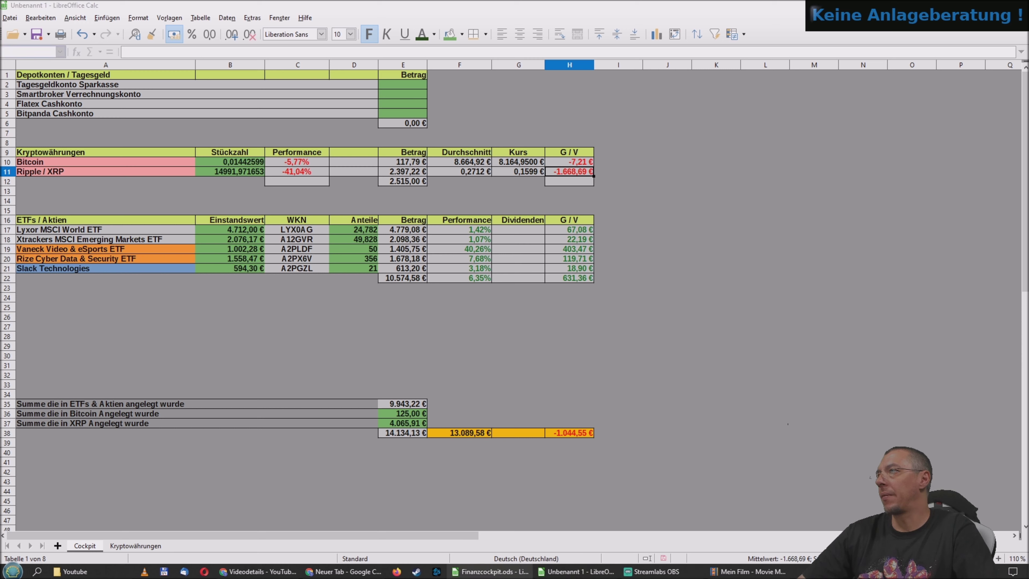
{"action": "left_click", "coordinate": [569, 182]}
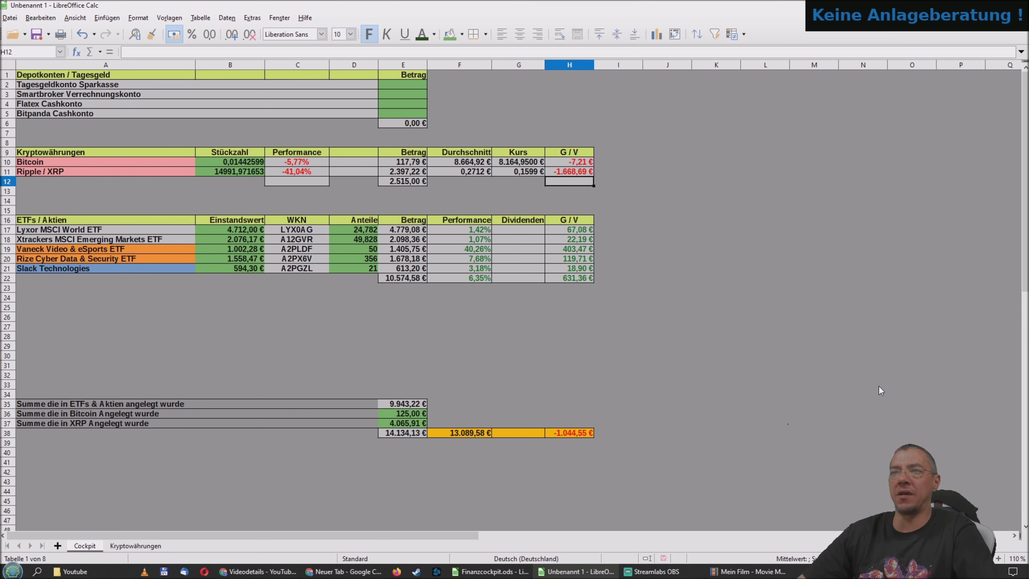
{"action": "type", "text": "=SU"}
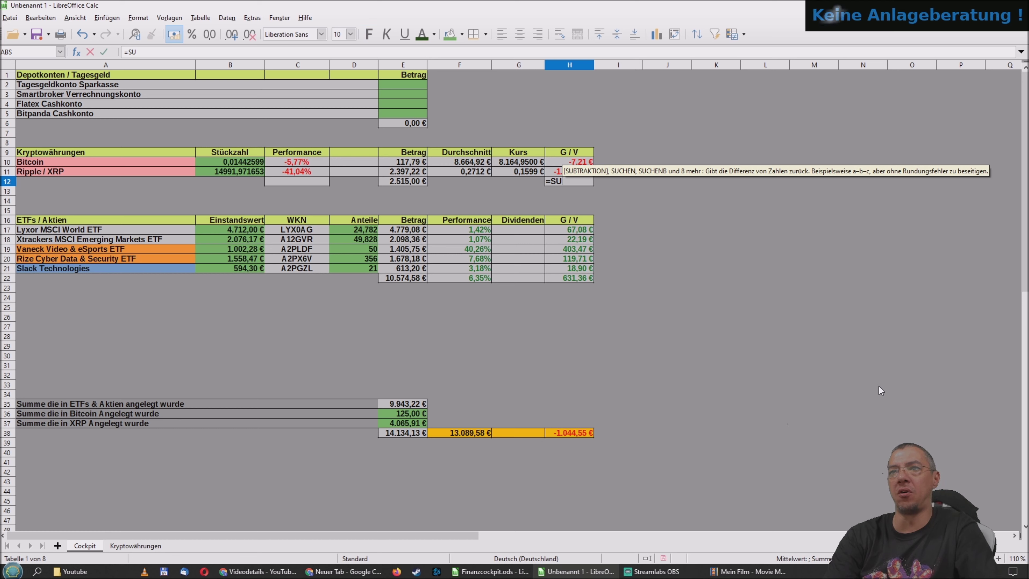
{"action": "type", "text": "MME("}
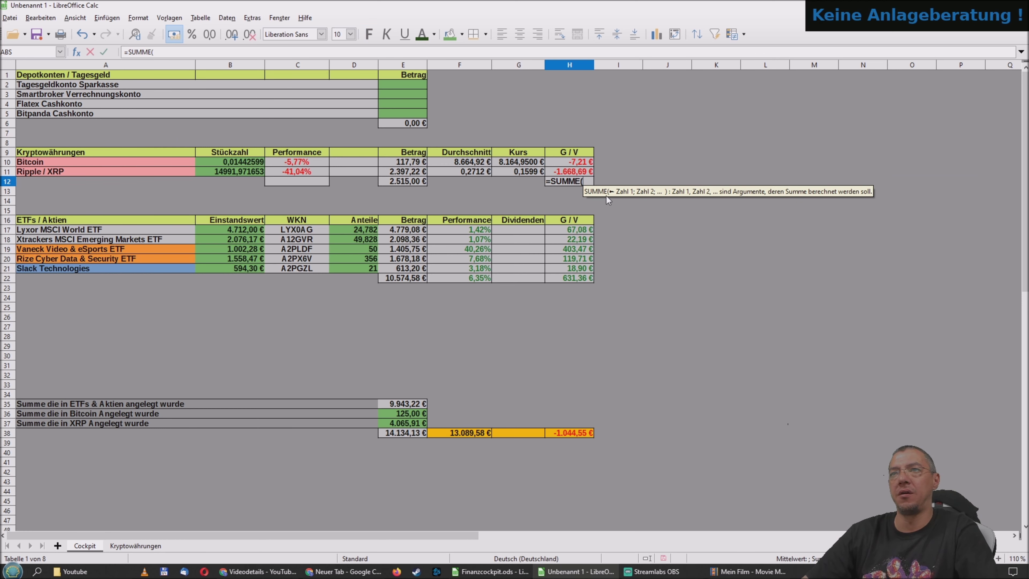
{"action": "left_click", "coordinate": [582, 166]}
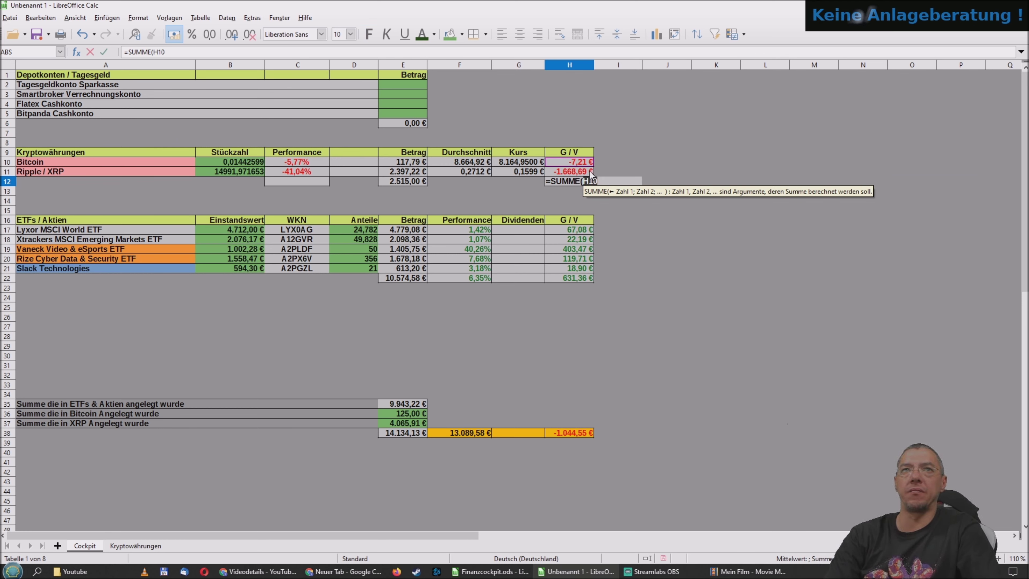
{"action": "type", "text": ":"}
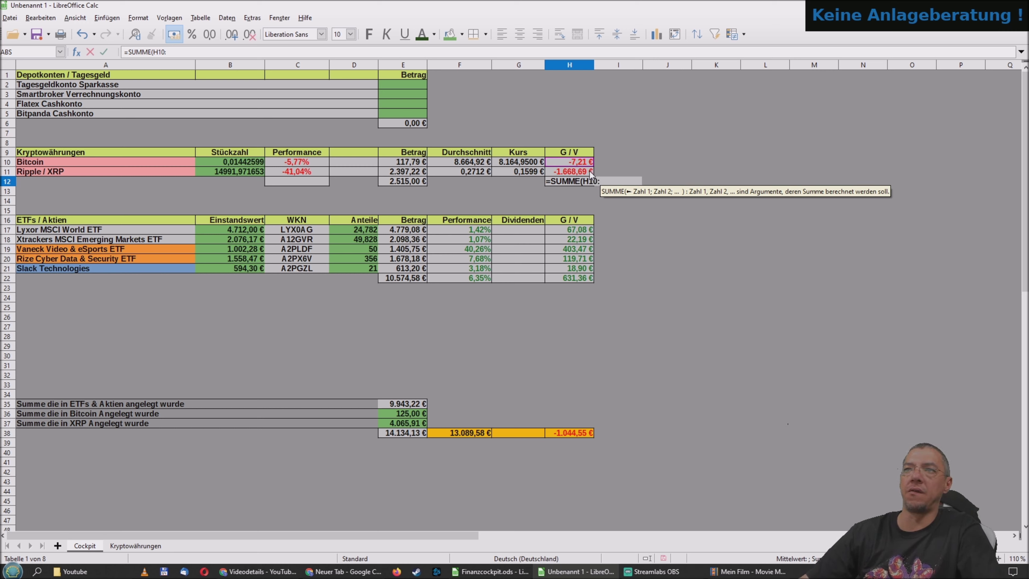
{"action": "left_click", "coordinate": [590, 171]}
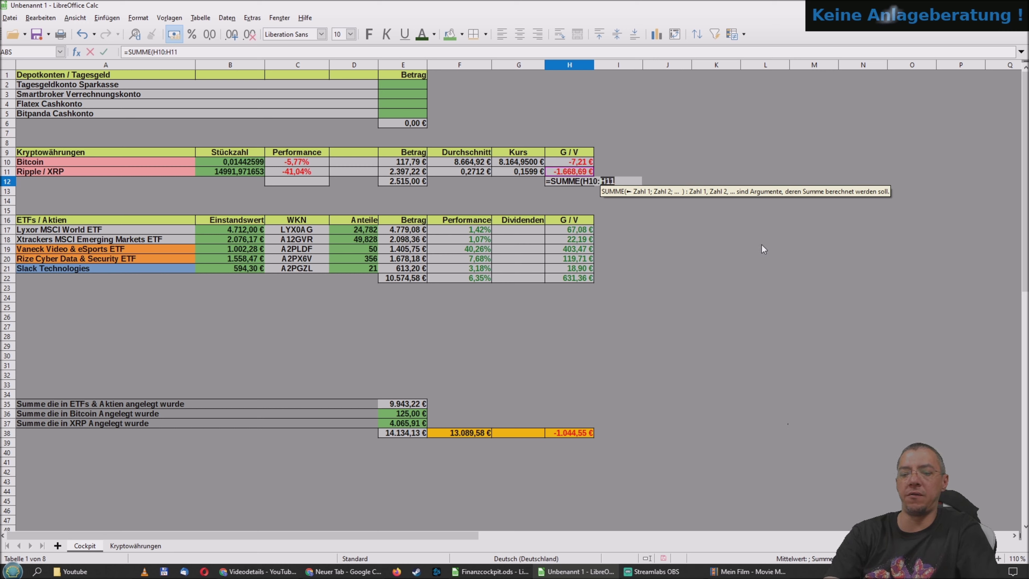
{"action": "type", "text": ")"}
{"action": "key", "text": "Return"}
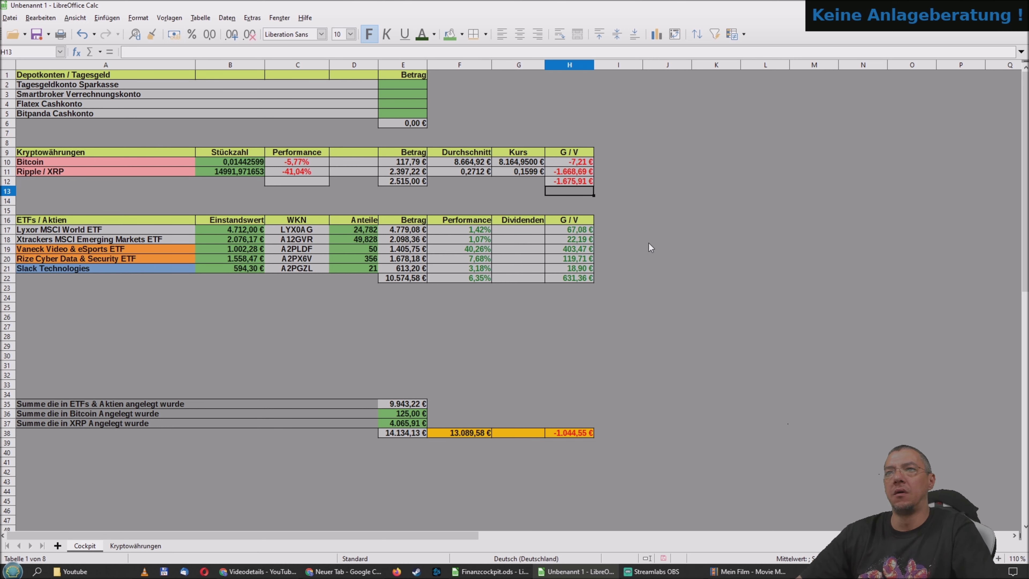
{"action": "left_click", "coordinate": [650, 243]}
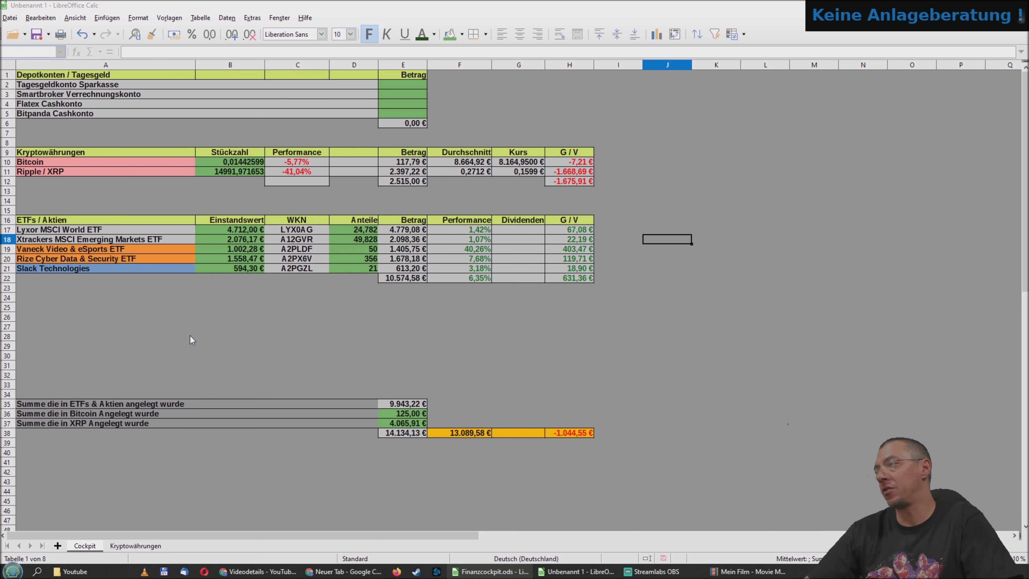
{"action": "left_click", "coordinate": [245, 336]}
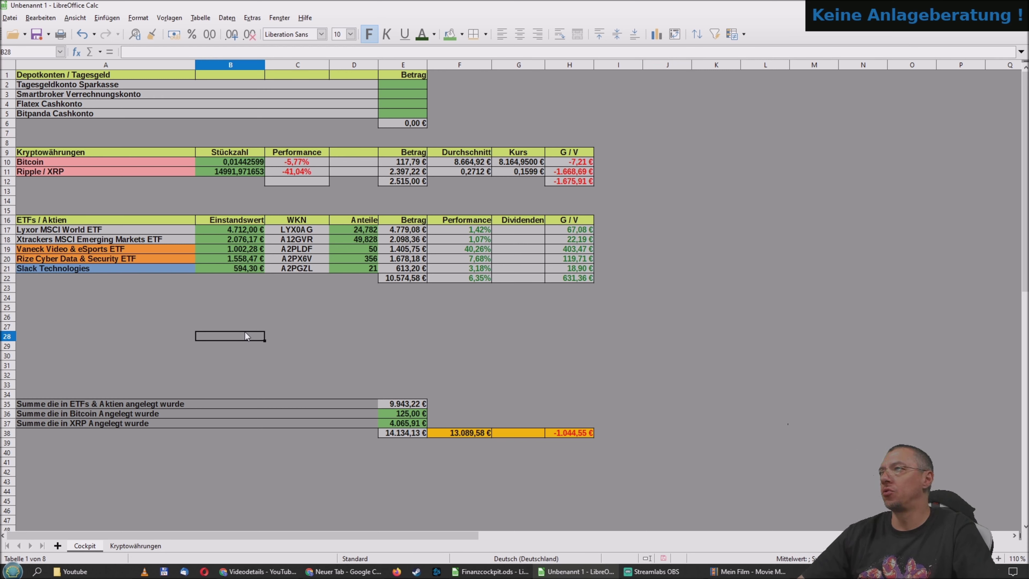
{"action": "left_click", "coordinate": [407, 122]}
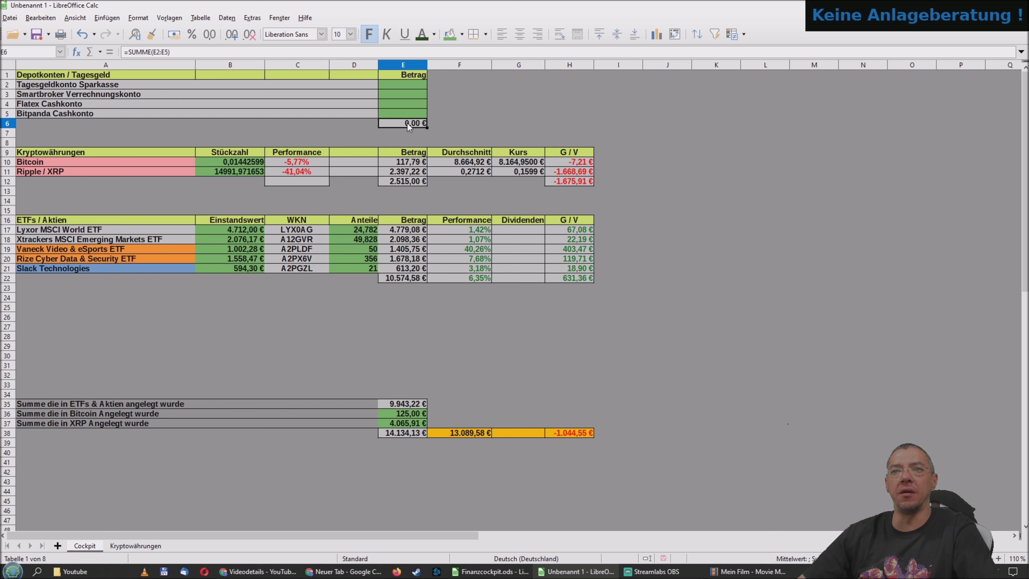
{"action": "left_click", "coordinate": [261, 317]}
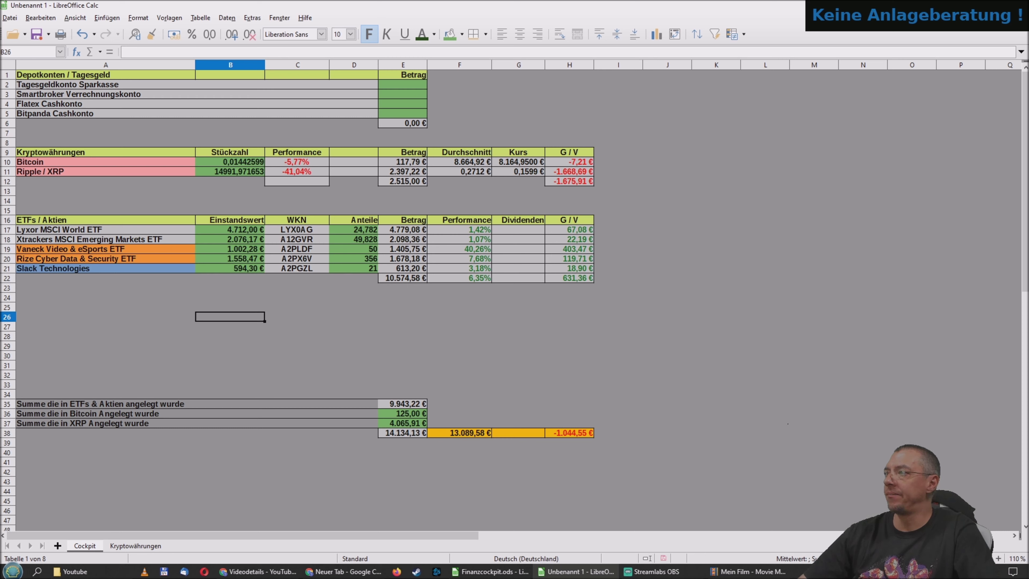
{"action": "left_click", "coordinate": [461, 434]}
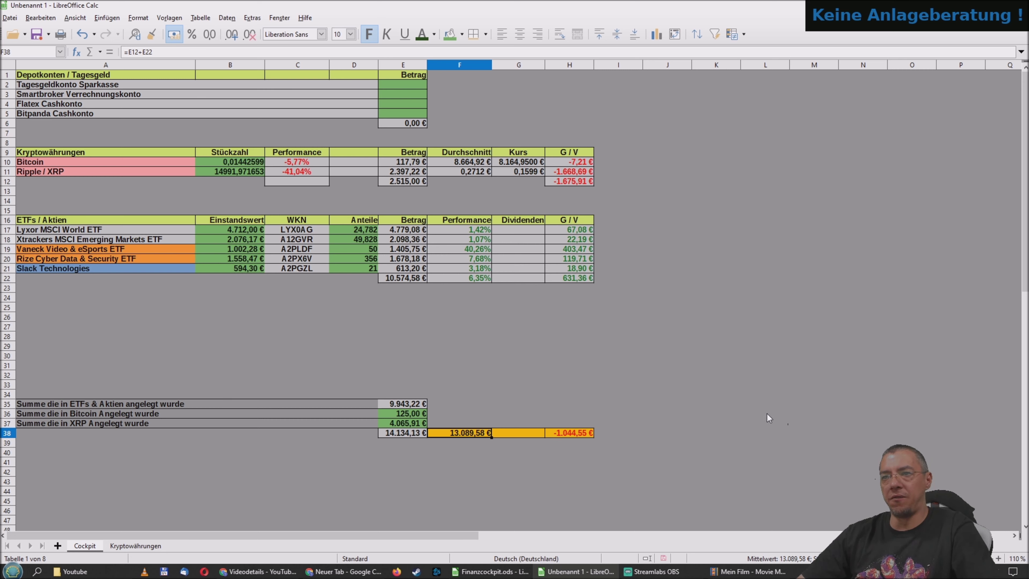
{"action": "left_click", "coordinate": [615, 433]}
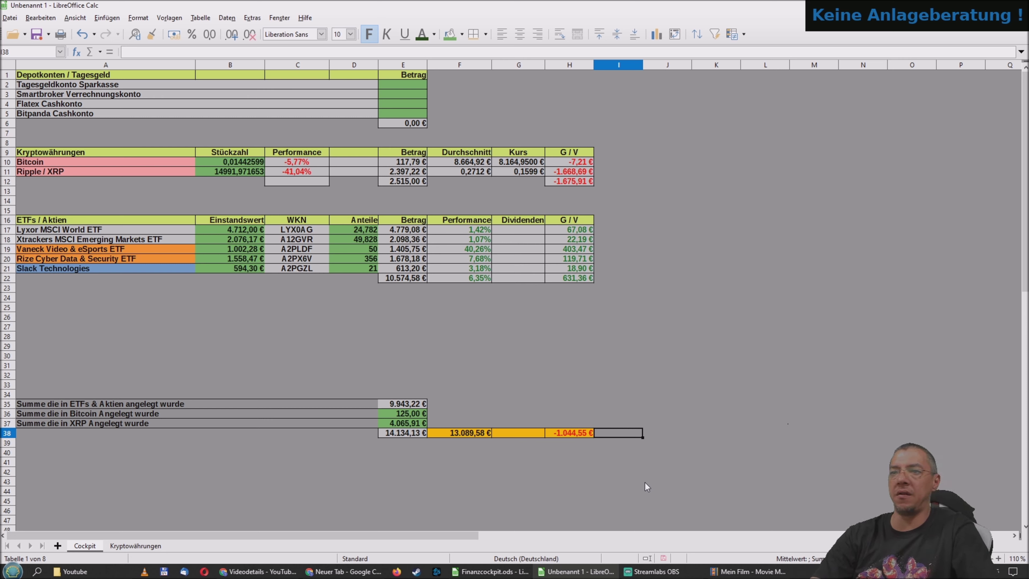
Extend a selection up column I to row 26 and across to column K, then discard it
{"action": "key", "text": "shift+Up"}
{"action": "key", "text": "shift+Up"}
{"action": "key", "text": "shift+Up"}
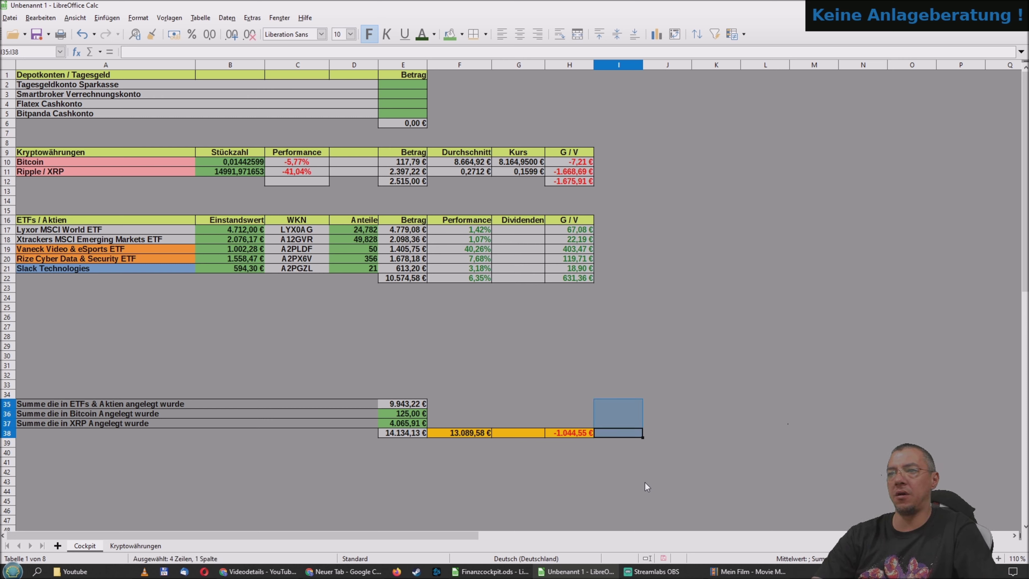
{"action": "key", "text": "shift+Up"}
{"action": "key", "text": "shift+Up"}
{"action": "key", "text": "shift+Up"}
{"action": "key", "text": "shift+Up"}
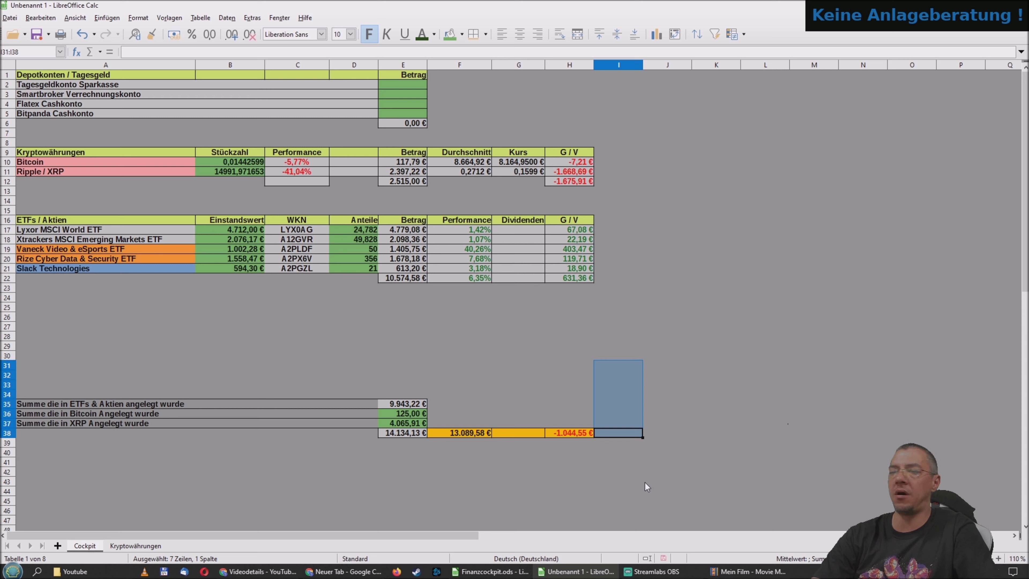
{"action": "key", "text": "shift+Up"}
{"action": "key", "text": "shift+Up"}
{"action": "key", "text": "shift+Up"}
{"action": "key", "text": "shift+Up"}
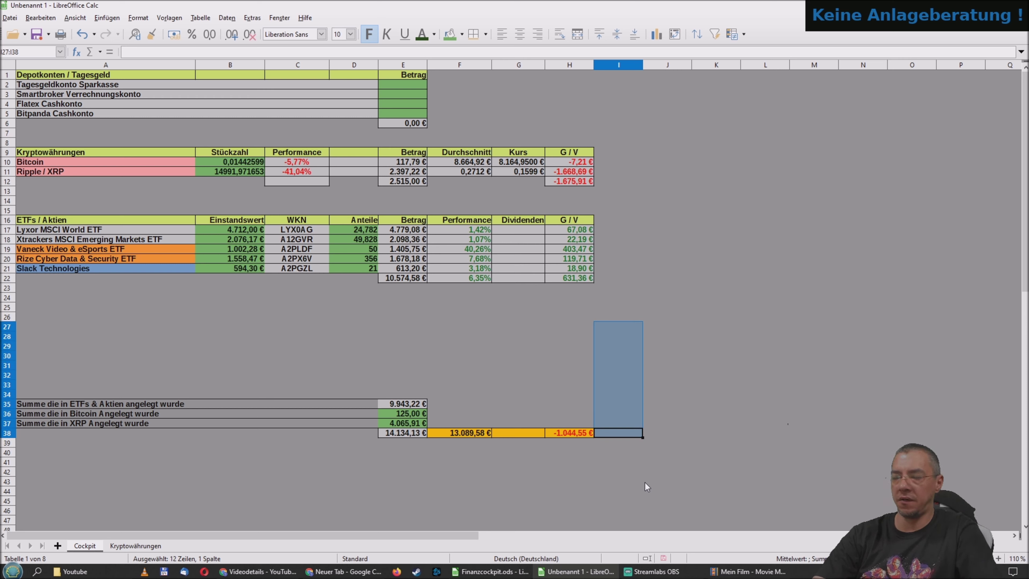
{"action": "key", "text": "shift+Up"}
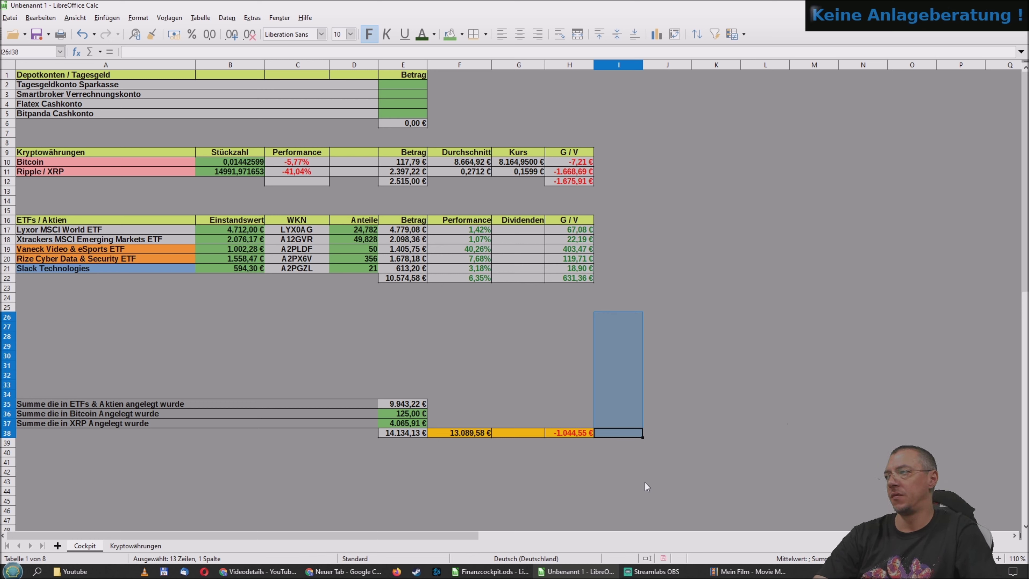
{"action": "key", "text": "shift+Right"}
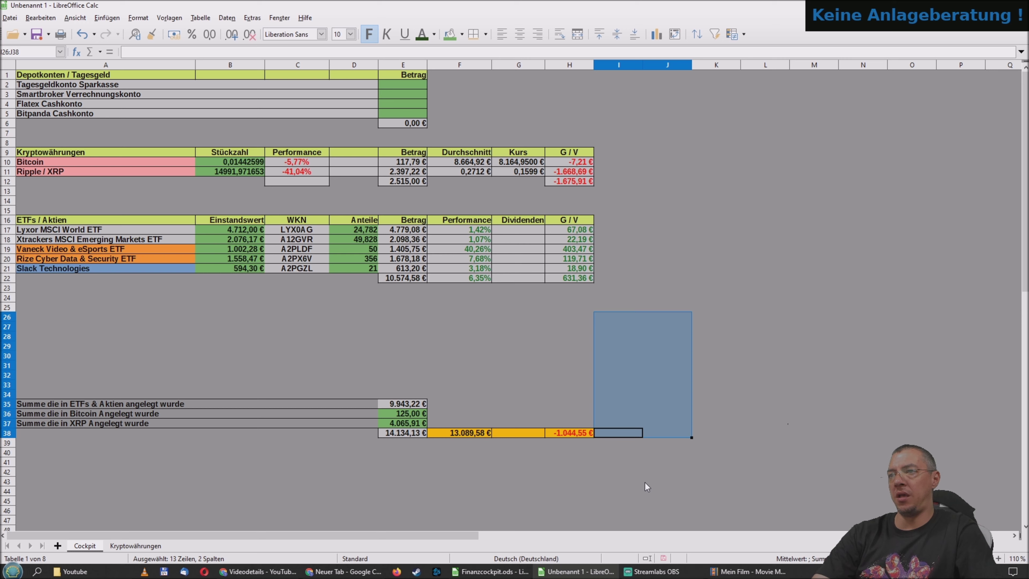
{"action": "key", "text": "shift+Right"}
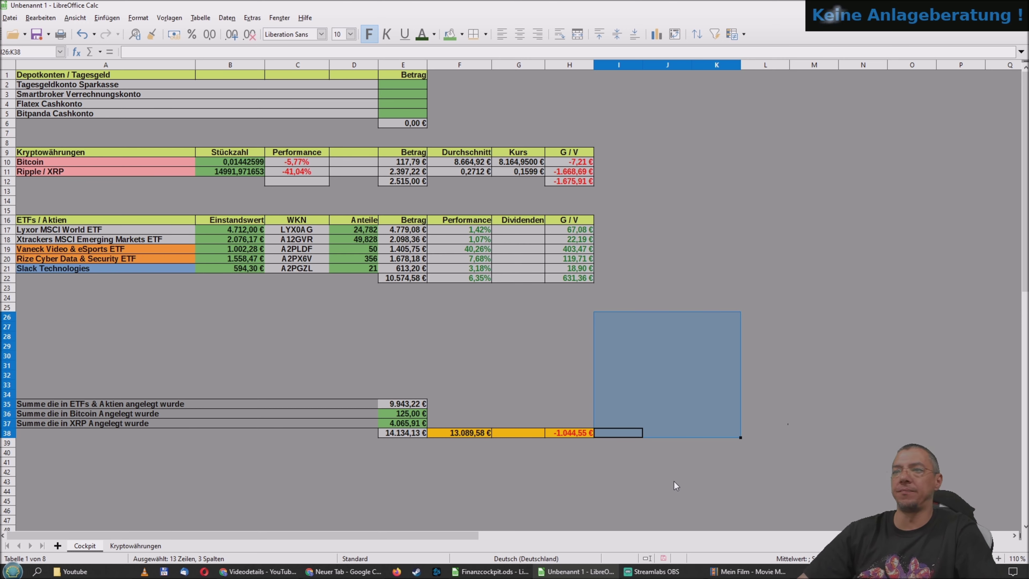
{"action": "left_click", "coordinate": [639, 461]}
Select I27:I38 and give it an outer border
{"action": "left_click", "coordinate": [617, 436]}
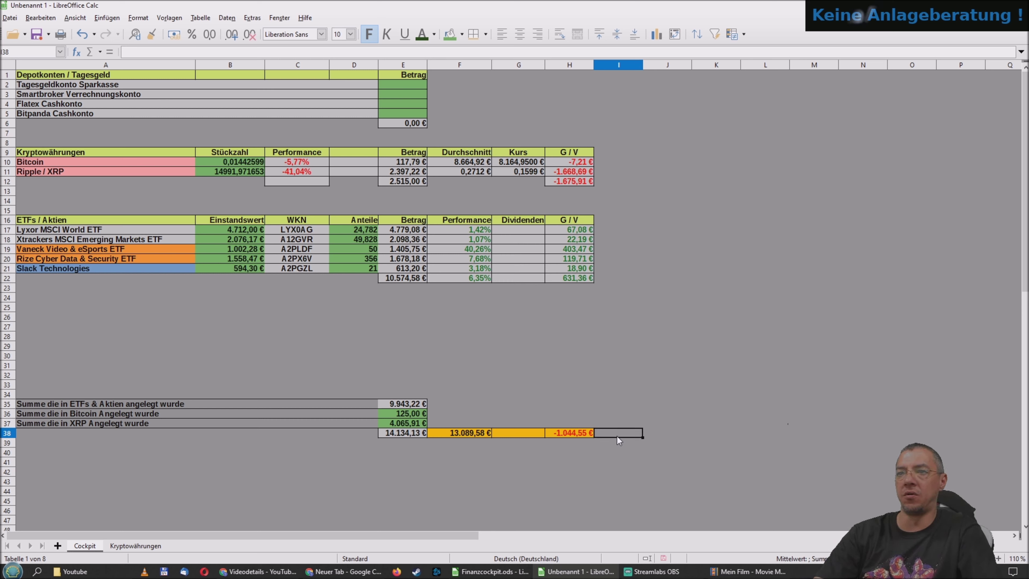
{"action": "key", "text": "shift+Up"}
{"action": "key", "text": "shift+Up"}
{"action": "key", "text": "shift+Up"}
{"action": "key", "text": "shift+Up"}
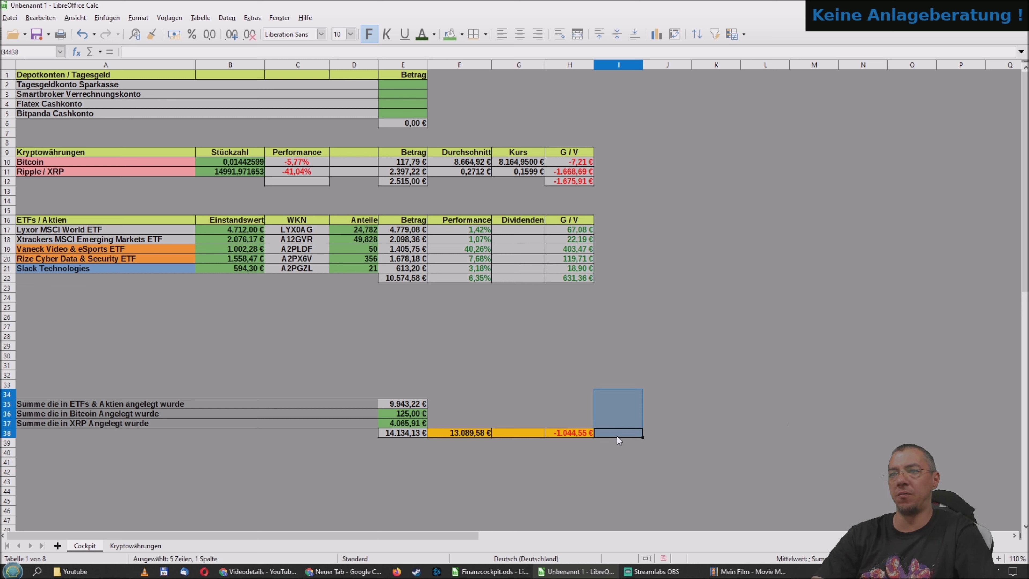
{"action": "key", "text": "shift+Up"}
{"action": "key", "text": "shift+Up"}
{"action": "key", "text": "shift+Up"}
{"action": "key", "text": "shift+Up"}
{"action": "key", "text": "shift+Up"}
{"action": "key", "text": "shift+Up"}
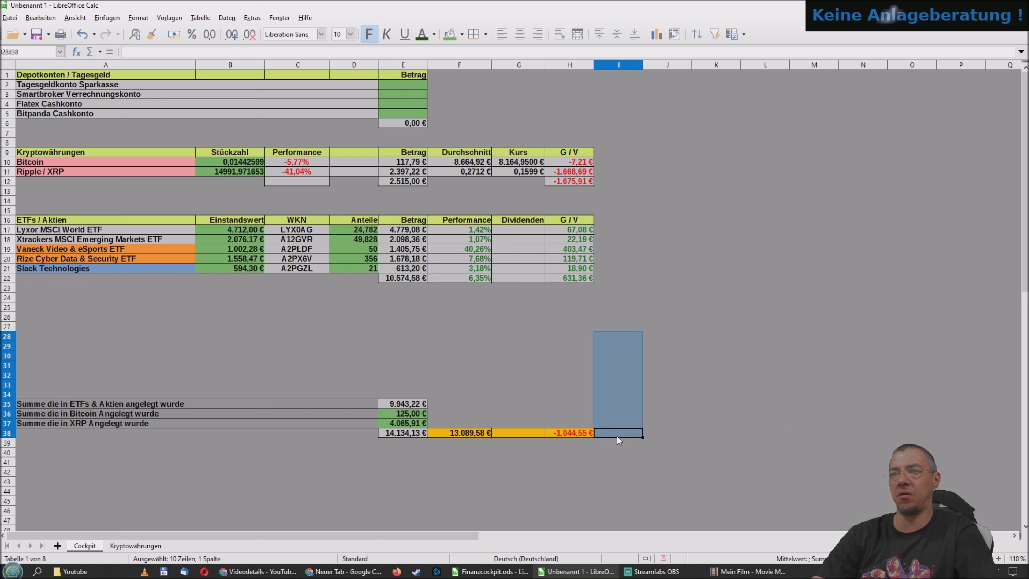
{"action": "key", "text": "shift+Up"}
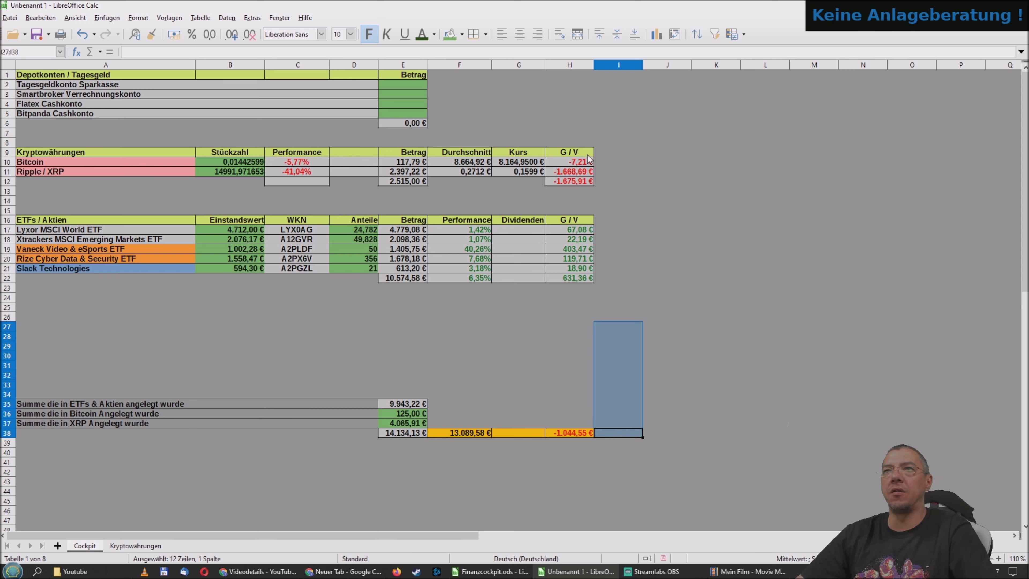
{"action": "left_click", "coordinate": [485, 34]}
{"action": "left_click", "coordinate": [517, 82]}
{"action": "left_click", "coordinate": [744, 350]}
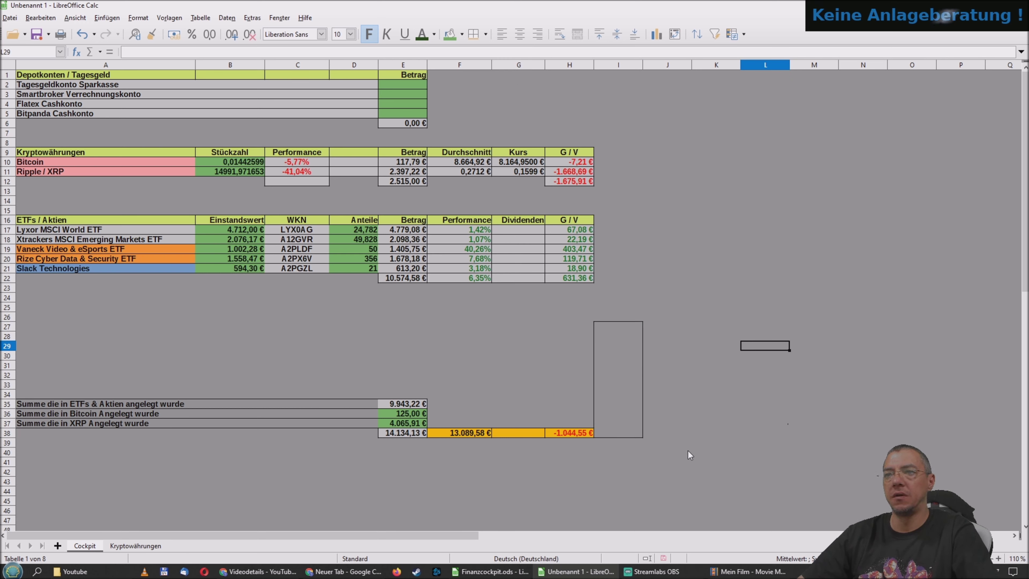
{"action": "left_click", "coordinate": [627, 329]}
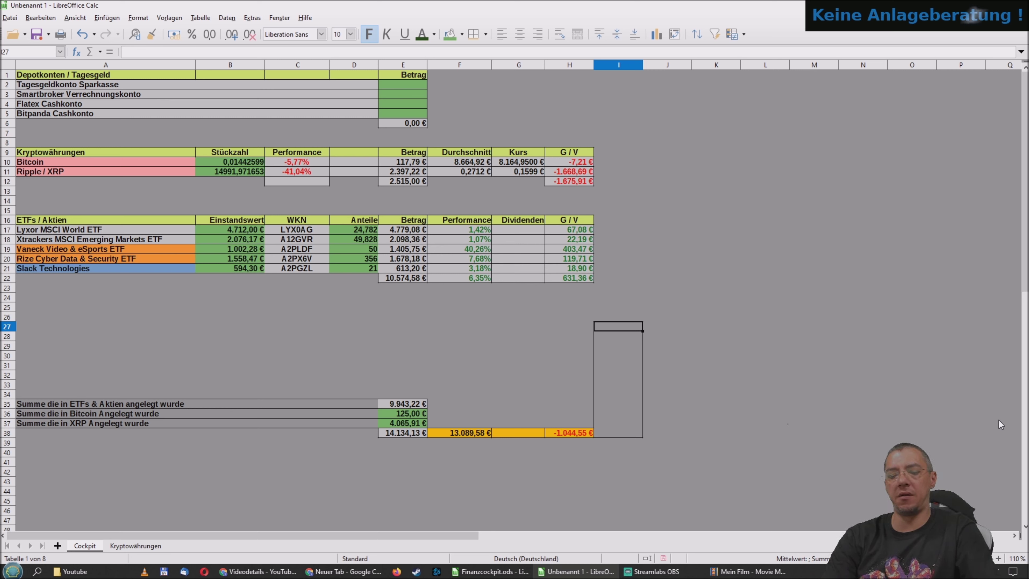
Enter 'Verlauf über Monate' in I27 and widen column I to 2,95 cm
{"action": "type", "text": "Verlauf"}
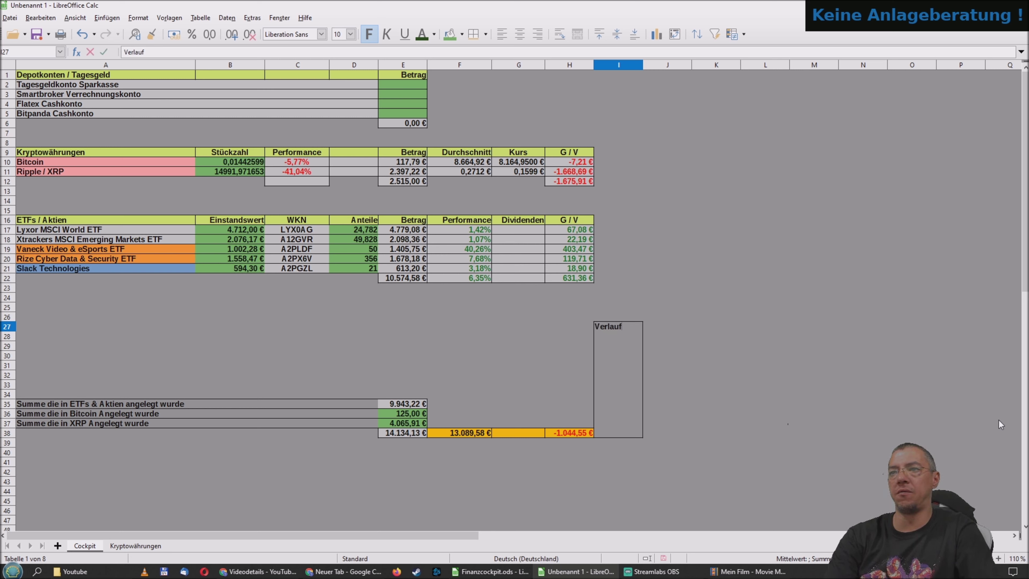
{"action": "type", "text": " über Mona"}
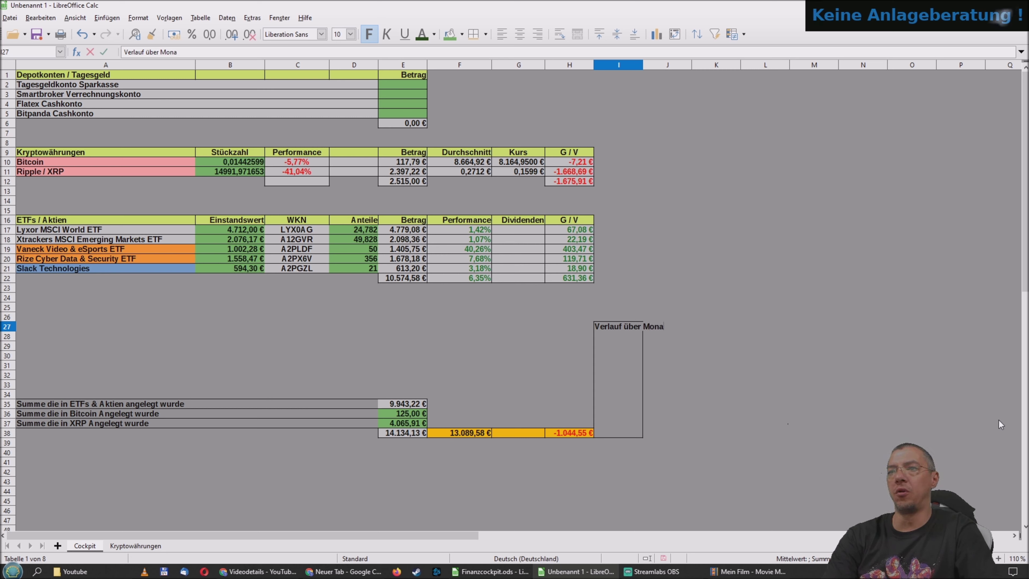
{"action": "type", "text": "te"}
{"action": "key", "text": "Return"}
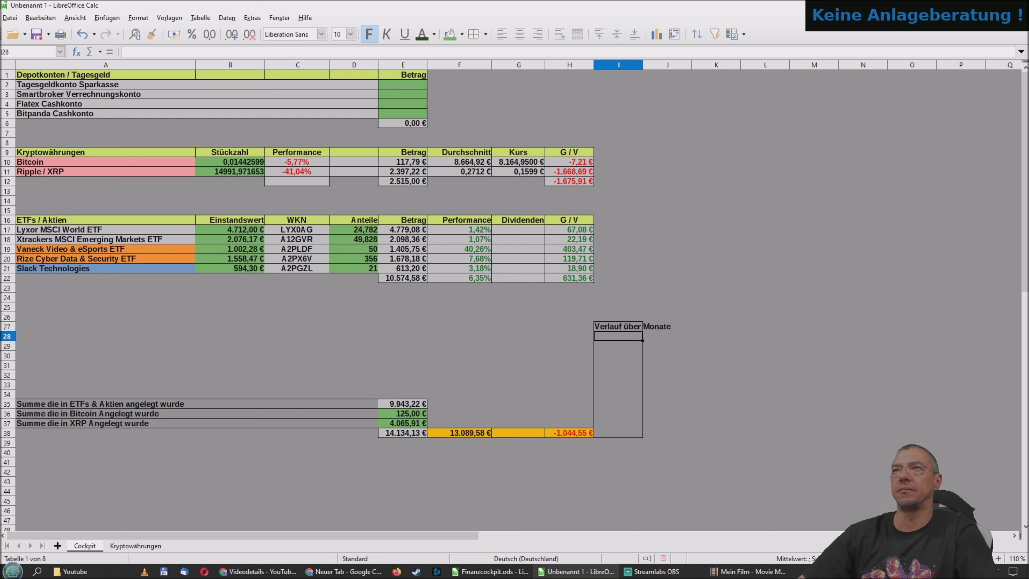
{"action": "left_click_drag", "start_coordinate": [643, 62], "coordinate": [675, 66]}
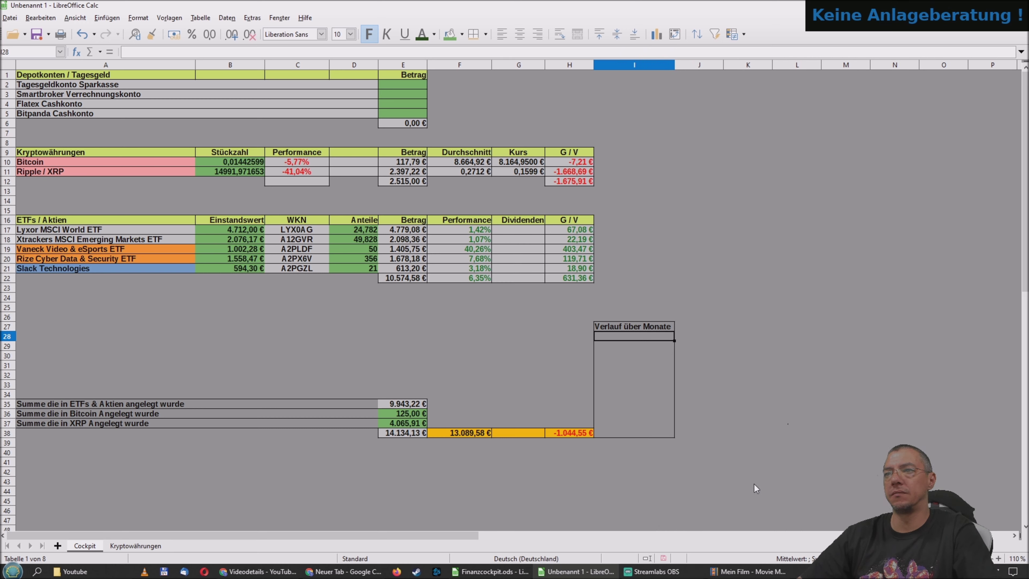
{"action": "left_click", "coordinate": [692, 327]}
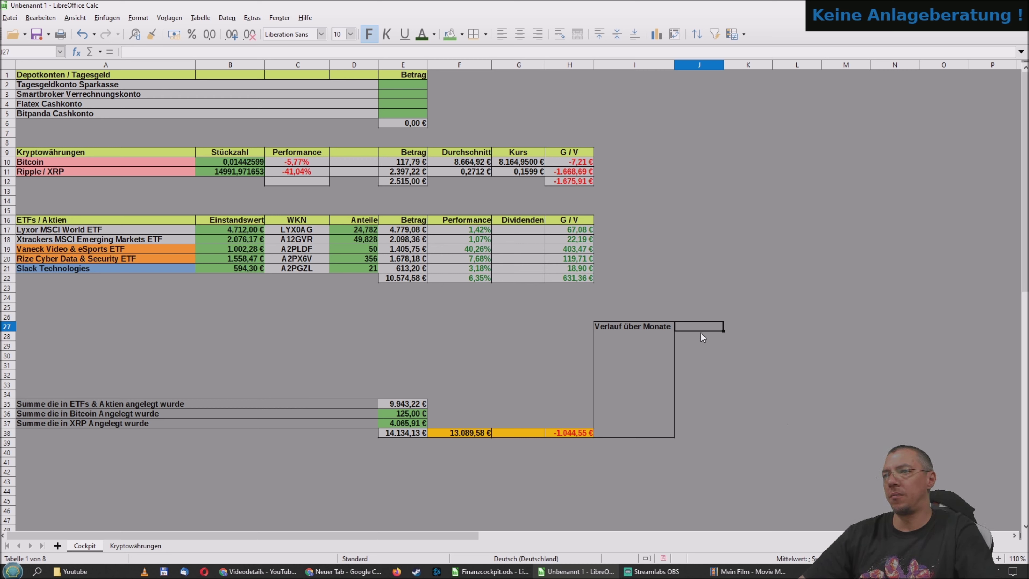
Enter the heading 'Entwicklung zum Vormonat' in K27
{"action": "left_click", "coordinate": [740, 327]}
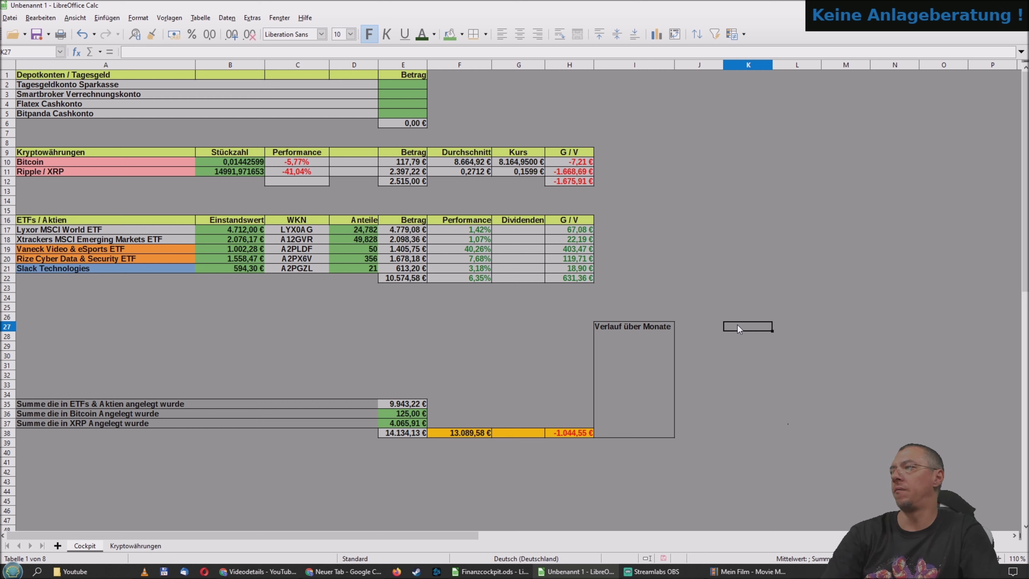
{"action": "type", "text": "Entwi"}
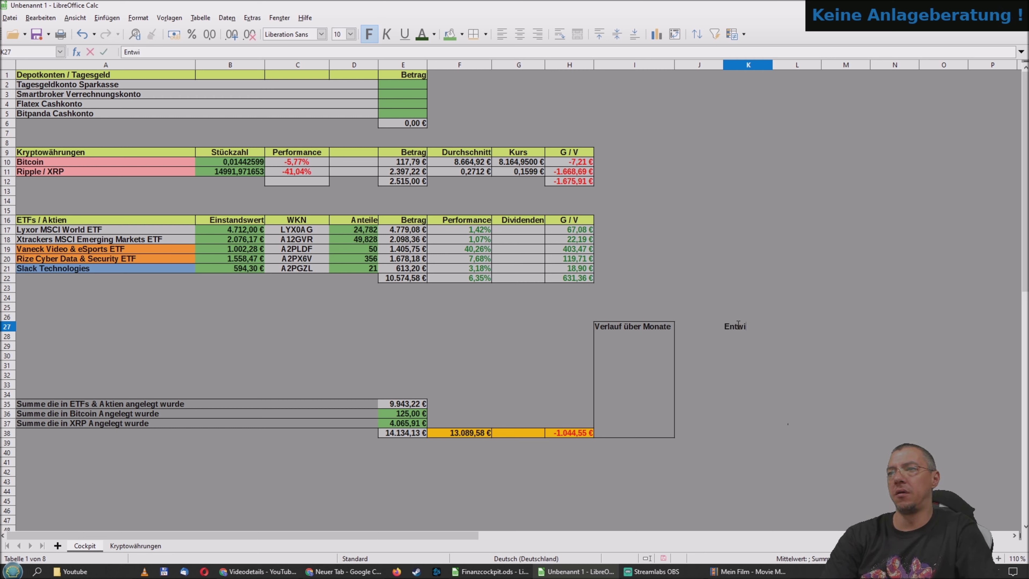
{"action": "type", "text": "cklung zum Vormon"}
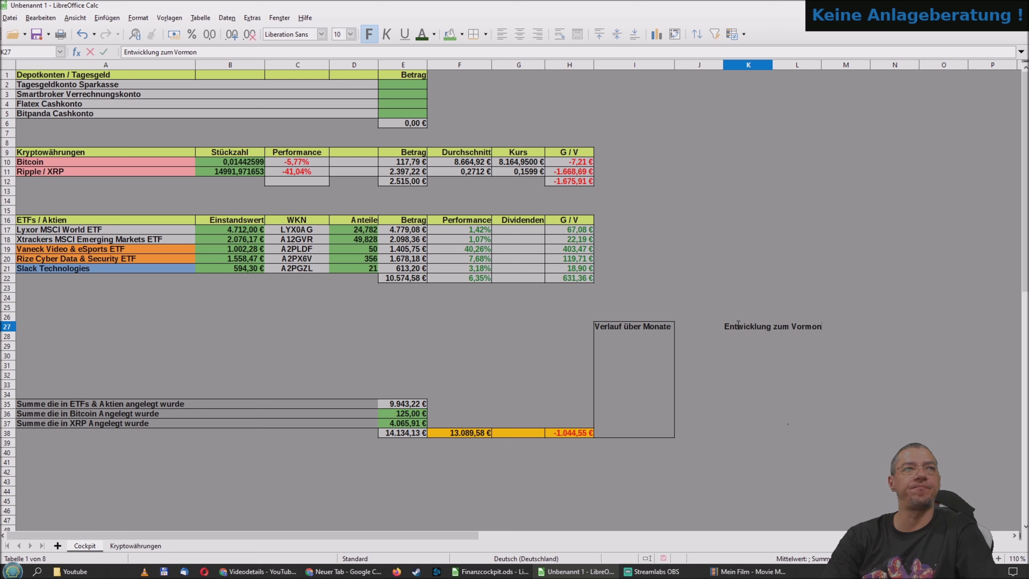
{"action": "type", "text": "at"}
{"action": "key", "text": "Return"}
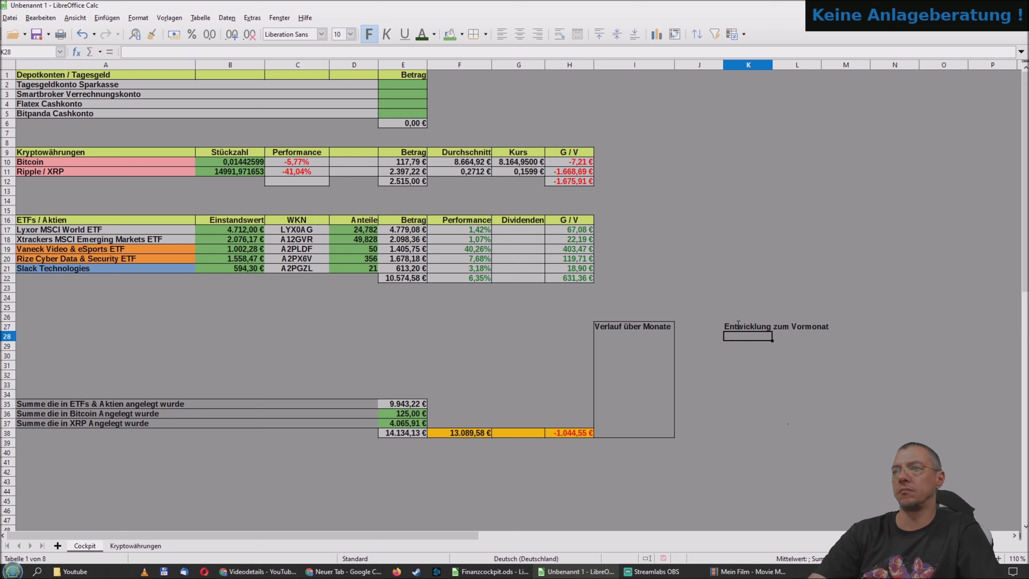
{"action": "key", "text": "Up"}
{"action": "key", "text": "Left"}
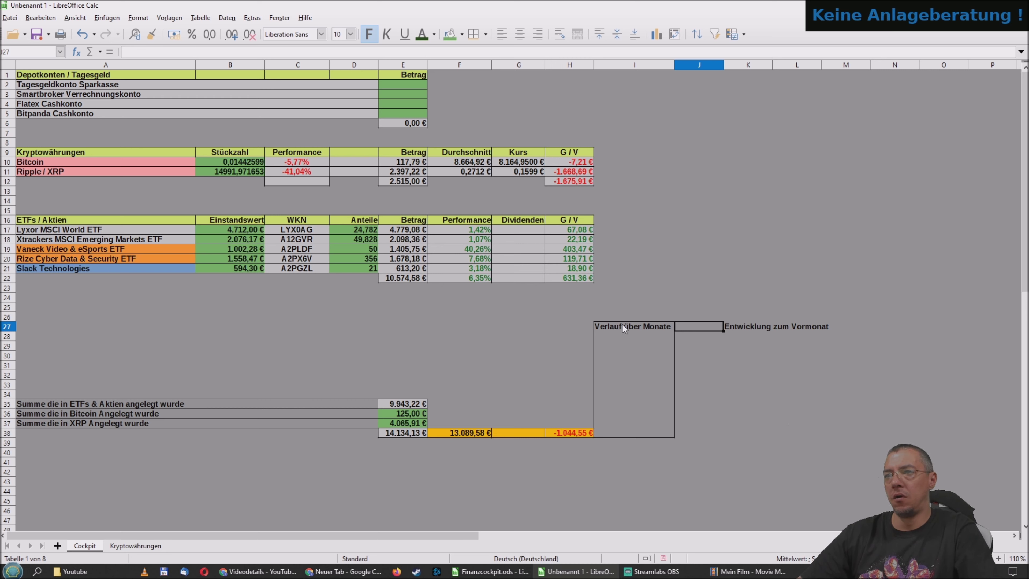
Put an outer border around the block I27:L38
{"action": "mouse_move", "coordinate": [622, 325]}
{"action": "left_mouse_down"}
{"action": "mouse_move", "coordinate": [786, 327]}
{"action": "mouse_move", "coordinate": [825, 356]}
{"action": "mouse_move", "coordinate": [814, 335]}
{"action": "mouse_move", "coordinate": [804, 432]}
{"action": "left_mouse_up"}
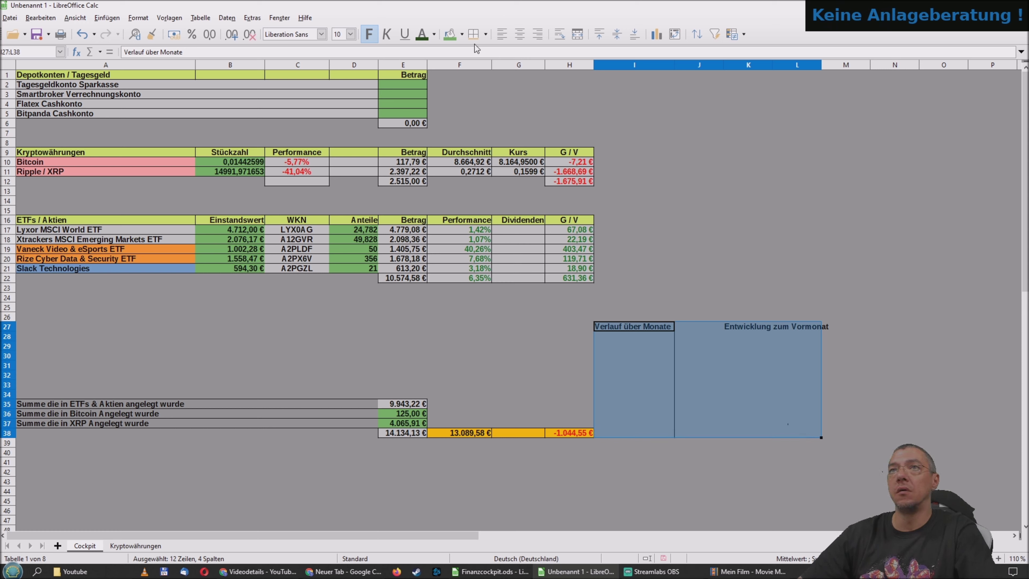
{"action": "left_click", "coordinate": [486, 34]}
{"action": "left_click", "coordinate": [520, 83]}
{"action": "left_click", "coordinate": [818, 240]}
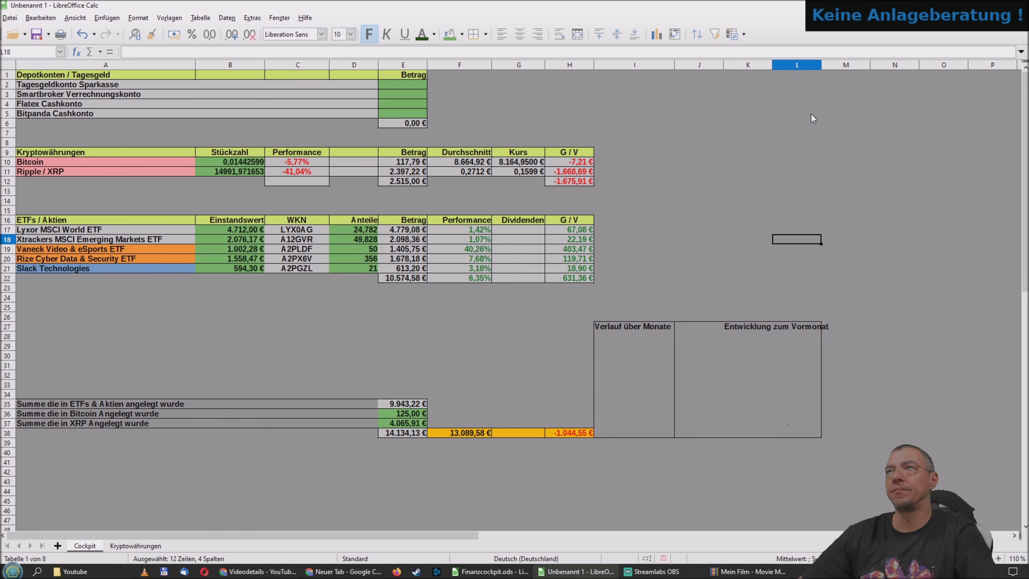
Widen column L to fit the new heading
{"action": "left_click_drag", "start_coordinate": [822, 64], "coordinate": [834, 65]}
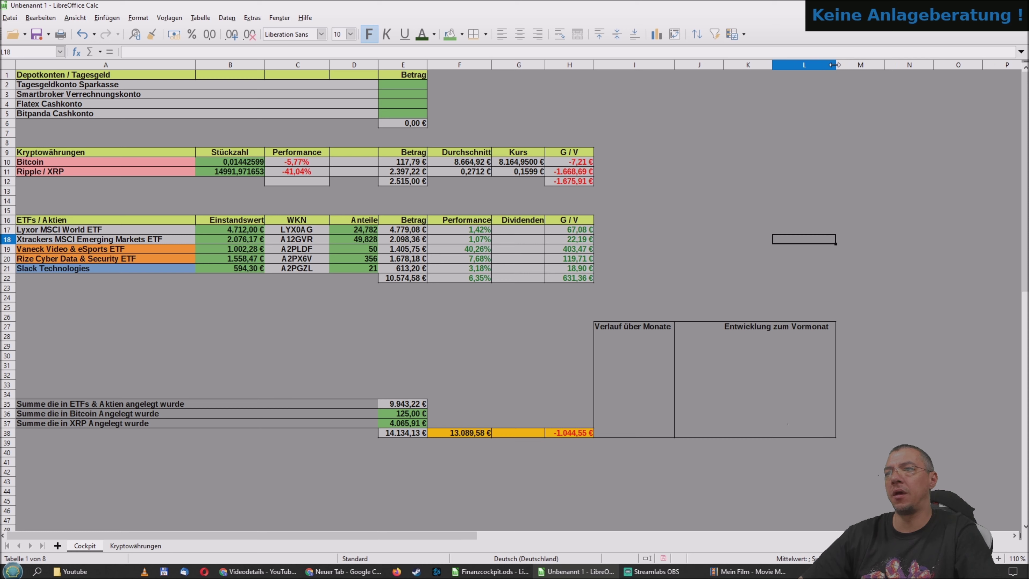
{"action": "left_click", "coordinate": [722, 359]}
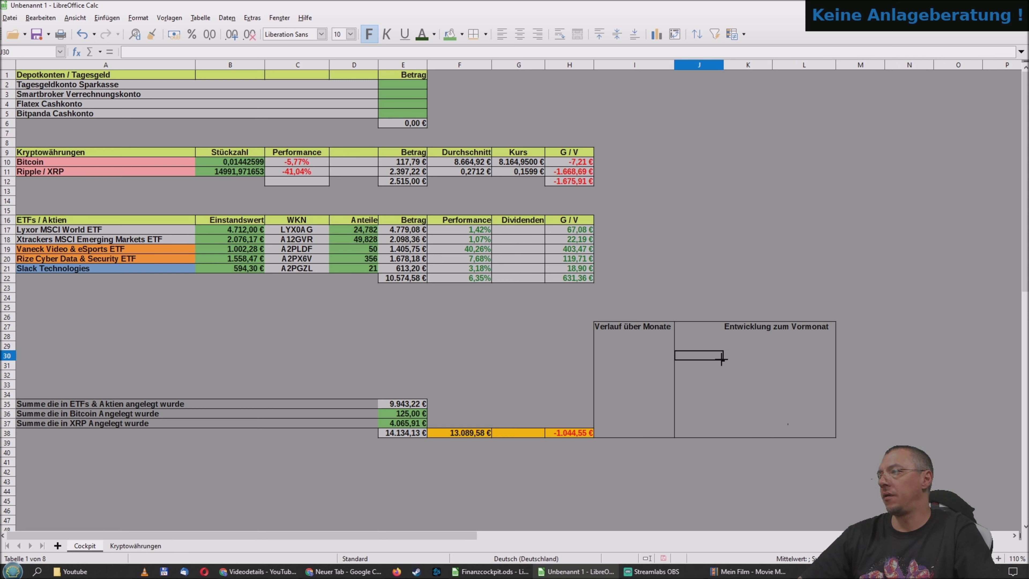
{"action": "left_click", "coordinate": [630, 333]}
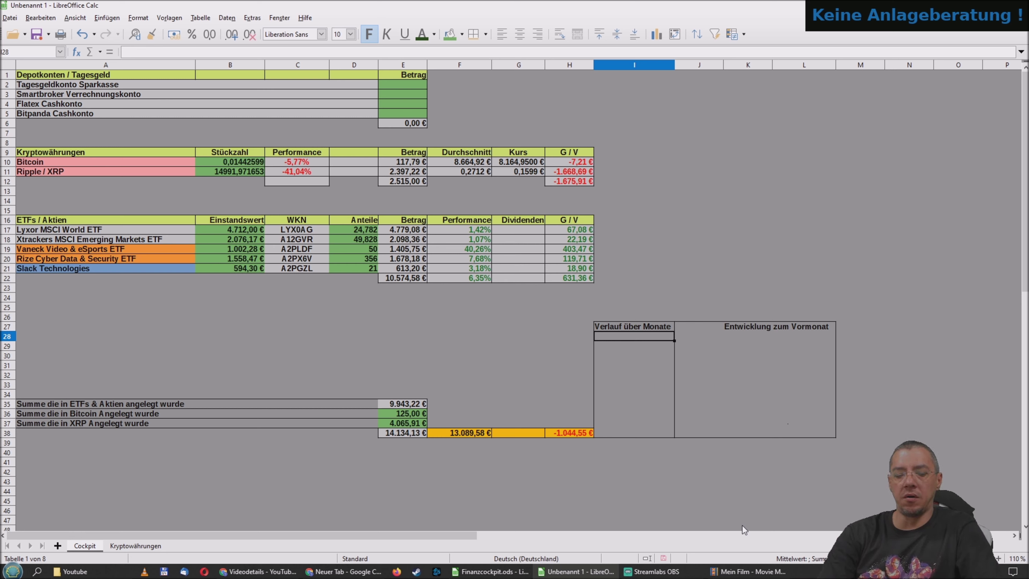
Enter Januar, Februar, März, April and Mai down column I from I28
{"action": "type", "text": "Januar"}
{"action": "key", "text": "Return"}
{"action": "type", "text": "F"}
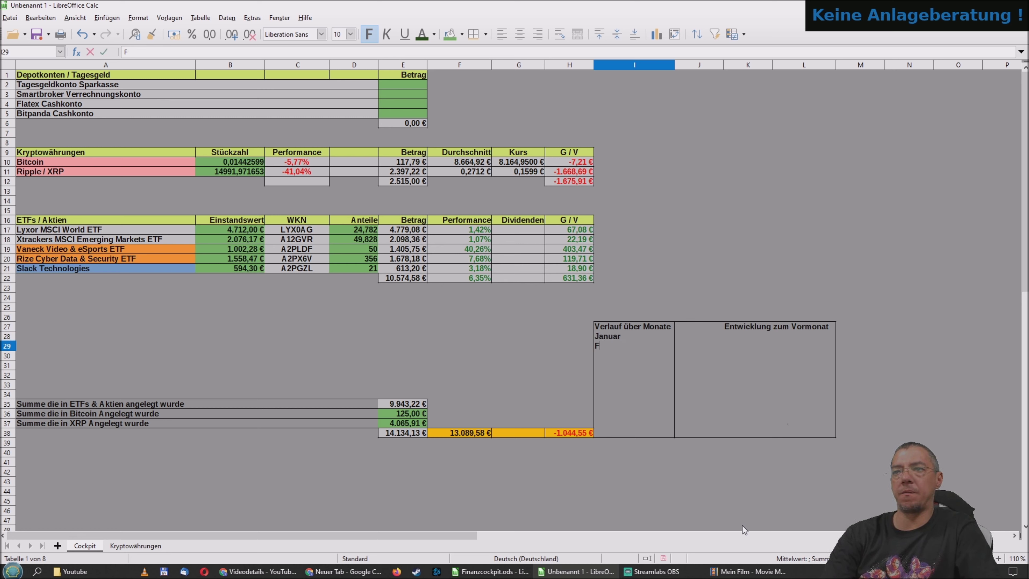
{"action": "type", "text": "ebruar"}
{"action": "key", "text": "Return"}
{"action": "type", "text": "März"}
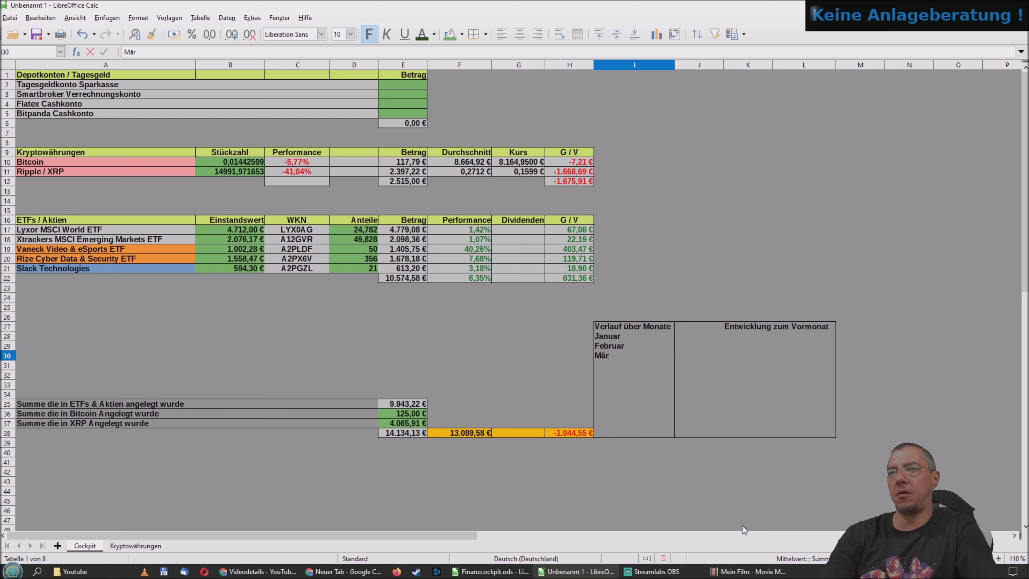
{"action": "key", "text": "Return"}
{"action": "type", "text": "April"}
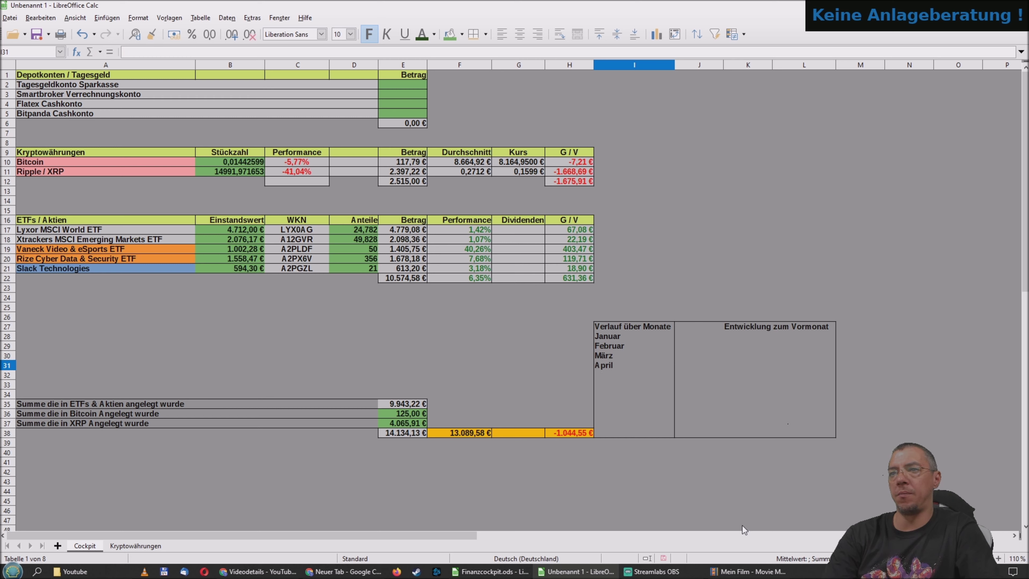
{"action": "key", "text": "Return"}
{"action": "type", "text": "Mai"}
{"action": "key", "text": "Return"}
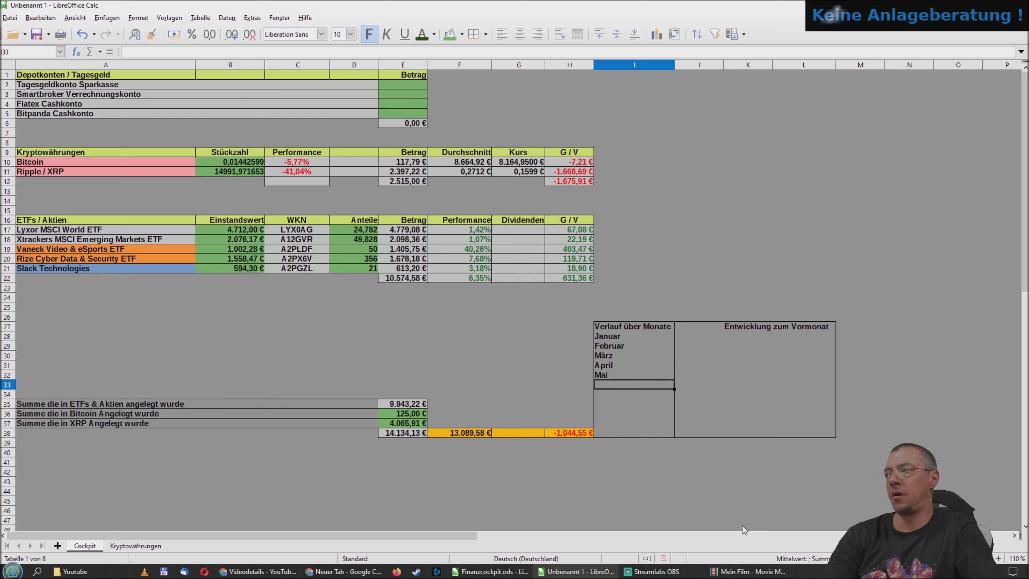
Continue the month list with Juni, Juli, August, September and Oktober down to I37
{"action": "type", "text": "Juni"}
{"action": "key", "text": "Return"}
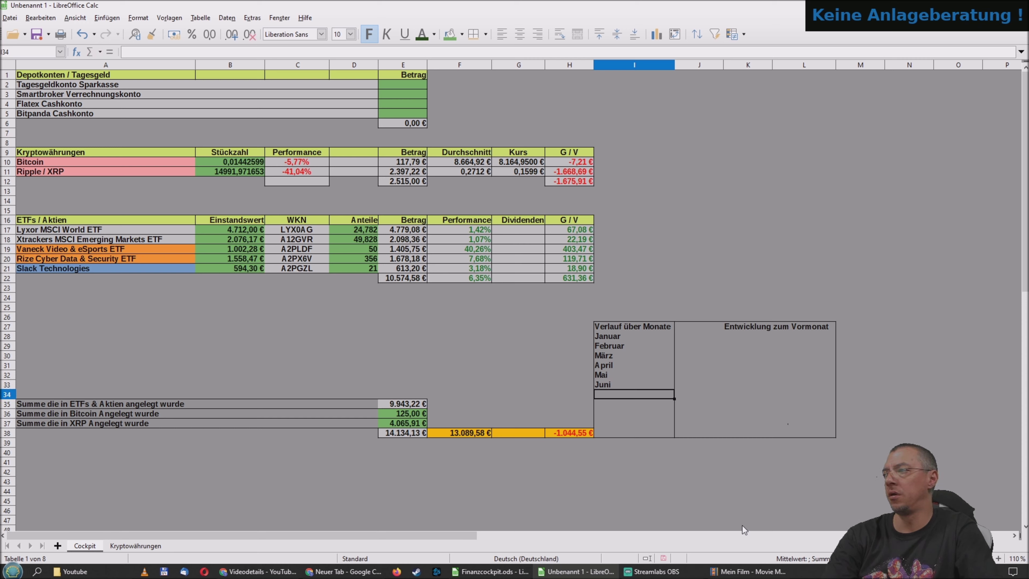
{"action": "type", "text": "Juli"}
{"action": "key", "text": "Return"}
{"action": "type", "text": "Au"}
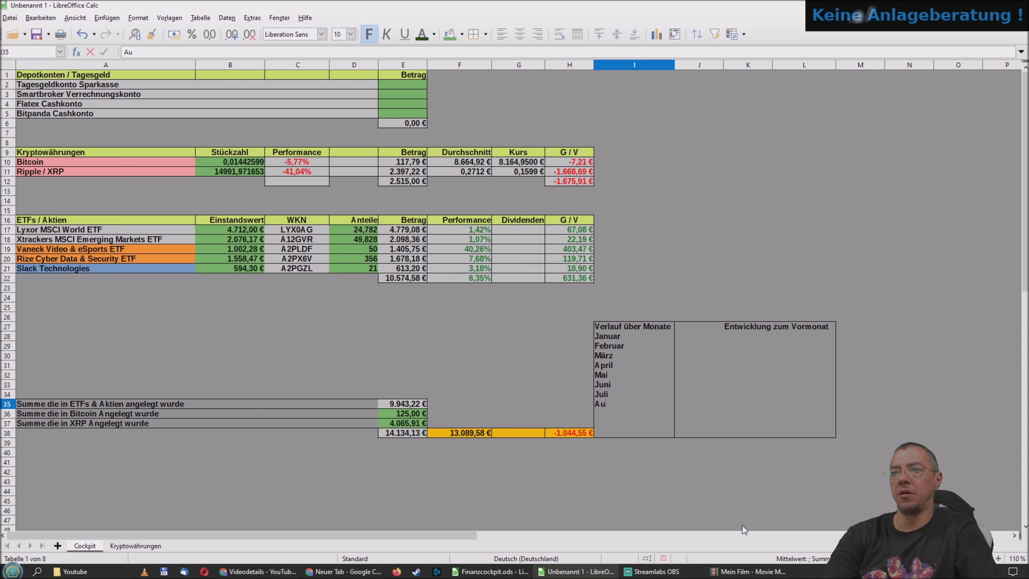
{"action": "type", "text": "gust"}
{"action": "key", "text": "Return"}
{"action": "type", "text": "S"}
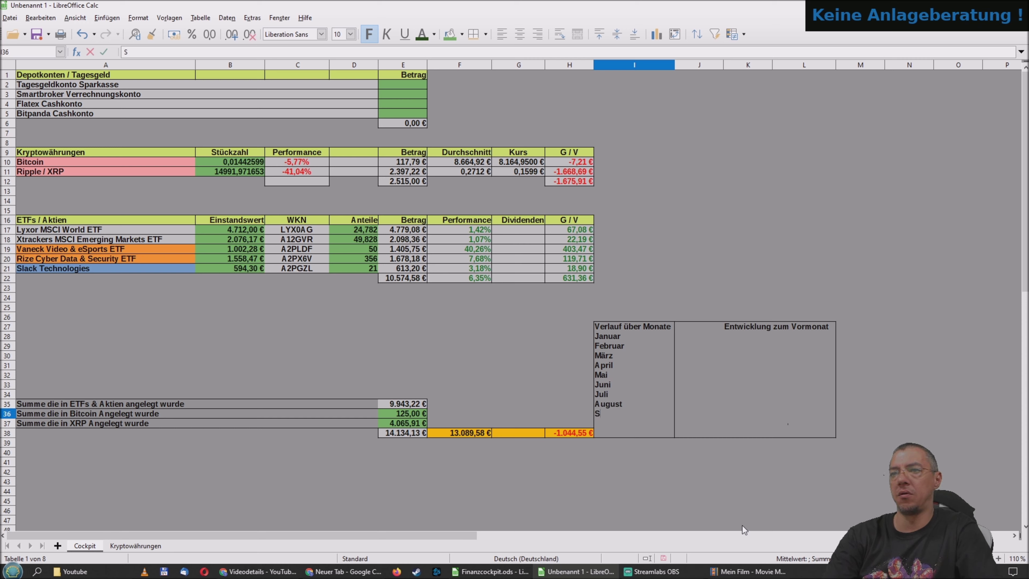
{"action": "type", "text": "eptember"}
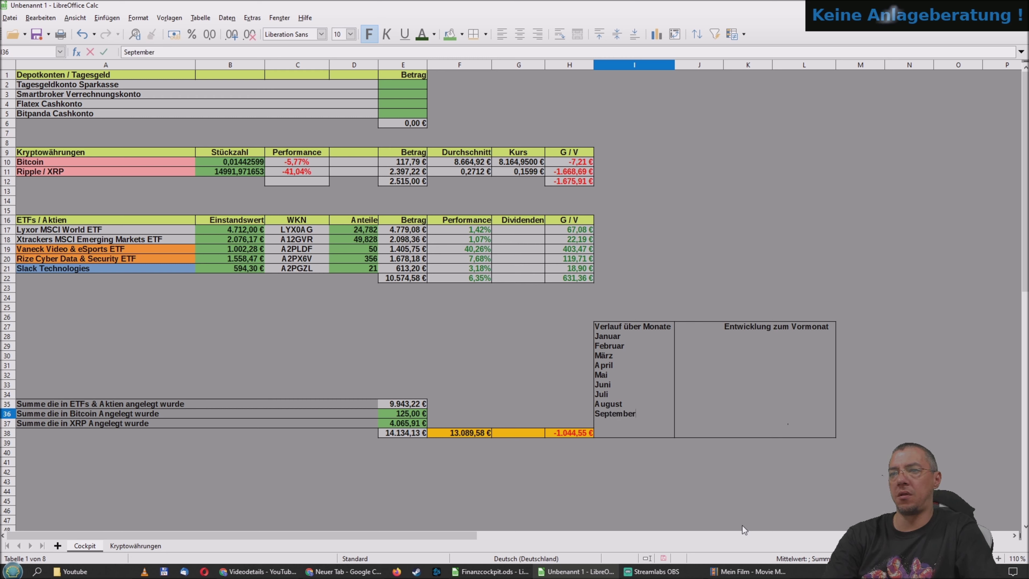
{"action": "key", "text": "Return"}
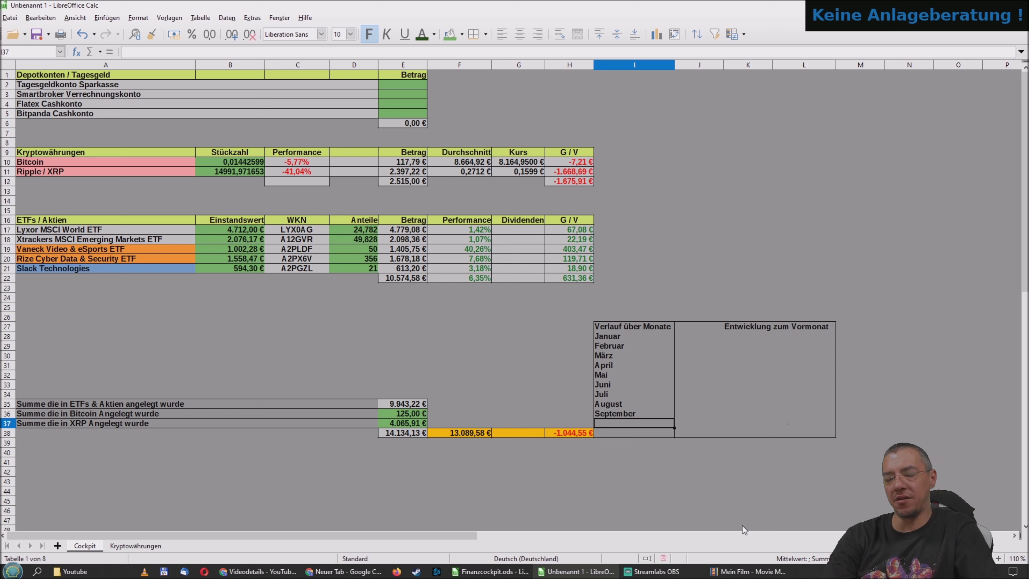
{"action": "type", "text": "Oktober"}
{"action": "key", "text": "Return"}
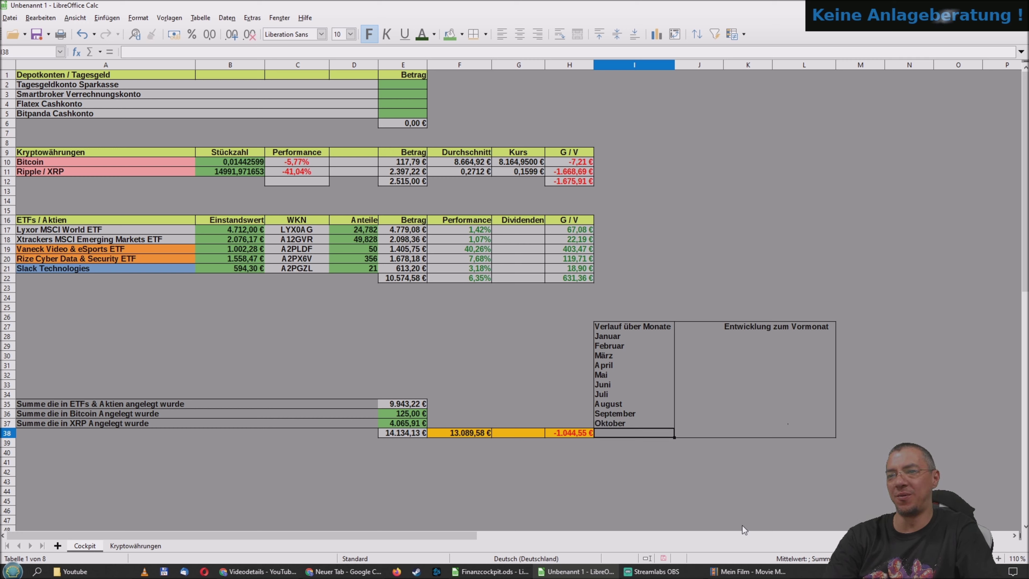
Cancel the stray entry in I38 and clear the months from Oktober back up to Februar
{"action": "type", "text": "No"}
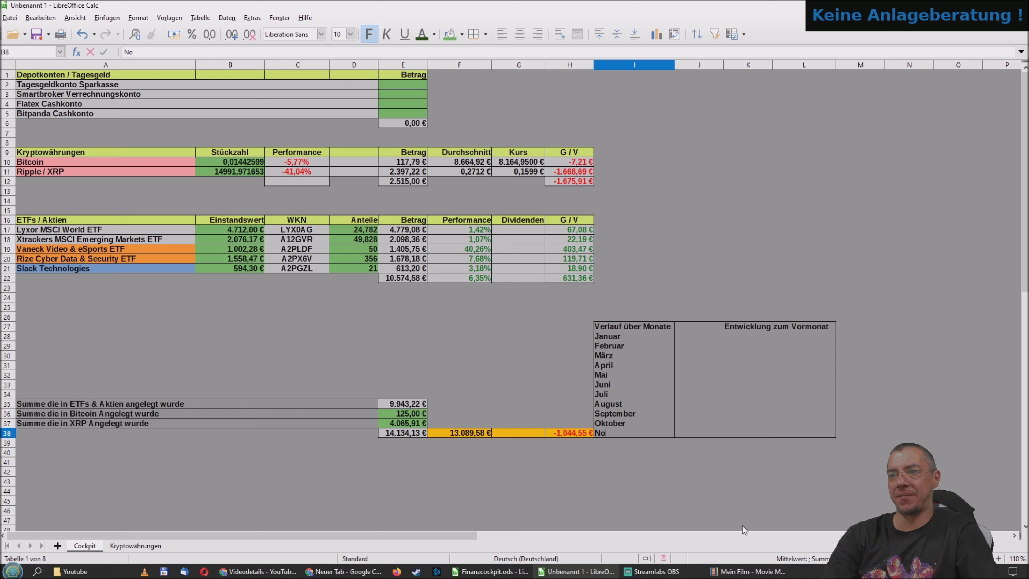
{"action": "key", "text": "Escape"}
{"action": "key", "text": "Up"}
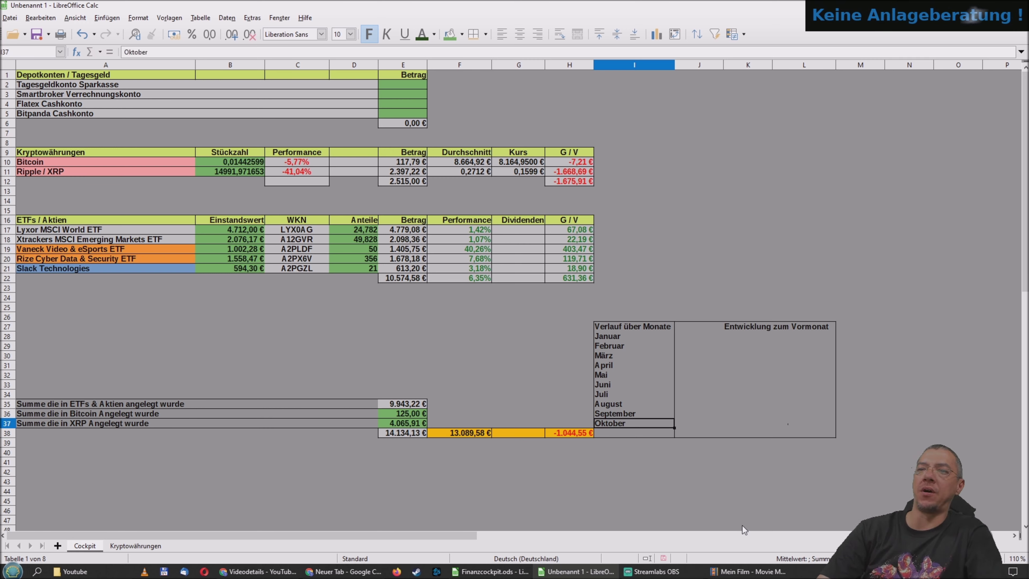
{"action": "key", "text": "Delete"}
{"action": "key", "text": "Up"}
{"action": "key", "text": "Delete"}
{"action": "key", "text": "Up"}
{"action": "key", "text": "Delete"}
{"action": "key", "text": "Up"}
{"action": "key", "text": "Delete"}
{"action": "key", "text": "Up"}
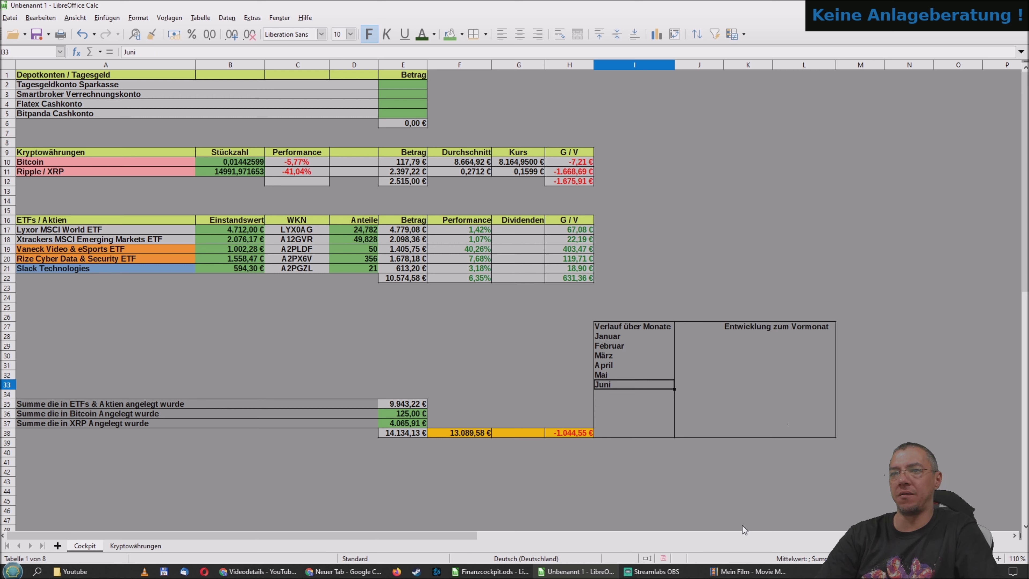
{"action": "key", "text": "Delete"}
{"action": "key", "text": "Up"}
{"action": "key", "text": "Delete"}
{"action": "key", "text": "Up"}
{"action": "key", "text": "Delete"}
{"action": "key", "text": "Up"}
{"action": "key", "text": "Delete"}
Clear Januar and the old heading, then go to the bottom cell I38
{"action": "key", "text": "Up"}
{"action": "key", "text": "Delete"}
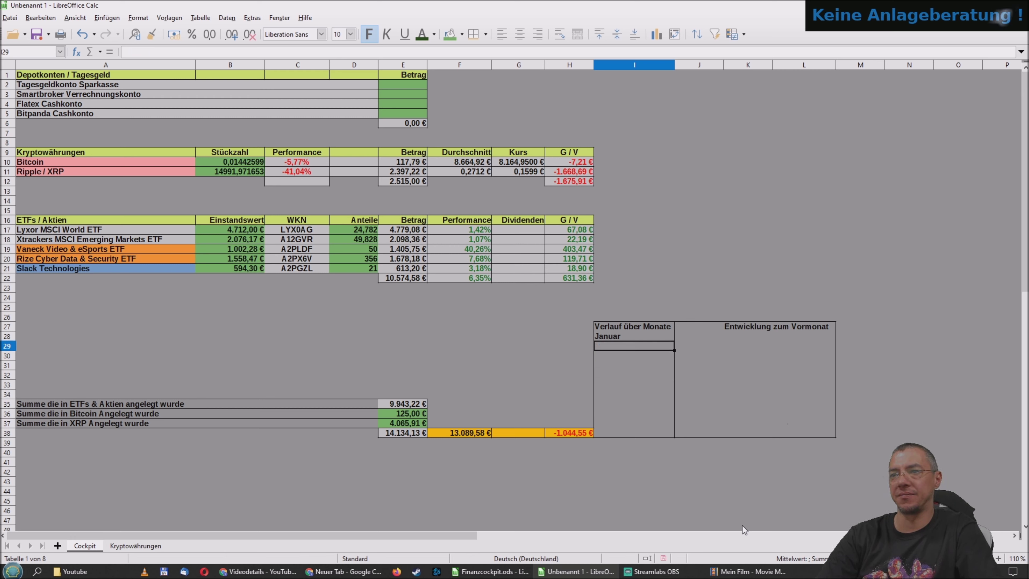
{"action": "key", "text": "Up"}
{"action": "key", "text": "Delete"}
{"action": "key", "text": "Up"}
{"action": "key", "text": "Delete"}
{"action": "key", "text": "Down"}
{"action": "key", "text": "Down"}
{"action": "key", "text": "Down"}
{"action": "key", "text": "Down"}
{"action": "key", "text": "Down"}
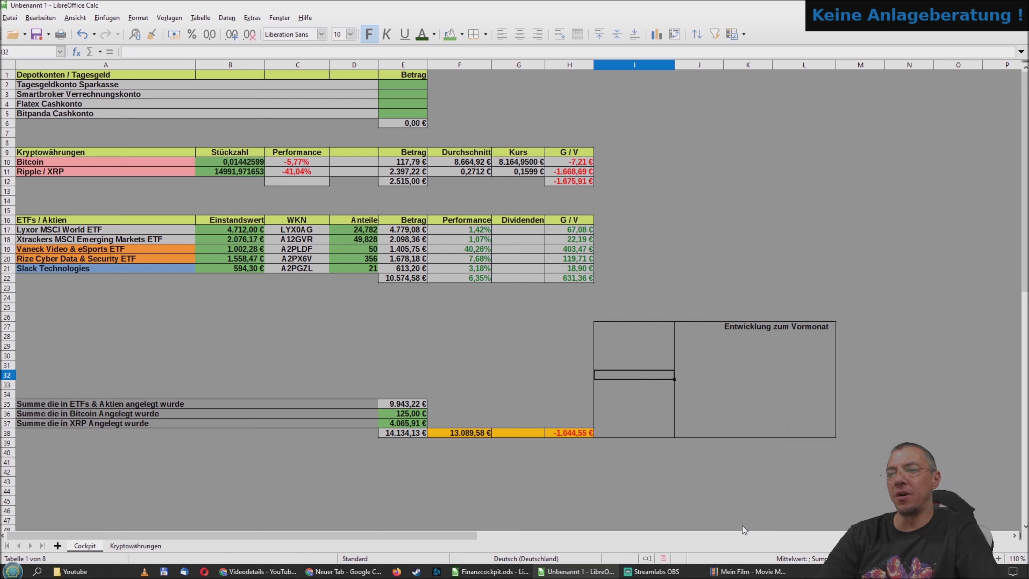
{"action": "key", "text": "Down"}
{"action": "key", "text": "Down"}
{"action": "key", "text": "Down"}
{"action": "key", "text": "Down"}
{"action": "key", "text": "Down"}
{"action": "key", "text": "Down"}
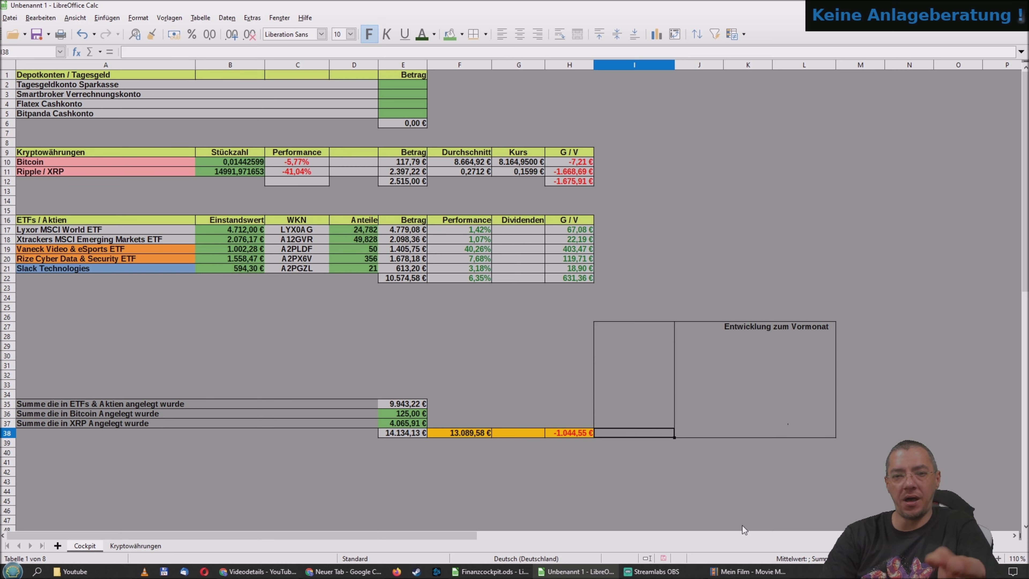
Enter Dezember, November, Oktober, September, August and Juli upward from I38
{"action": "type", "text": "De"}
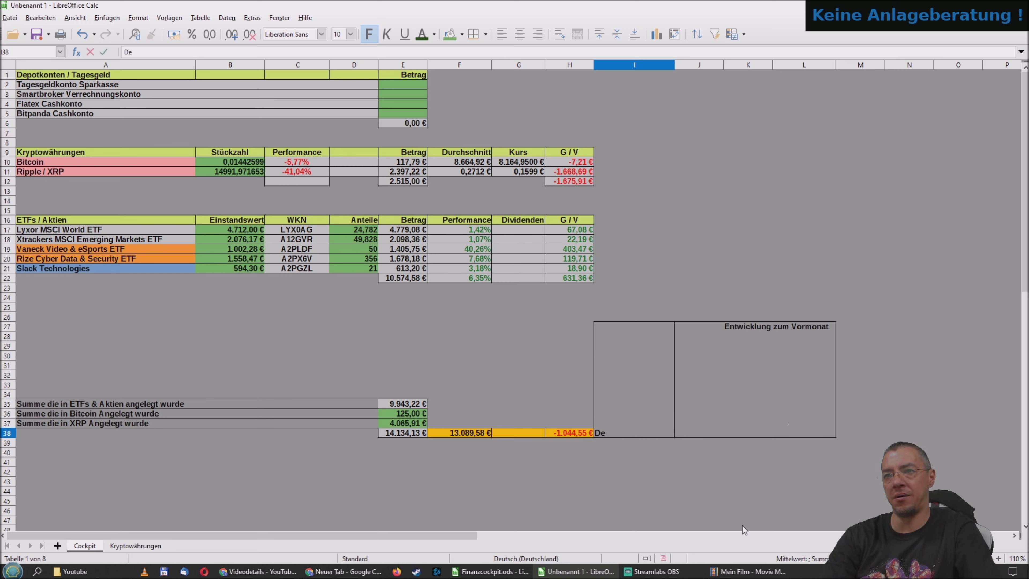
{"action": "type", "text": "zember"}
{"action": "key", "text": "Up"}
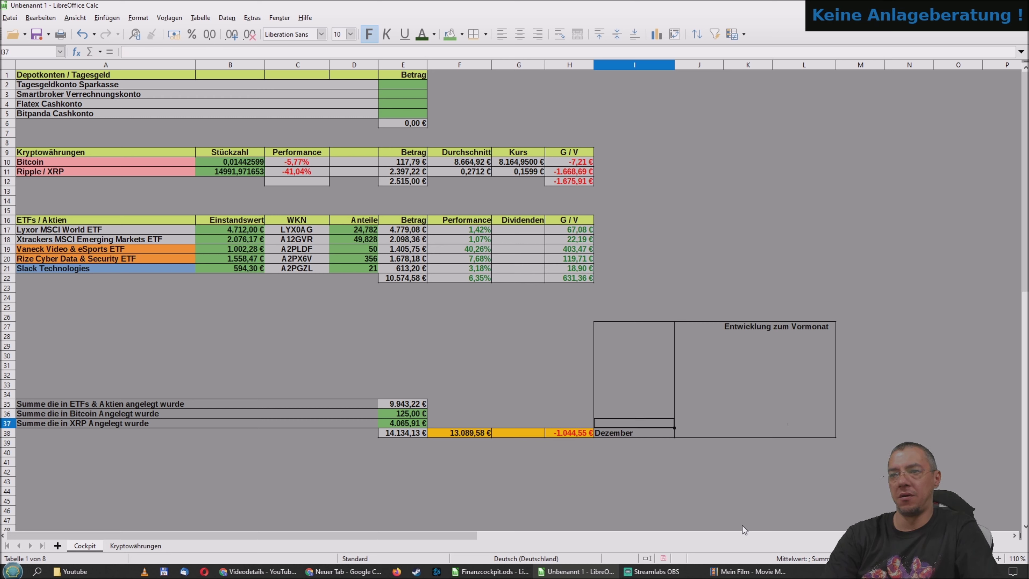
{"action": "type", "text": "November"}
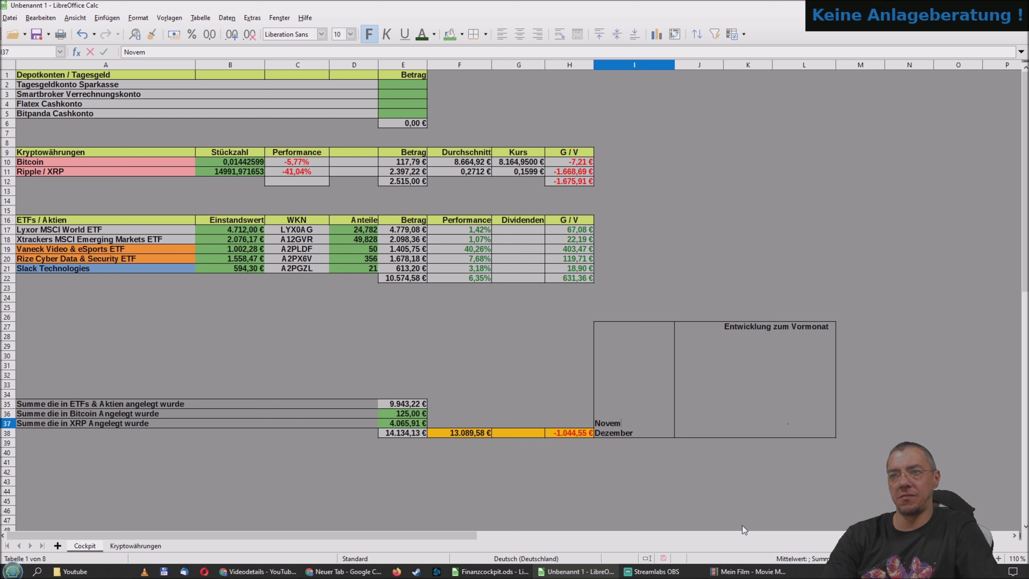
{"action": "key", "text": "Up"}
{"action": "type", "text": "O"}
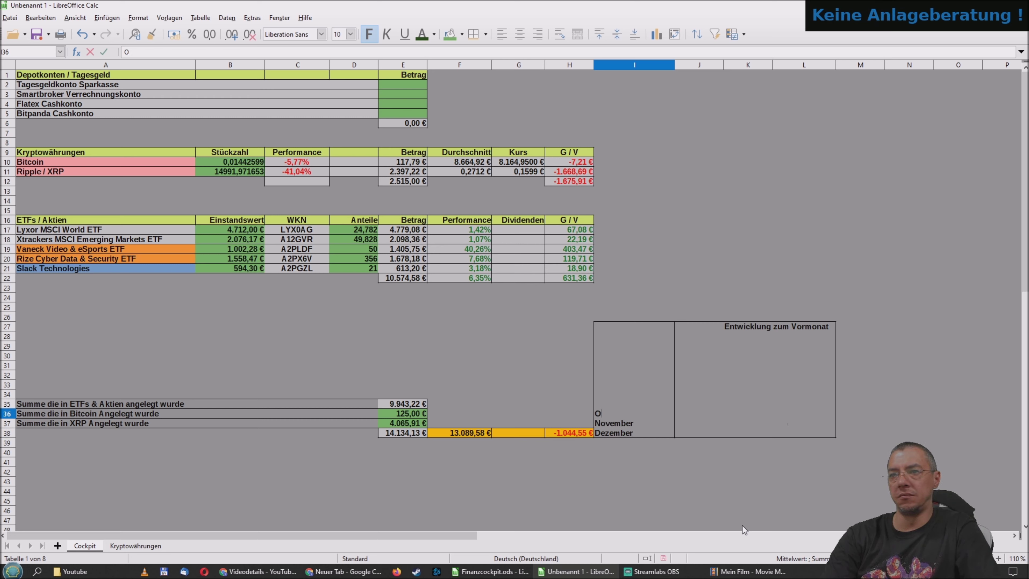
{"action": "type", "text": "r"}
{"action": "key", "text": "Up"}
{"action": "type", "text": "S"}
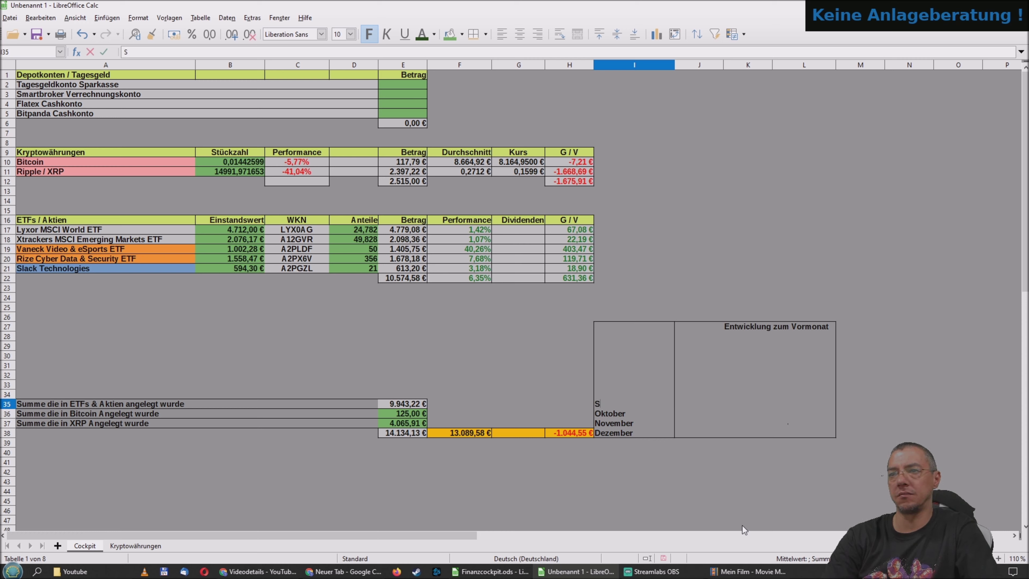
{"action": "type", "text": "eptember"}
{"action": "key", "text": "Up"}
{"action": "type", "text": "Au"}
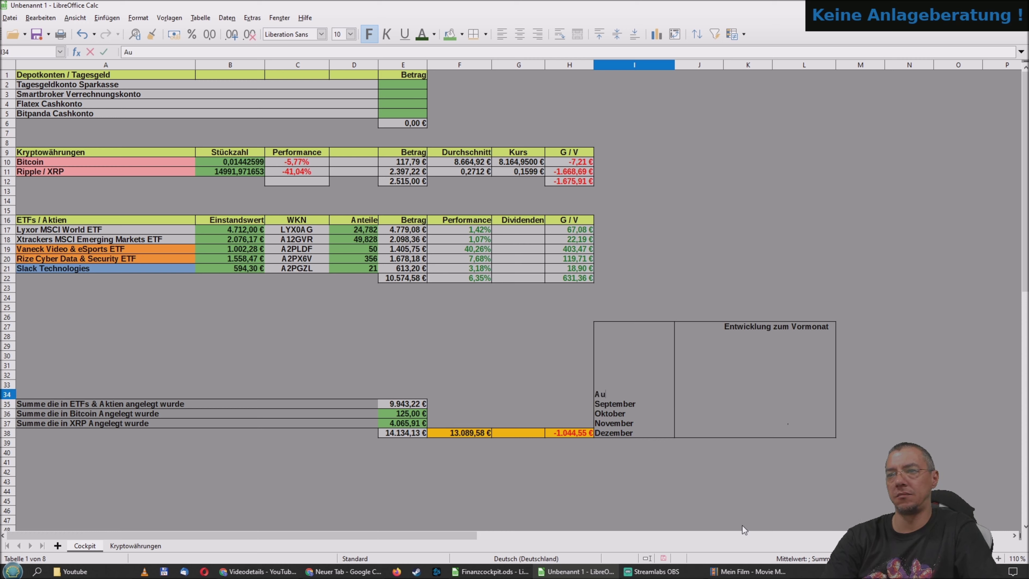
{"action": "key", "text": "Up"}
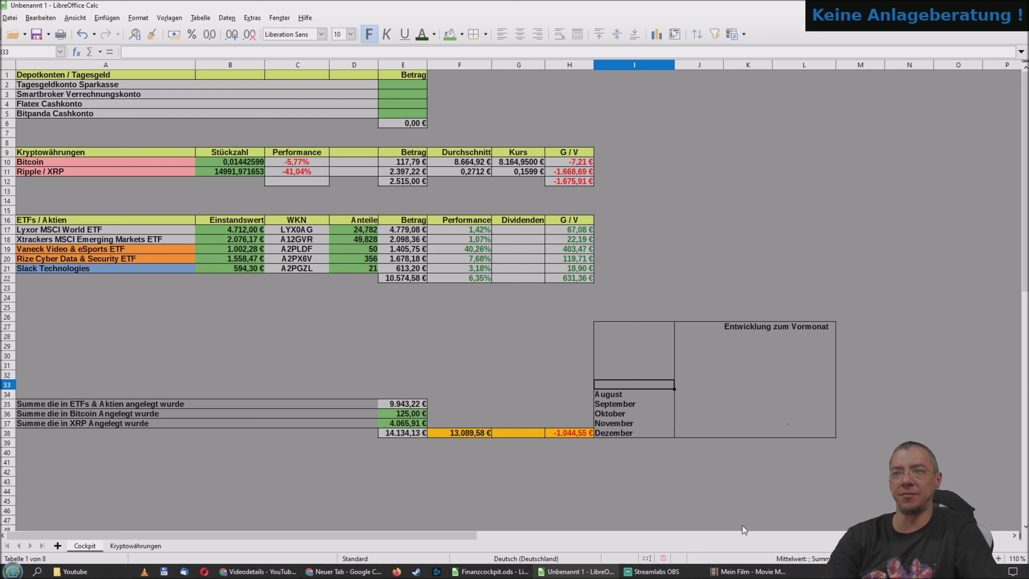
{"action": "type", "text": "Juli"}
{"action": "key", "text": "Up"}
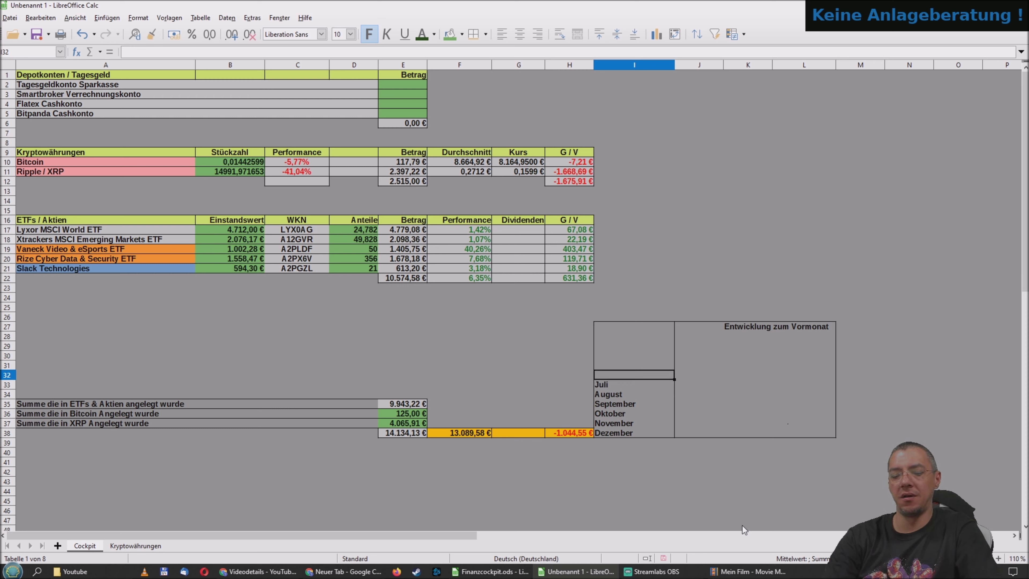
Enter Juni, Mai, April, März, Februar and Januar upward to I27
{"action": "type", "text": "Juni"}
{"action": "key", "text": "Up"}
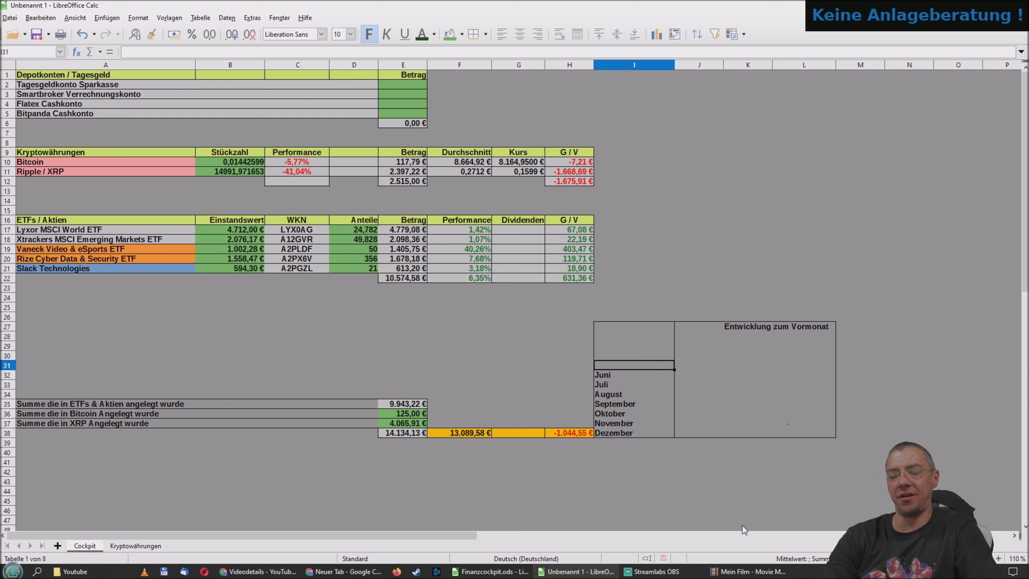
{"action": "type", "text": "Mai"}
{"action": "key", "text": "Up"}
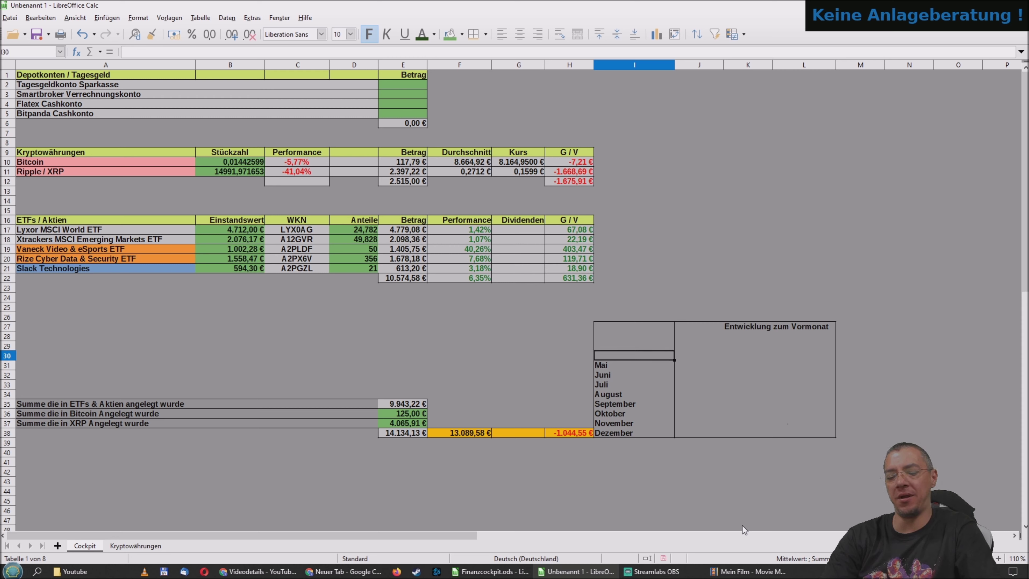
{"action": "type", "text": "April"}
{"action": "key", "text": "Up"}
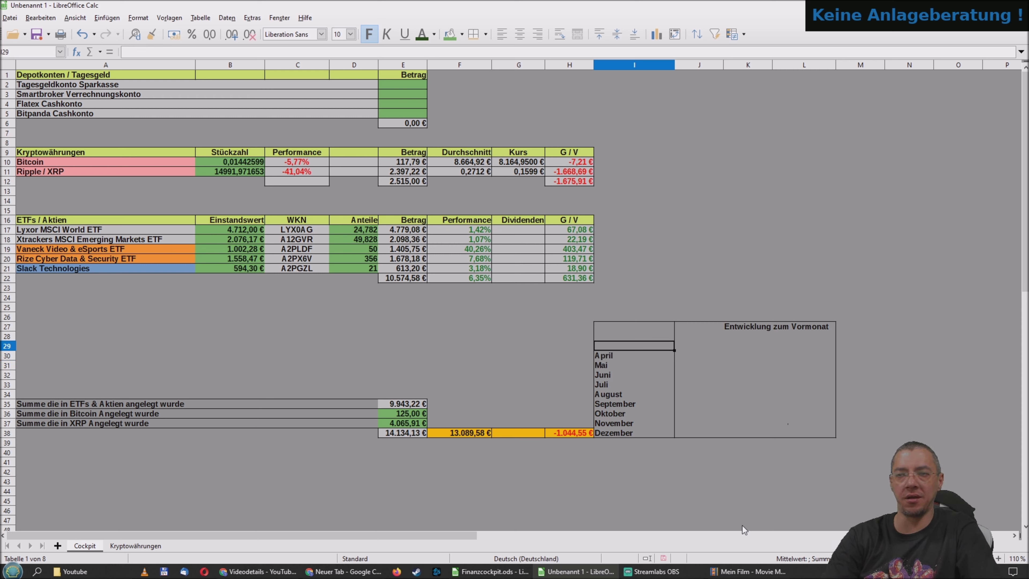
{"action": "type", "text": "März"}
{"action": "key", "text": "Up"}
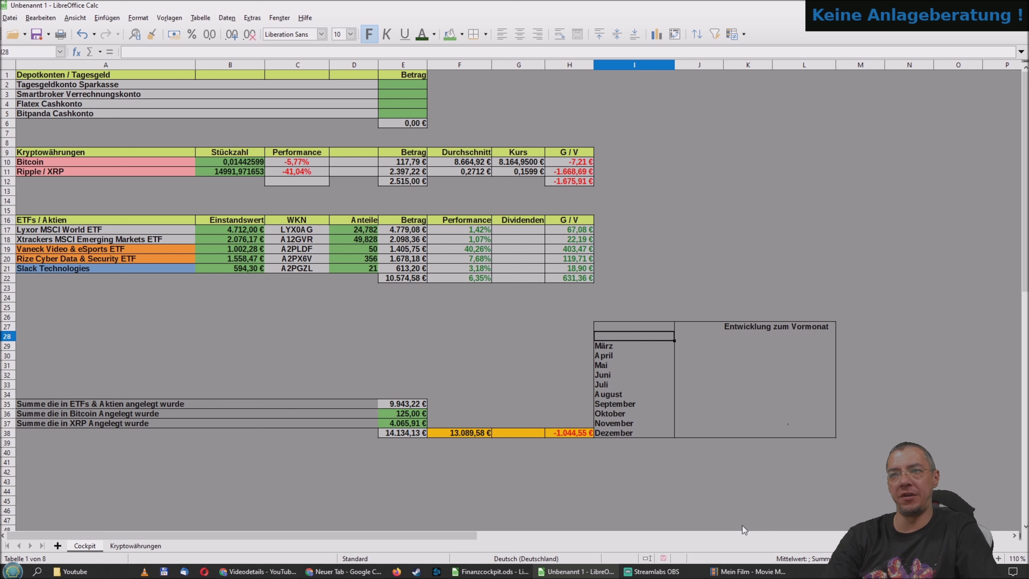
{"action": "type", "text": "Februar"}
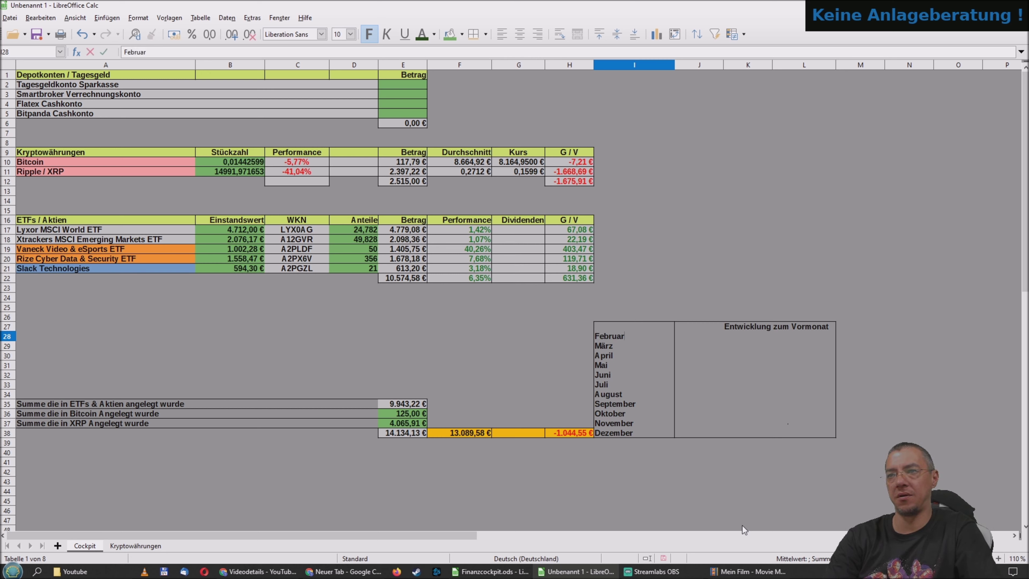
{"action": "key", "text": "Up"}
{"action": "type", "text": "J"}
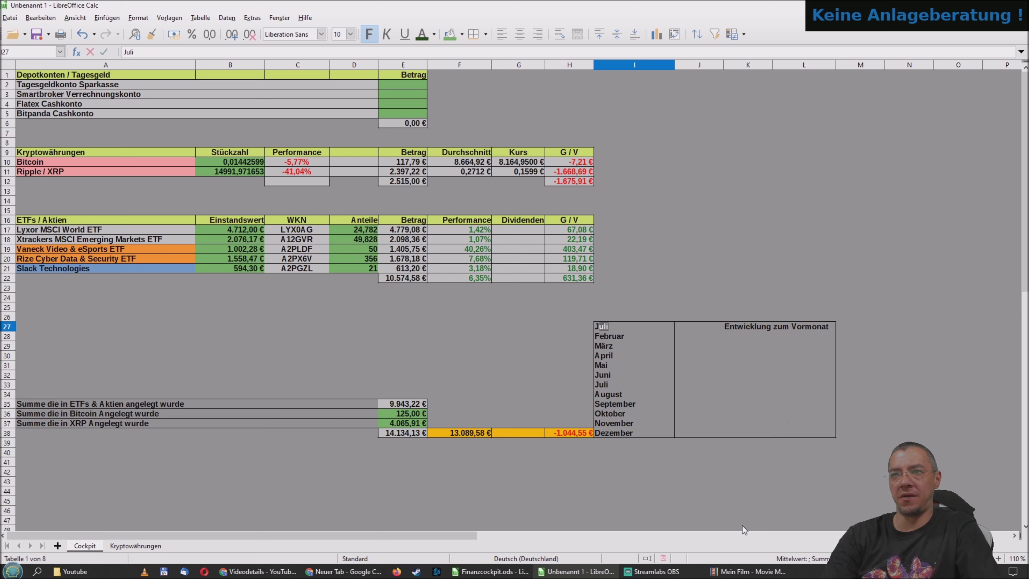
{"action": "type", "text": "anua"}
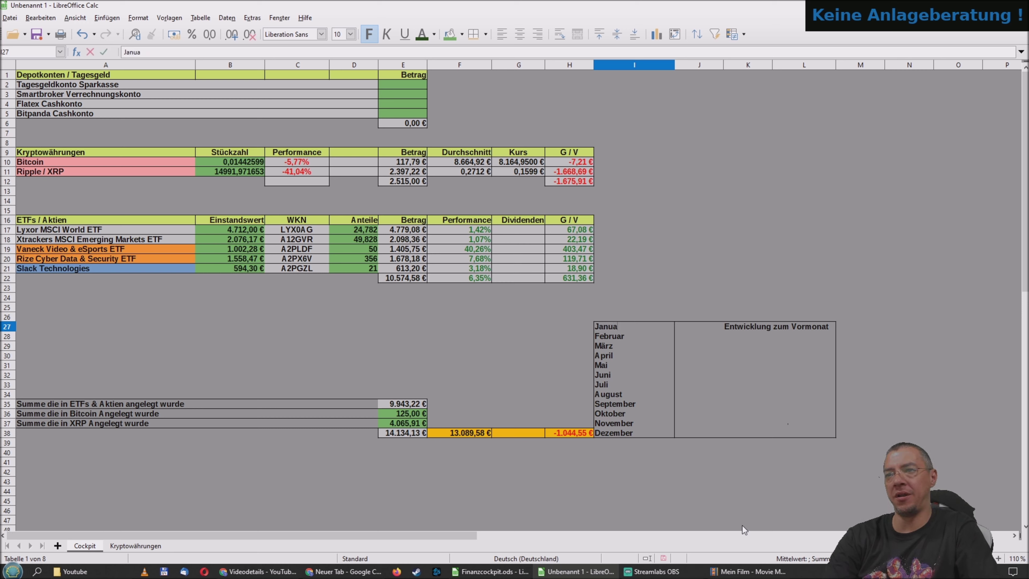
{"action": "type", "text": "r"}
{"action": "key", "text": "Up"}
Enter the header 'Verlauf über Monat' in I26 and 'Entwicklung zum Vormonat' in K26
{"action": "type", "text": "Verlauf"}
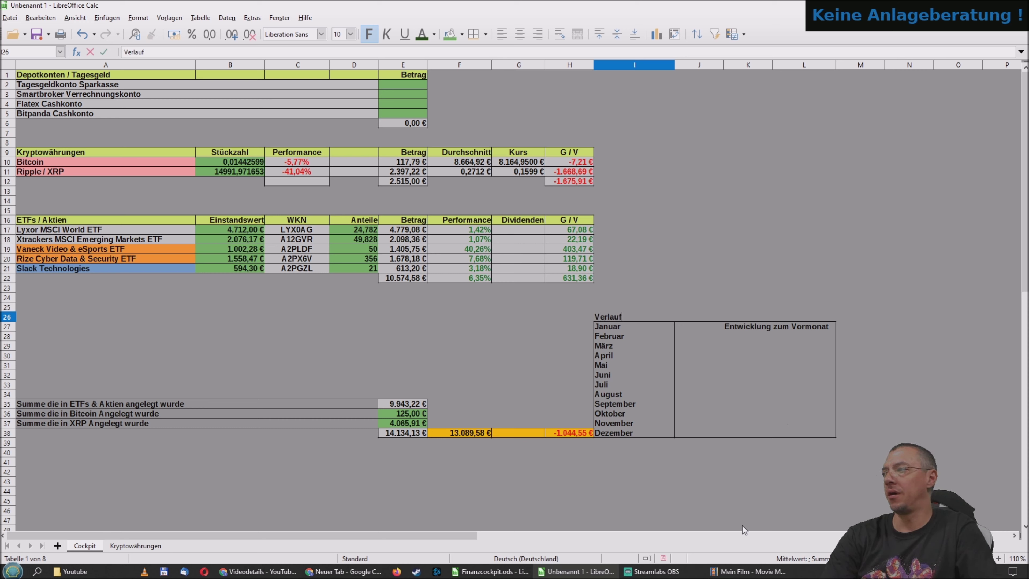
{"action": "type", "text": " über Monat"}
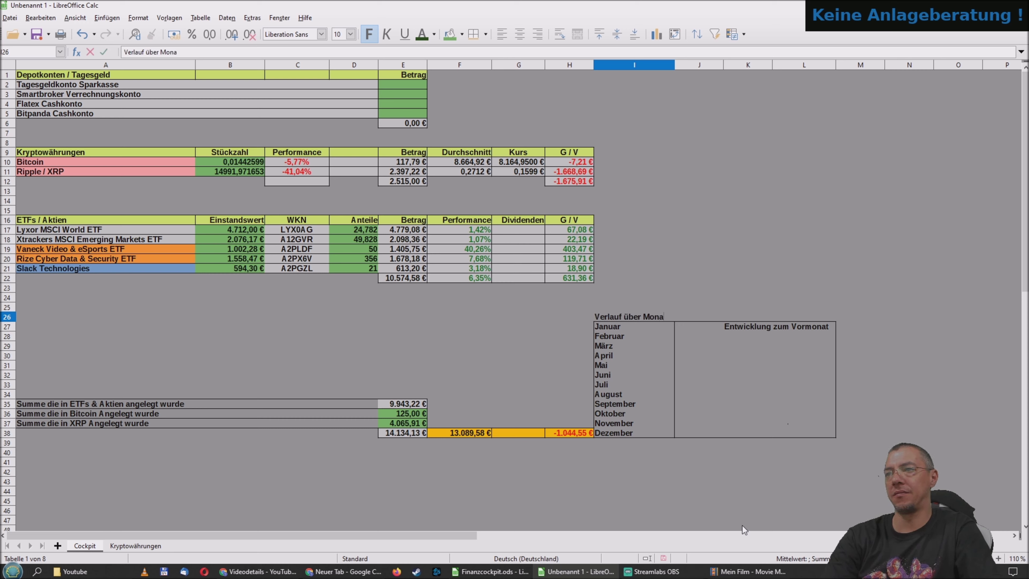
{"action": "key", "text": "Tab"}
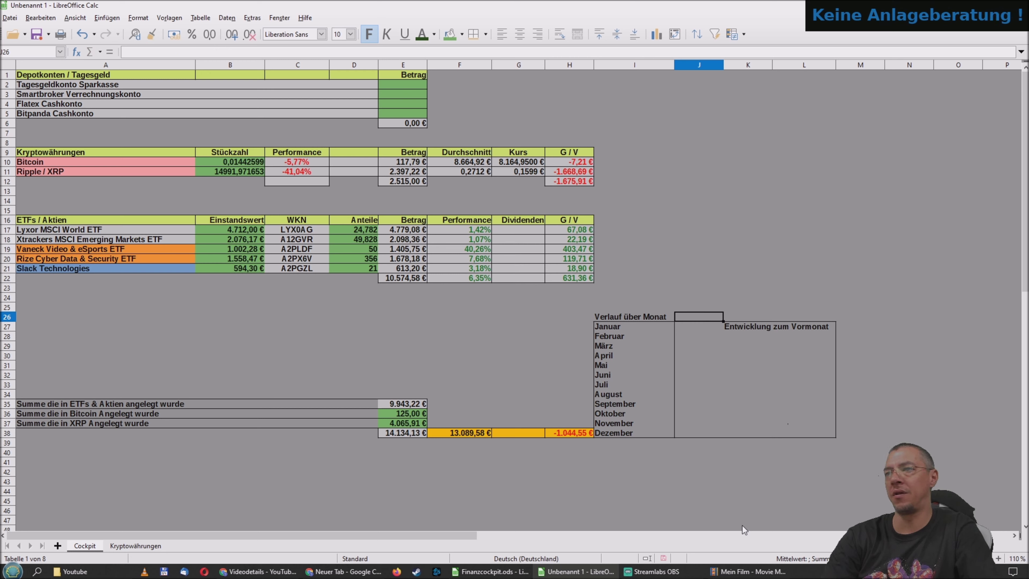
{"action": "key", "text": "Tab"}
{"action": "type", "text": "Entwi"}
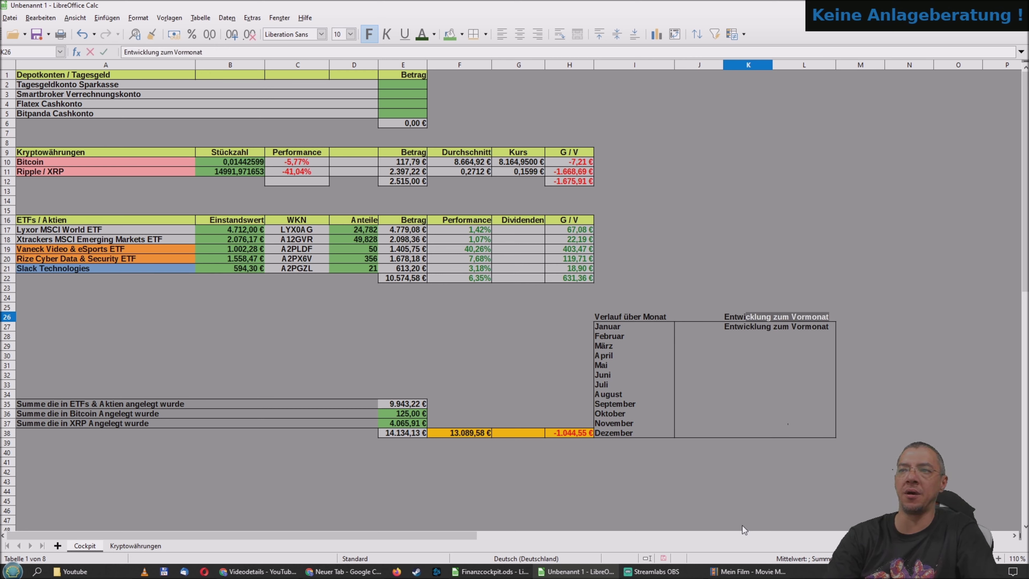
{"action": "type", "text": "cklung zum Vor"}
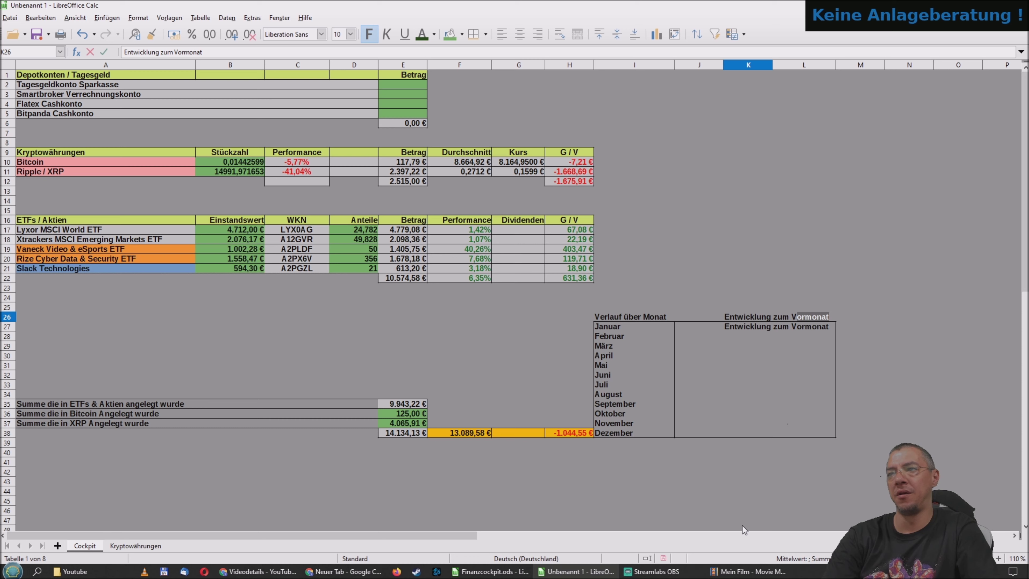
{"action": "type", "text": "monat"}
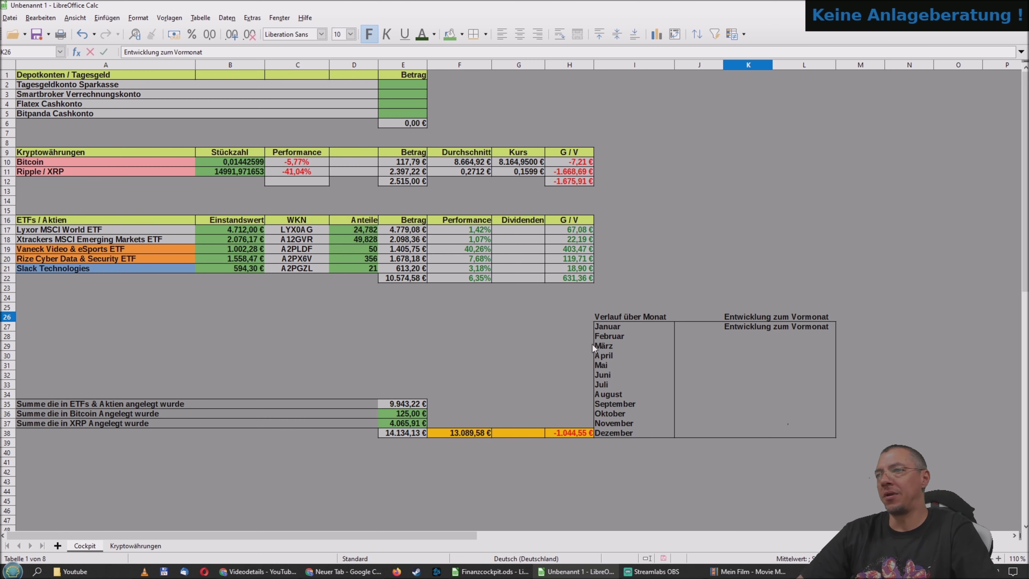
Try border options on the header row and remove inner border lines from the month rows
{"action": "left_click_drag", "start_coordinate": [616, 316], "coordinate": [827, 316]}
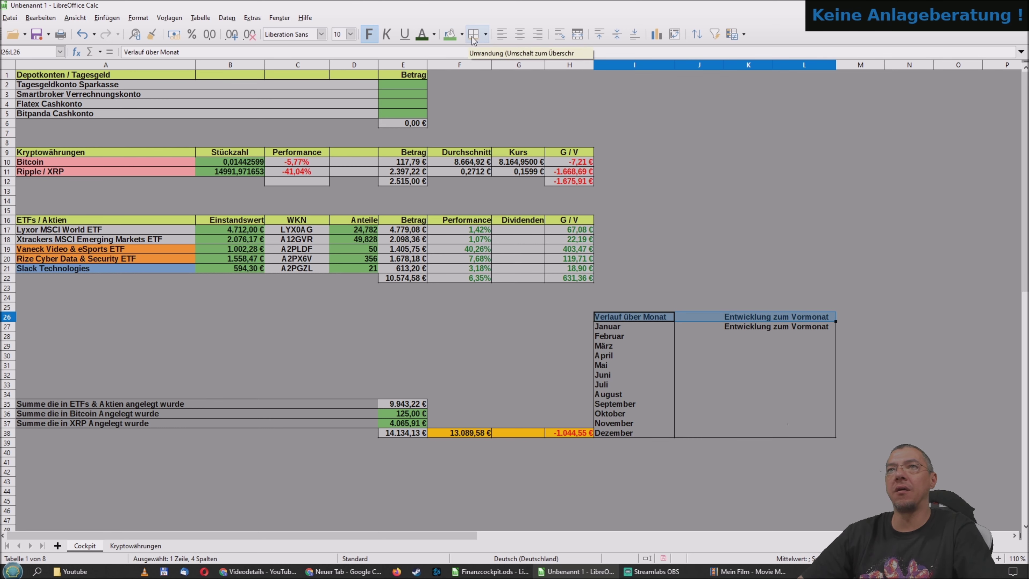
{"action": "left_click", "coordinate": [486, 35]}
{"action": "left_click", "coordinate": [516, 78]}
{"action": "left_click_drag", "start_coordinate": [748, 249], "coordinate": [748, 258]}
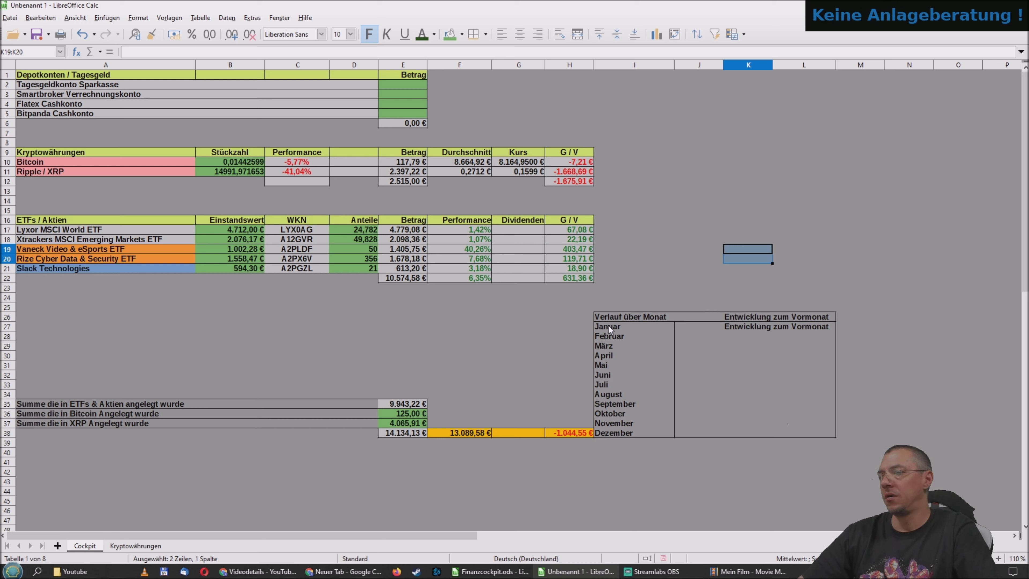
{"action": "mouse_move", "coordinate": [609, 326]}
{"action": "left_mouse_down"}
{"action": "mouse_move", "coordinate": [815, 351]}
{"action": "mouse_move", "coordinate": [815, 433]}
{"action": "left_mouse_up"}
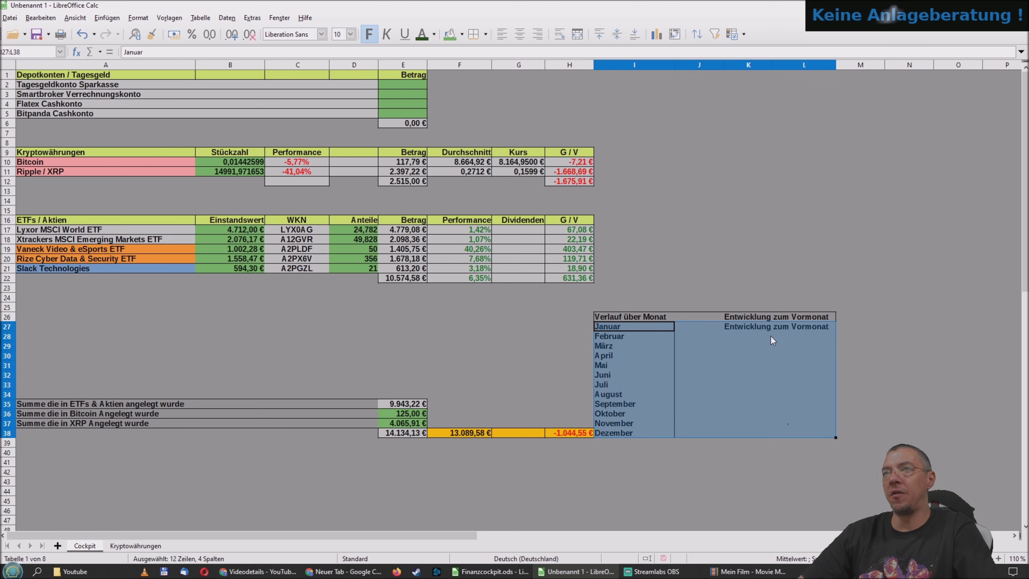
{"action": "left_click", "coordinate": [486, 35]}
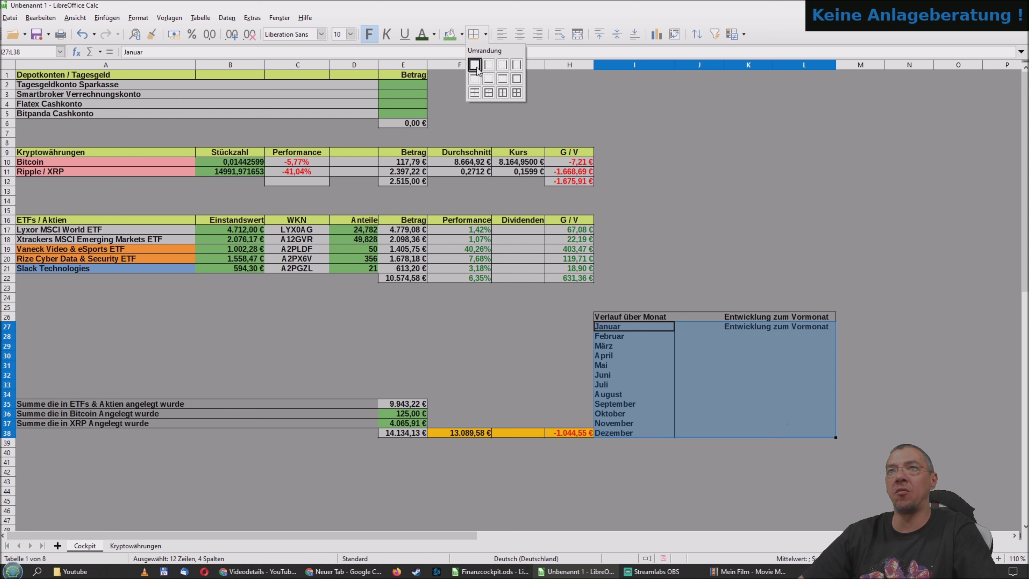
{"action": "left_click", "coordinate": [475, 65]}
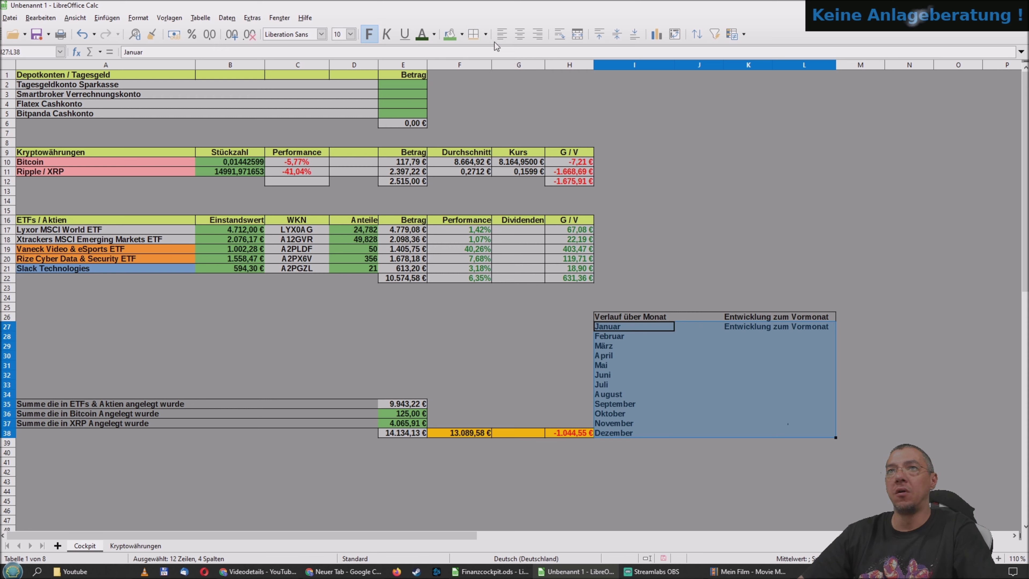
{"action": "left_click", "coordinate": [486, 35]}
{"action": "left_click", "coordinate": [516, 79]}
{"action": "left_click", "coordinate": [790, 258]}
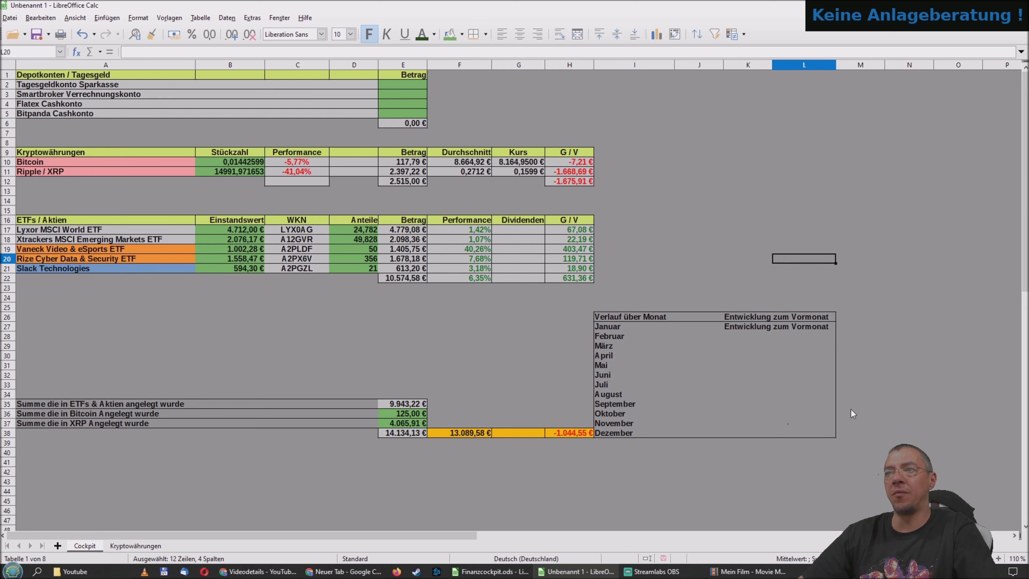
{"action": "left_click", "coordinate": [882, 445]}
Delete the duplicate 'Entwicklung zum Vormonat' text from K27
{"action": "left_click", "coordinate": [748, 327]}
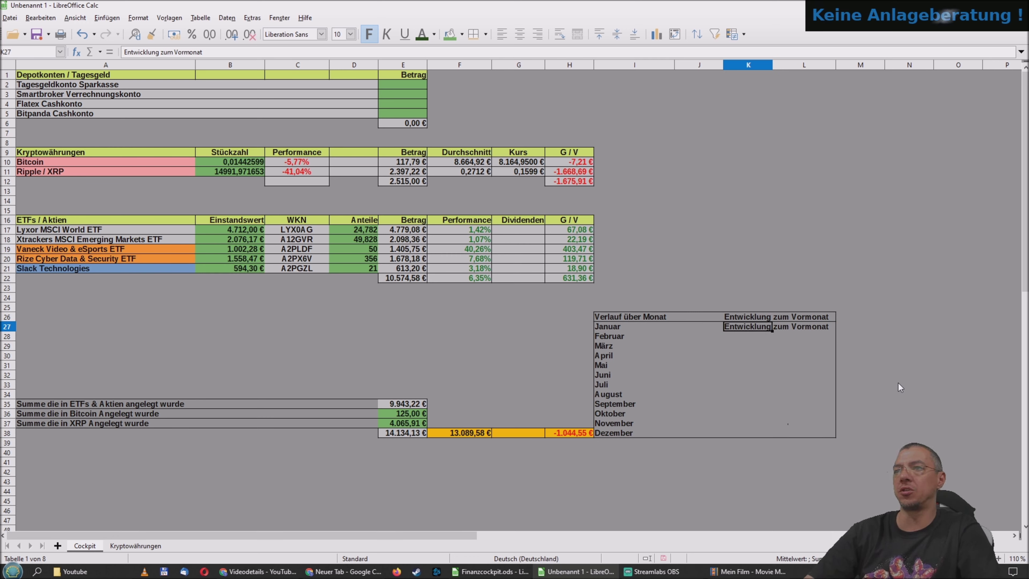
{"action": "key", "text": "Delete"}
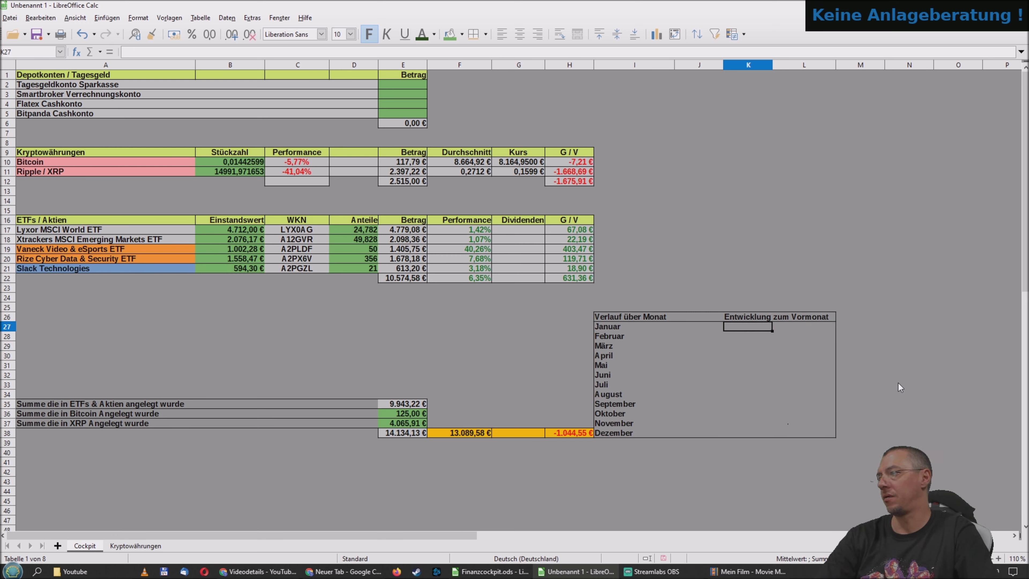
{"action": "key", "text": "Left"}
{"action": "key", "text": "Left"}
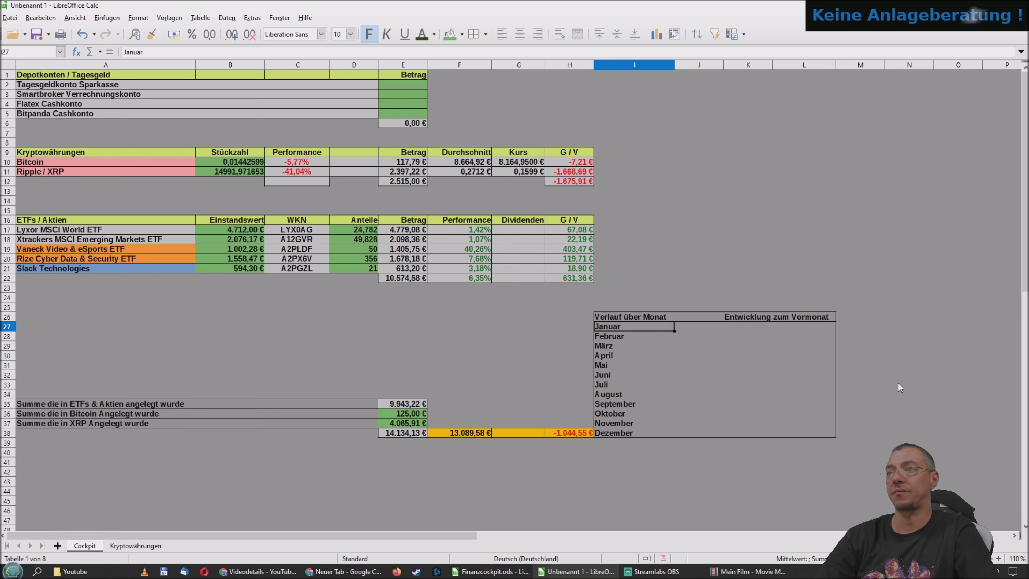
{"action": "key", "text": "Right"}
{"action": "key", "text": "Left"}
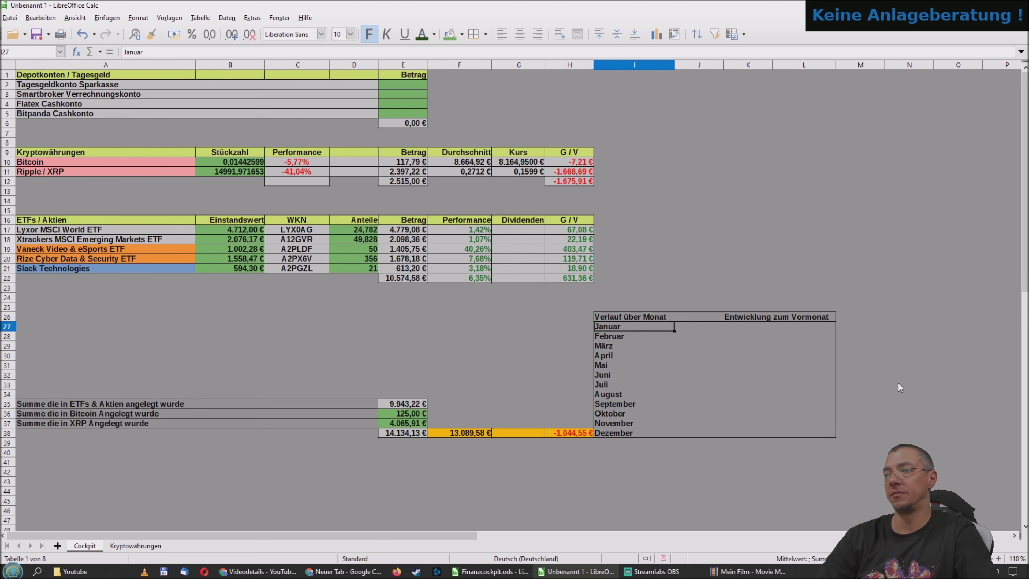
{"action": "key", "text": "Up"}
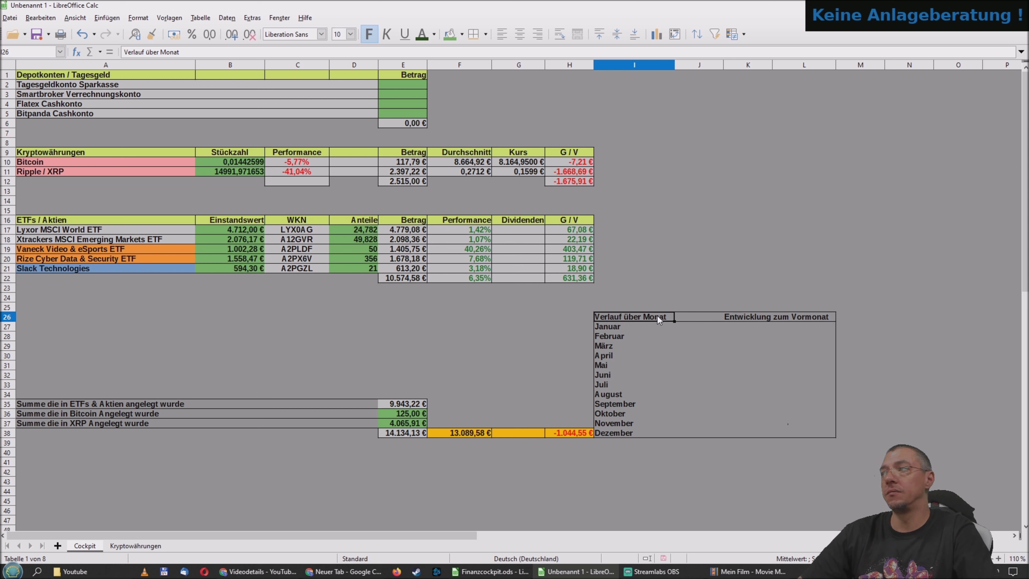
{"action": "key", "text": "alt+Tab"}
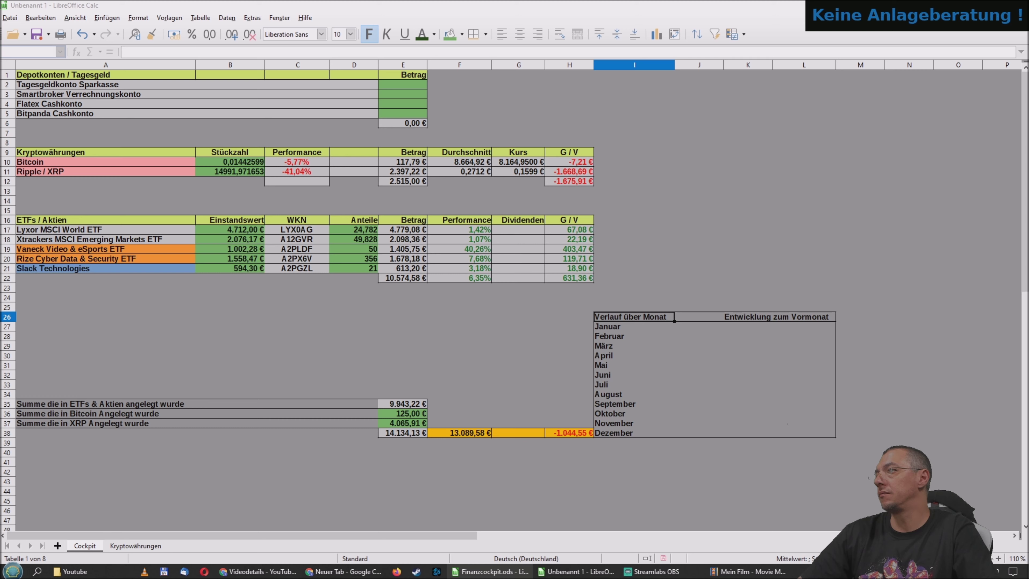
{"action": "left_click", "coordinate": [648, 269]}
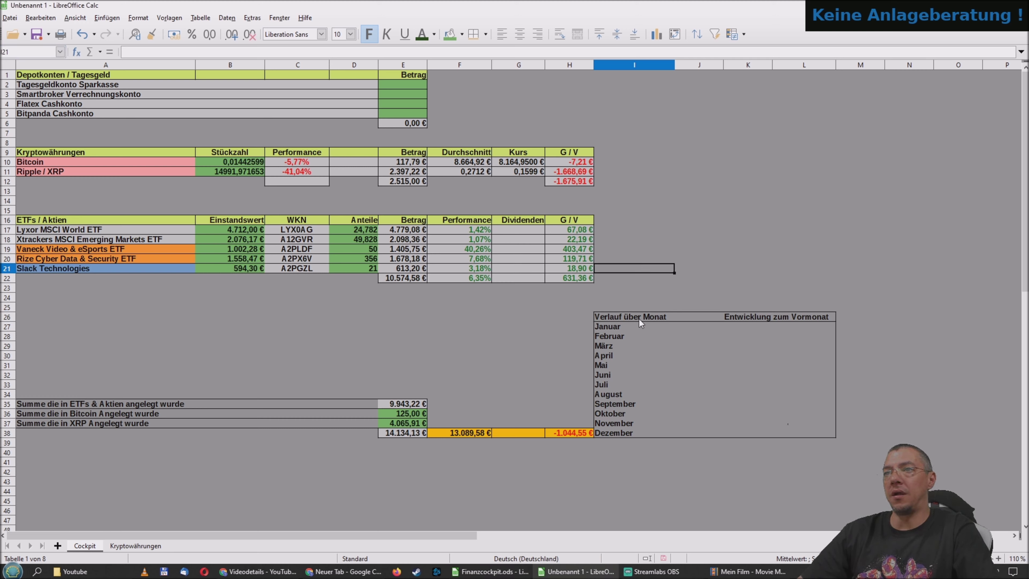
Merge I26 and J26 into one cell for the heading
{"action": "left_click_drag", "start_coordinate": [640, 319], "coordinate": [683, 319]}
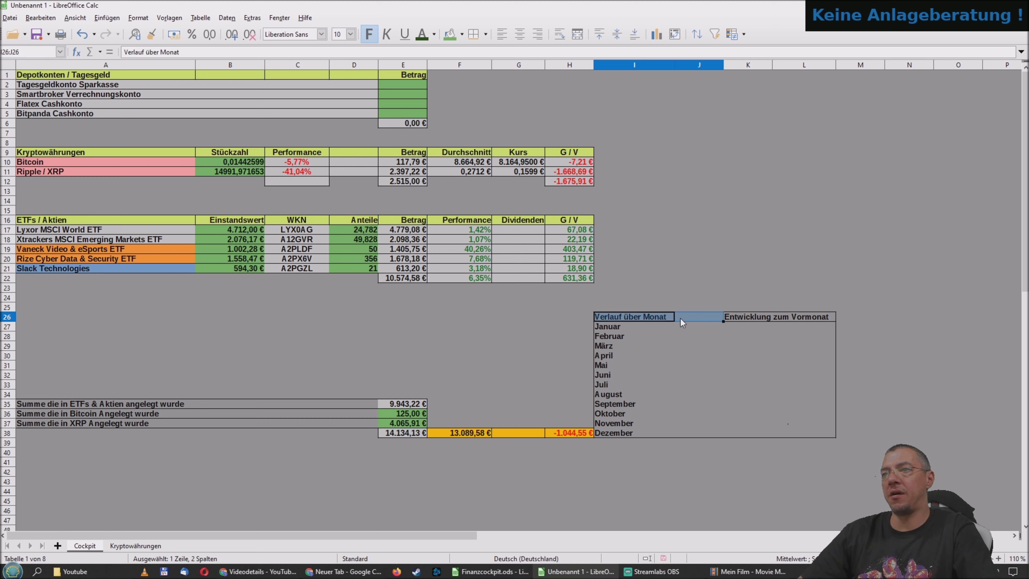
{"action": "right_click", "coordinate": [685, 320]}
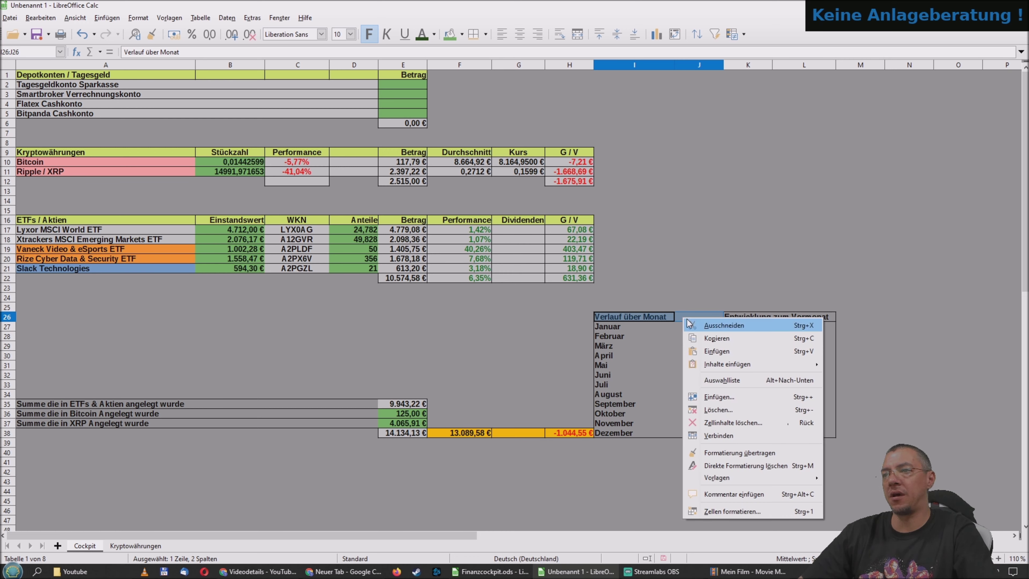
{"action": "left_click", "coordinate": [715, 435]}
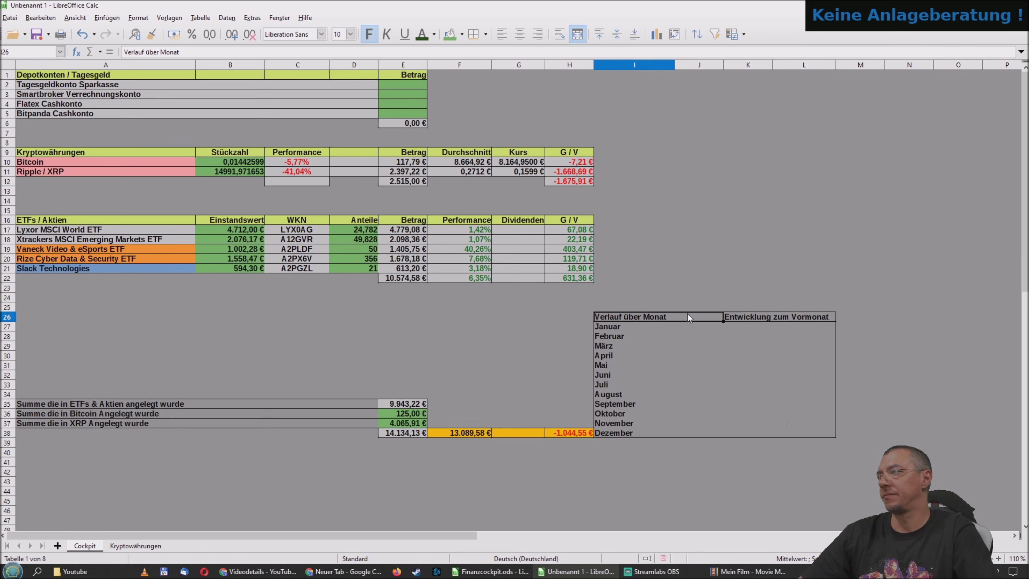
{"action": "left_click", "coordinate": [693, 338]}
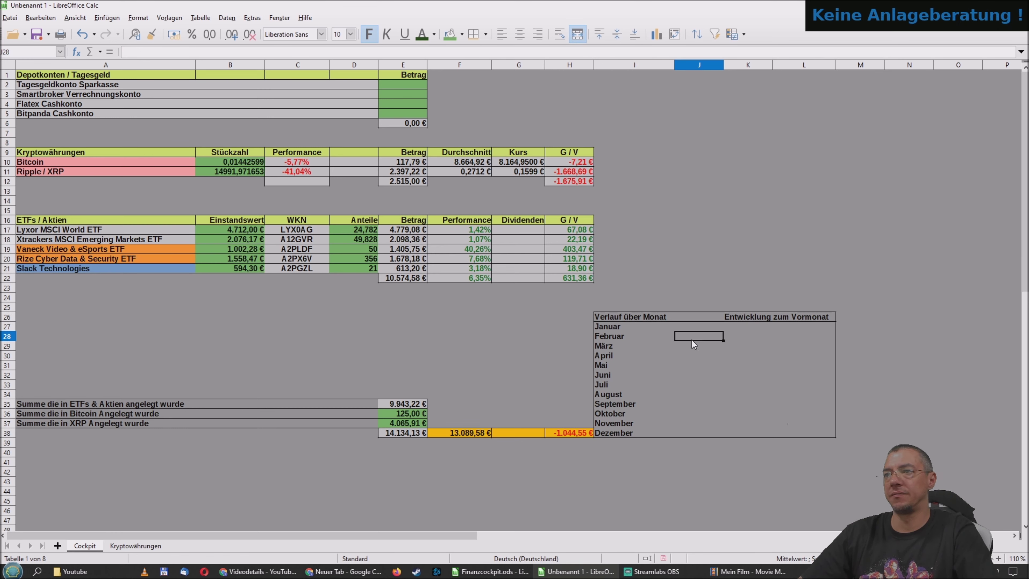
Centre the 'Verlauf über Monat' heading text in the merged cell
{"action": "left_click", "coordinate": [694, 317]}
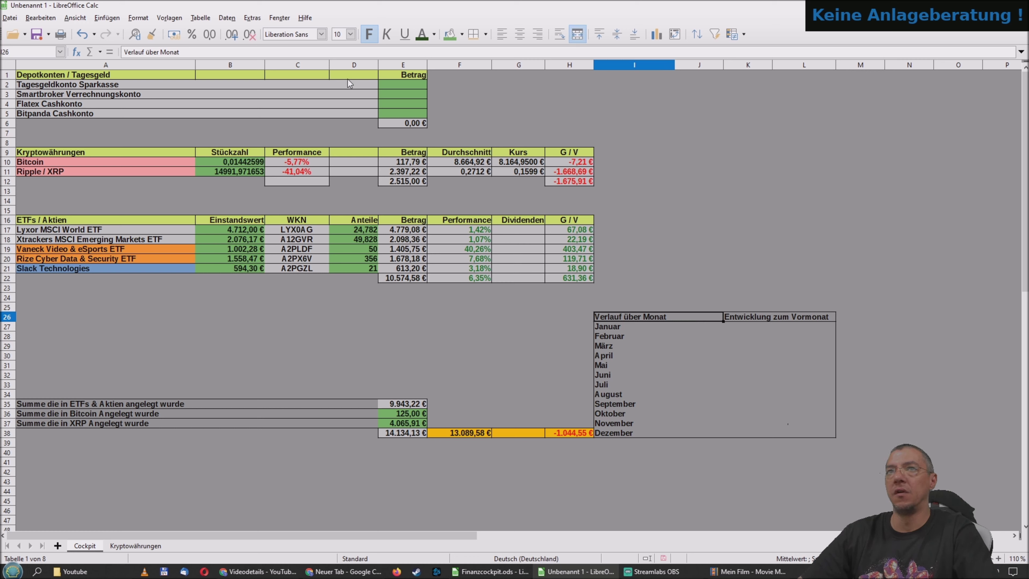
{"action": "left_click", "coordinate": [487, 34]}
{"action": "left_click", "coordinate": [699, 258]}
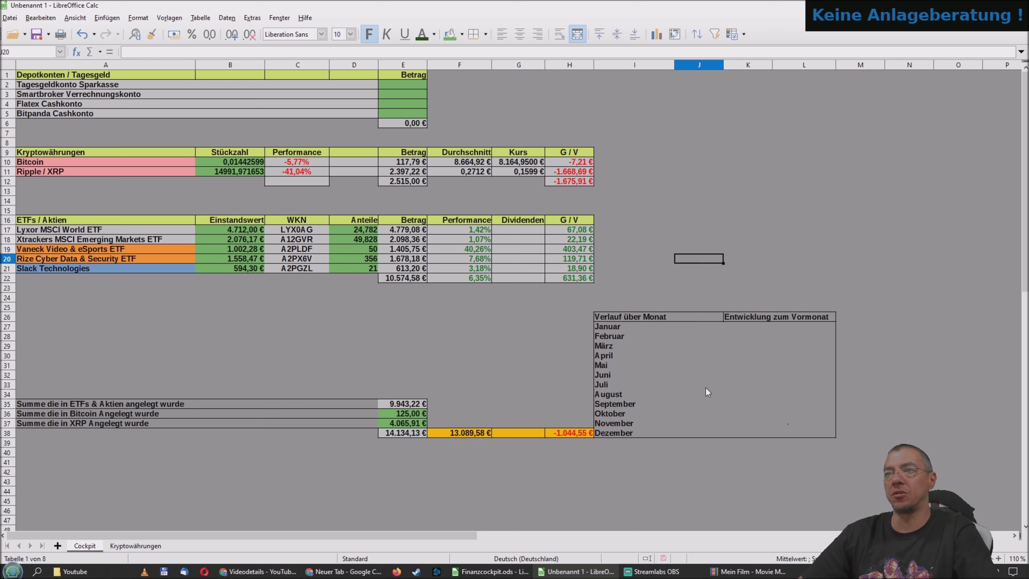
{"action": "left_click", "coordinate": [694, 384]}
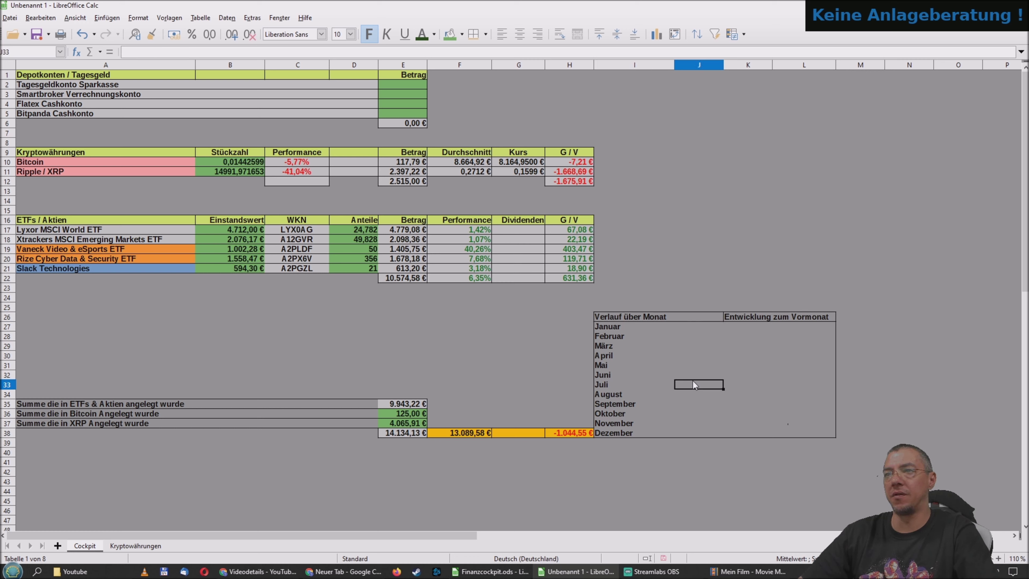
{"action": "left_click", "coordinate": [631, 317]}
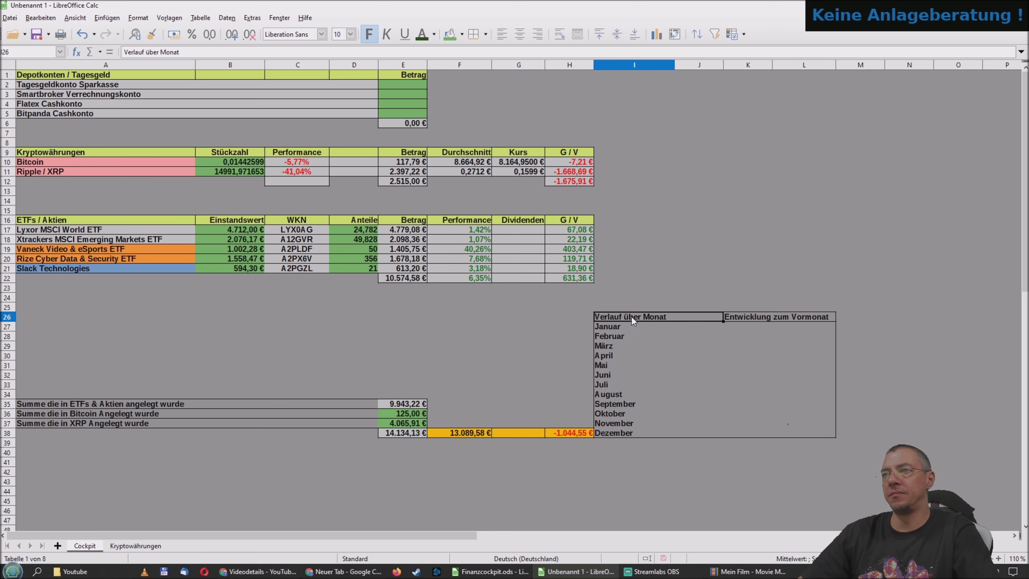
{"action": "left_click", "coordinate": [521, 38]}
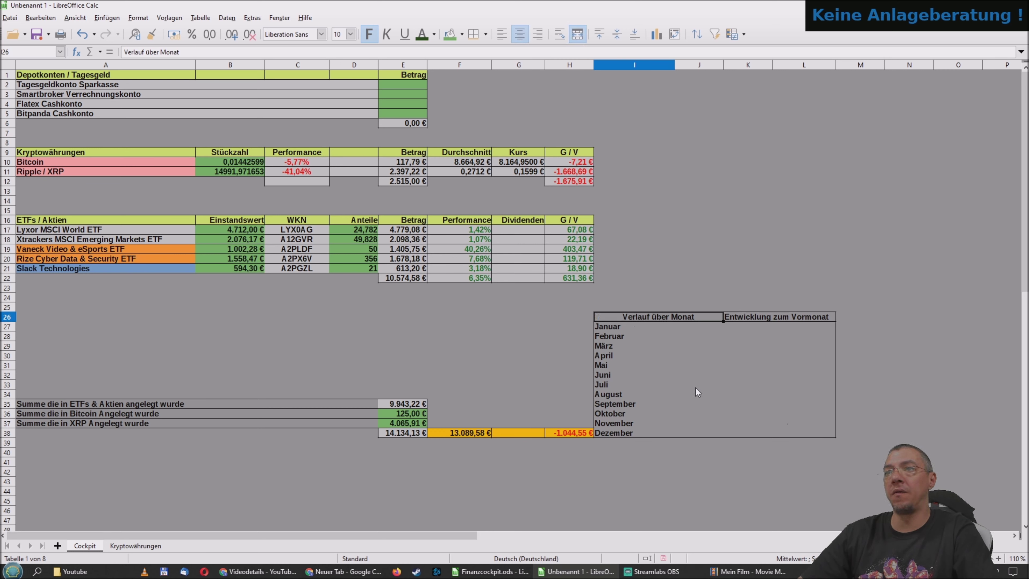
{"action": "left_click", "coordinate": [685, 325]}
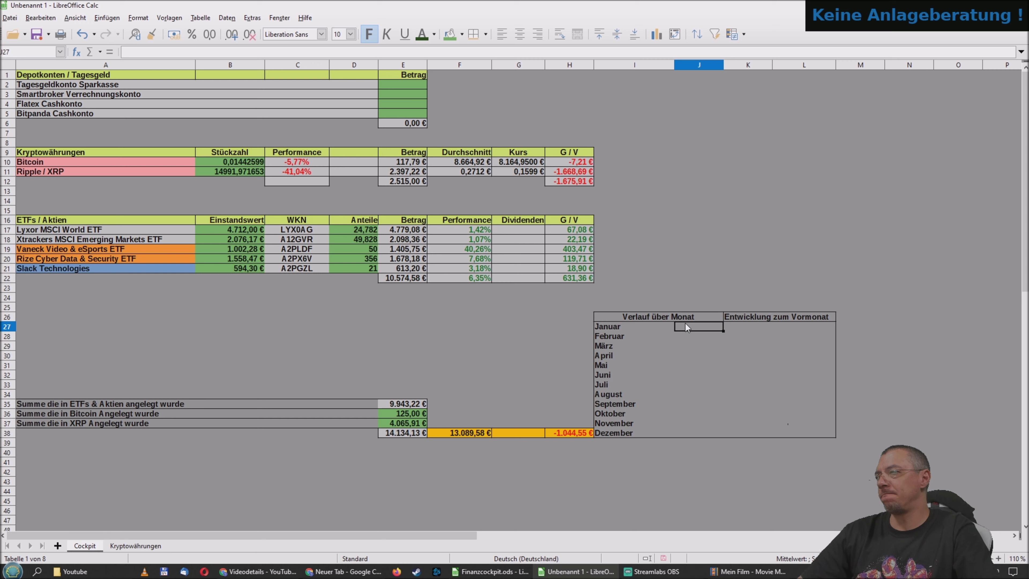
Merge the K and L cells beside each month from Januar to Juni
{"action": "left_click", "coordinate": [764, 327]}
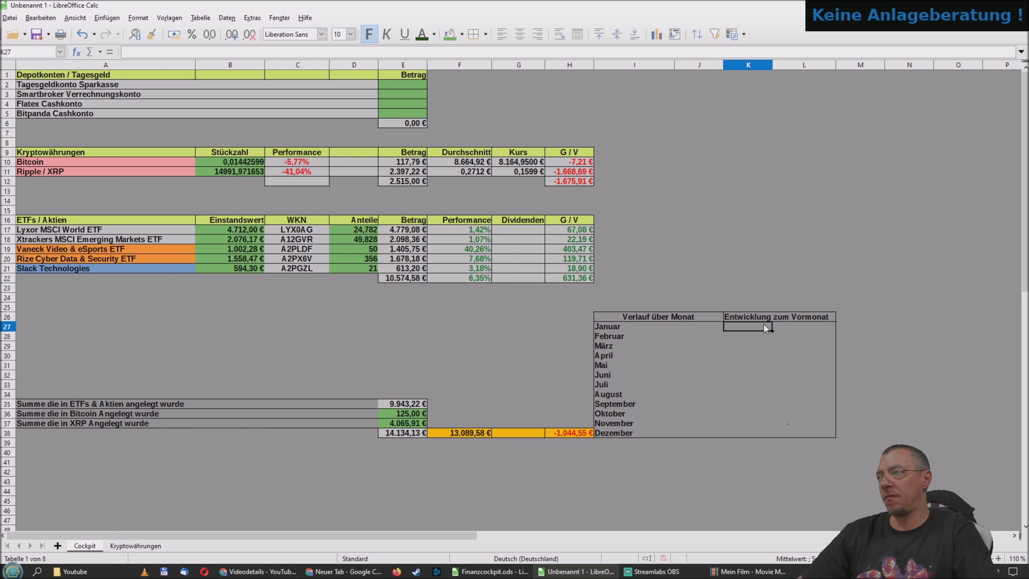
{"action": "key", "text": "alt+Tab"}
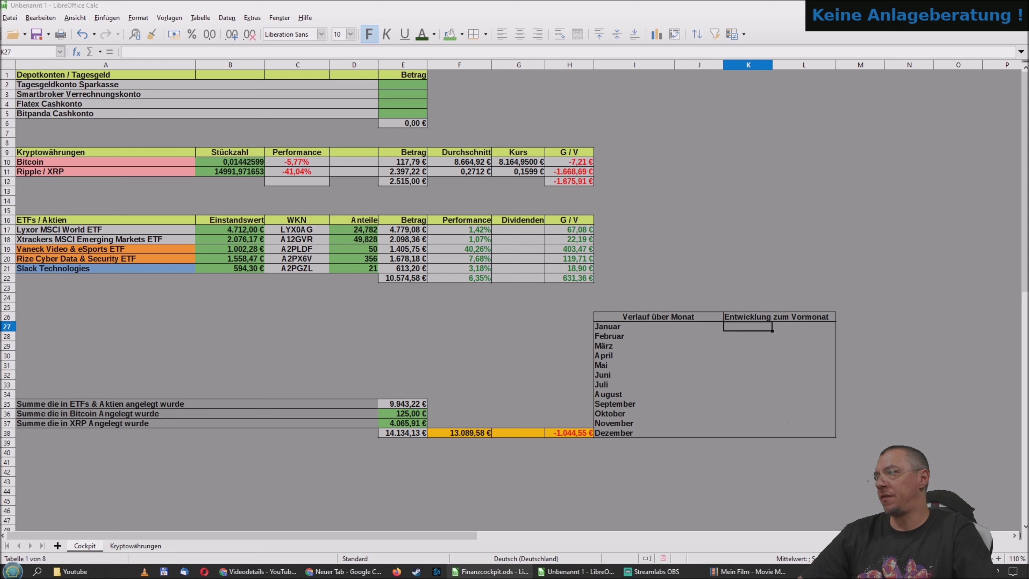
{"action": "left_click", "coordinate": [761, 382]}
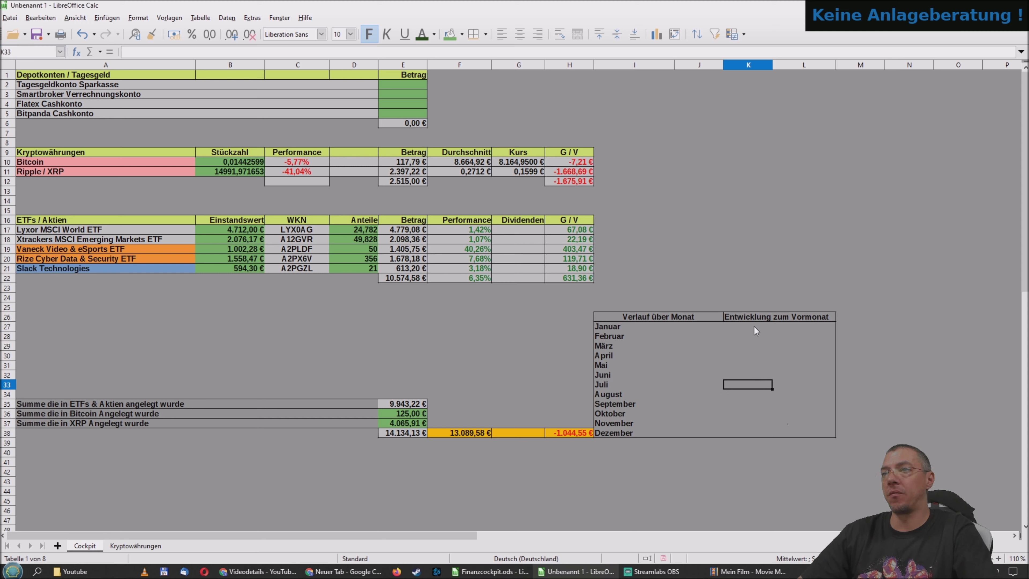
{"action": "left_click_drag", "start_coordinate": [754, 326], "coordinate": [792, 328]}
{"action": "right_click", "coordinate": [792, 328]}
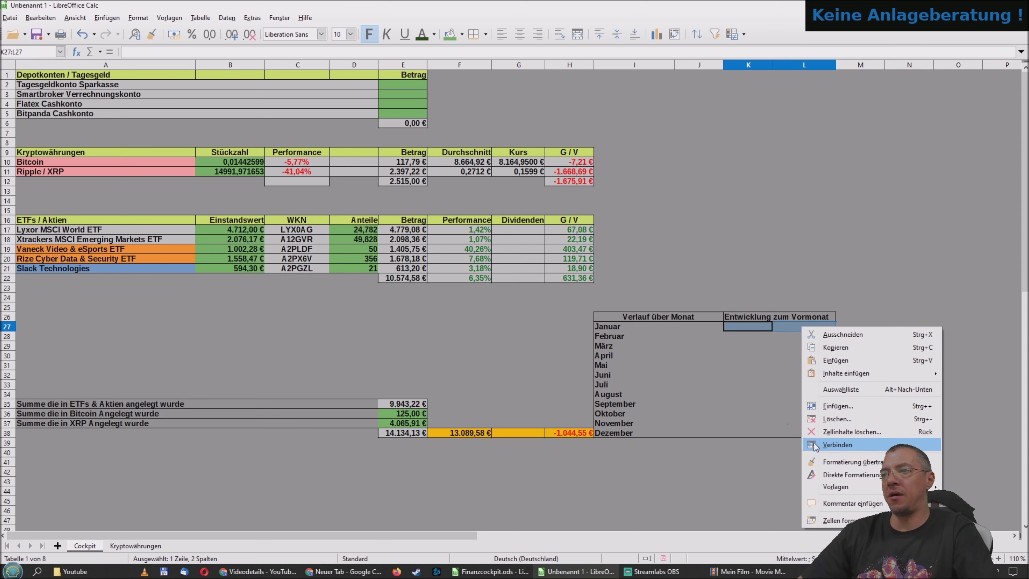
{"action": "left_click", "coordinate": [814, 451]}
{"action": "mouse_move", "coordinate": [737, 336]}
{"action": "left_mouse_down"}
{"action": "mouse_move", "coordinate": [783, 336]}
{"action": "mouse_move", "coordinate": [795, 366]}
{"action": "left_mouse_up"}
{"action": "right_click", "coordinate": [785, 335]}
{"action": "left_click", "coordinate": [814, 453]}
{"action": "right_click", "coordinate": [792, 344]}
{"action": "left_click", "coordinate": [828, 463]}
{"action": "right_click", "coordinate": [793, 356]}
{"action": "left_click", "coordinate": [827, 474]}
{"action": "right_click", "coordinate": [795, 366]}
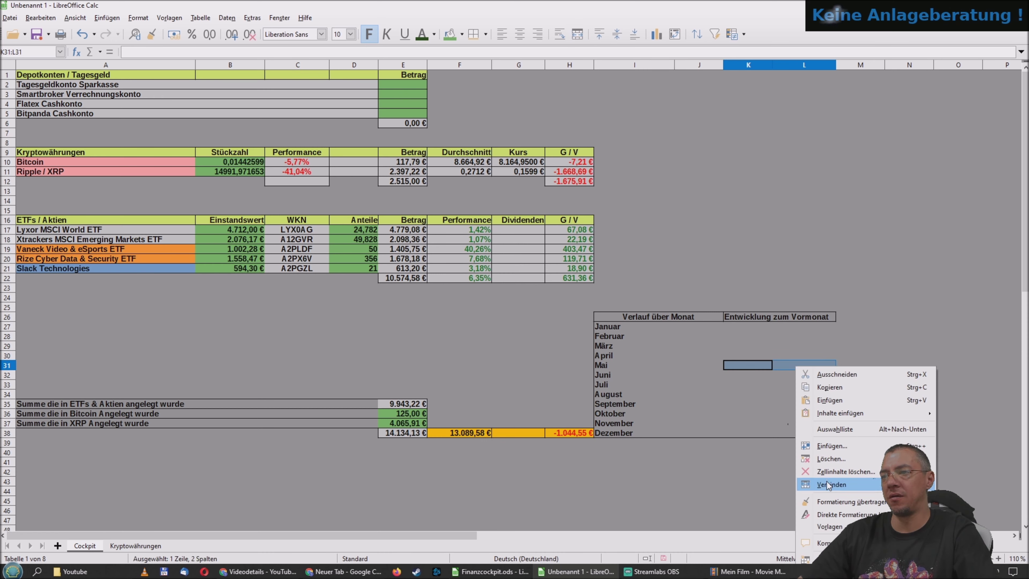
{"action": "left_click", "coordinate": [826, 483]}
{"action": "left_click_drag", "start_coordinate": [732, 374], "coordinate": [796, 377]}
{"action": "right_click", "coordinate": [796, 378]}
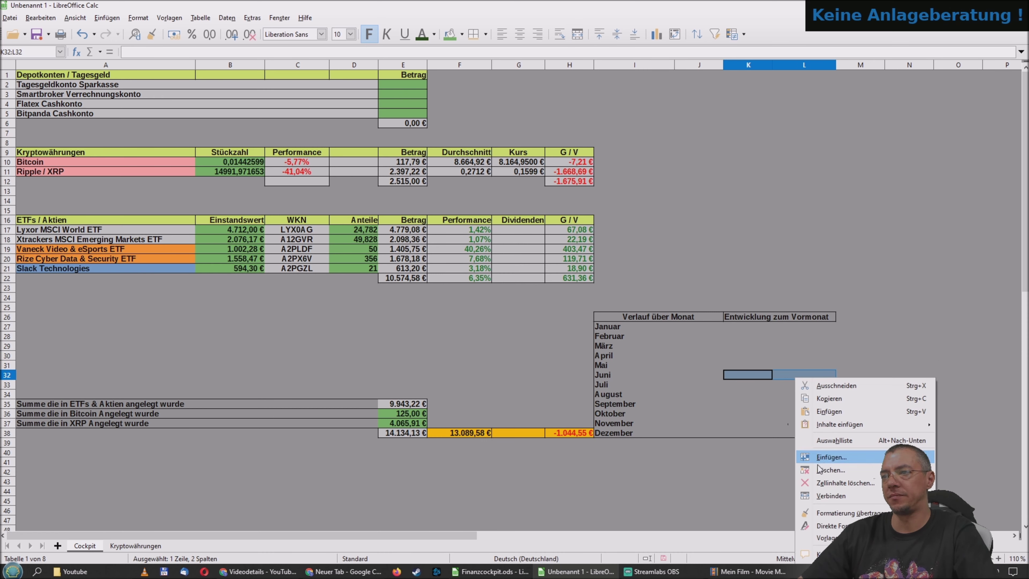
{"action": "left_click", "coordinate": [818, 490]}
Merge the K and L cells for Juli through Dezember, then select I27:L38
{"action": "left_click_drag", "start_coordinate": [737, 384], "coordinate": [785, 384]}
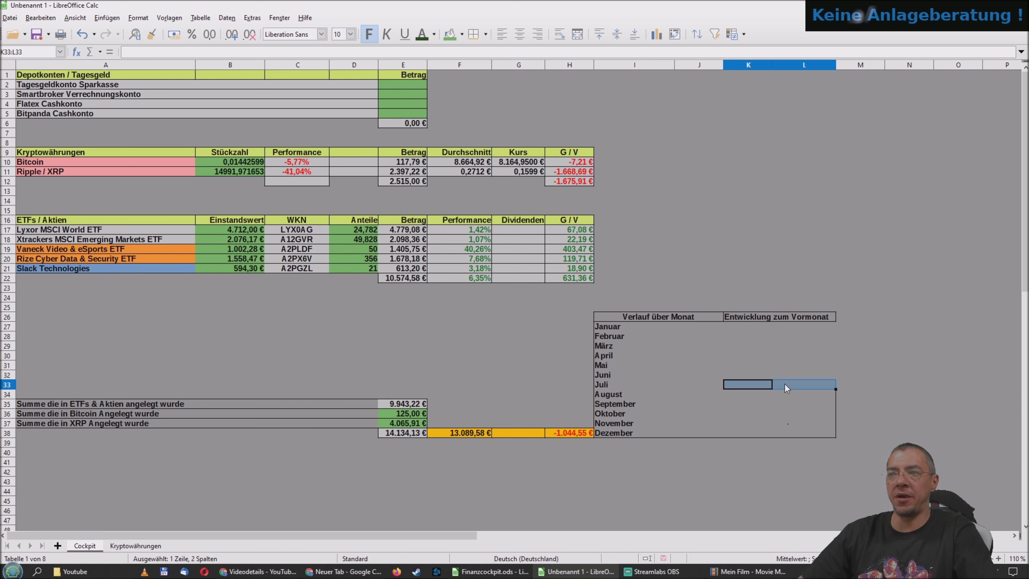
{"action": "right_click", "coordinate": [785, 383]}
{"action": "left_click", "coordinate": [820, 301]}
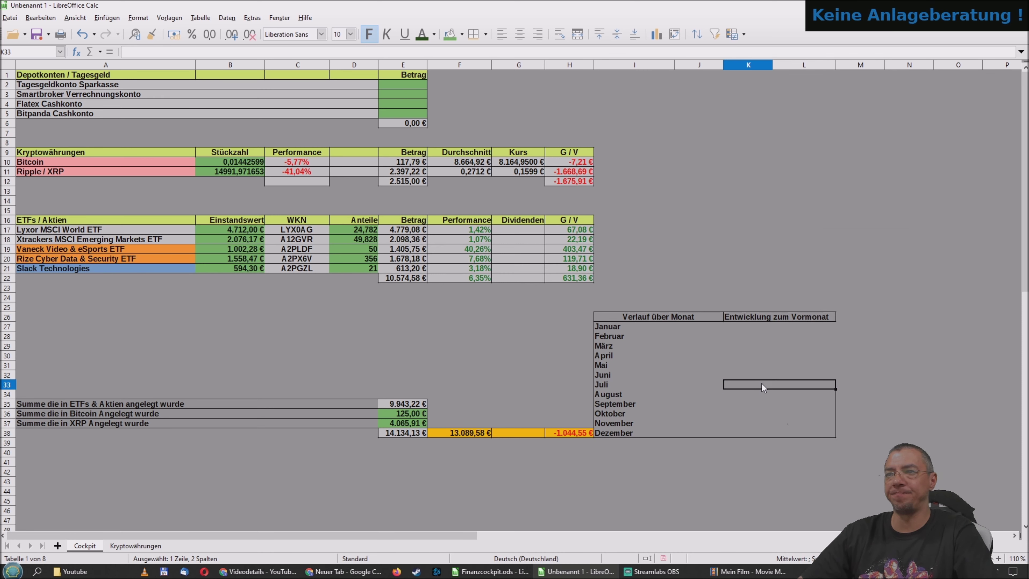
{"action": "left_click", "coordinate": [753, 393]}
{"action": "mouse_move", "coordinate": [753, 395]}
{"action": "left_mouse_down"}
{"action": "mouse_move", "coordinate": [794, 393]}
{"action": "mouse_move", "coordinate": [784, 402]}
{"action": "left_mouse_up"}
{"action": "right_click", "coordinate": [794, 394]}
{"action": "left_click", "coordinate": [819, 304]}
{"action": "right_click", "coordinate": [784, 401]}
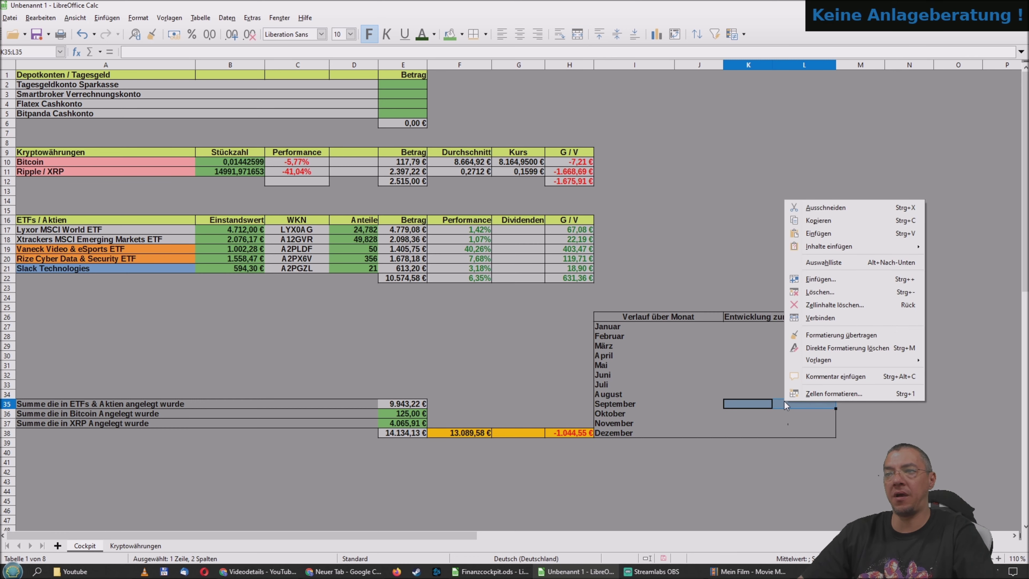
{"action": "left_click", "coordinate": [805, 317]}
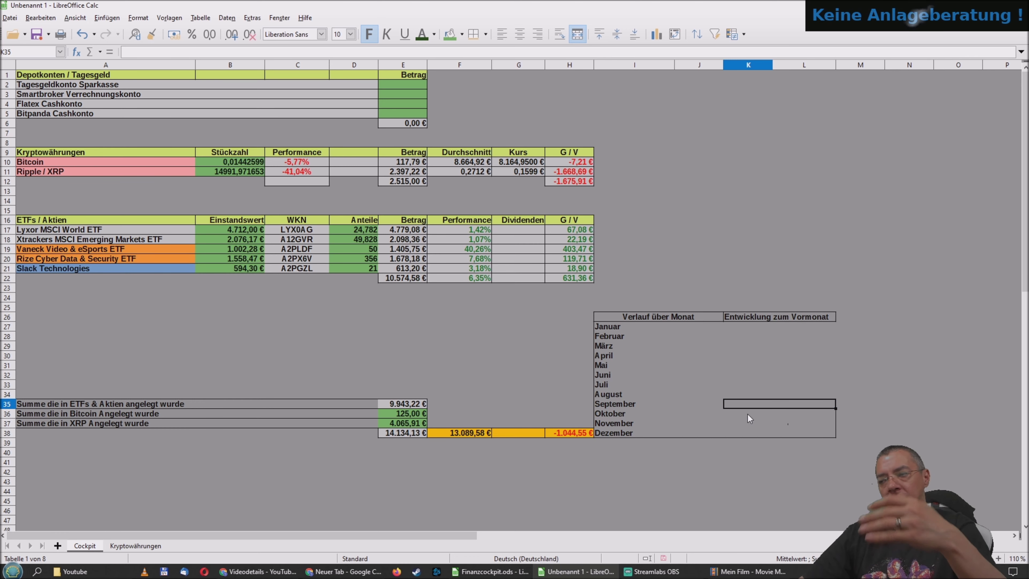
{"action": "left_click_drag", "start_coordinate": [748, 413], "coordinate": [781, 412]}
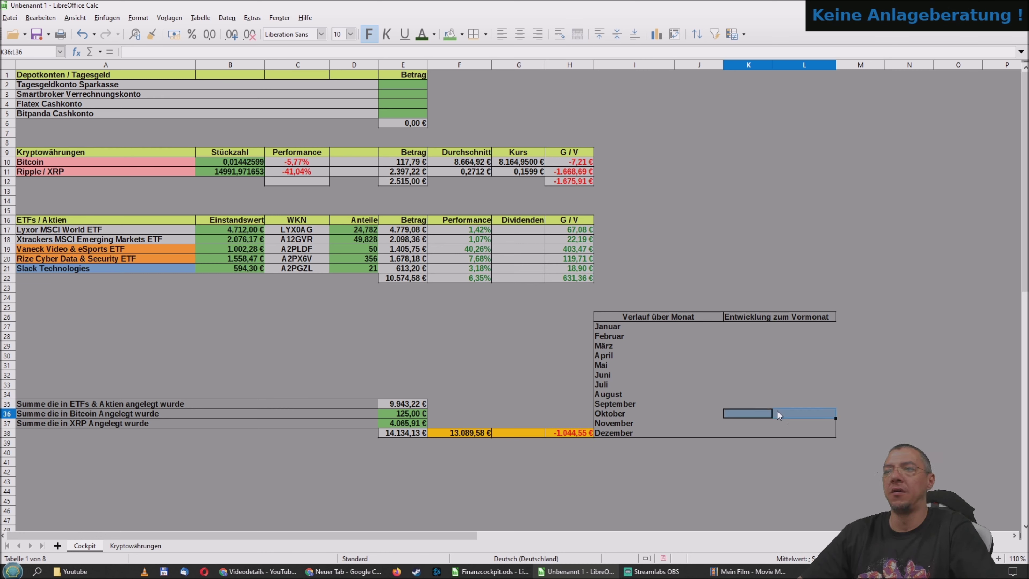
{"action": "right_click", "coordinate": [781, 412]}
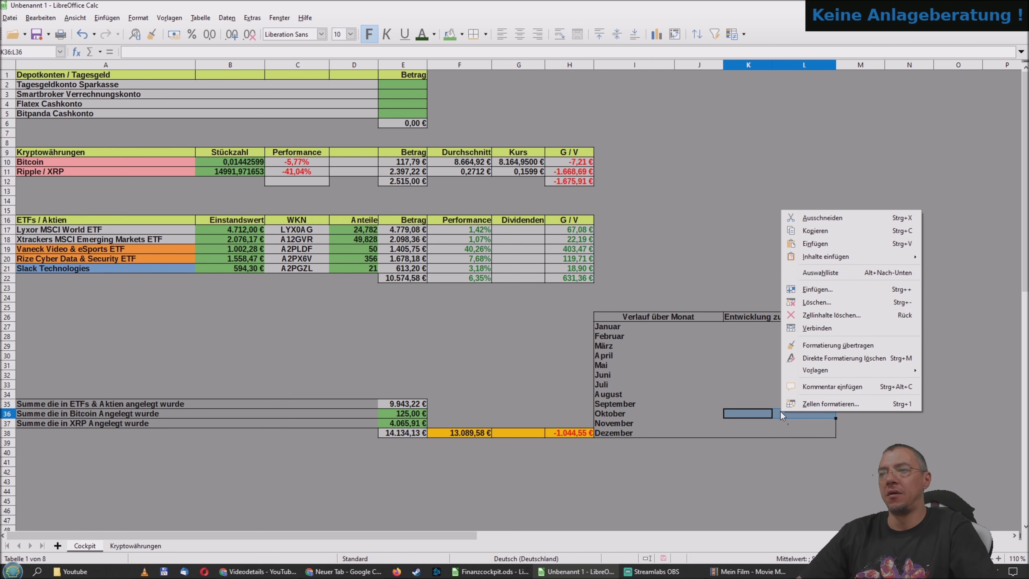
{"action": "left_click", "coordinate": [815, 328]}
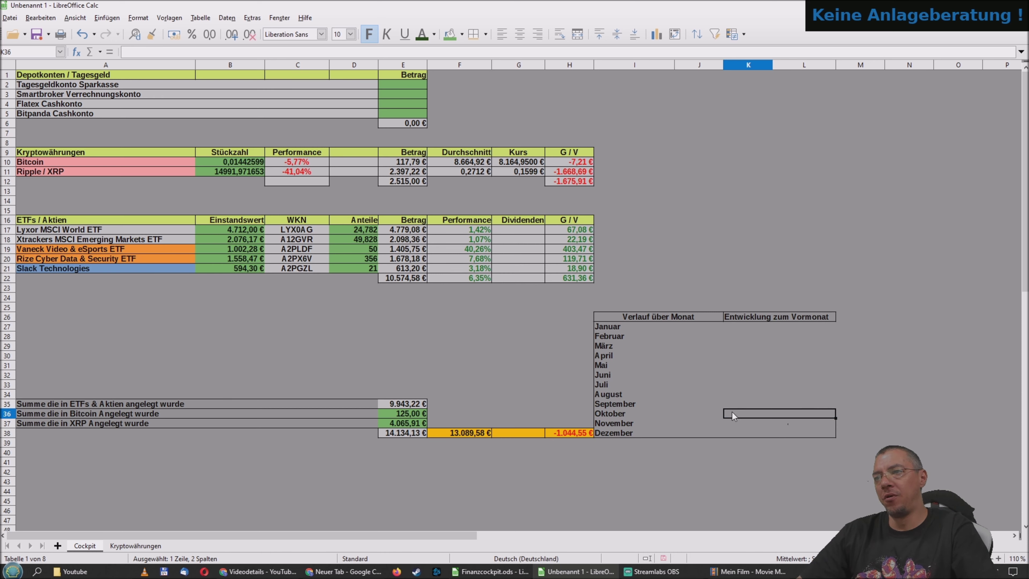
{"action": "left_click_drag", "start_coordinate": [736, 422], "coordinate": [780, 422]}
{"action": "right_click", "coordinate": [793, 422]}
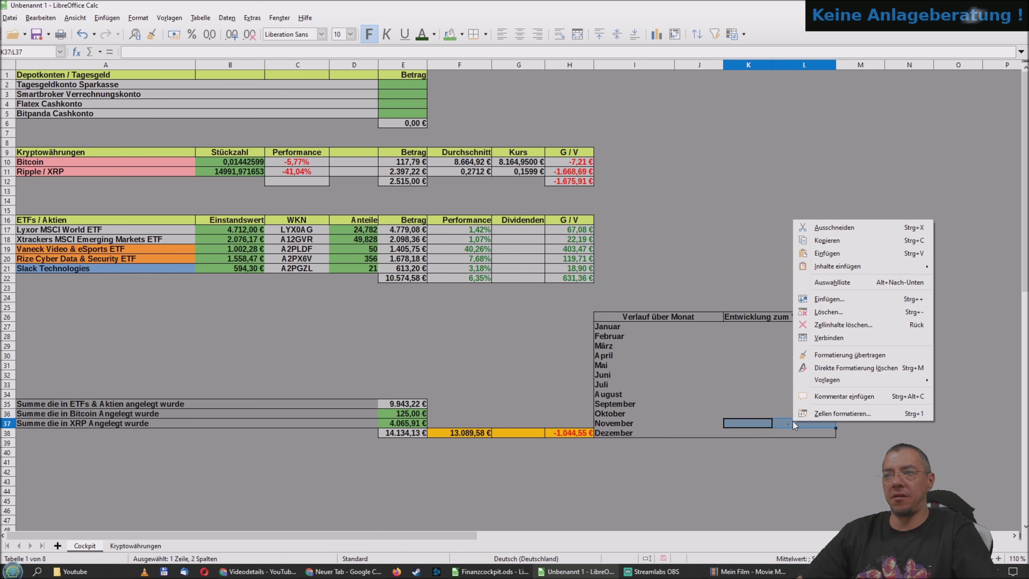
{"action": "left_click", "coordinate": [838, 342]}
{"action": "left_click_drag", "start_coordinate": [750, 432], "coordinate": [785, 432]}
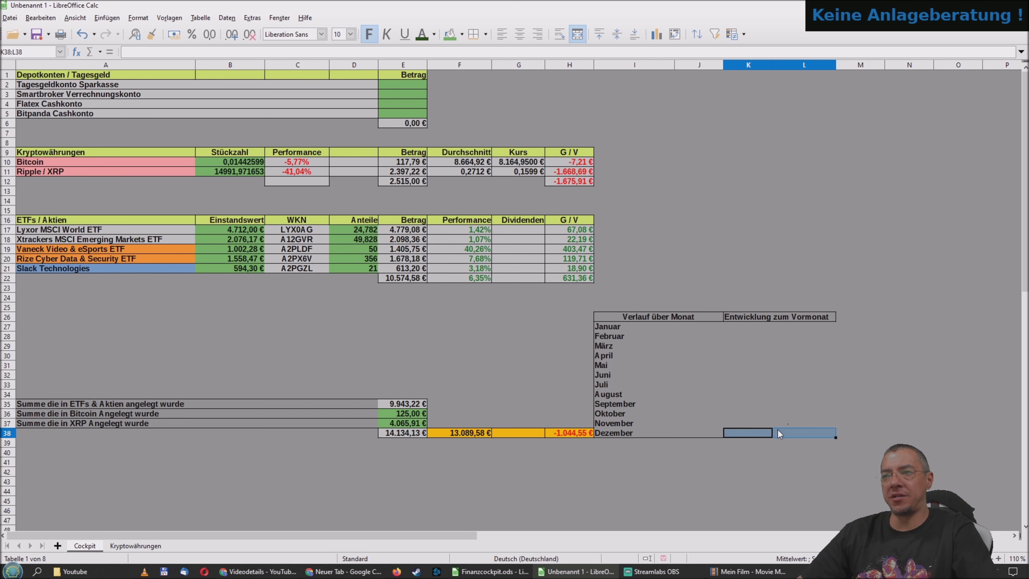
{"action": "right_click", "coordinate": [785, 428]}
{"action": "left_click", "coordinate": [807, 345]}
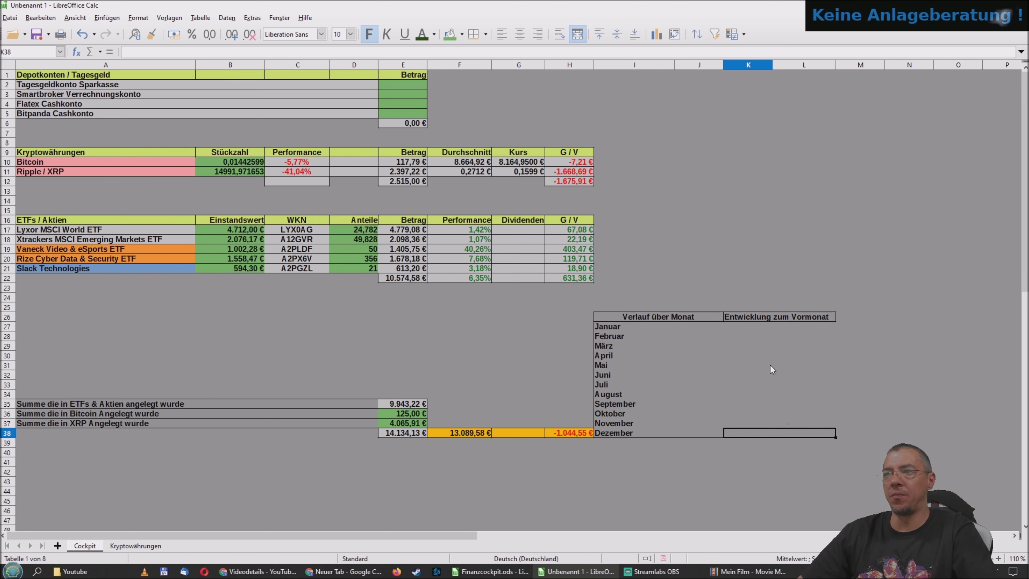
{"action": "left_click_drag", "start_coordinate": [615, 328], "coordinate": [787, 432]}
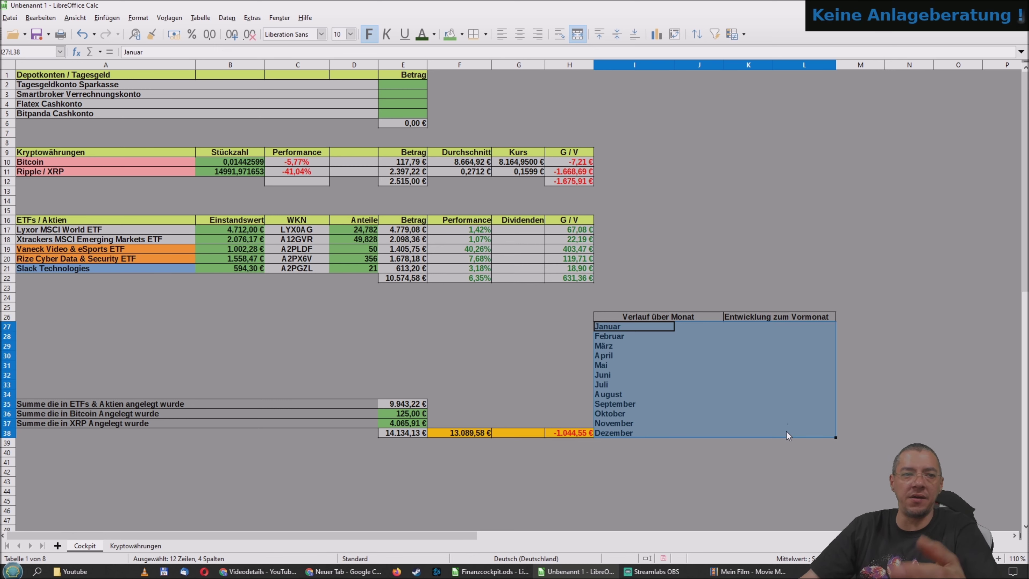
Put an outer border around the month table and fill the Verlauf über Monat heading light green
{"action": "left_click", "coordinate": [486, 35]}
{"action": "left_click", "coordinate": [516, 80]}
{"action": "left_click", "coordinate": [738, 210]}
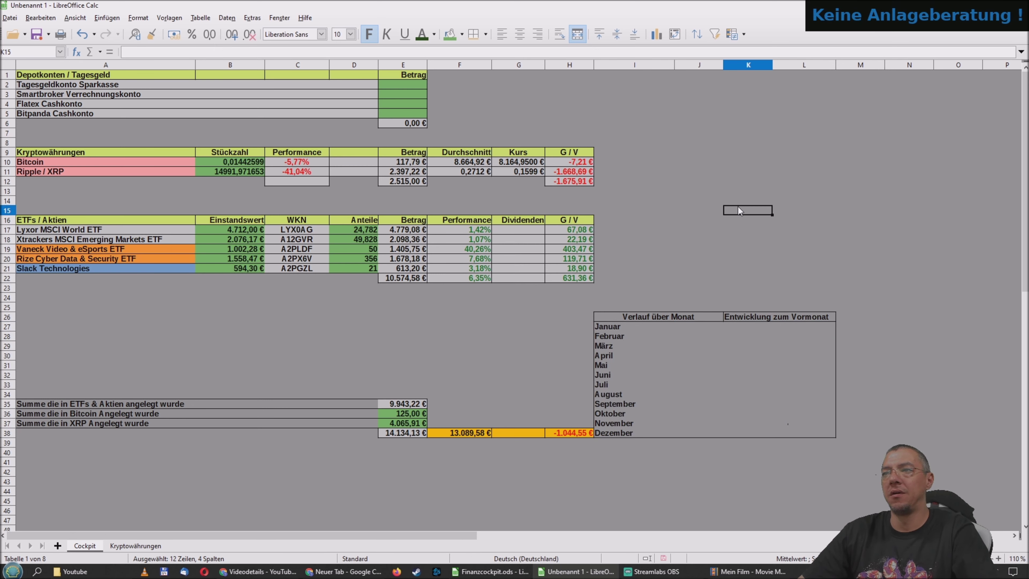
{"action": "left_click", "coordinate": [671, 320]}
{"action": "left_click", "coordinate": [463, 36]}
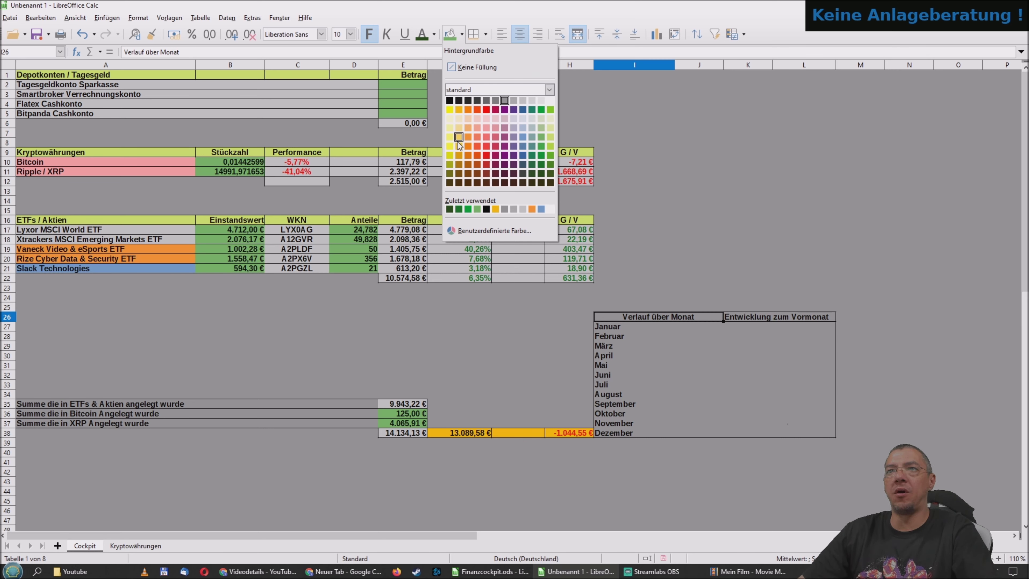
{"action": "left_click", "coordinate": [451, 156]}
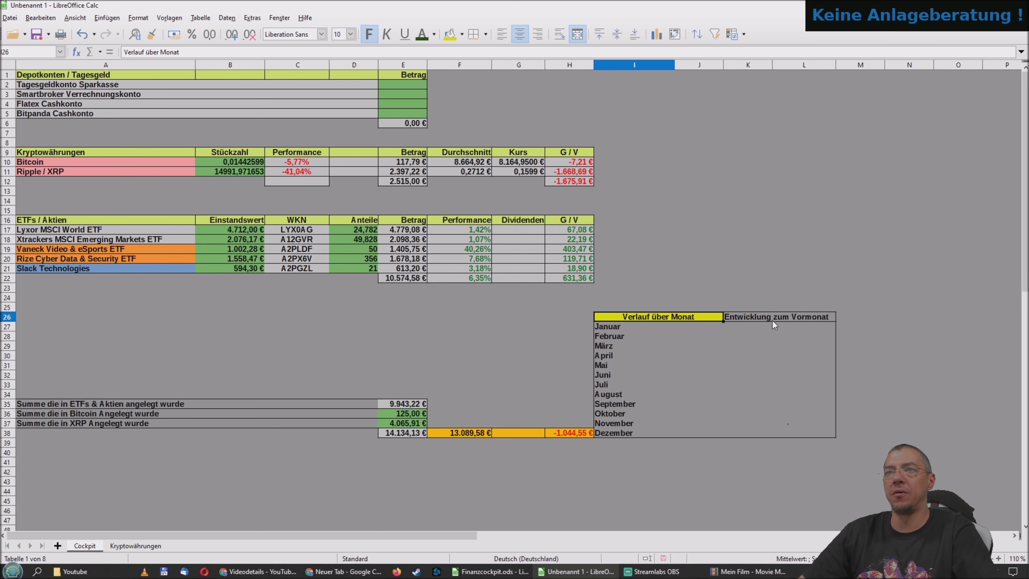
{"action": "left_click", "coordinate": [463, 35]}
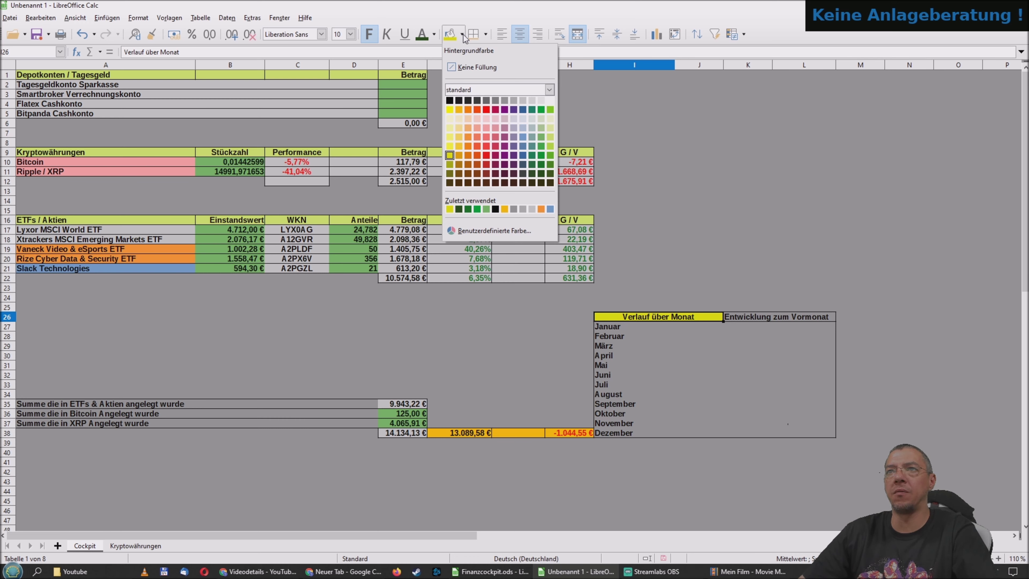
{"action": "left_click", "coordinate": [550, 137]}
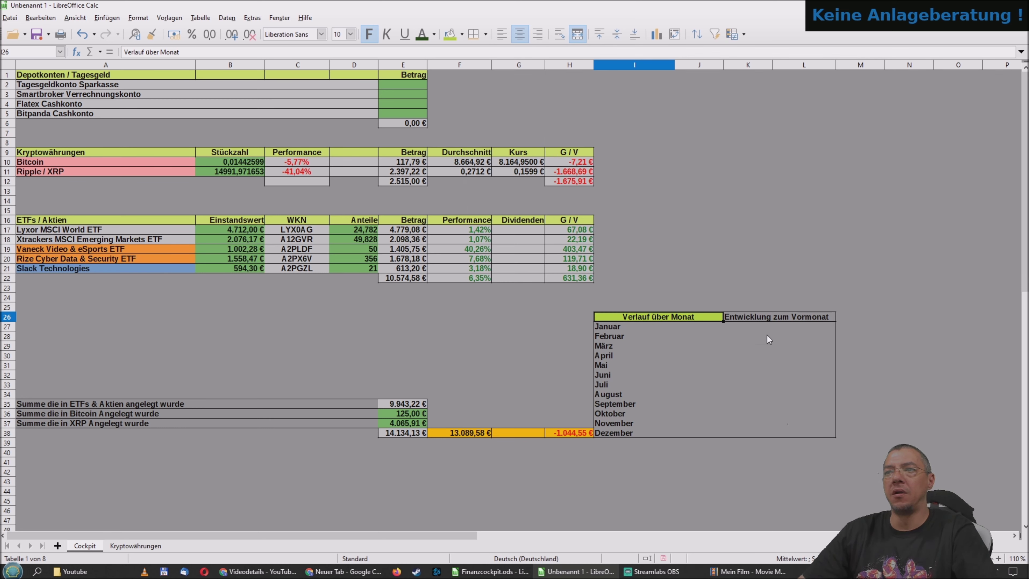
In the original Finanzcockpit file, merge K26 and L26 for the Entwicklung zum Vormonat heading
{"action": "left_click", "coordinate": [766, 316]}
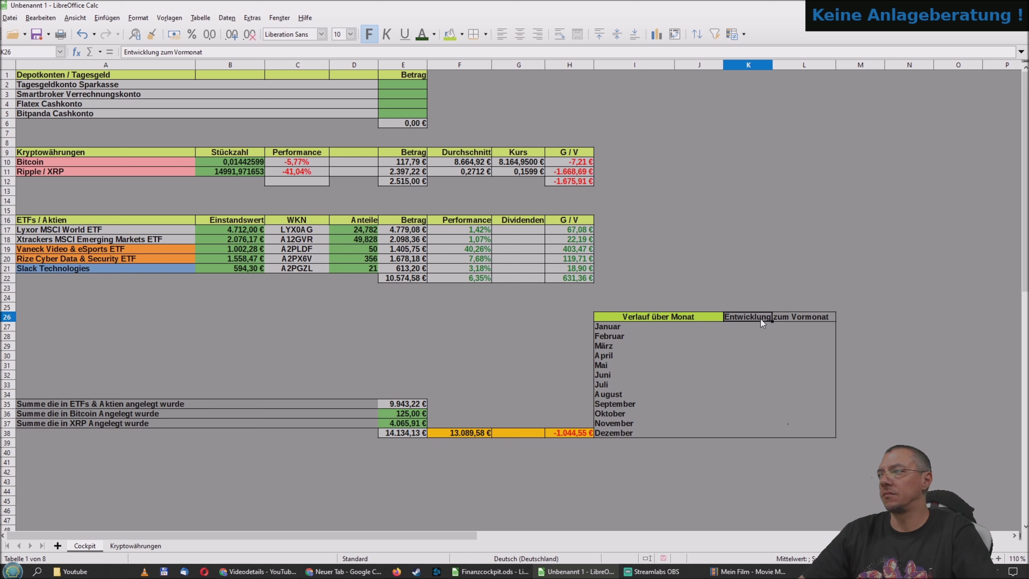
{"action": "key", "text": "alt+Tab"}
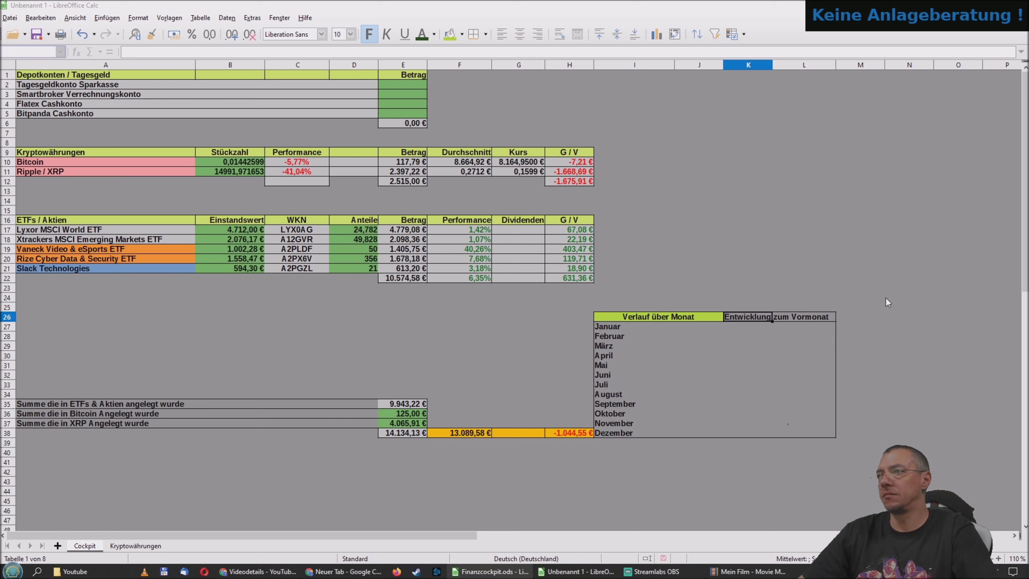
{"action": "left_click_drag", "start_coordinate": [750, 317], "coordinate": [799, 315]}
{"action": "right_click", "coordinate": [798, 315]}
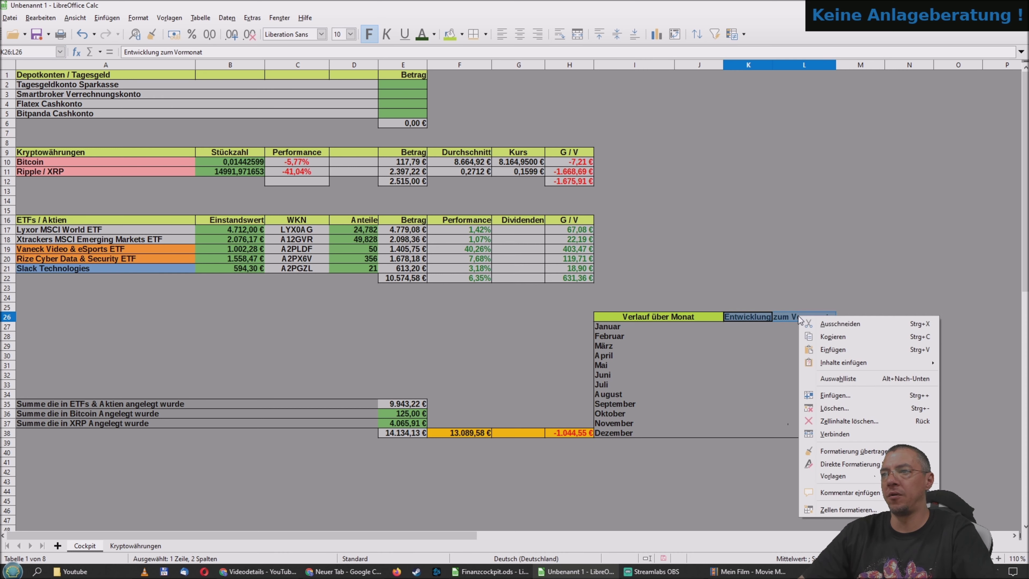
{"action": "left_click", "coordinate": [847, 435]}
Centre the Entwicklung zum Vormonat text within the merged K26:L26 cell
{"action": "left_click", "coordinate": [485, 34]}
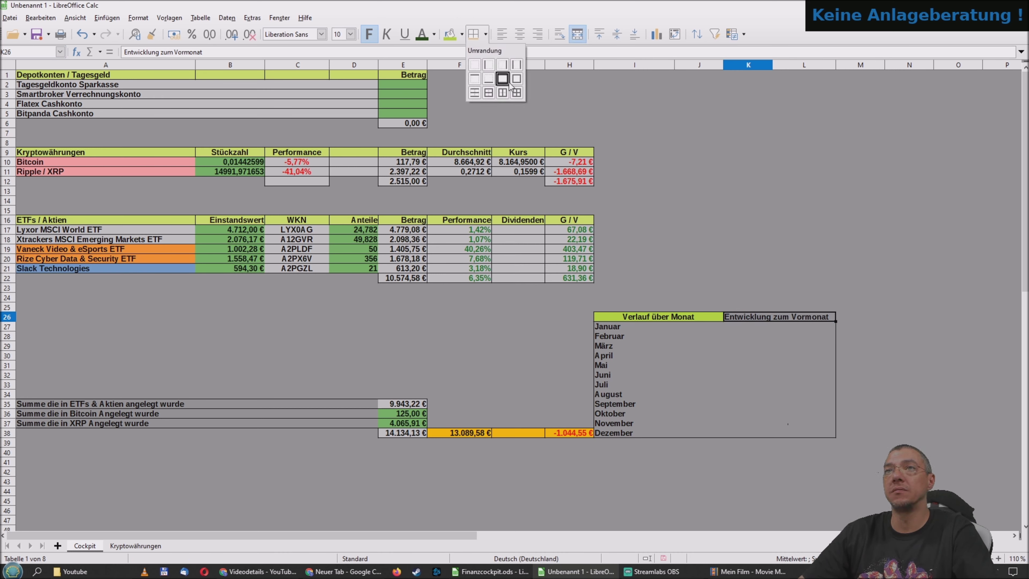
{"action": "left_click", "coordinate": [511, 83]}
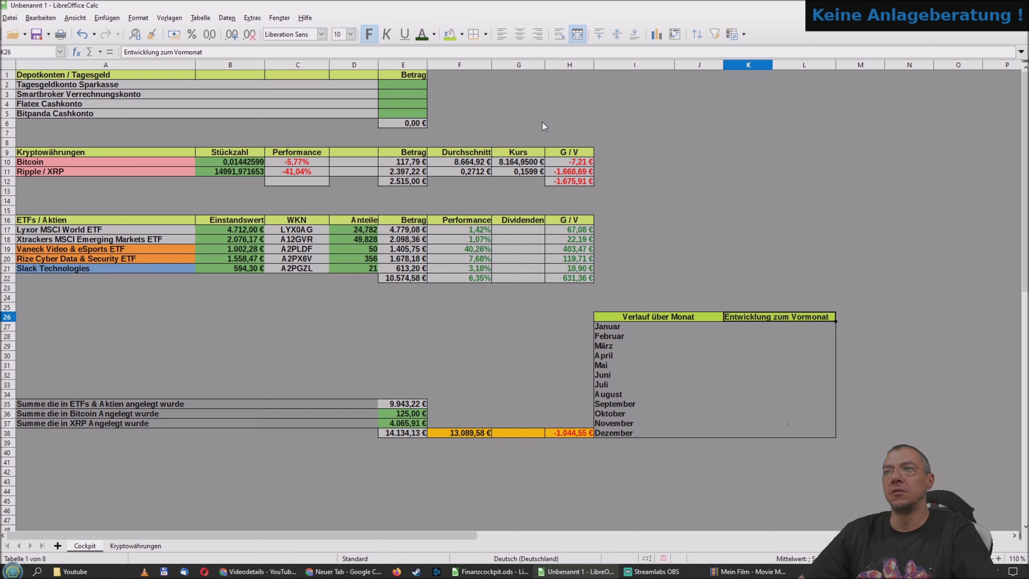
{"action": "left_click", "coordinate": [699, 200]}
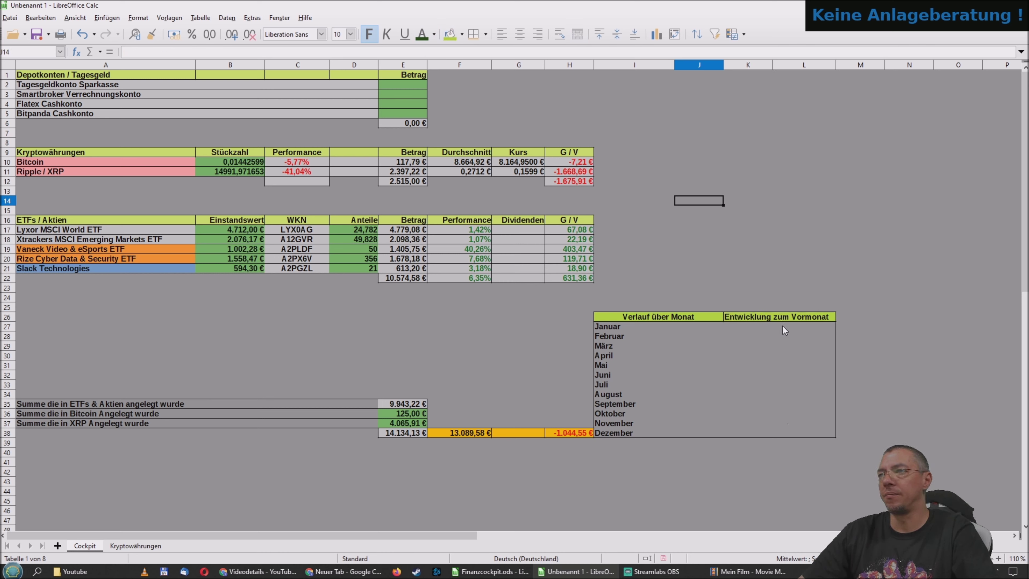
{"action": "left_click", "coordinate": [764, 316]}
{"action": "left_click", "coordinate": [521, 35]}
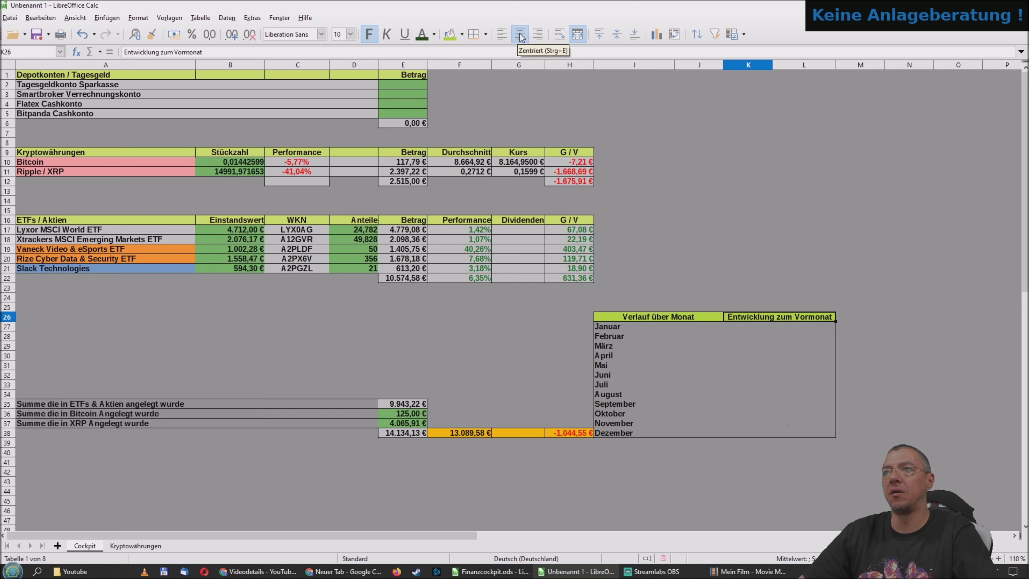
{"action": "left_click", "coordinate": [761, 326]}
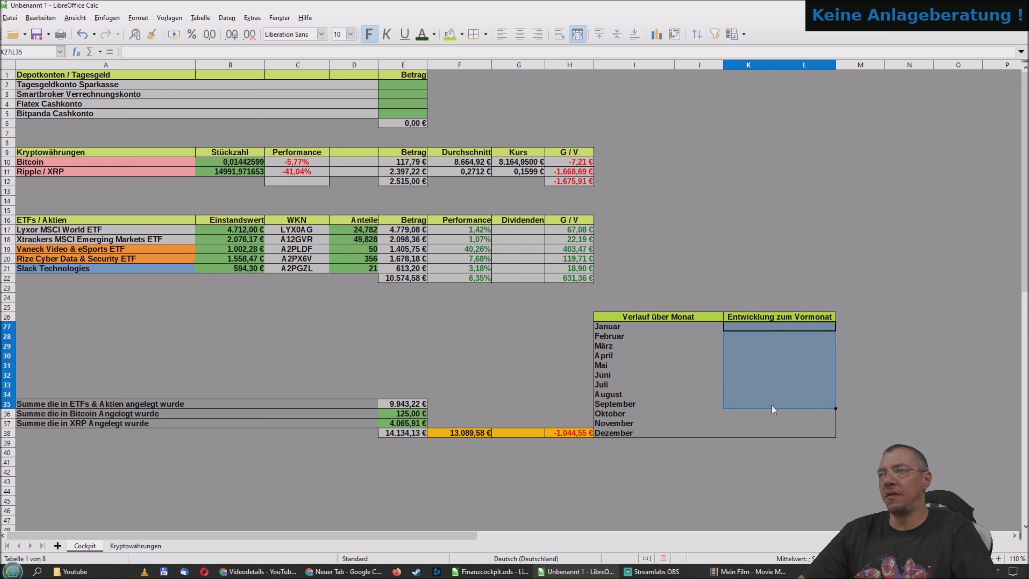
Right-align K27:L38 and give them a percent format with negatives shown in red
{"action": "left_click_drag", "start_coordinate": [761, 326], "coordinate": [776, 435]}
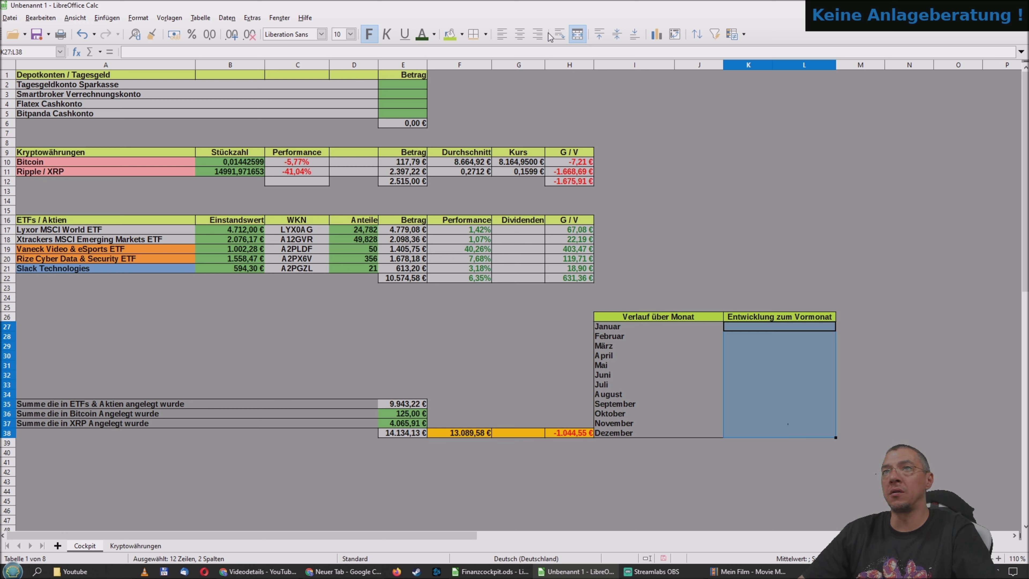
{"action": "left_click", "coordinate": [537, 34]}
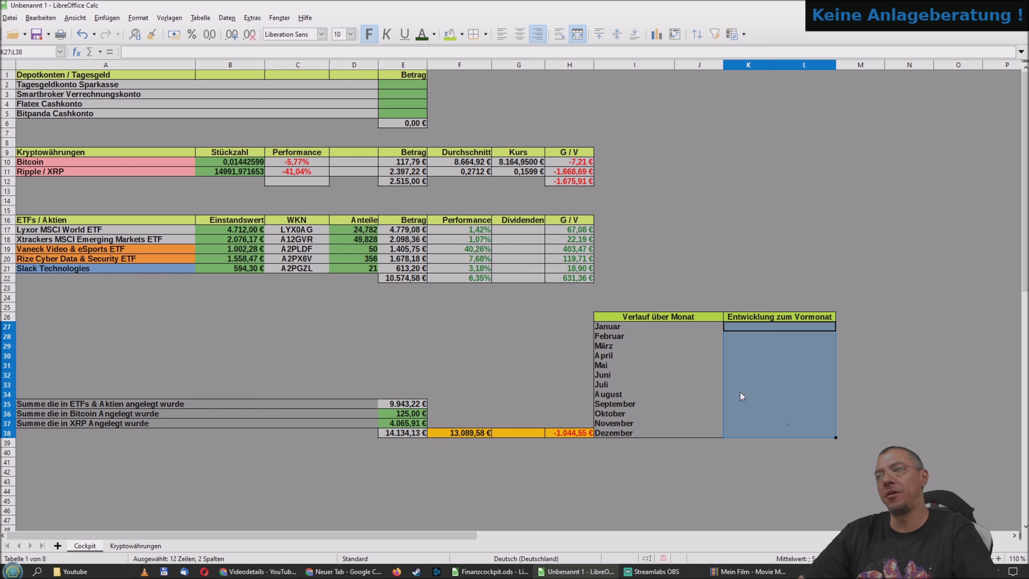
{"action": "right_click", "coordinate": [799, 436]}
{"action": "left_click", "coordinate": [831, 421]}
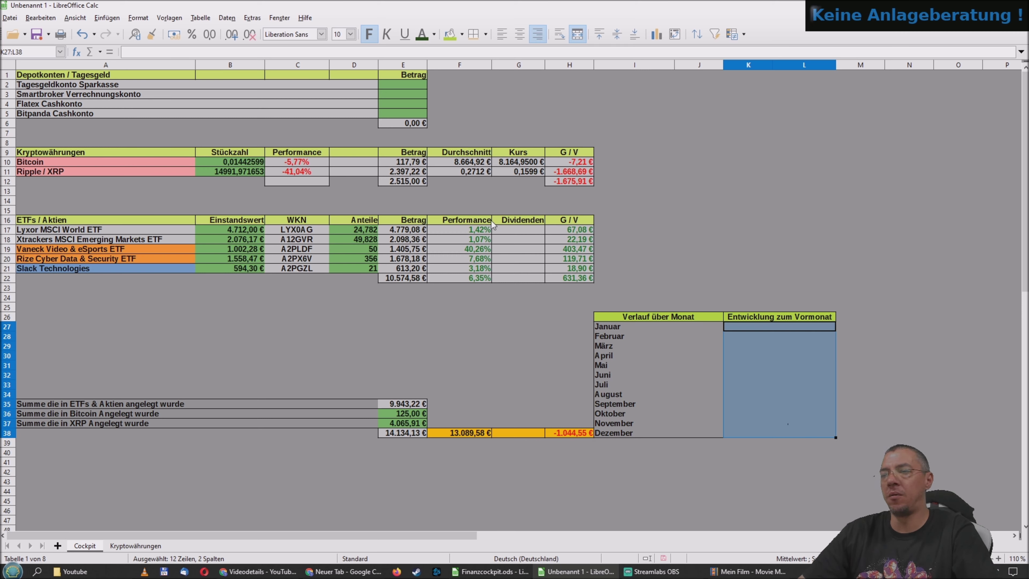
{"action": "left_click", "coordinate": [369, 220]}
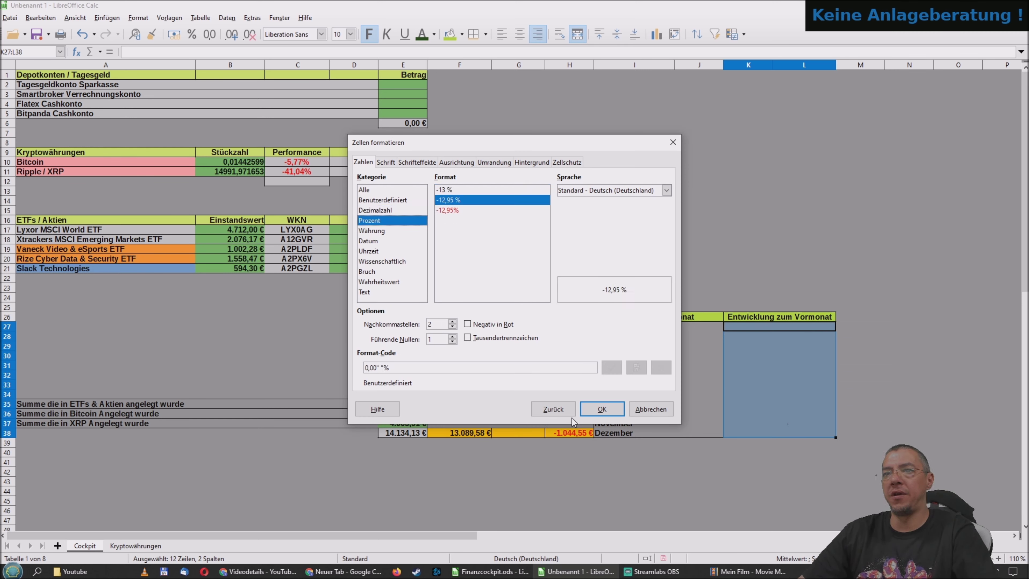
{"action": "left_click", "coordinate": [468, 324]}
{"action": "left_click", "coordinate": [602, 409]}
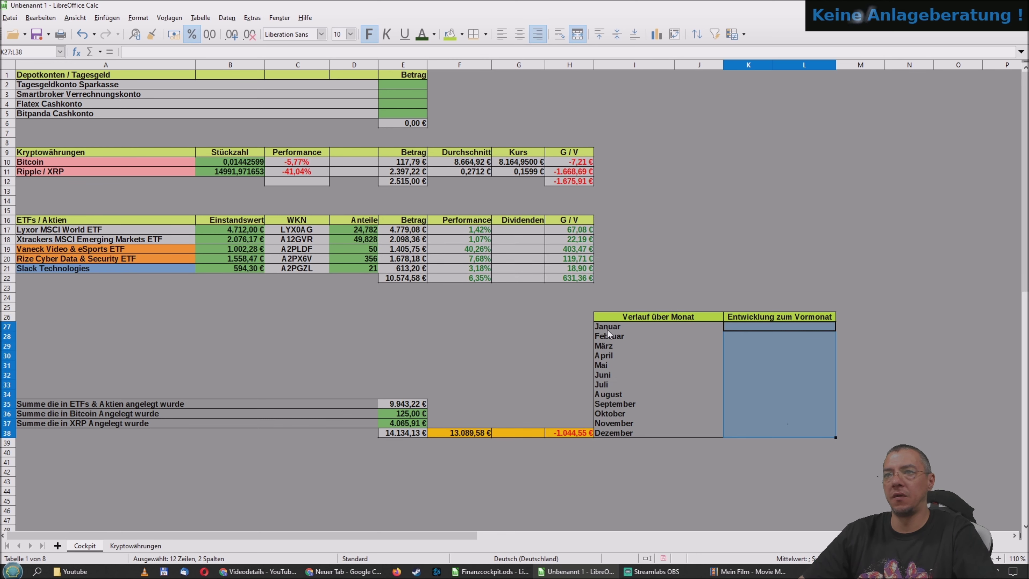
{"action": "left_click_drag", "start_coordinate": [612, 326], "coordinate": [623, 433]}
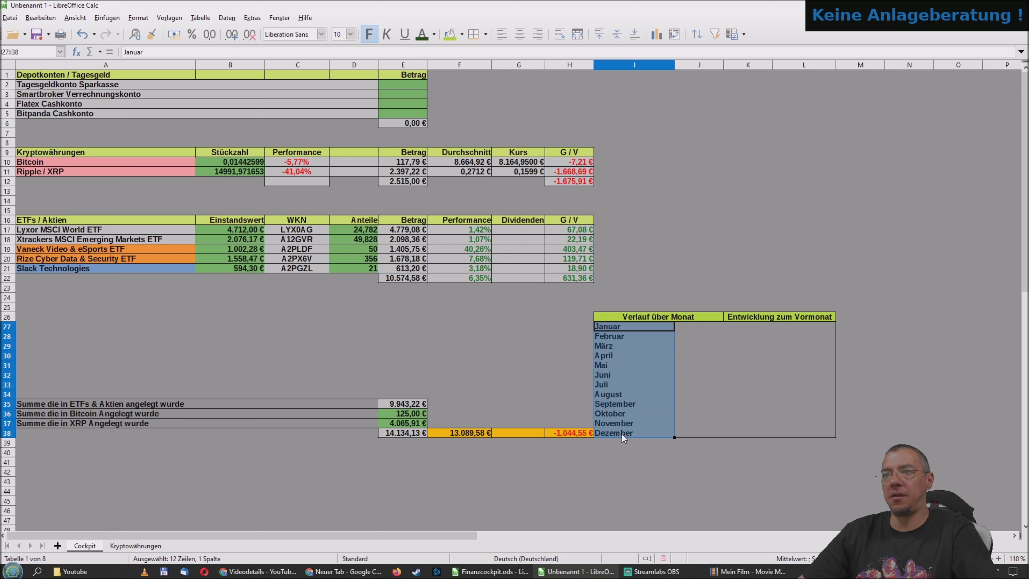
Fill the month names column I27:I38 with Hellgrau 4 light grey
{"action": "left_click", "coordinate": [462, 34]}
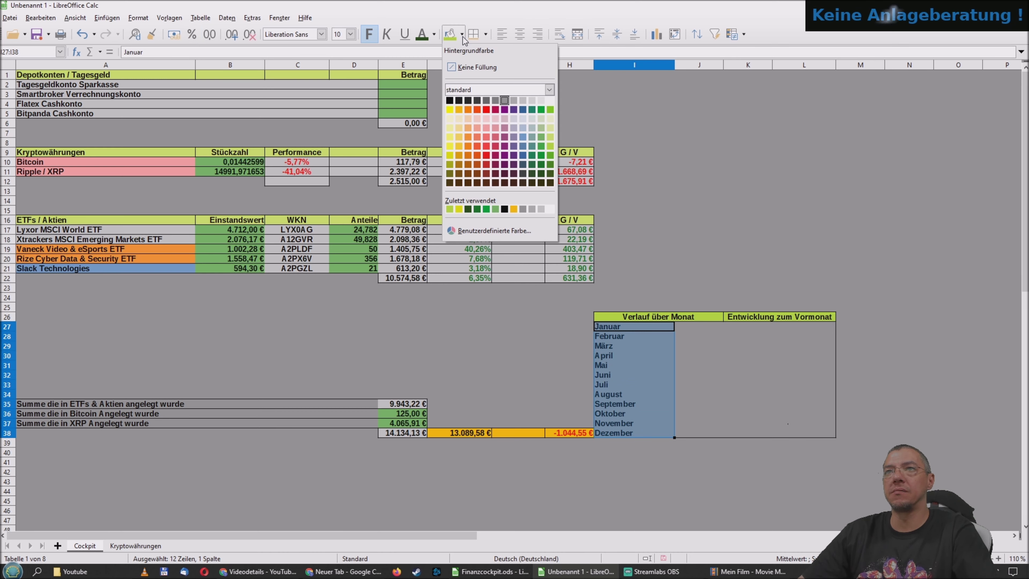
{"action": "left_click", "coordinate": [531, 101]}
{"action": "left_click", "coordinate": [634, 219]}
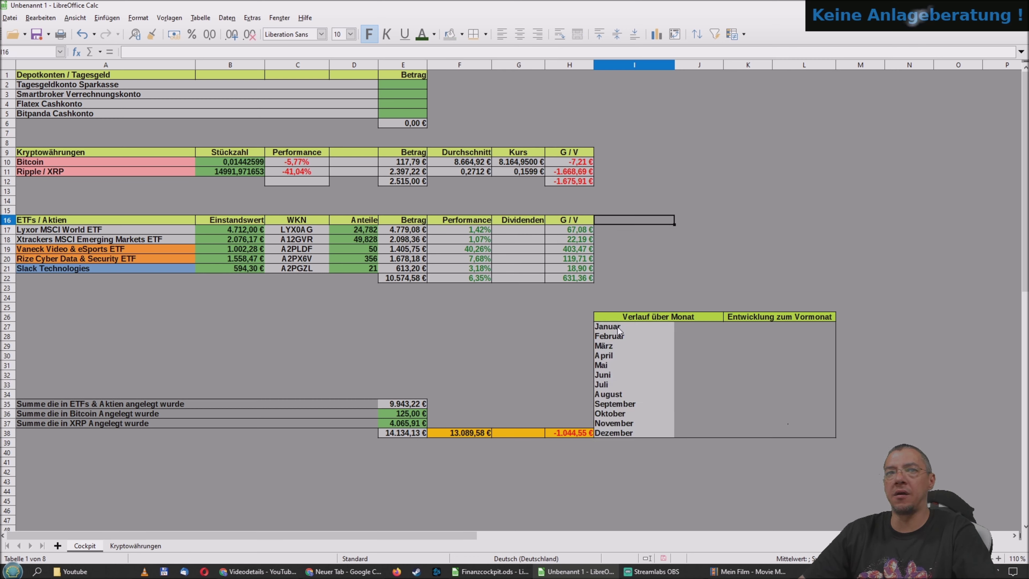
Fill the empty column J27:J38 beside the months with gold
{"action": "left_click_drag", "start_coordinate": [704, 324], "coordinate": [704, 437]}
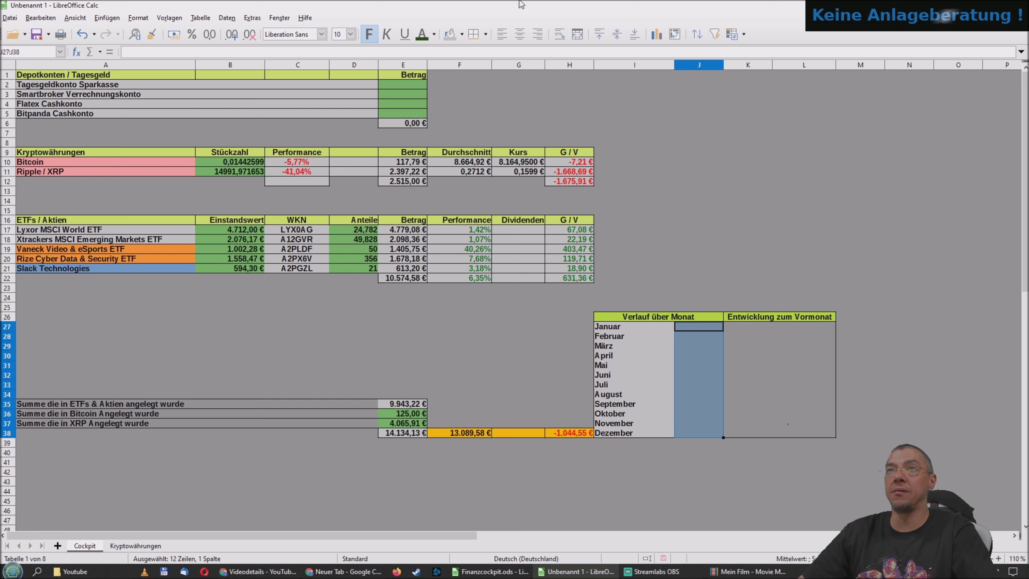
{"action": "left_click", "coordinate": [463, 35]}
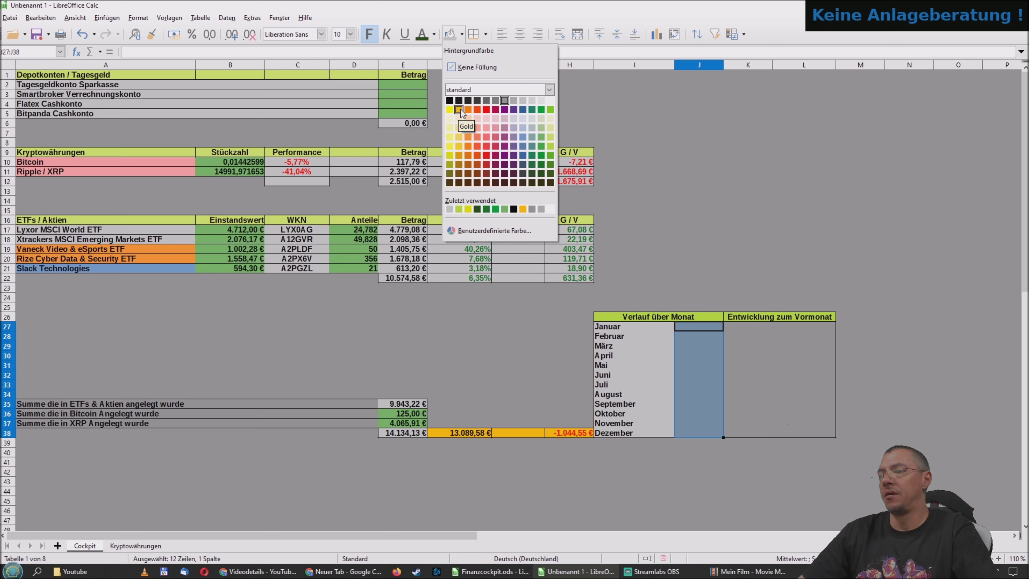
{"action": "left_click", "coordinate": [461, 108]}
{"action": "left_click", "coordinate": [720, 188]}
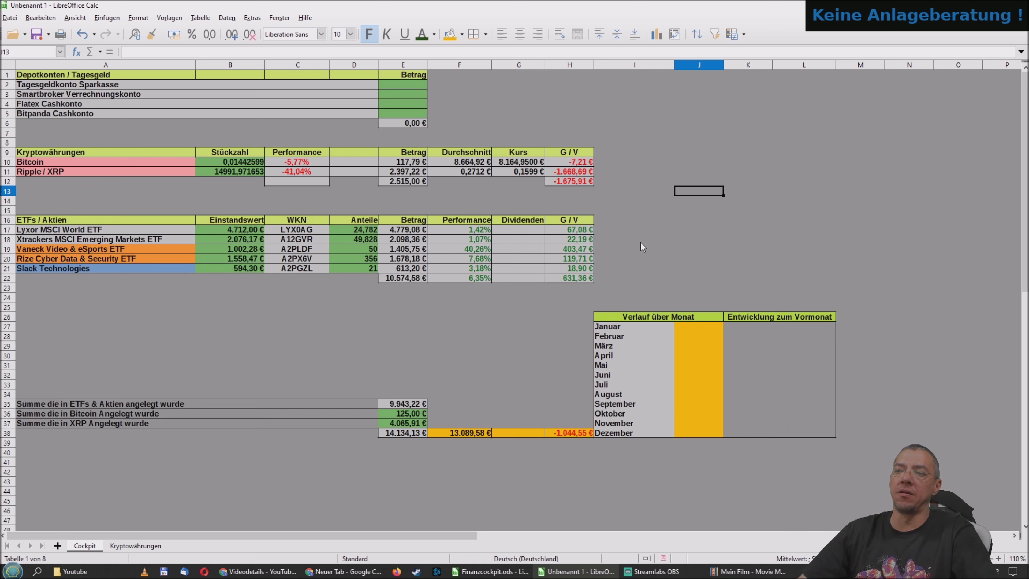
Set the sheet's zoom to a variable 95% in Maßstab & Ansichtslayout
{"action": "scroll", "coordinate": [515, 296], "scroll_direction": "down", "scroll_amount": 1, "text": "ctrl"}
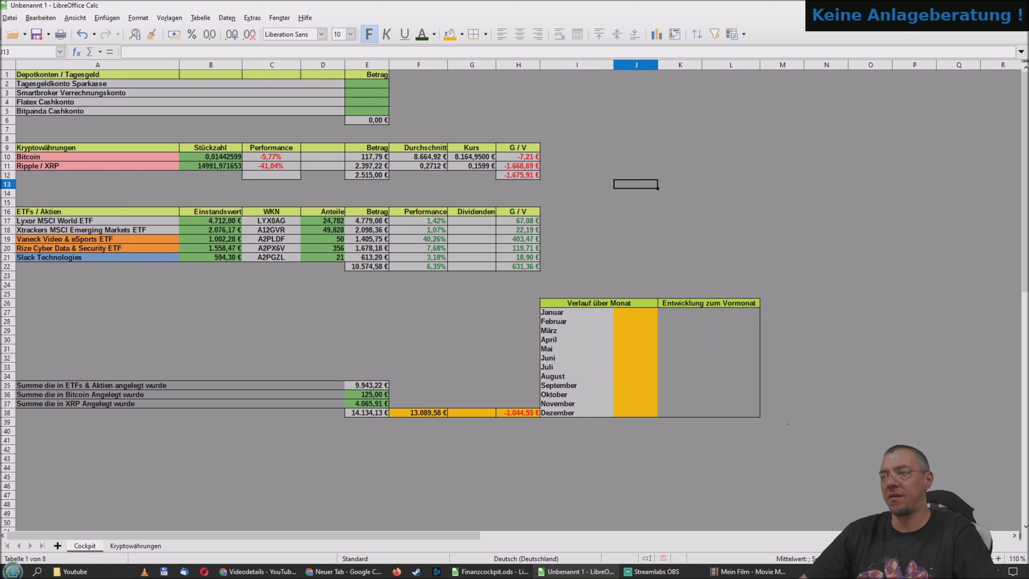
{"action": "scroll", "coordinate": [381, 308], "scroll_direction": "down", "scroll_amount": 1, "text": "ctrl"}
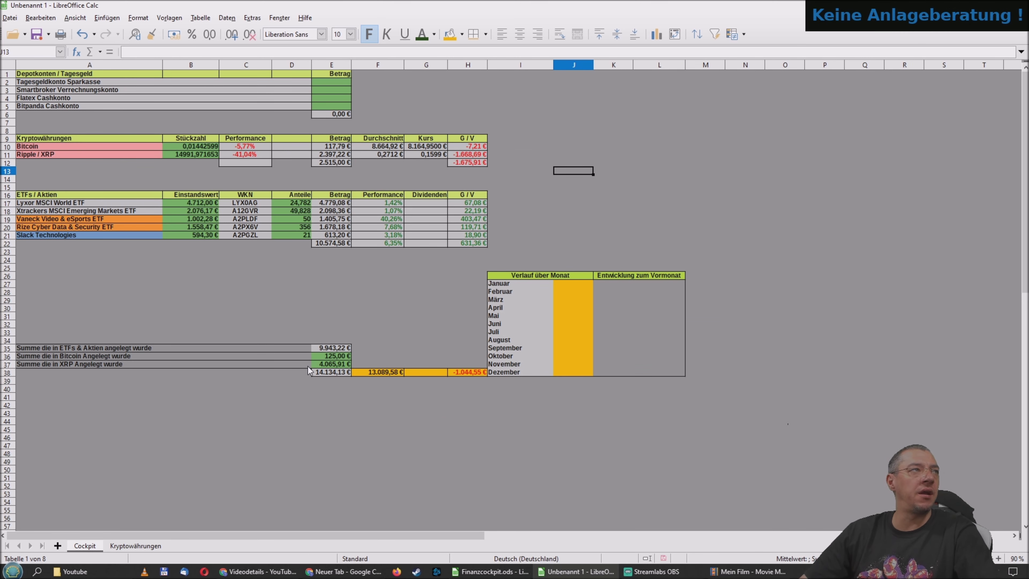
{"action": "double_click", "coordinate": [1015, 559]}
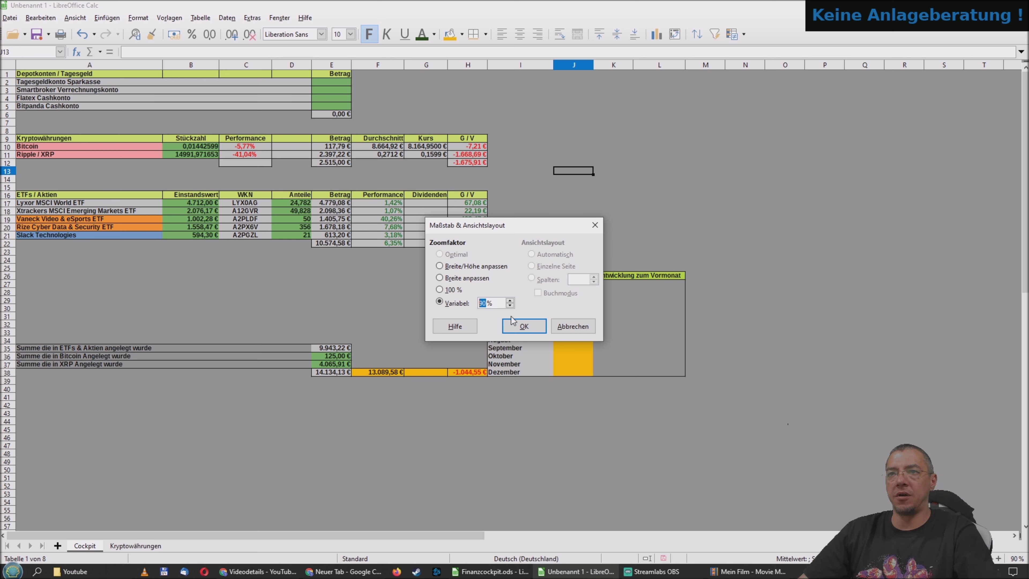
{"action": "left_click", "coordinate": [510, 302]}
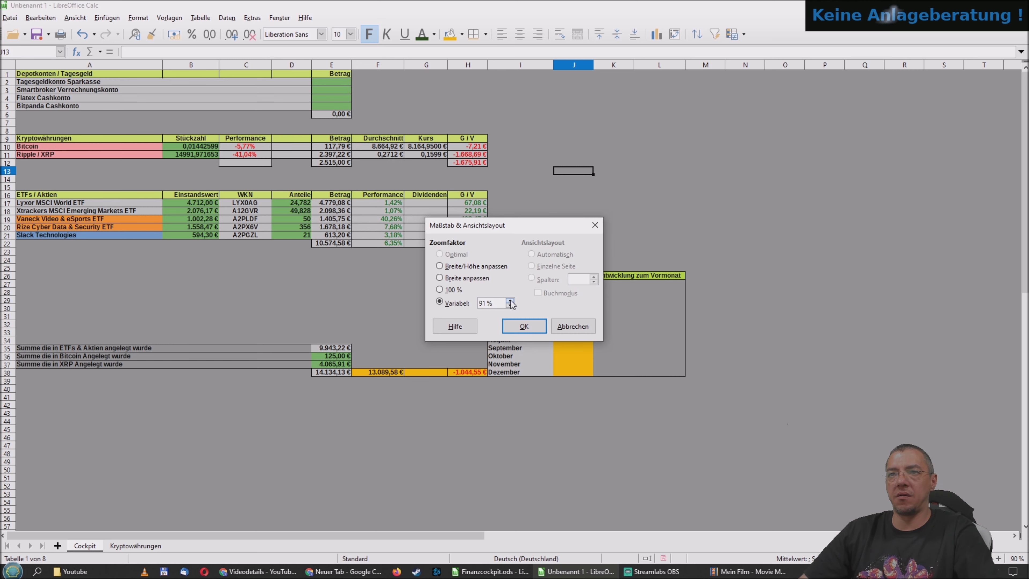
{"action": "left_click", "coordinate": [521, 327]}
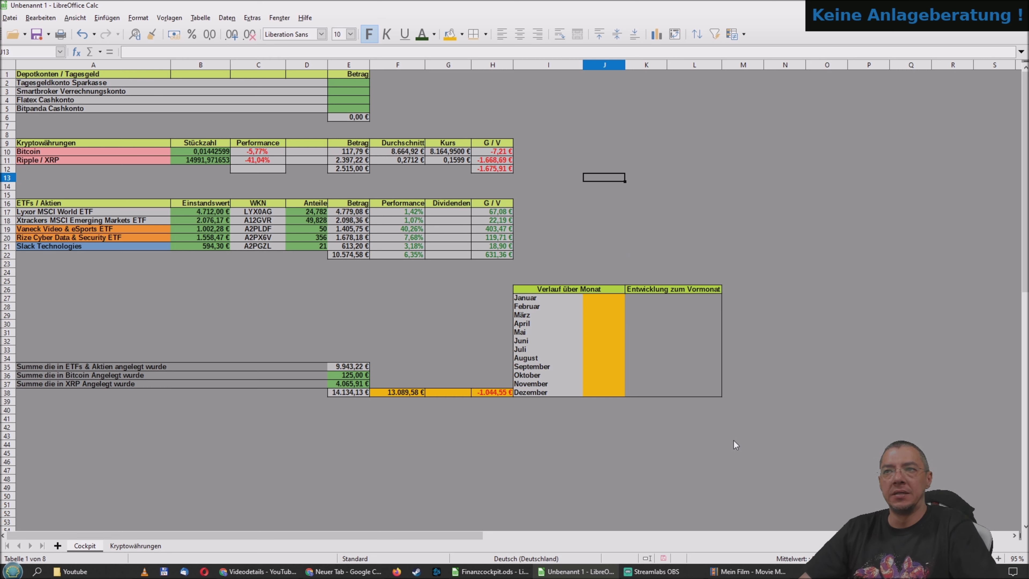
{"action": "left_click", "coordinate": [649, 444]}
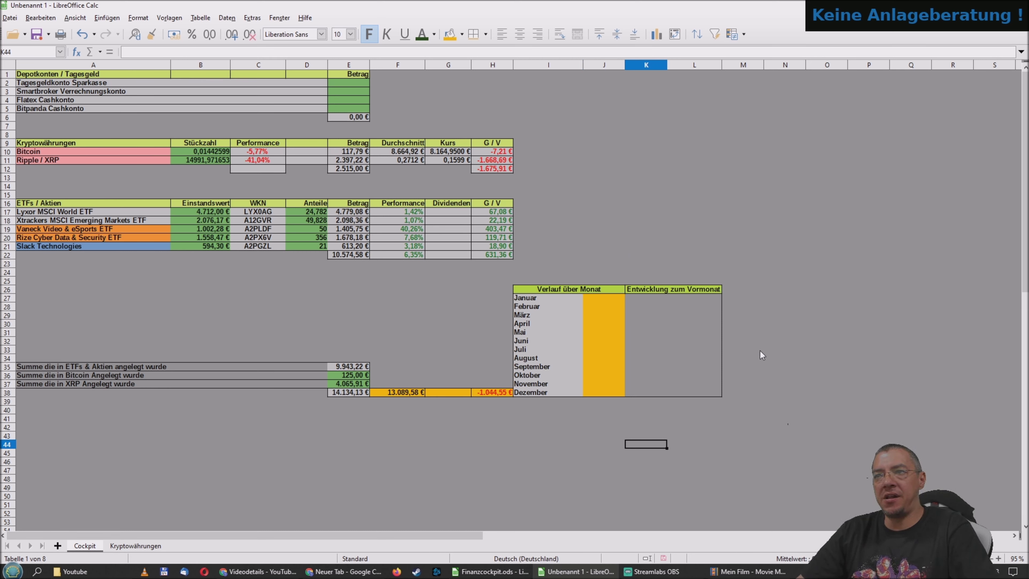
{"action": "left_click_drag", "start_coordinate": [606, 298], "coordinate": [599, 392]}
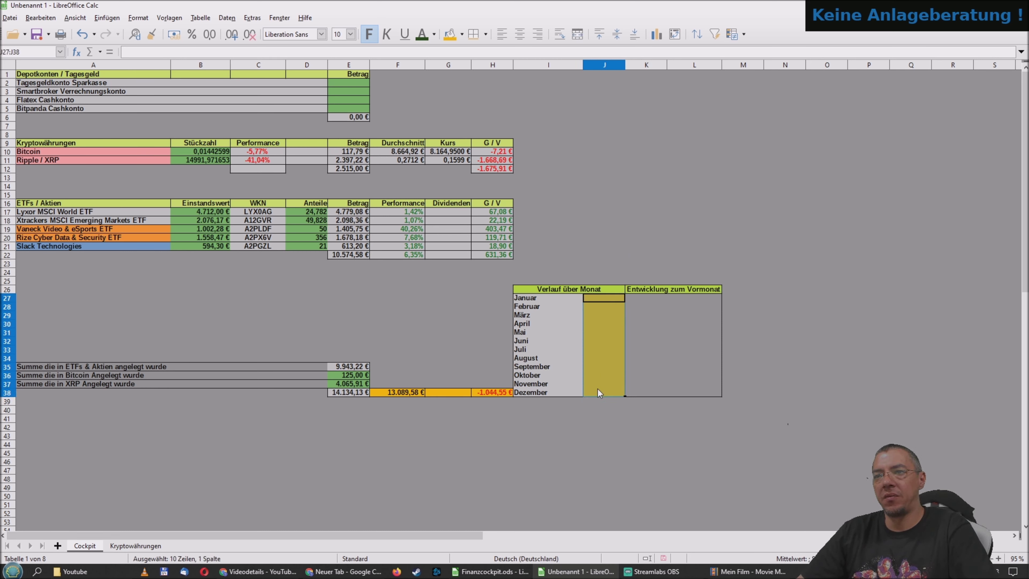